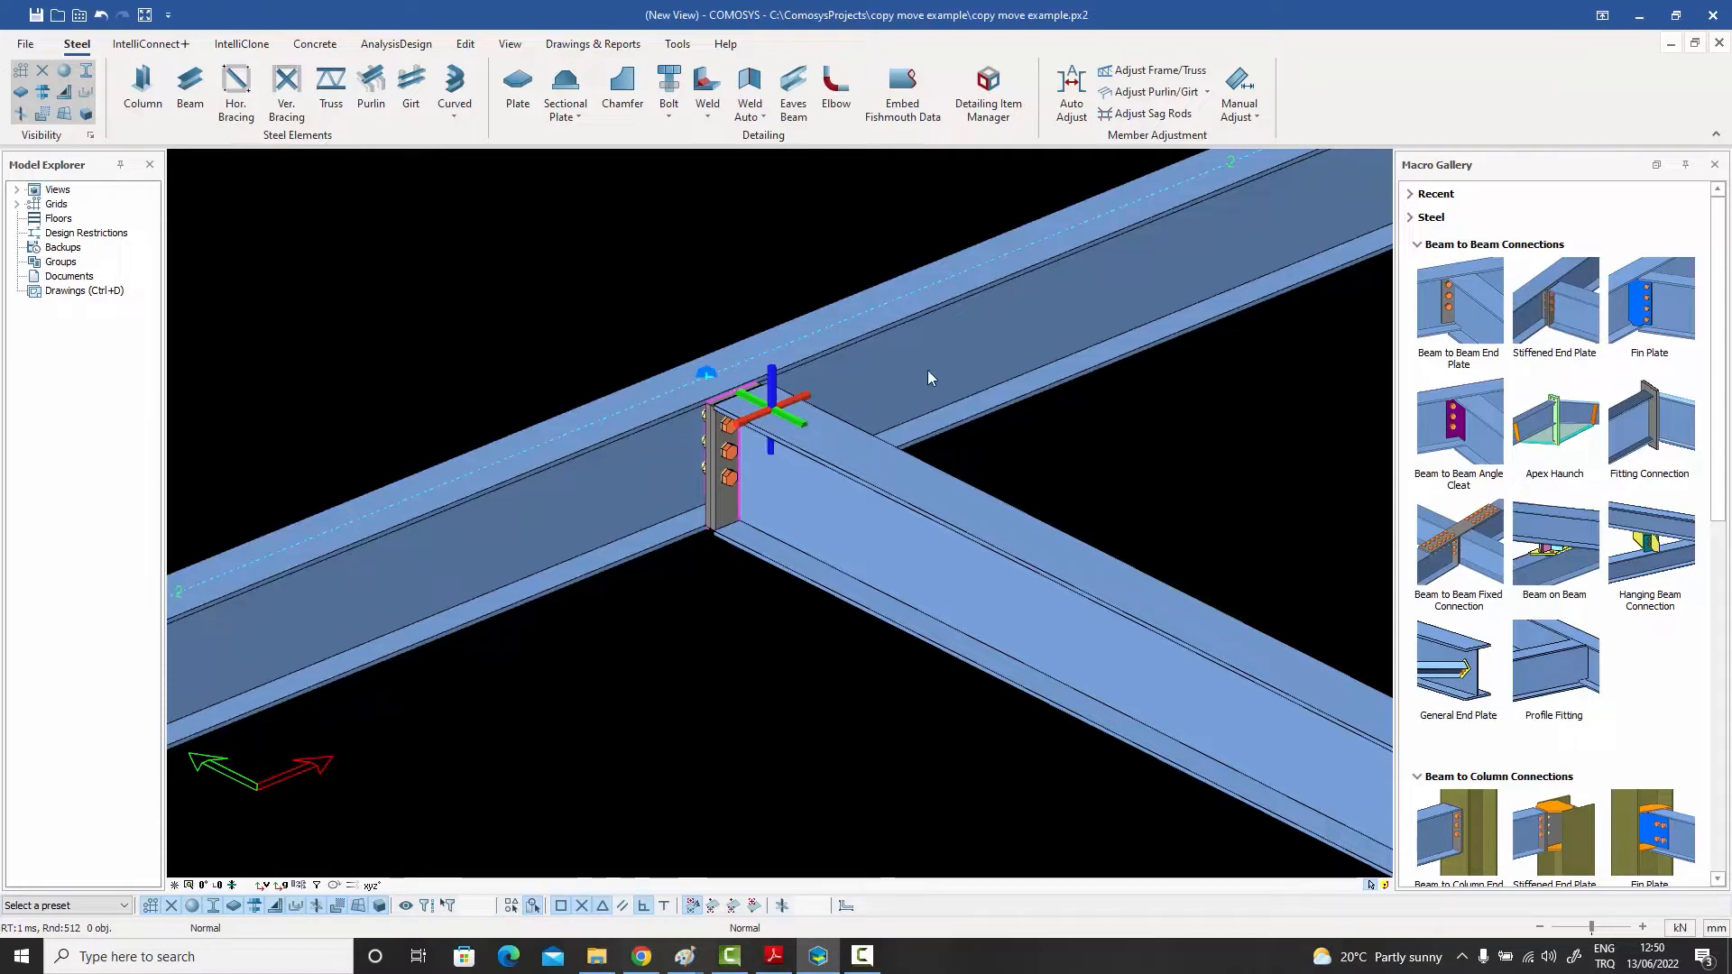
- Highlight the main beam, the secondary beam and their connection macro one after another to identify the joined elements
middle_click_drag(919, 375, 800, 411)
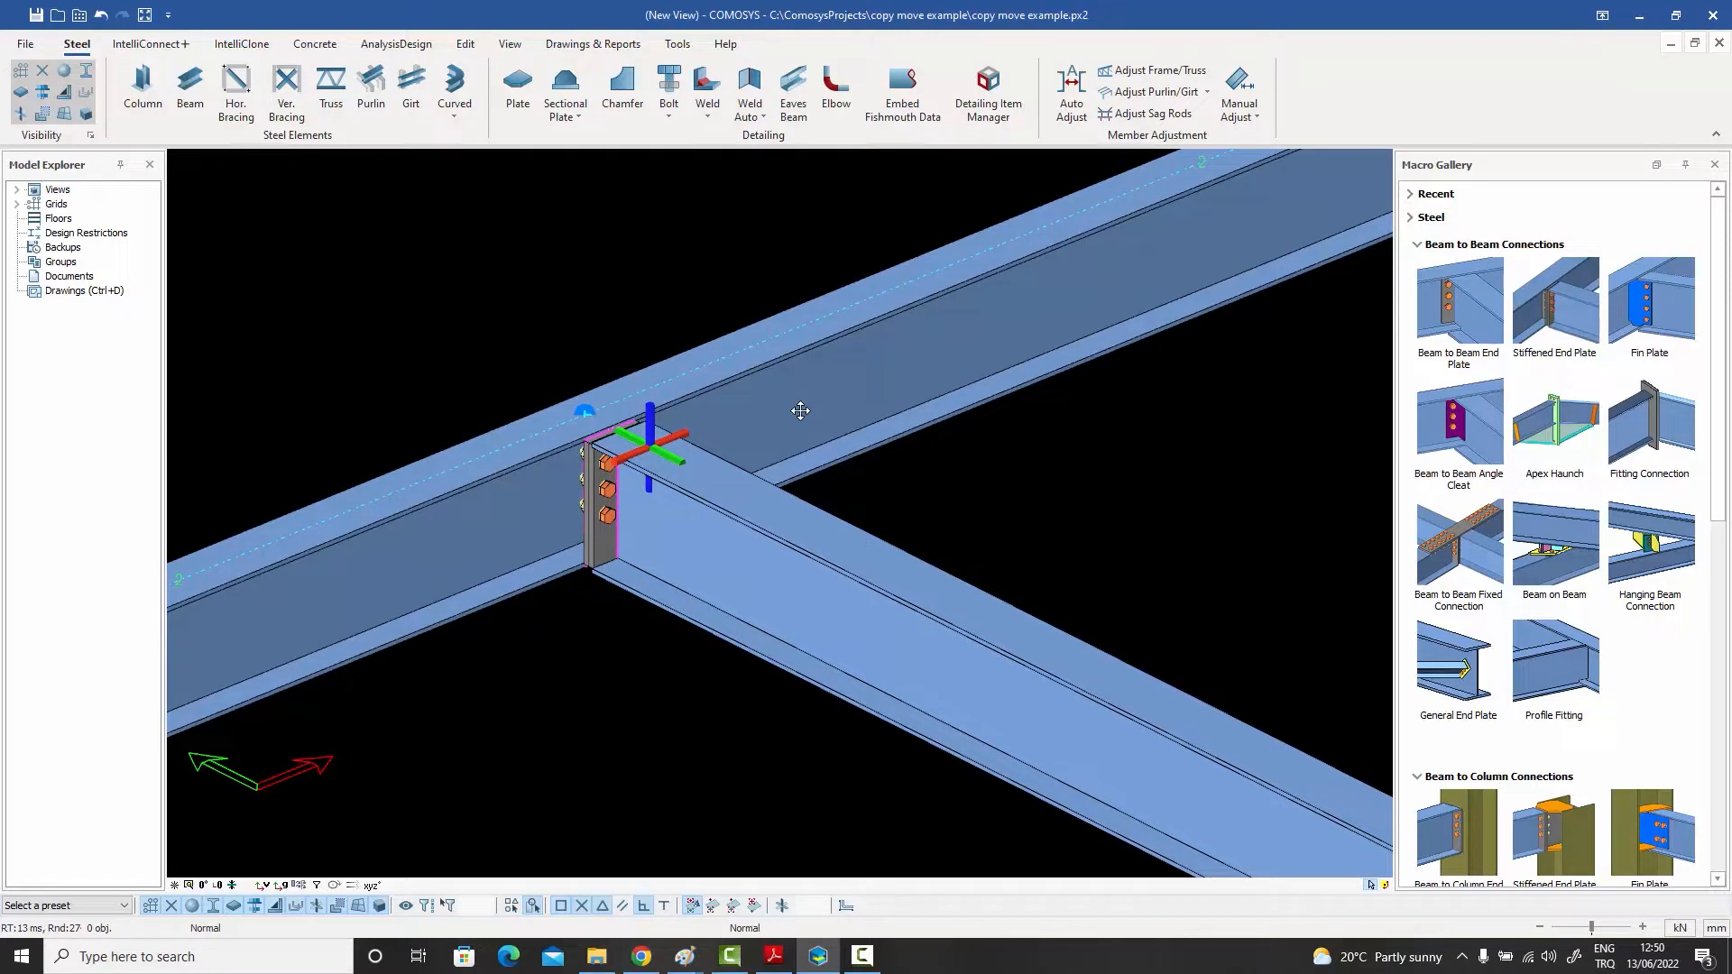
left_click(510, 540)
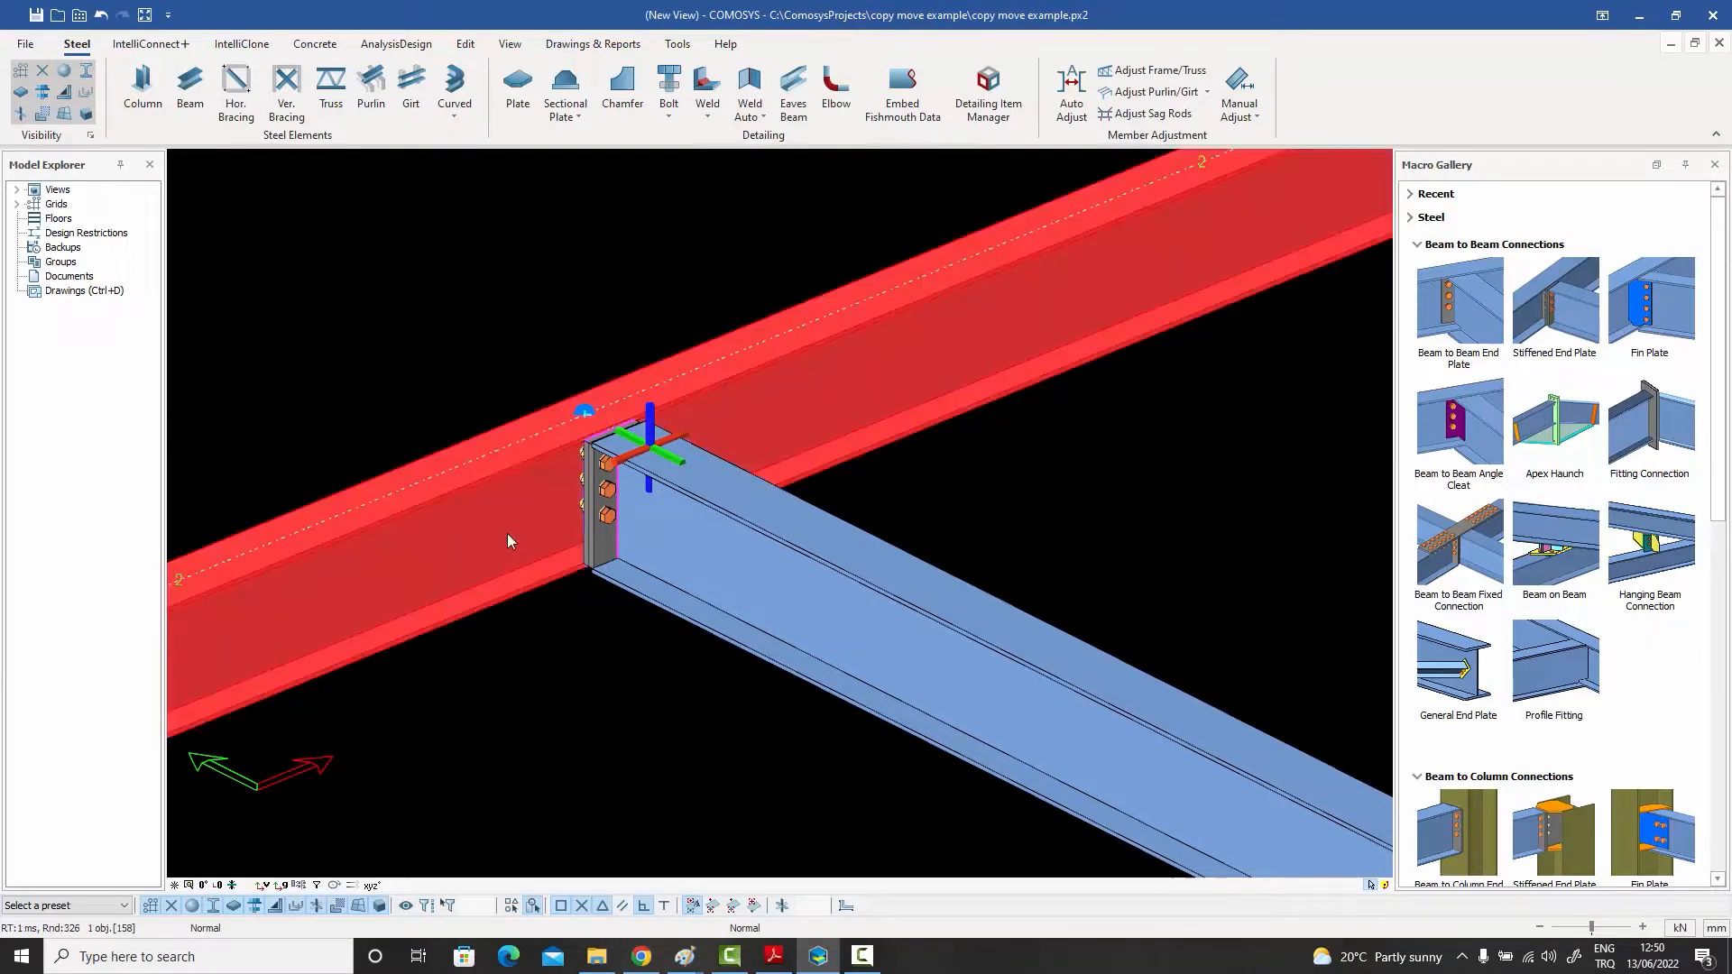
left_click(709, 564)
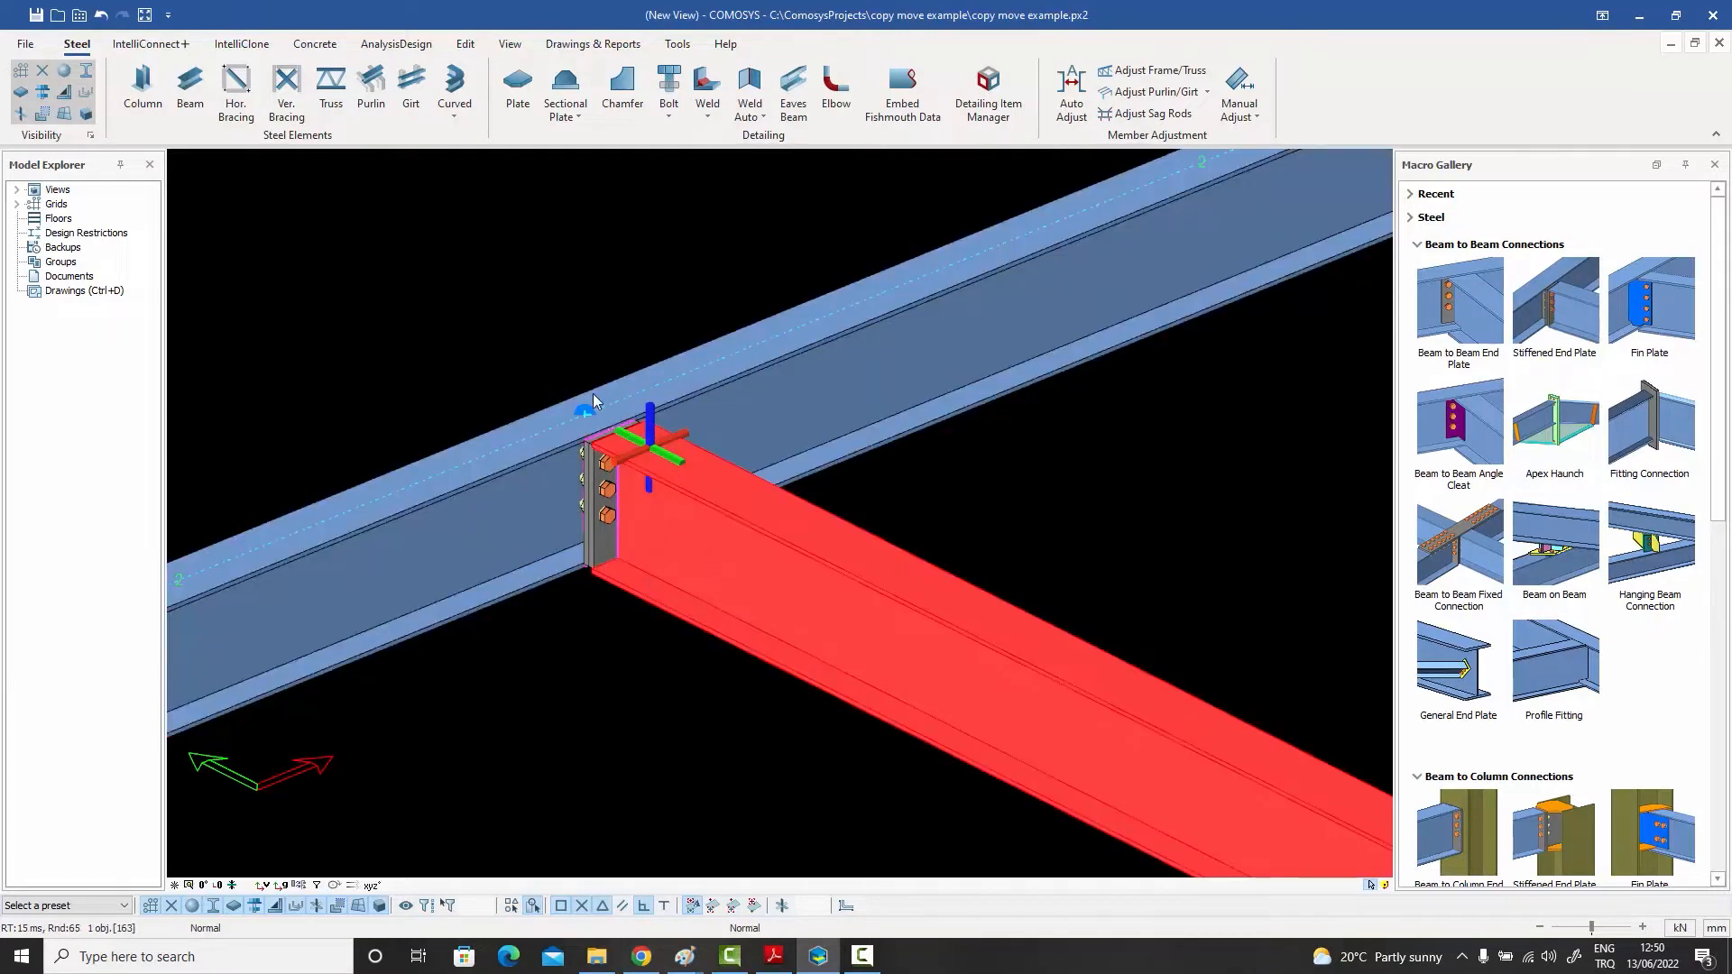
double_click(650, 425)
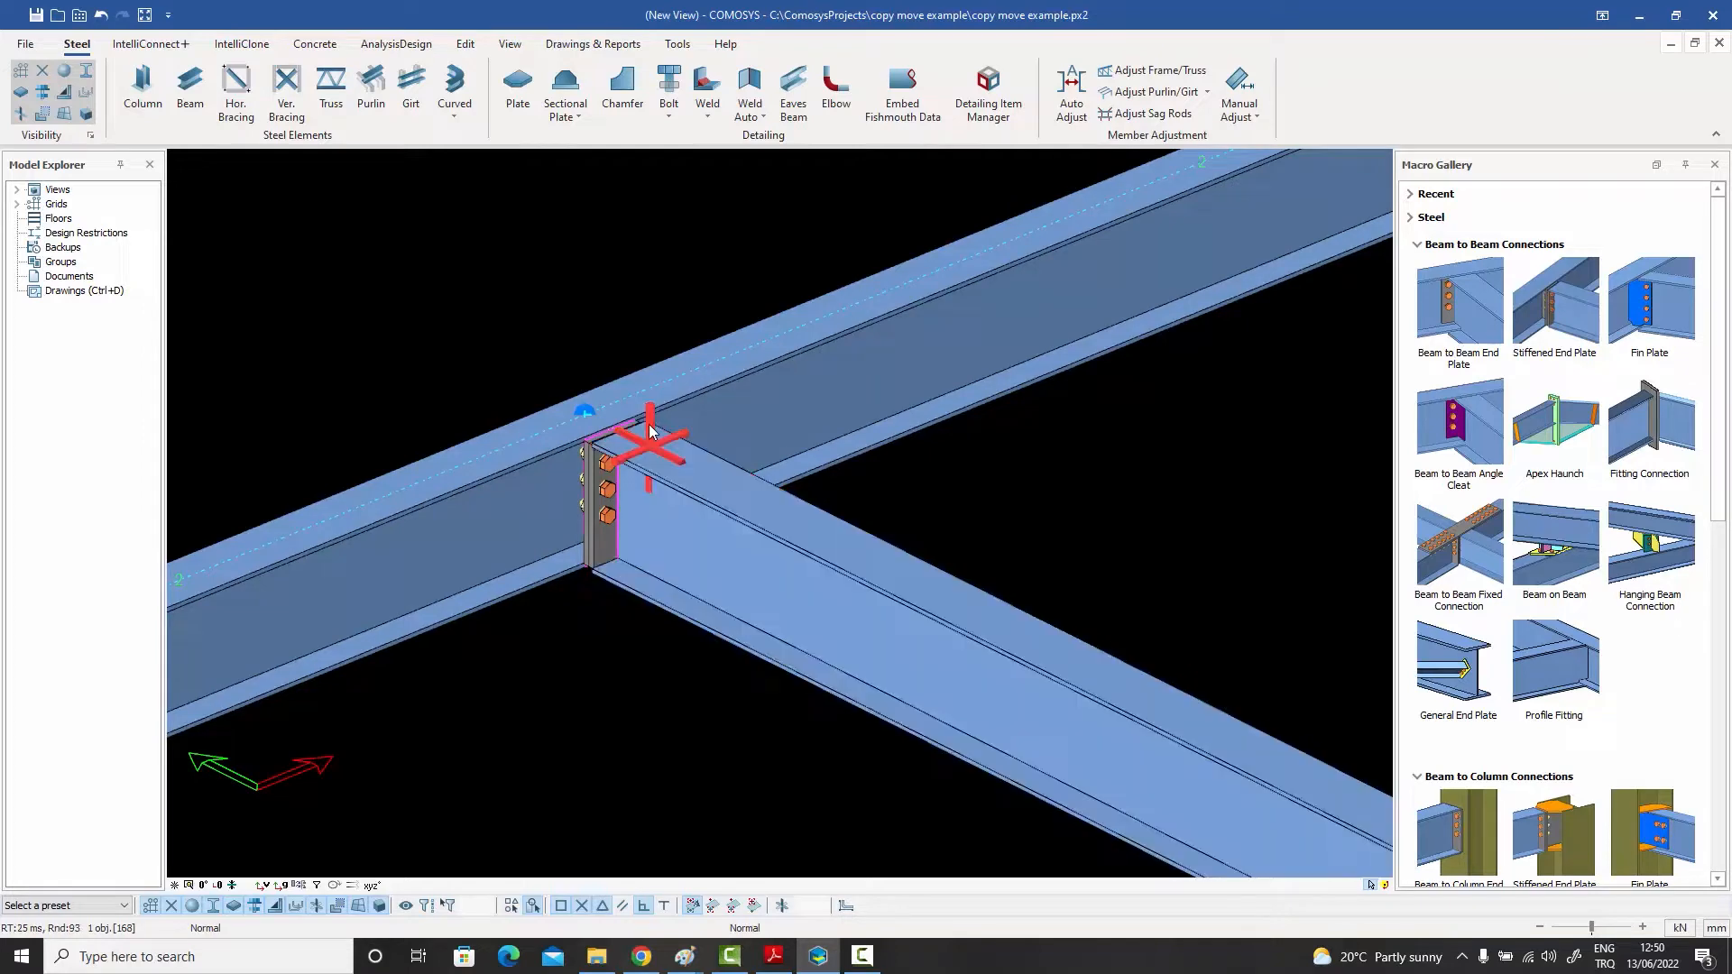
left_click(738, 13)
- Make one linear copy of the secondary beam, offset 1000 mm along X on the same main beam
left_click(735, 551)
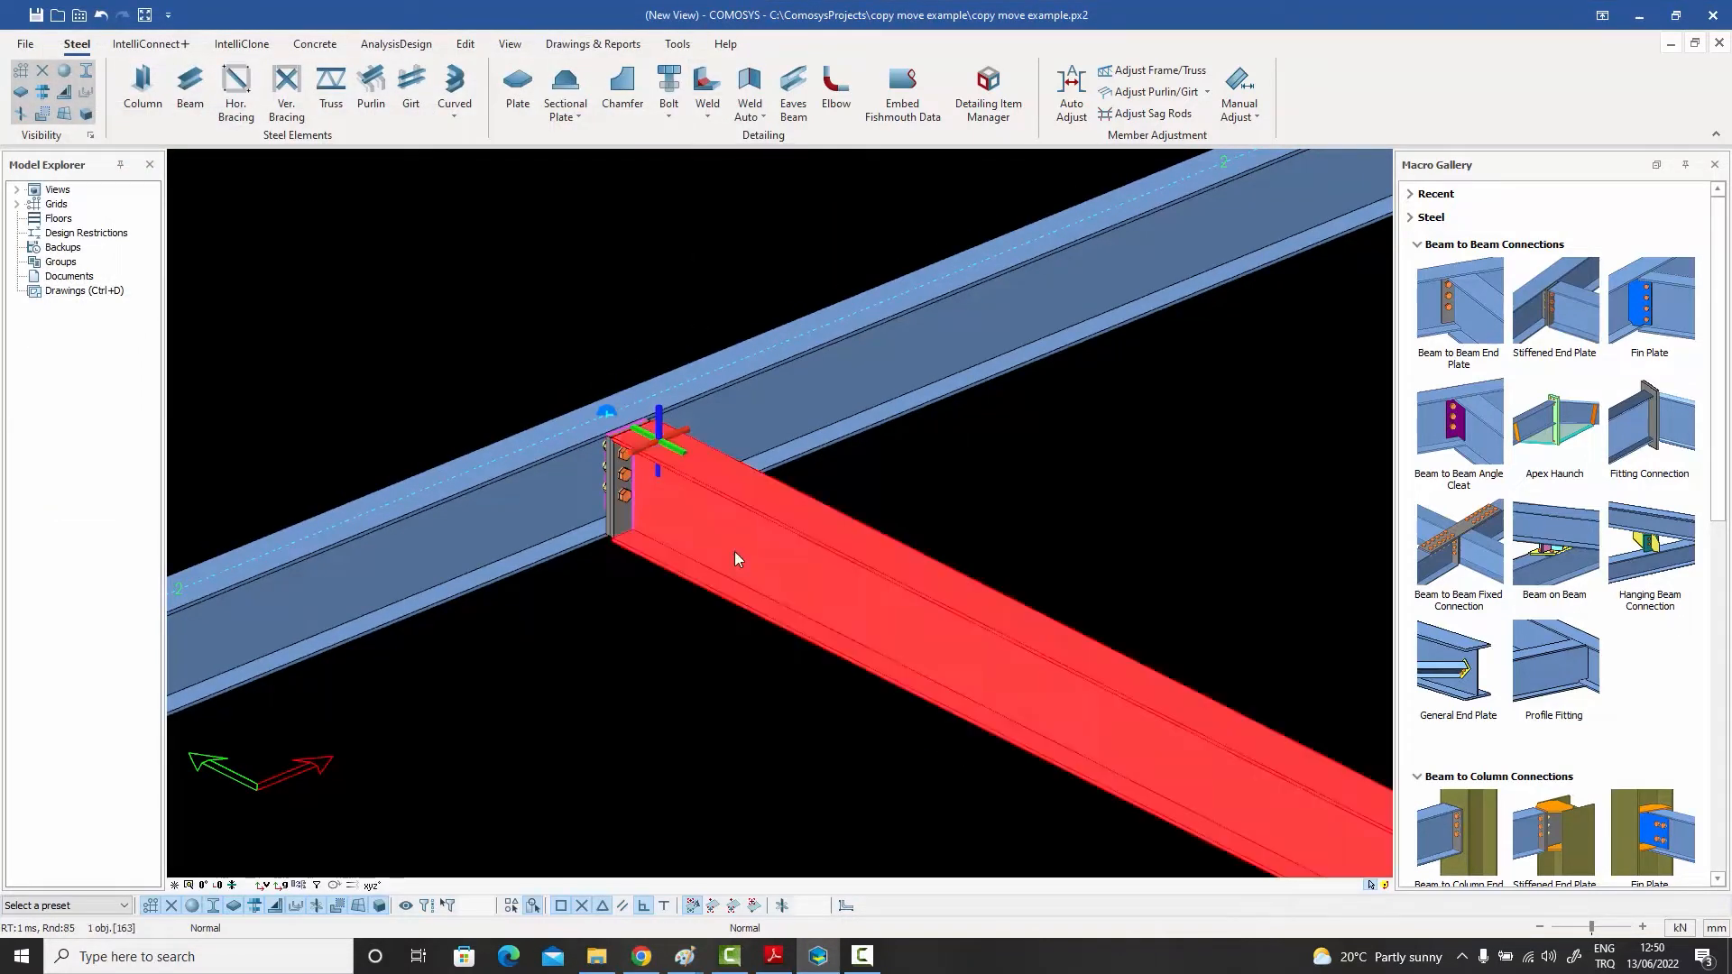
right_click(735, 551)
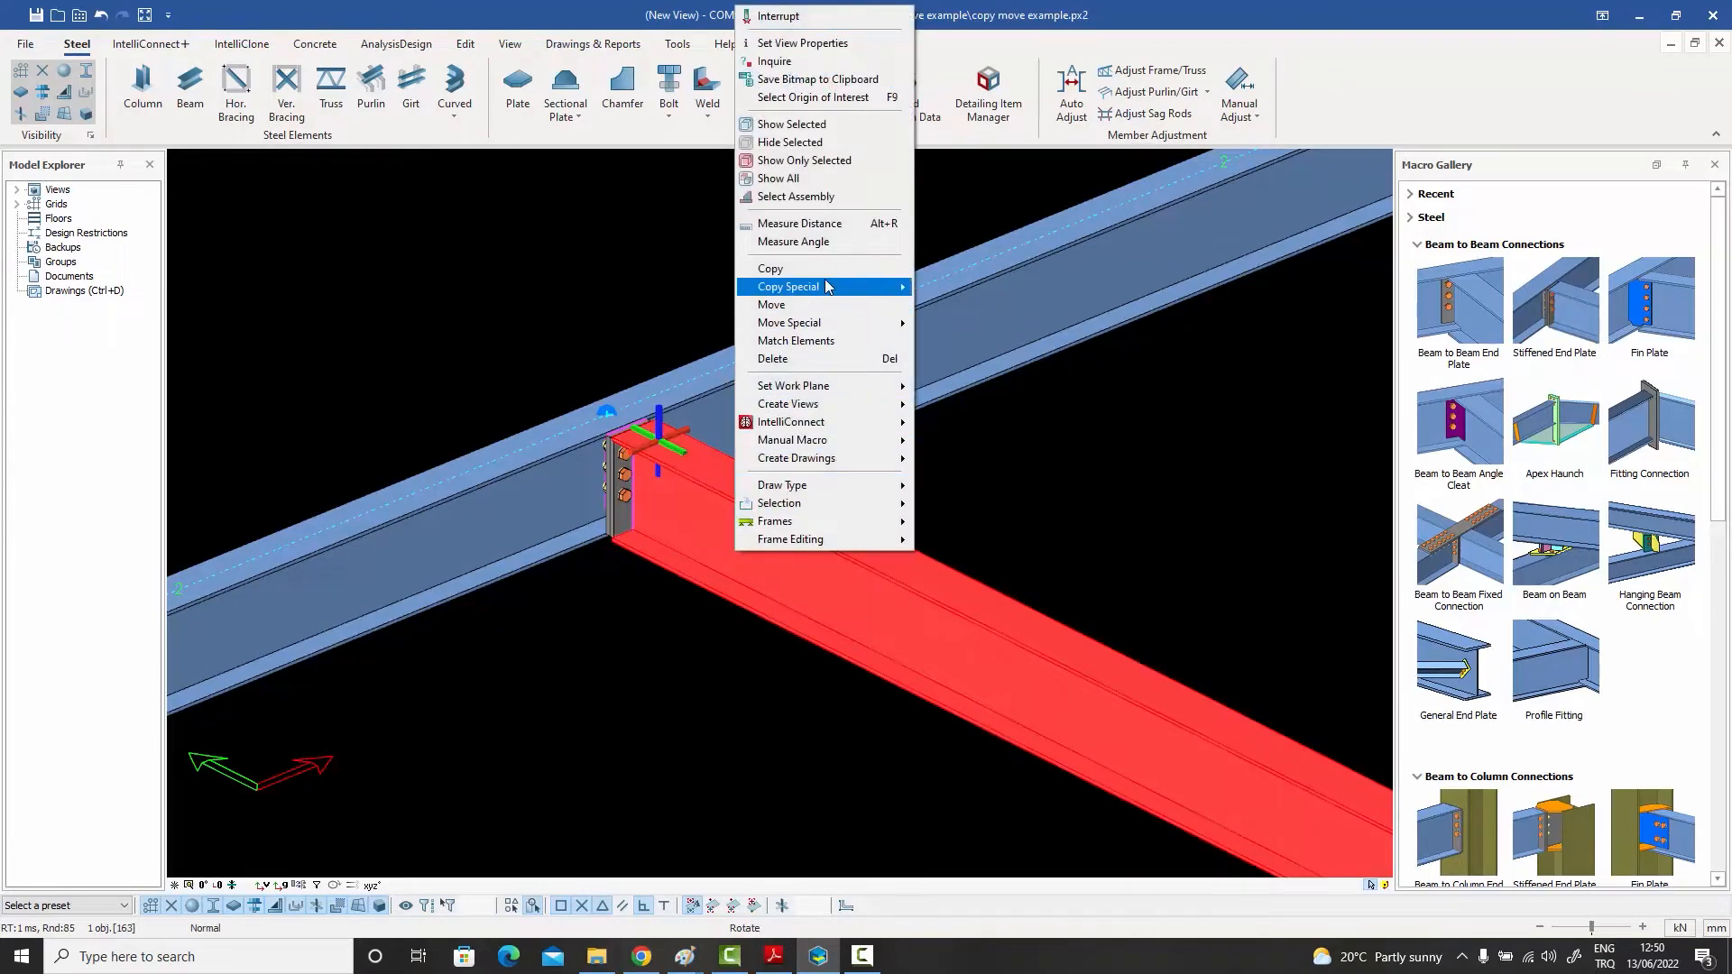
mouse_move(821, 289)
left_click(961, 290)
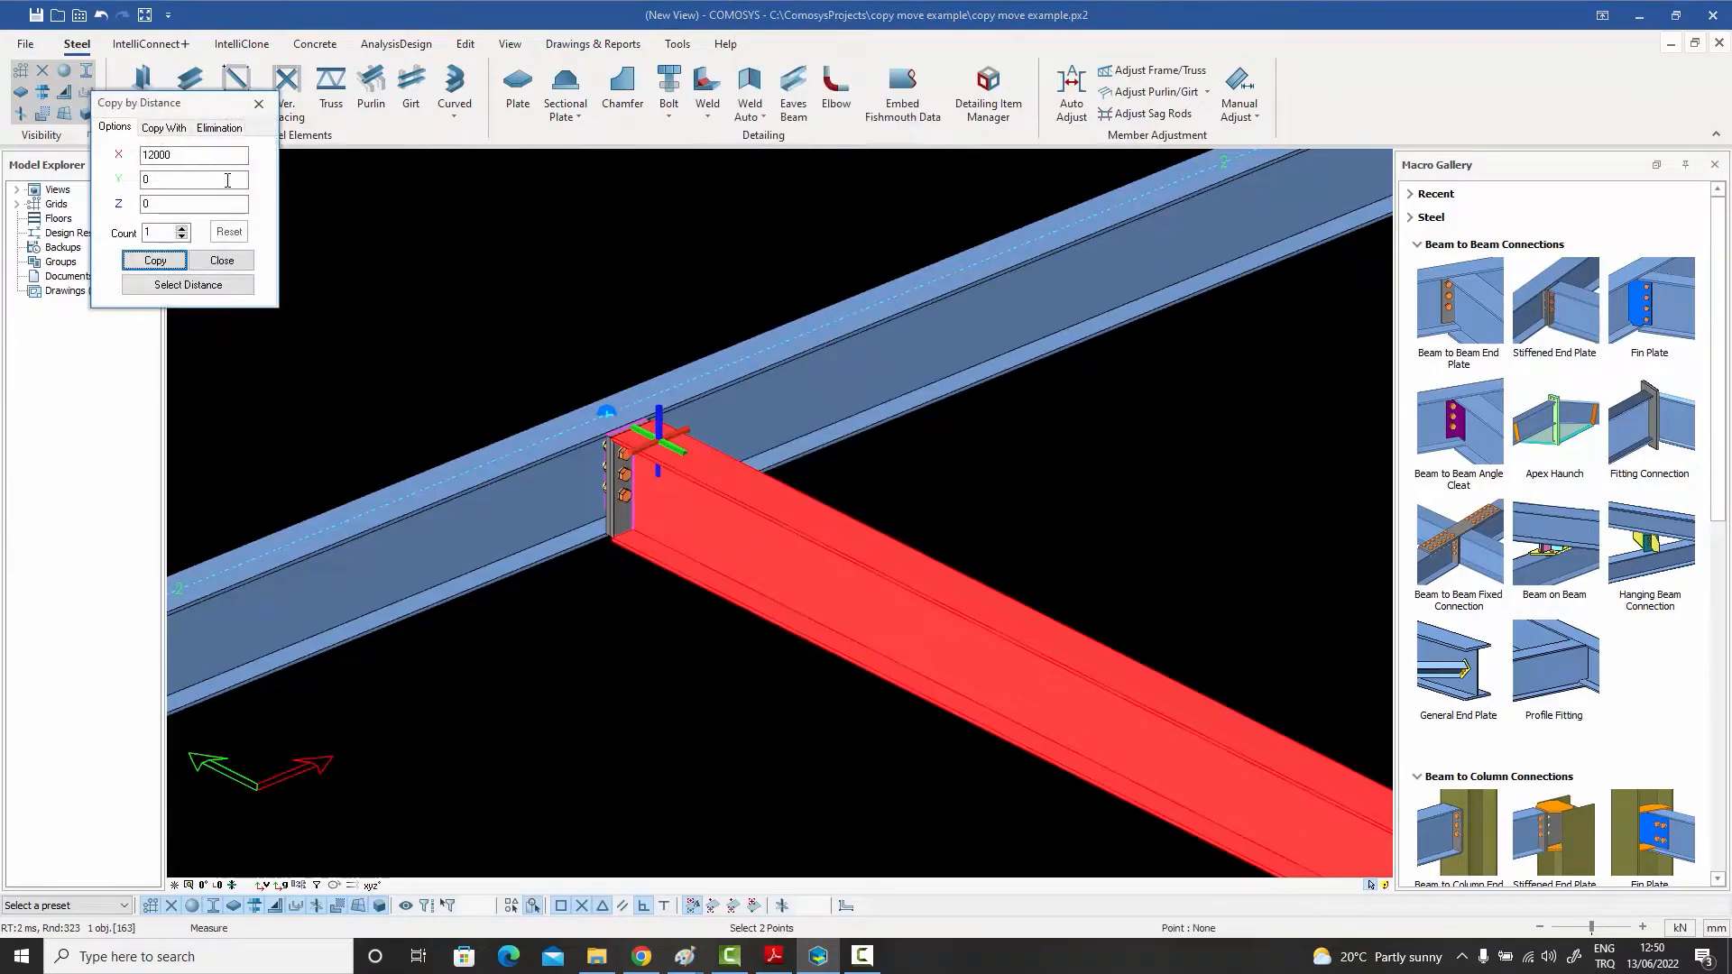
type("1000")
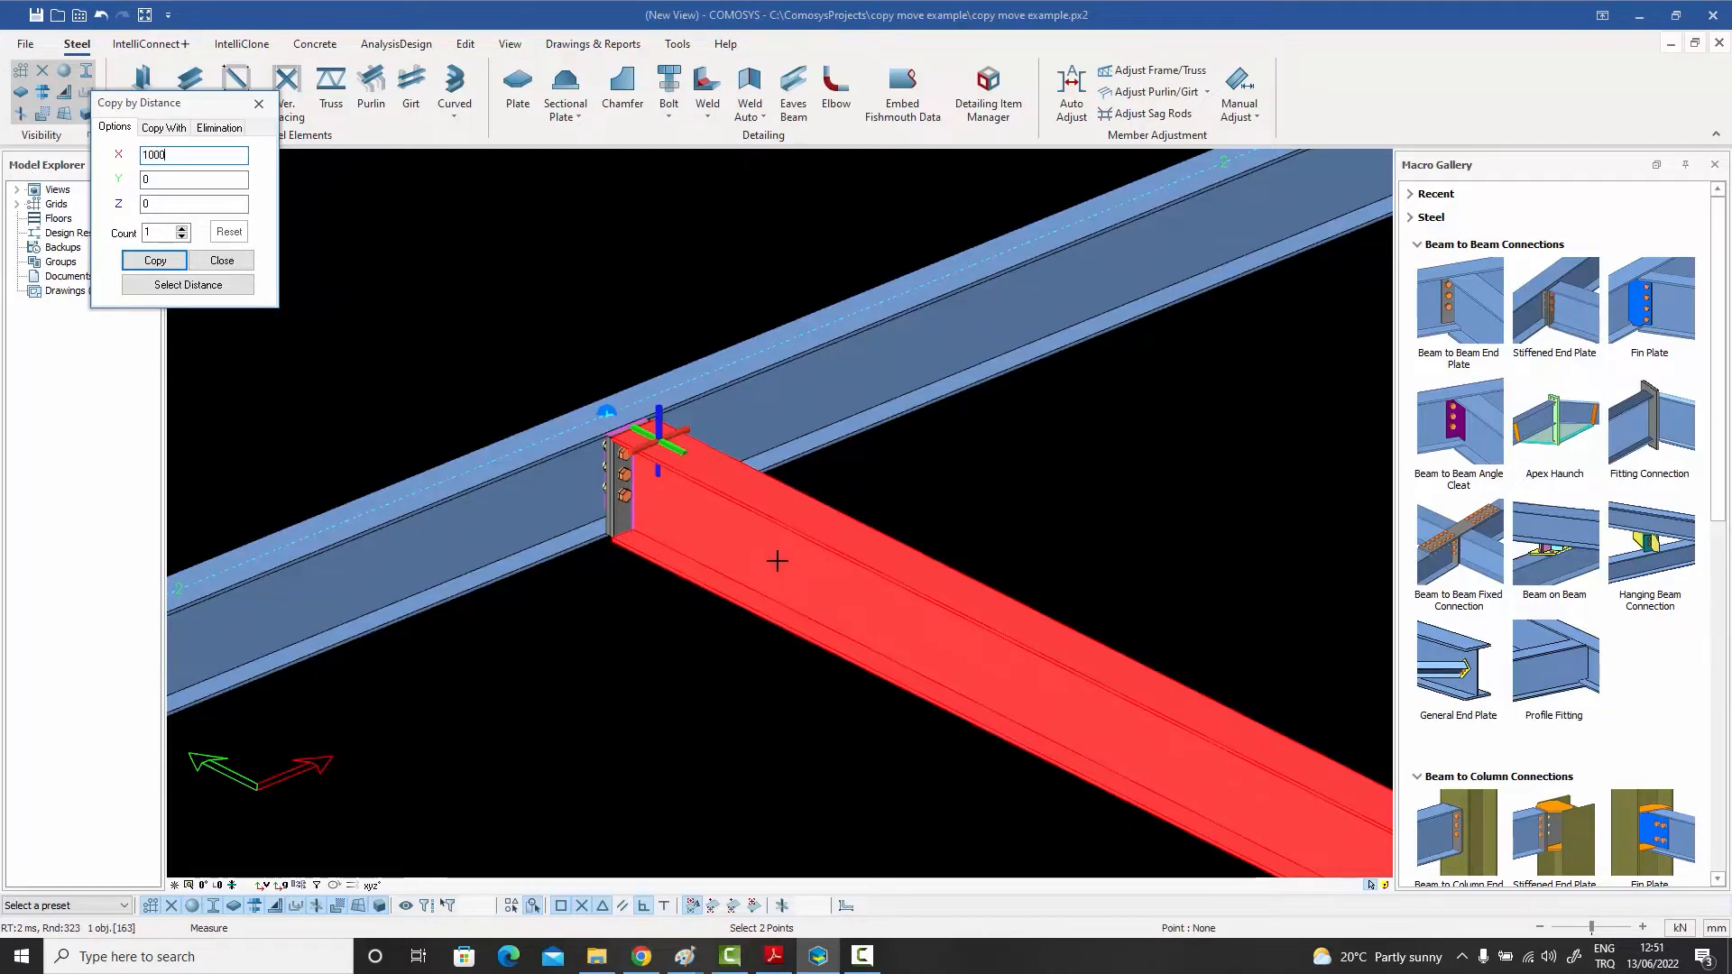
left_click(158, 263)
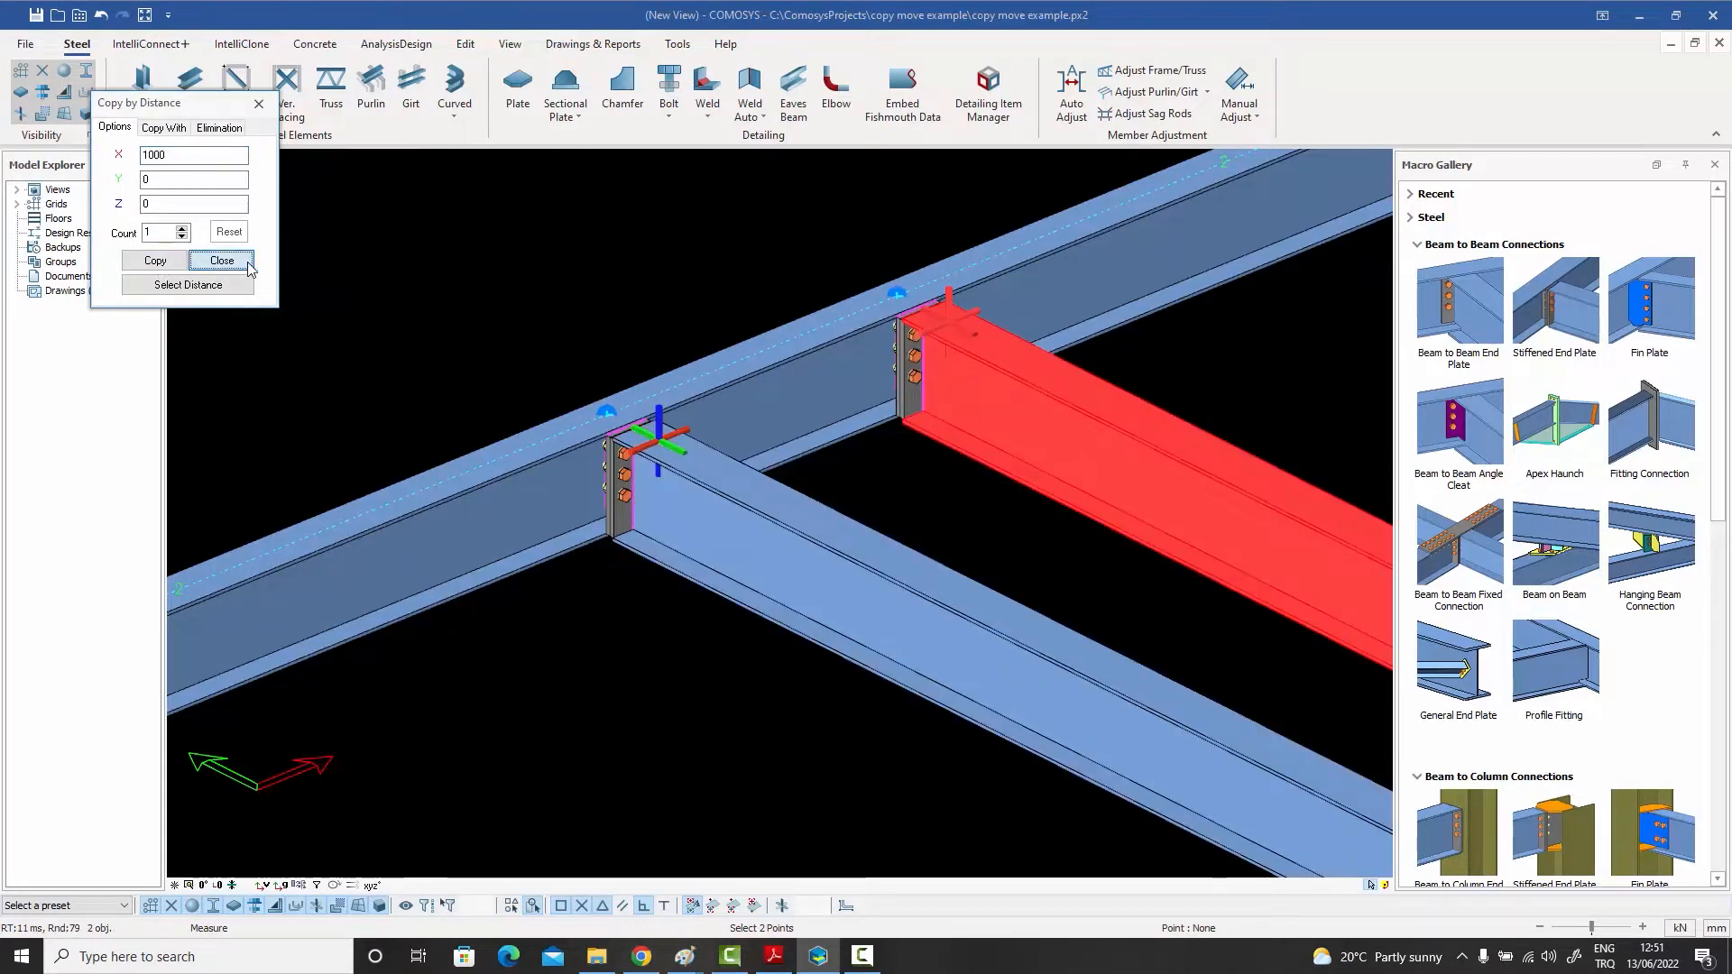
left_click(240, 261)
middle_click_drag(831, 400, 721, 463)
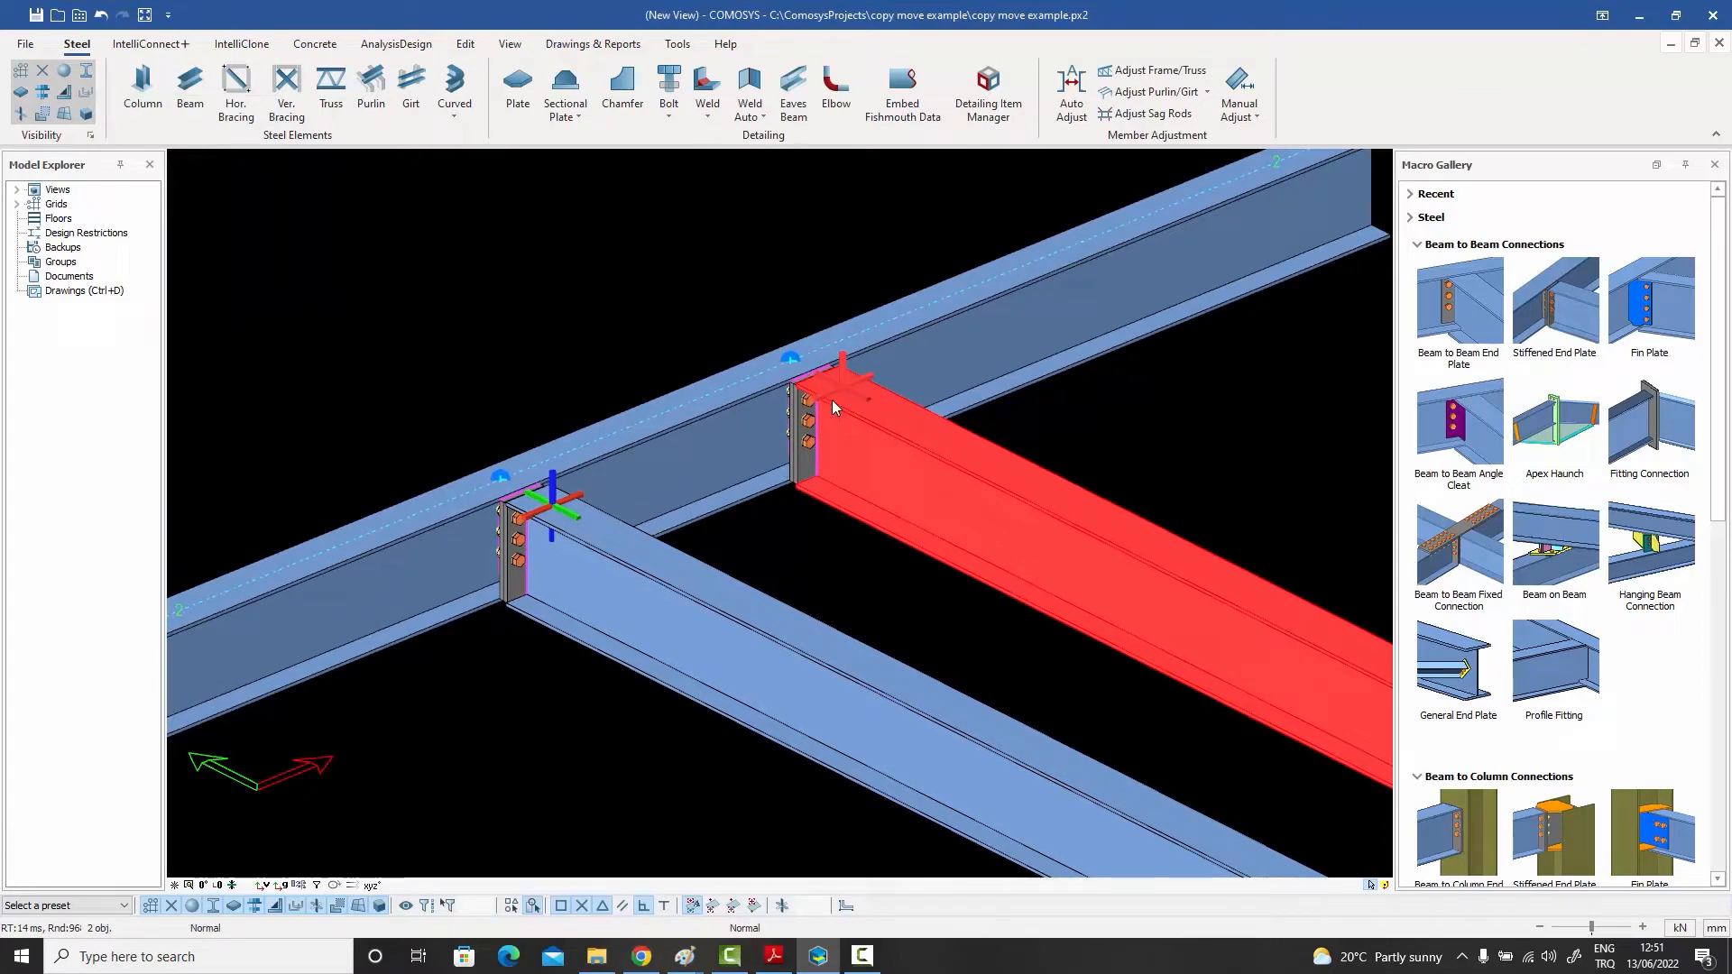
left_click(742, 424)
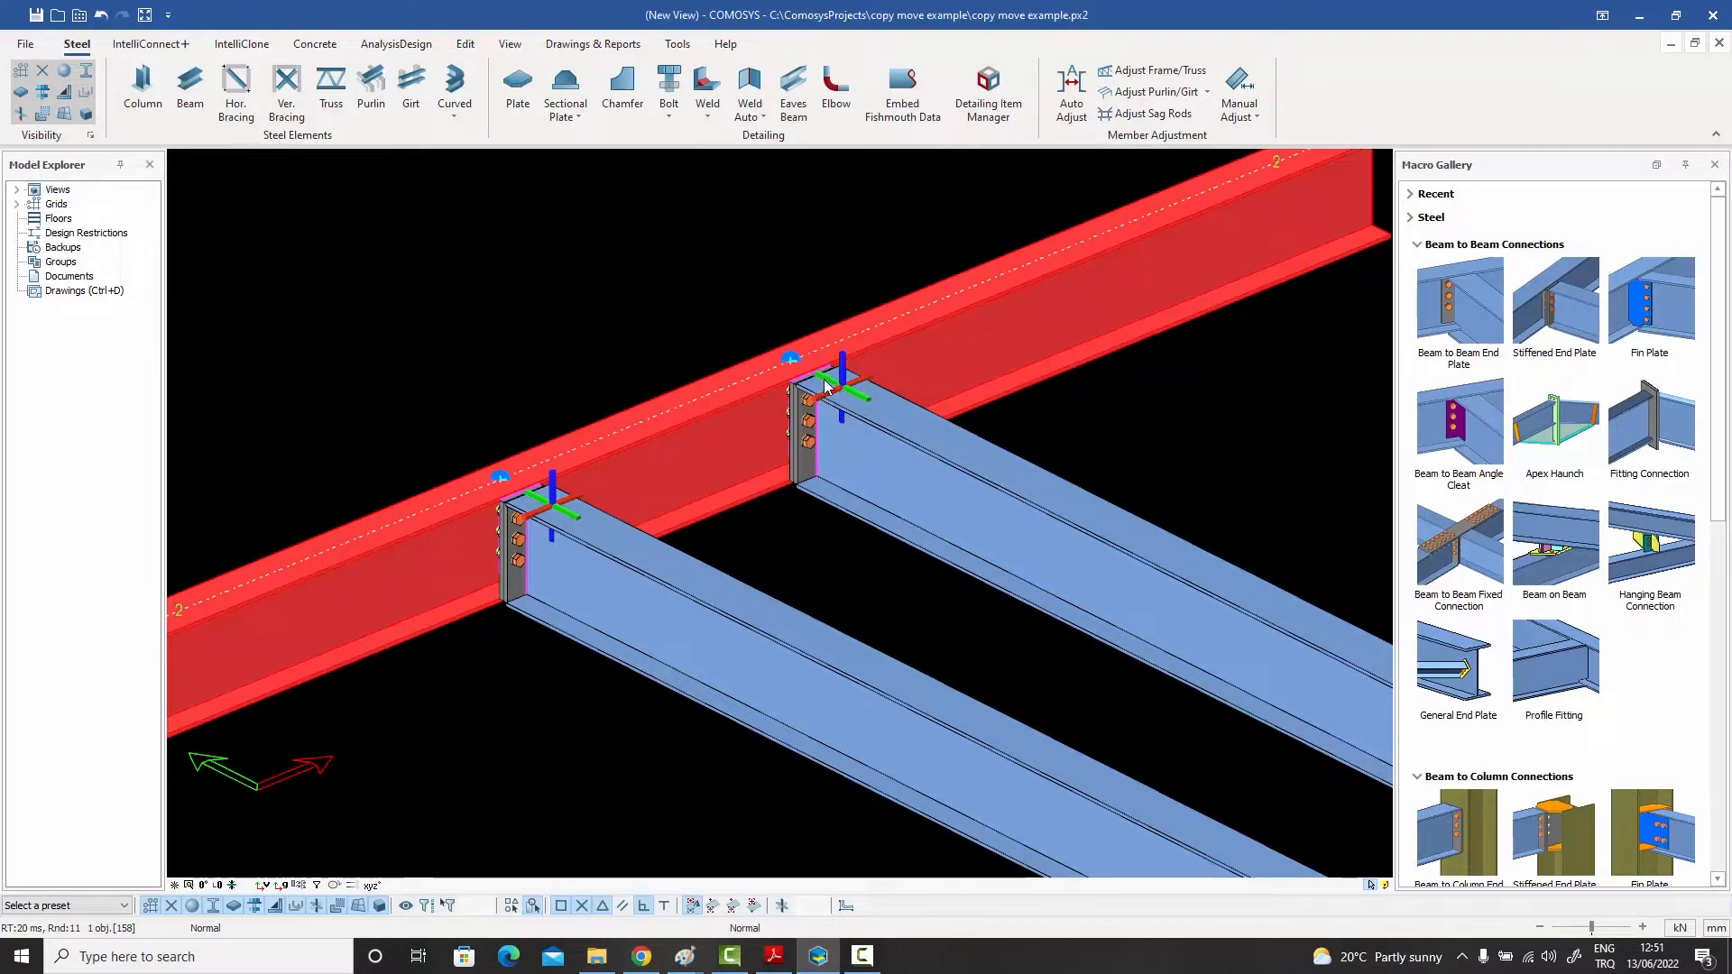
left_click(752, 258)
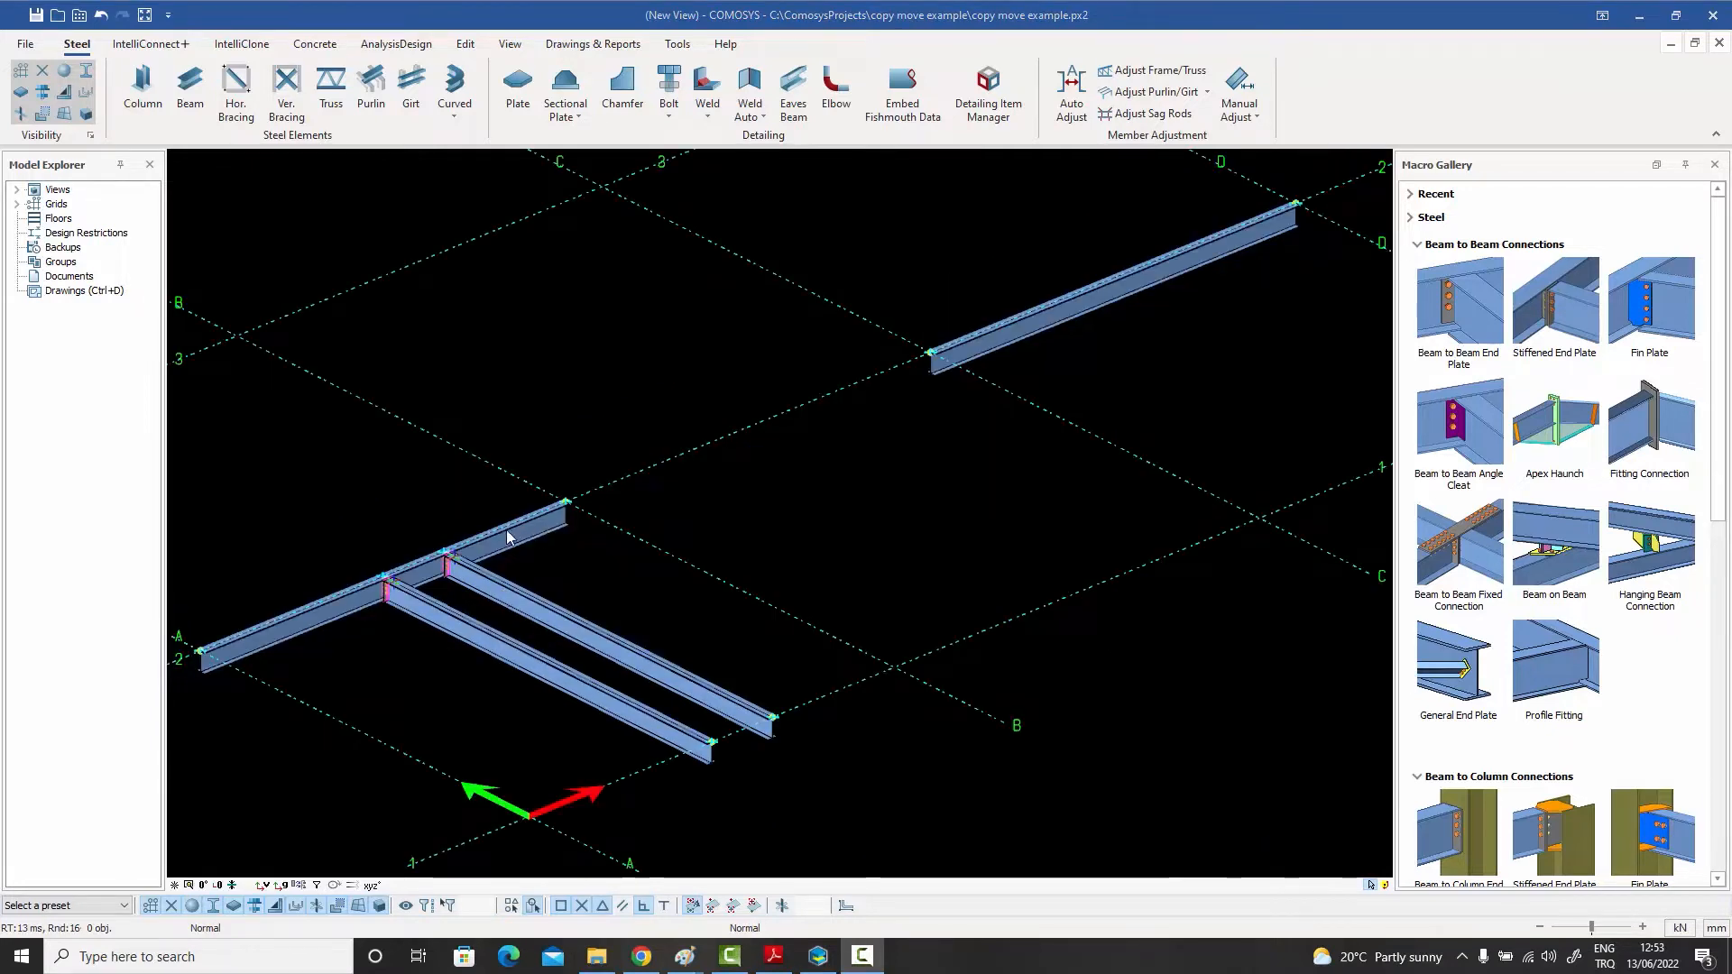
- Copy the original secondary beam linearly to the midpoint of the separate main beam, with offsets X 12000, Y 0 and Z 0
left_click(429, 567)
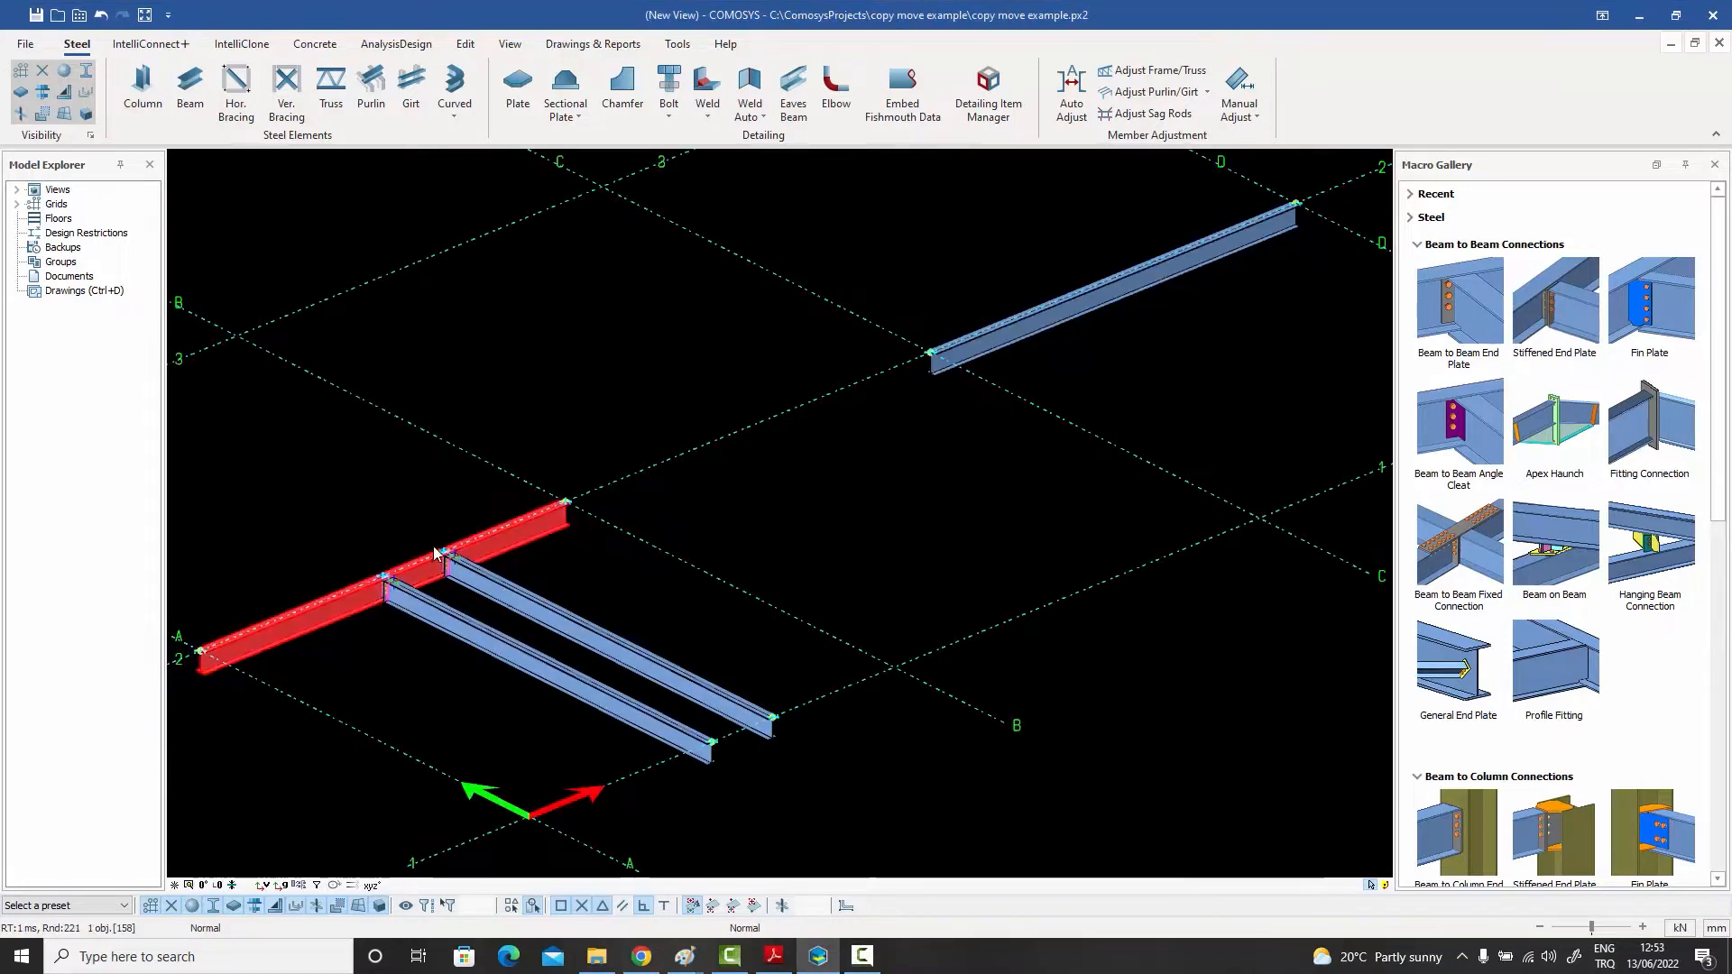
left_click(423, 607)
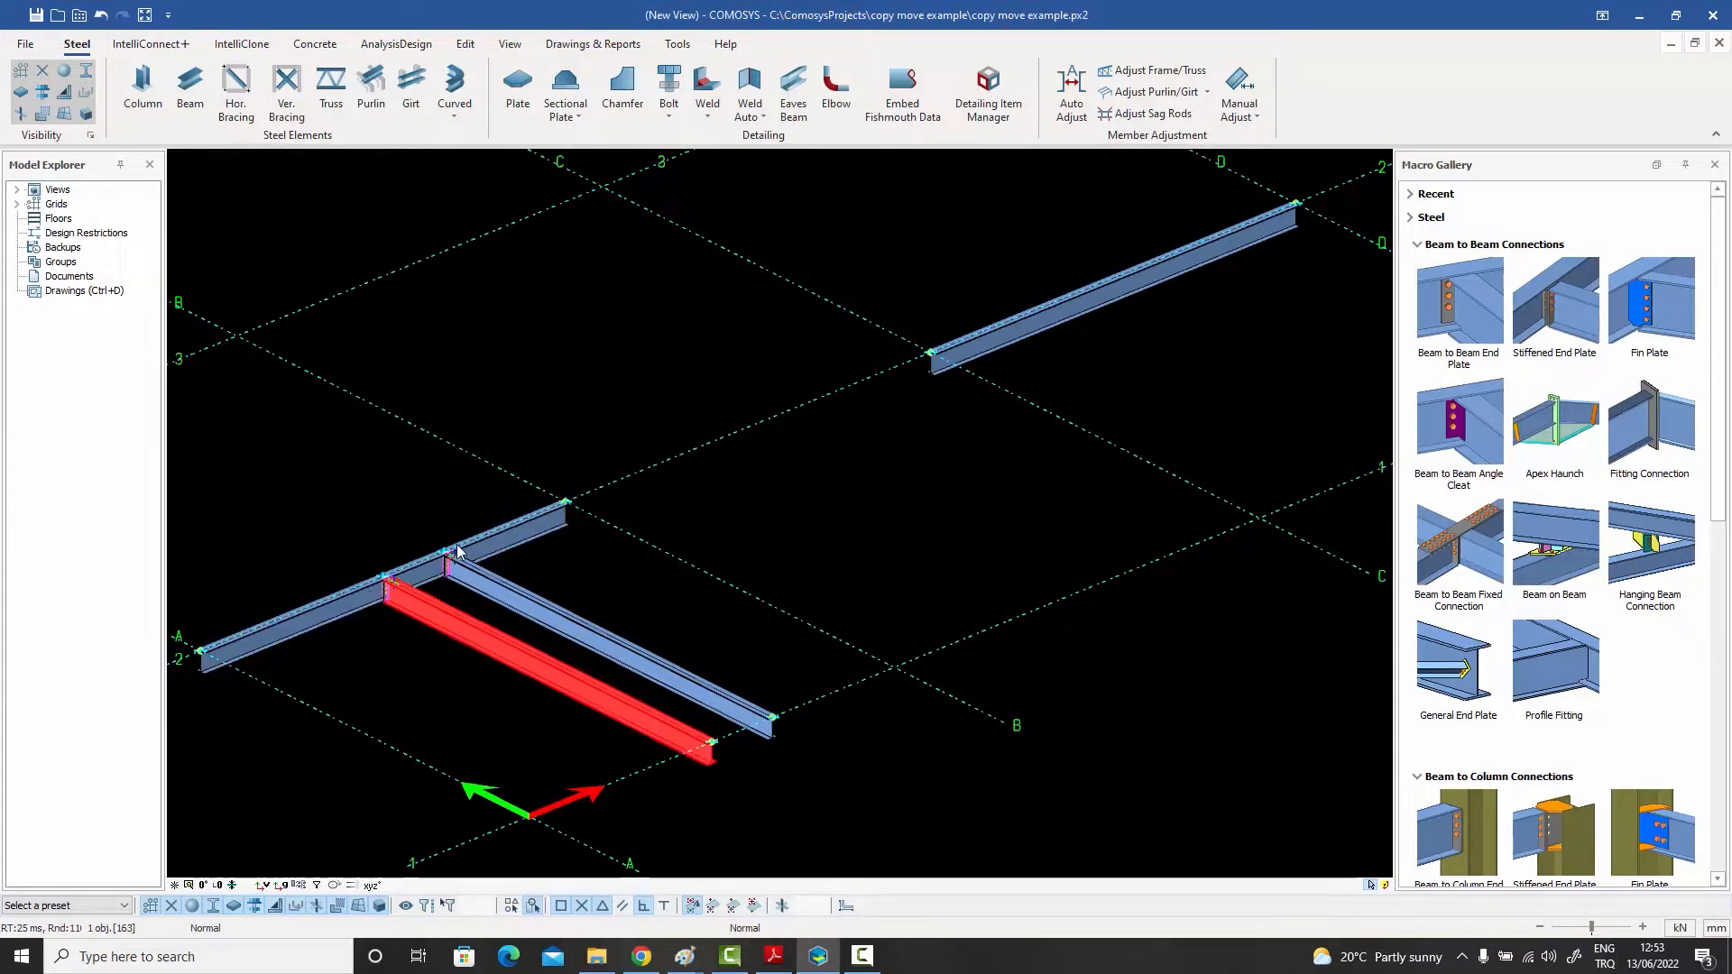
right_click(442, 618)
mouse_move(496, 353)
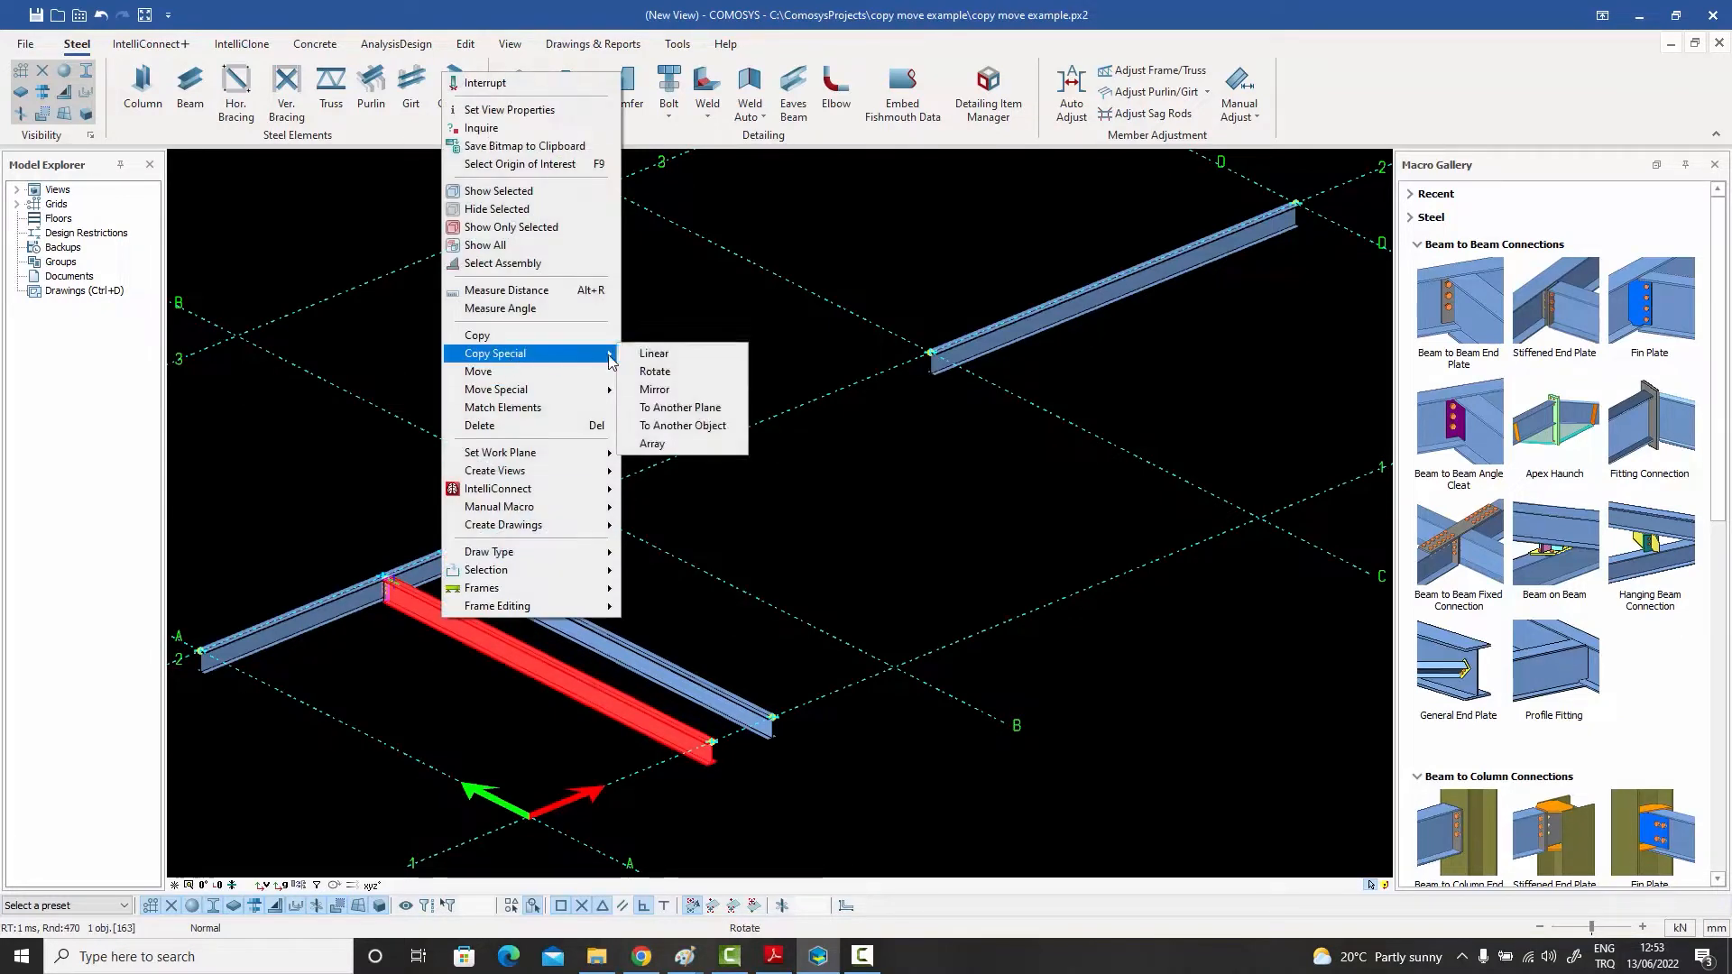
left_click(664, 356)
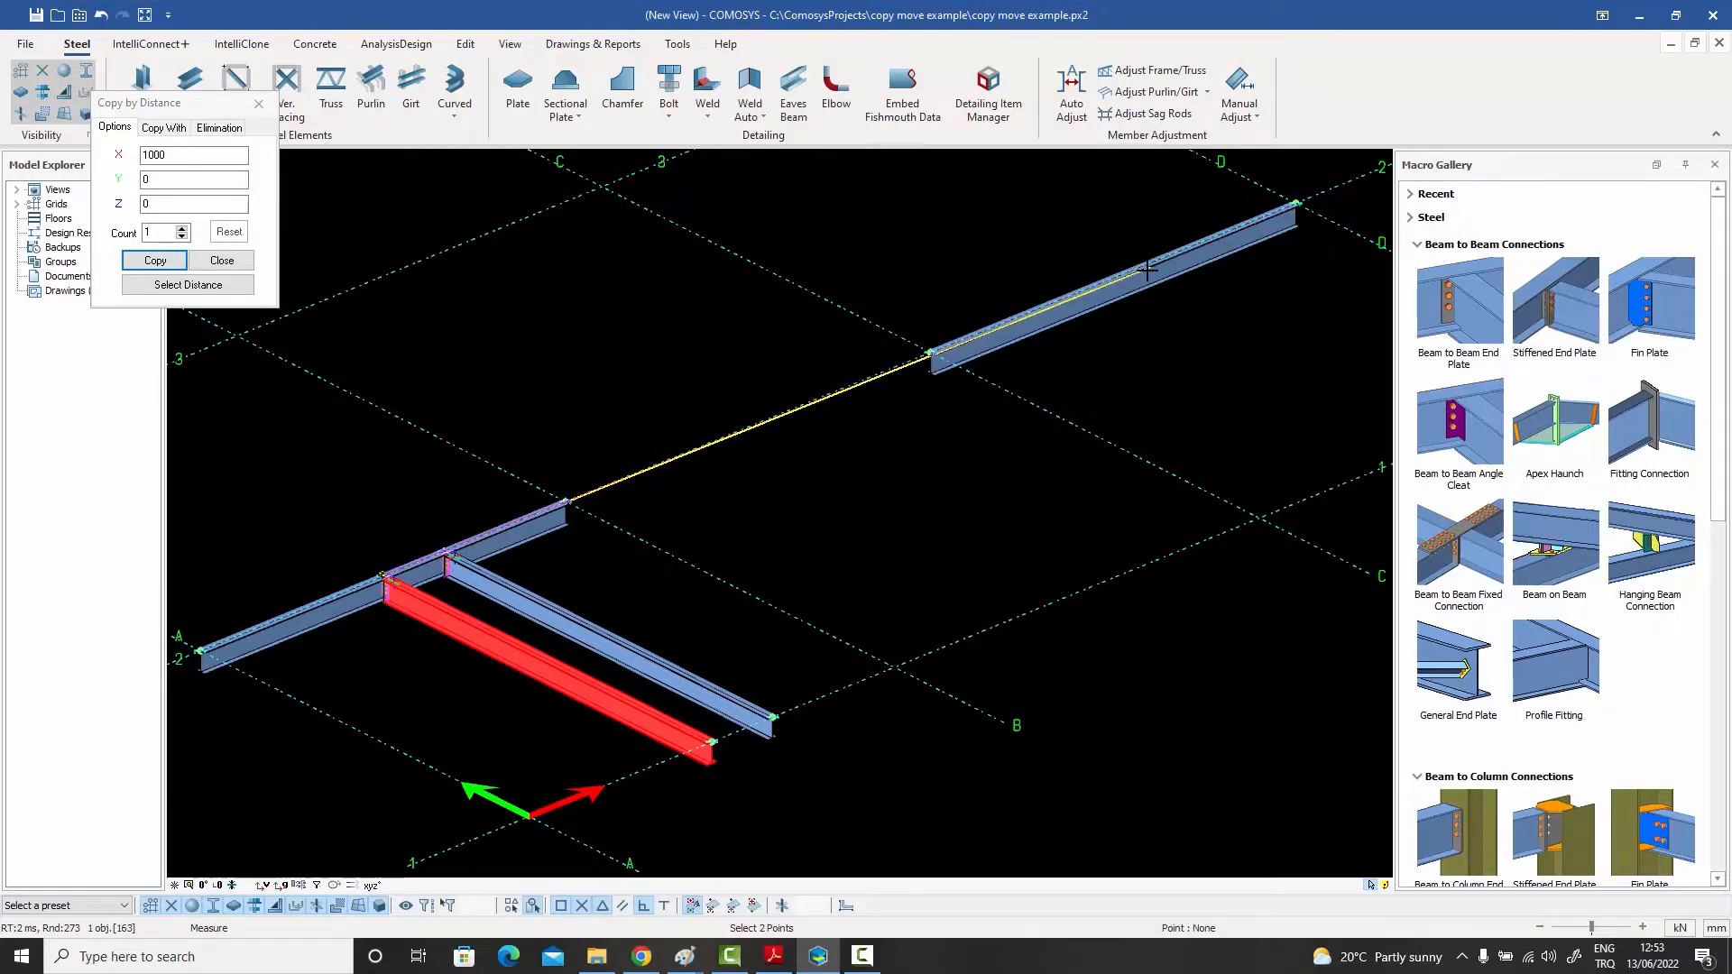
scroll(1148, 266, "down", 1)
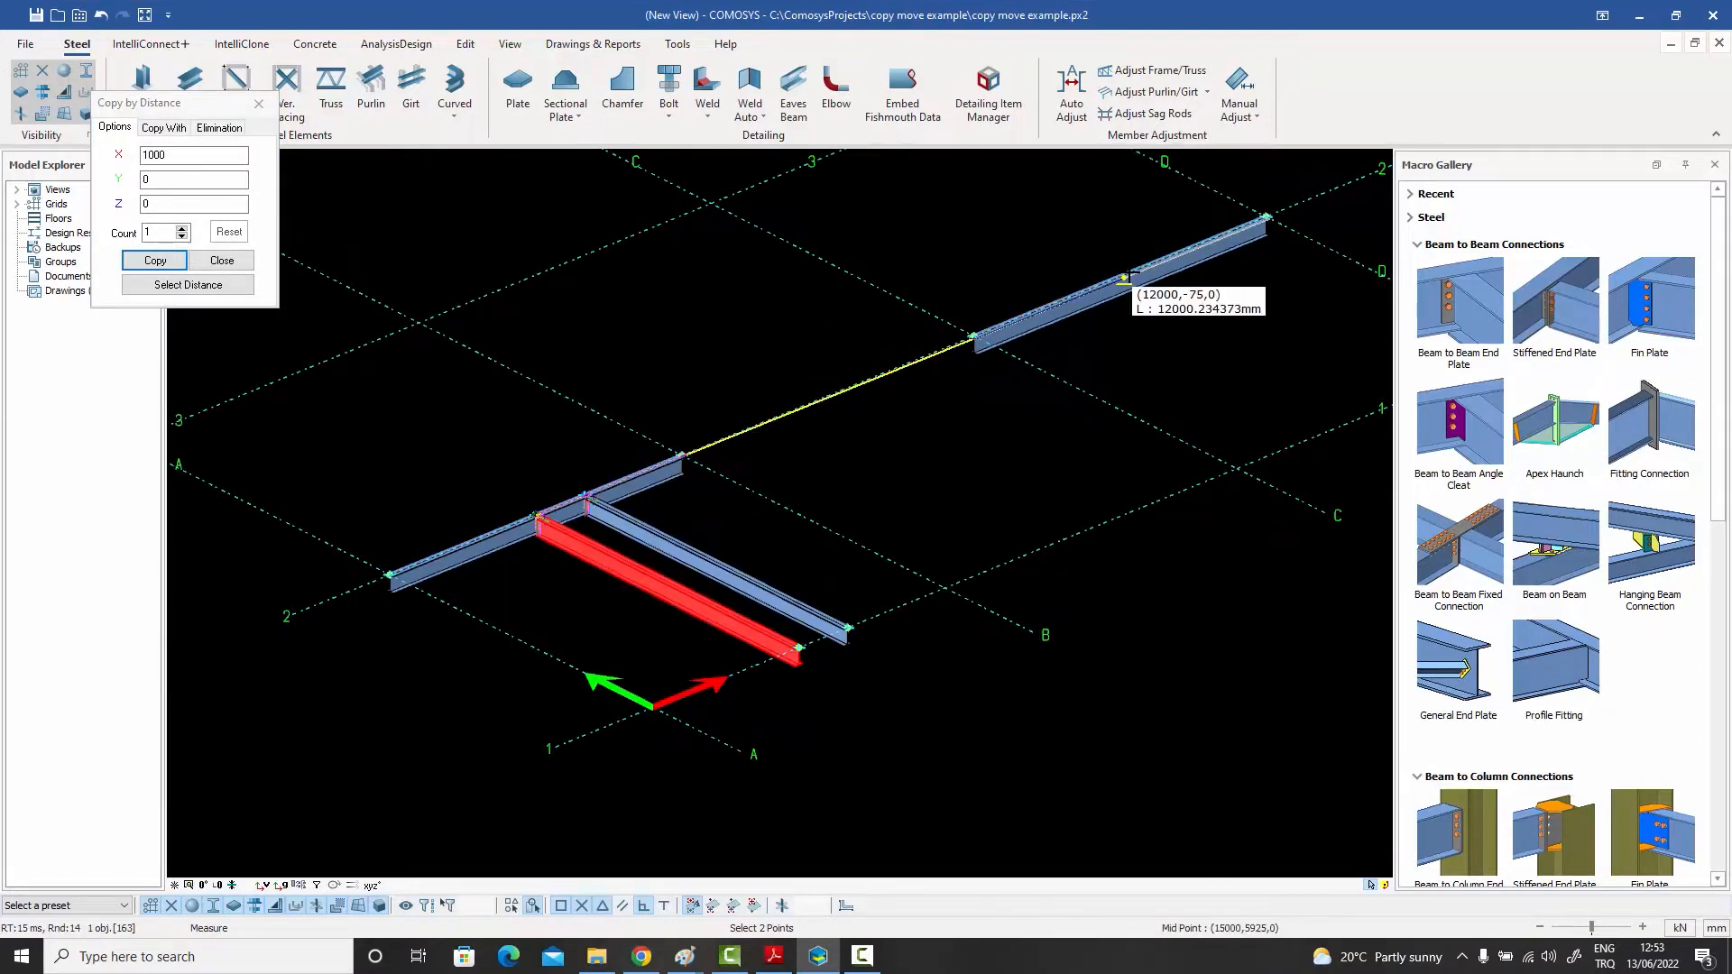
left_click(1124, 278)
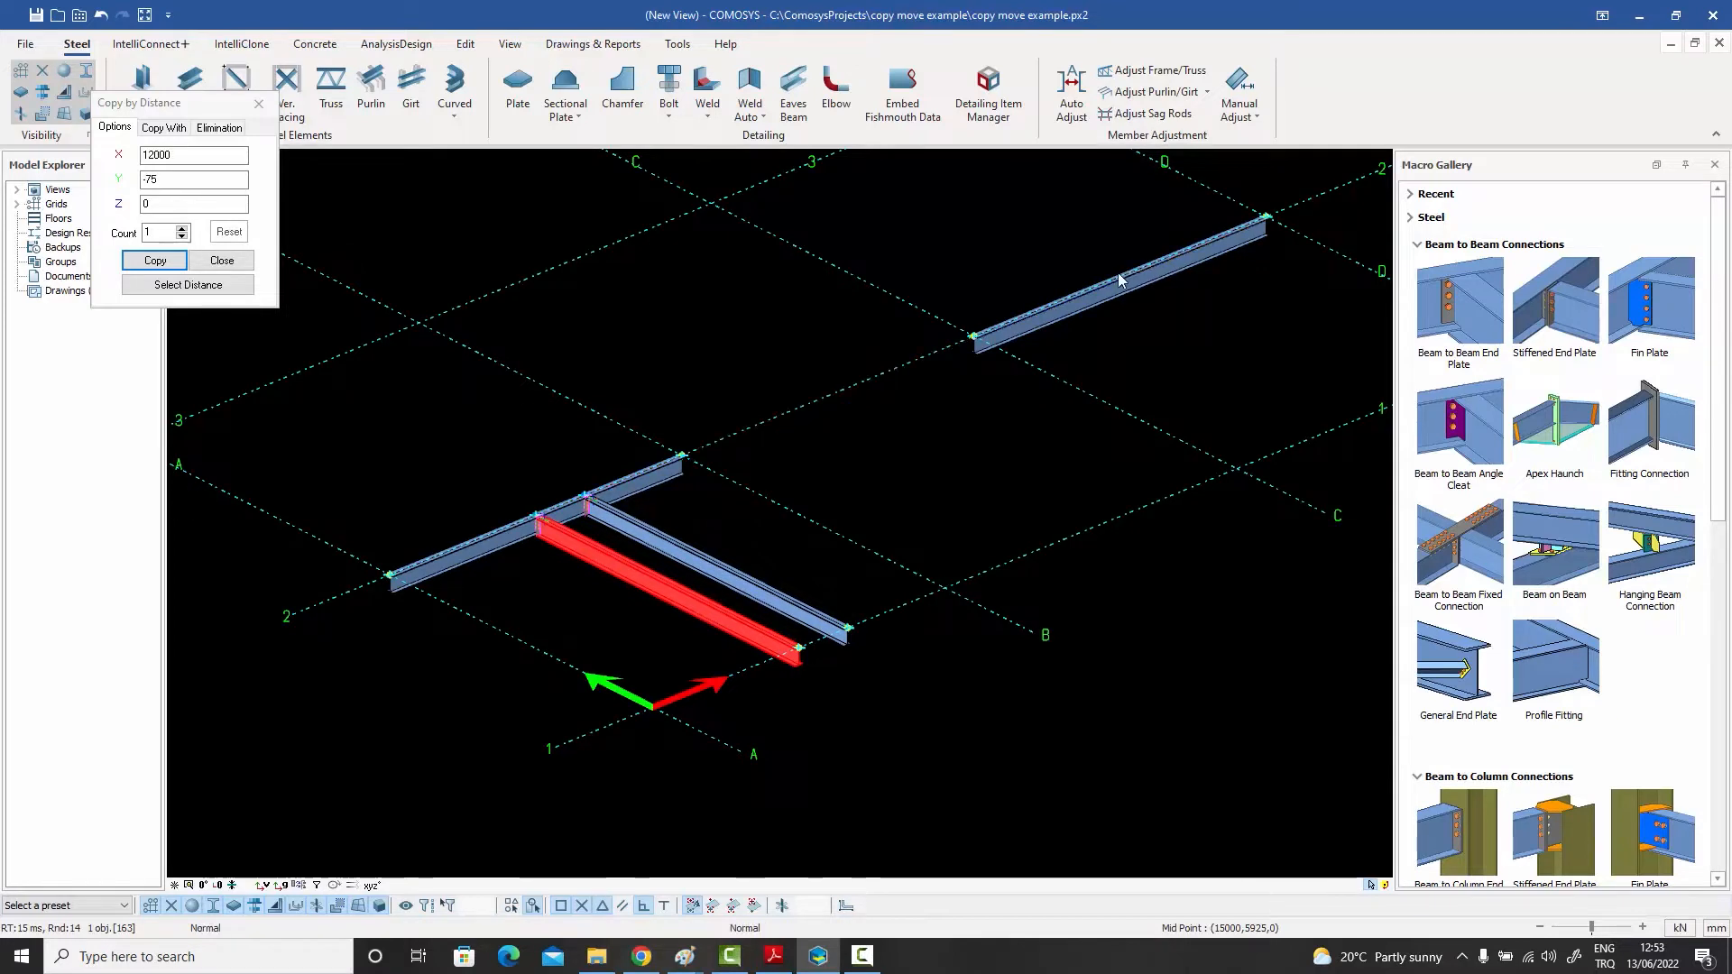
double_click(181, 179)
type("0")
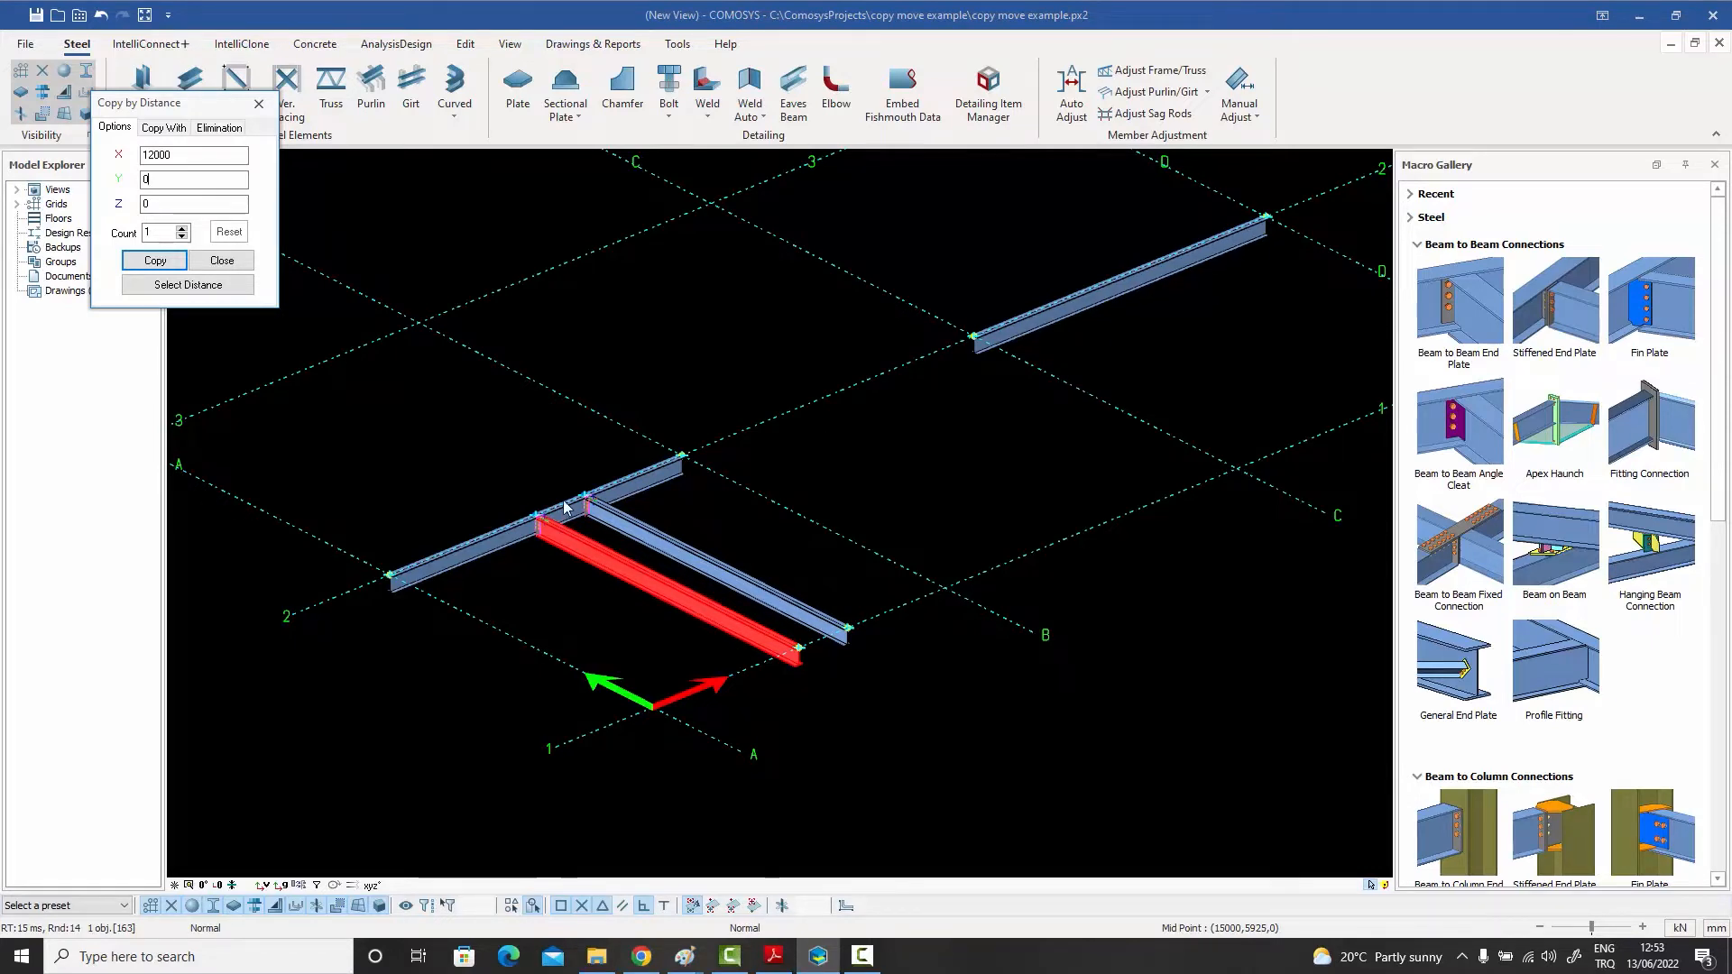
left_click(154, 261)
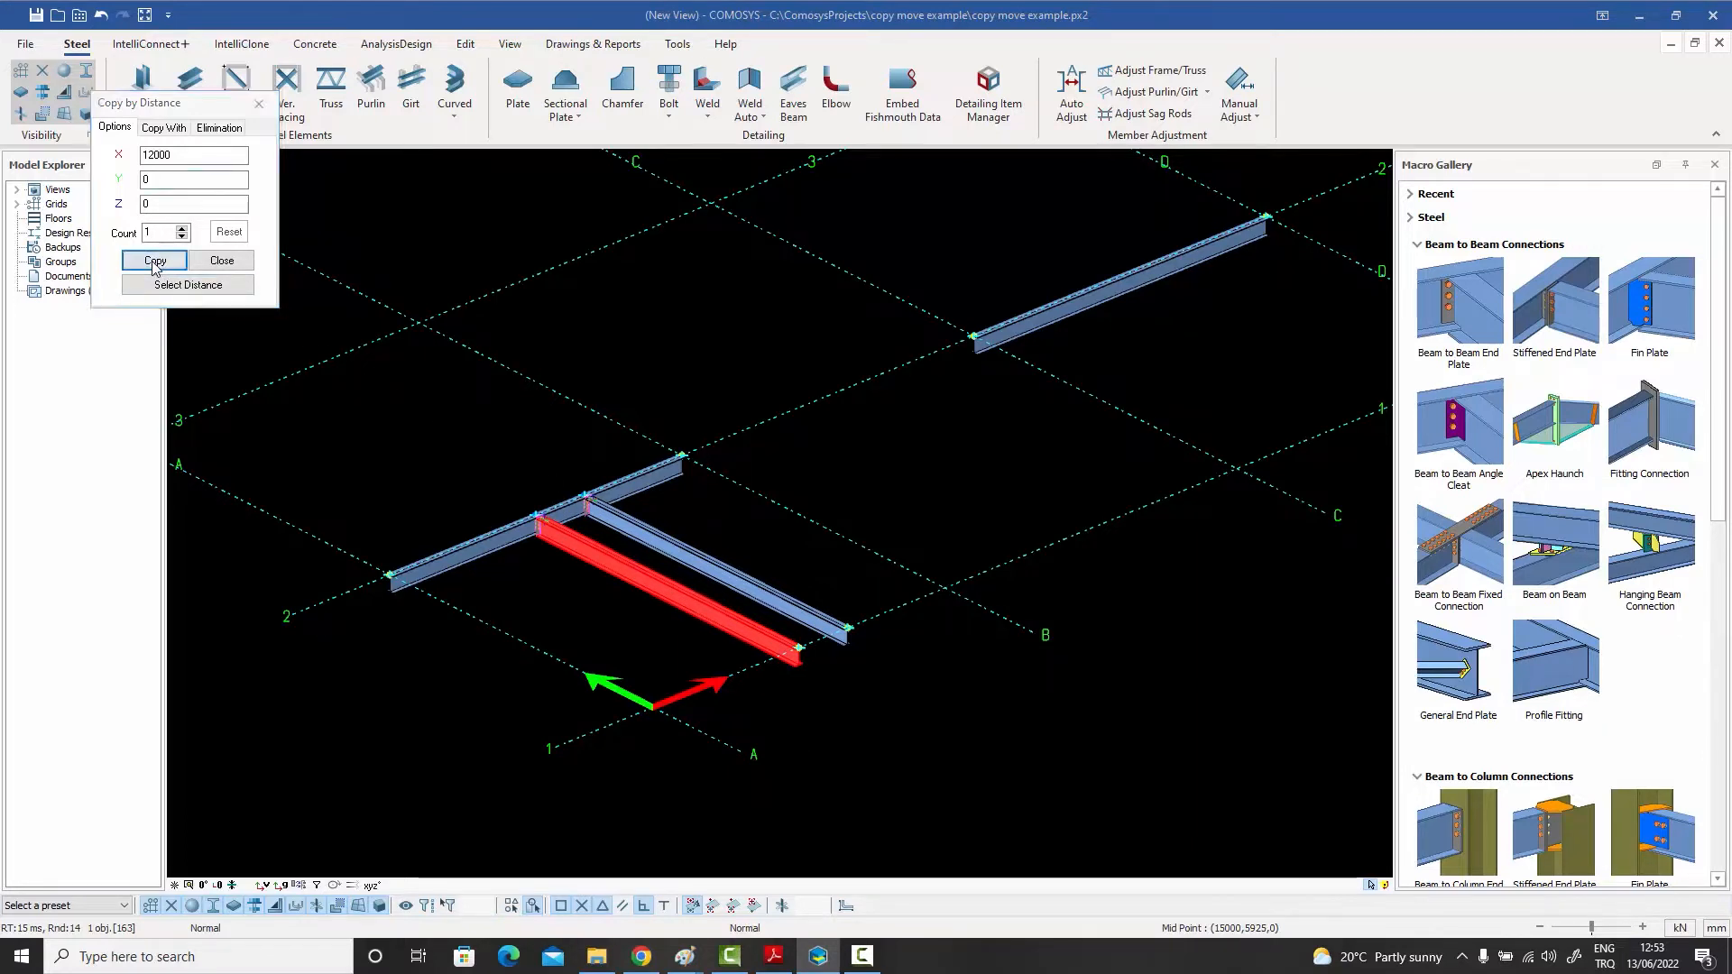
left_click(222, 260)
left_click(955, 379)
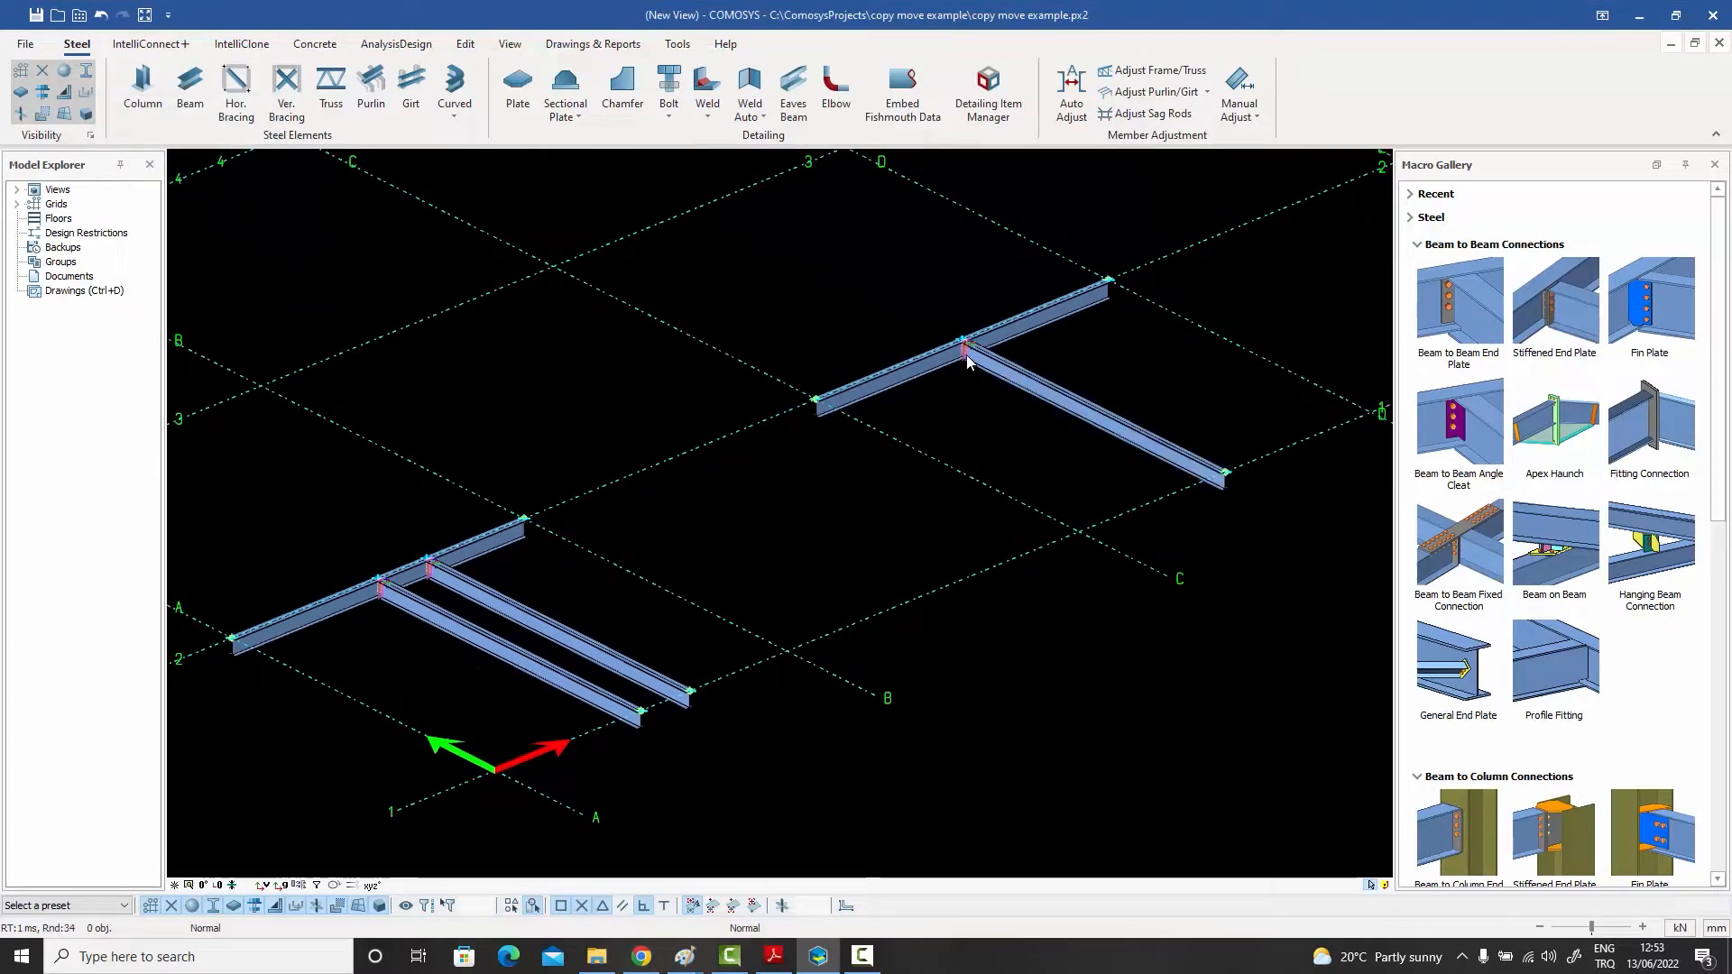
- Explode the connection macro between the second secondary beam and the first main beam
scroll(955, 379, "up", 5)
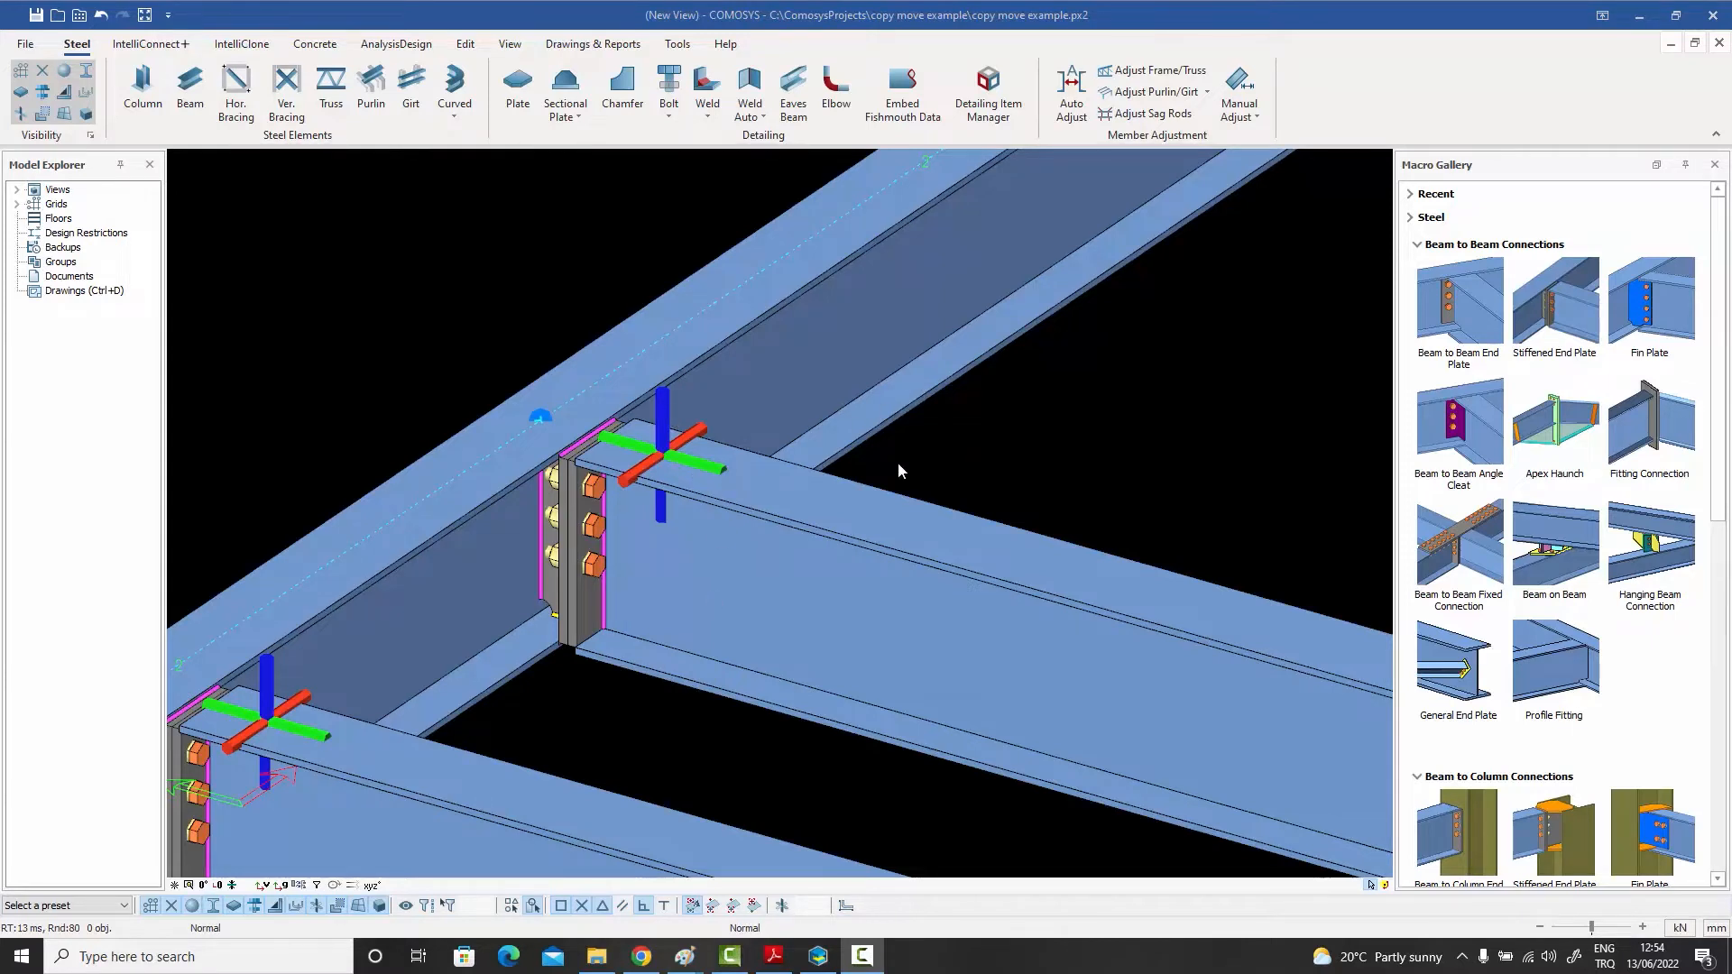
left_click(880, 597)
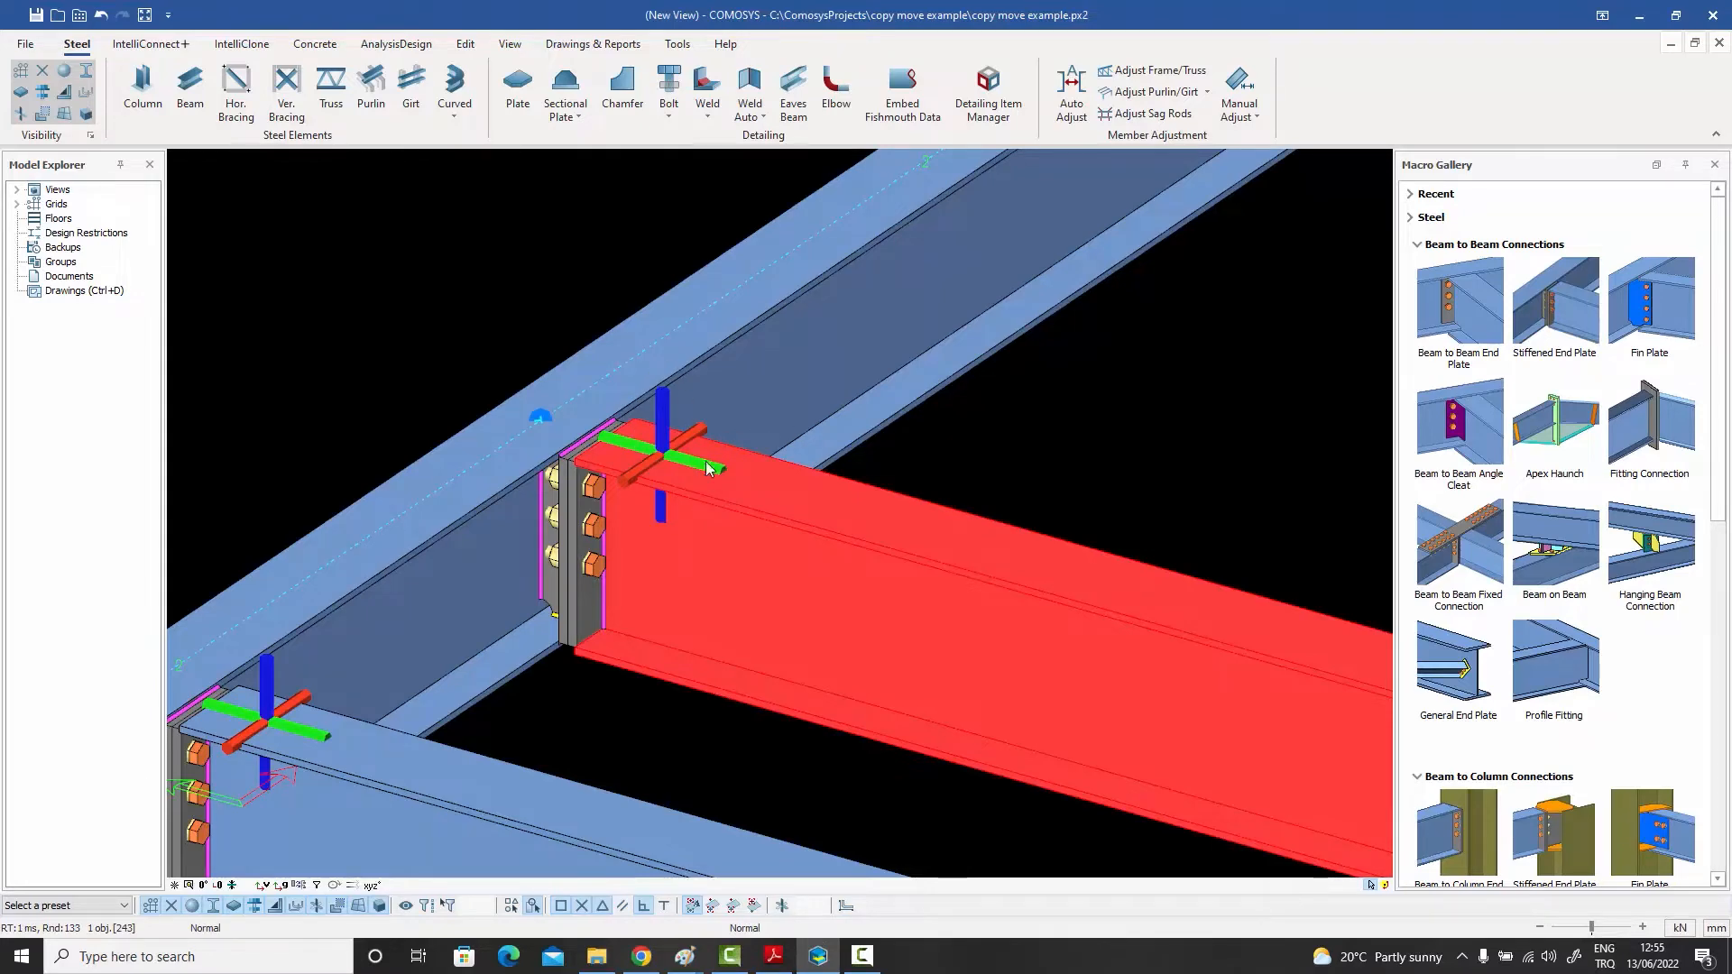
right_click(662, 411)
mouse_move(703, 872)
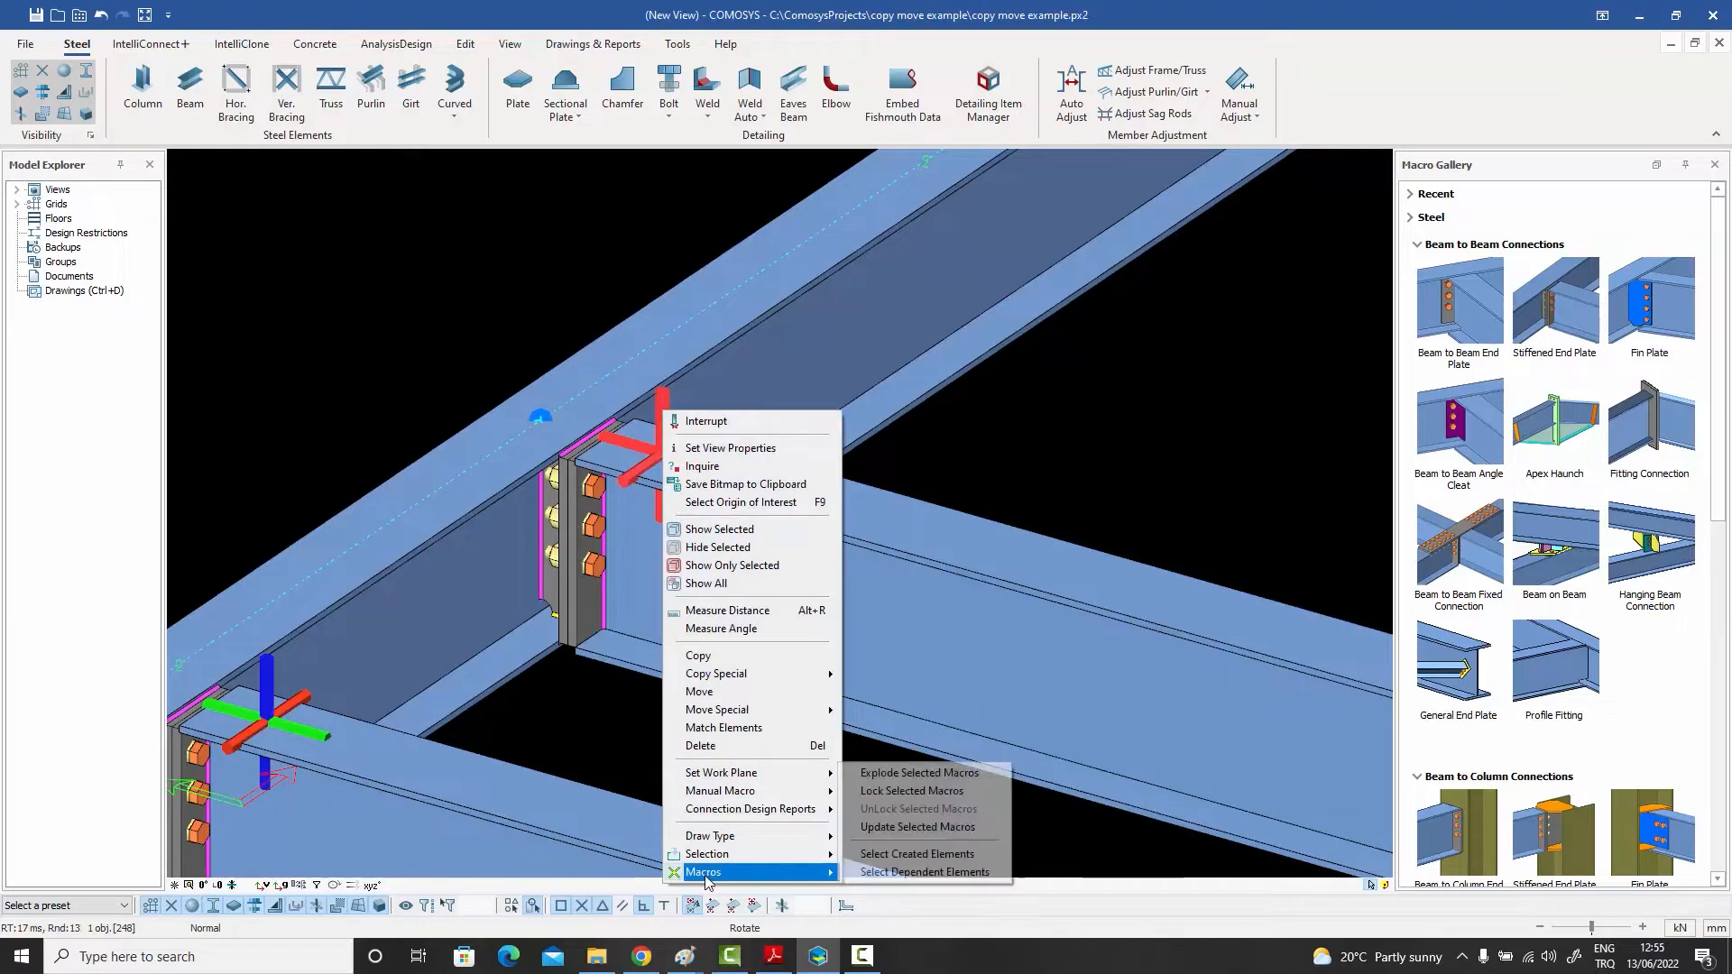
left_click(874, 774)
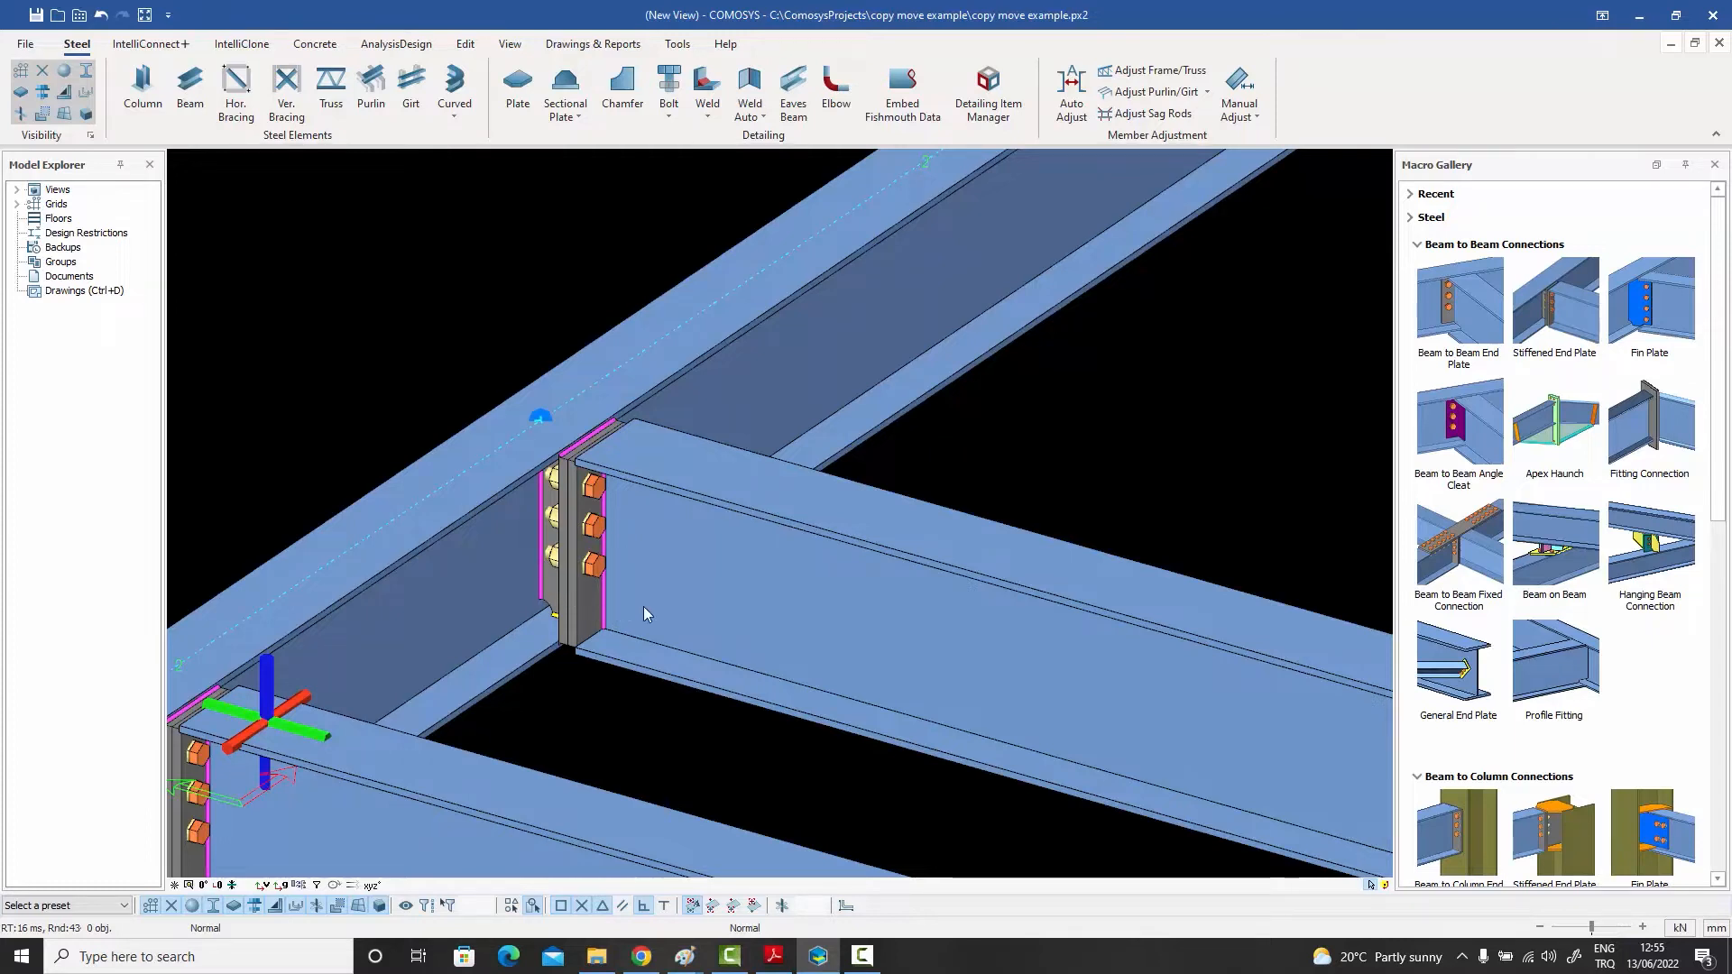
- Copy the second secondary beam and its three connection plates linearly to the separate main beam, 12000 mm along X with a count of 1
left_click(702, 600)
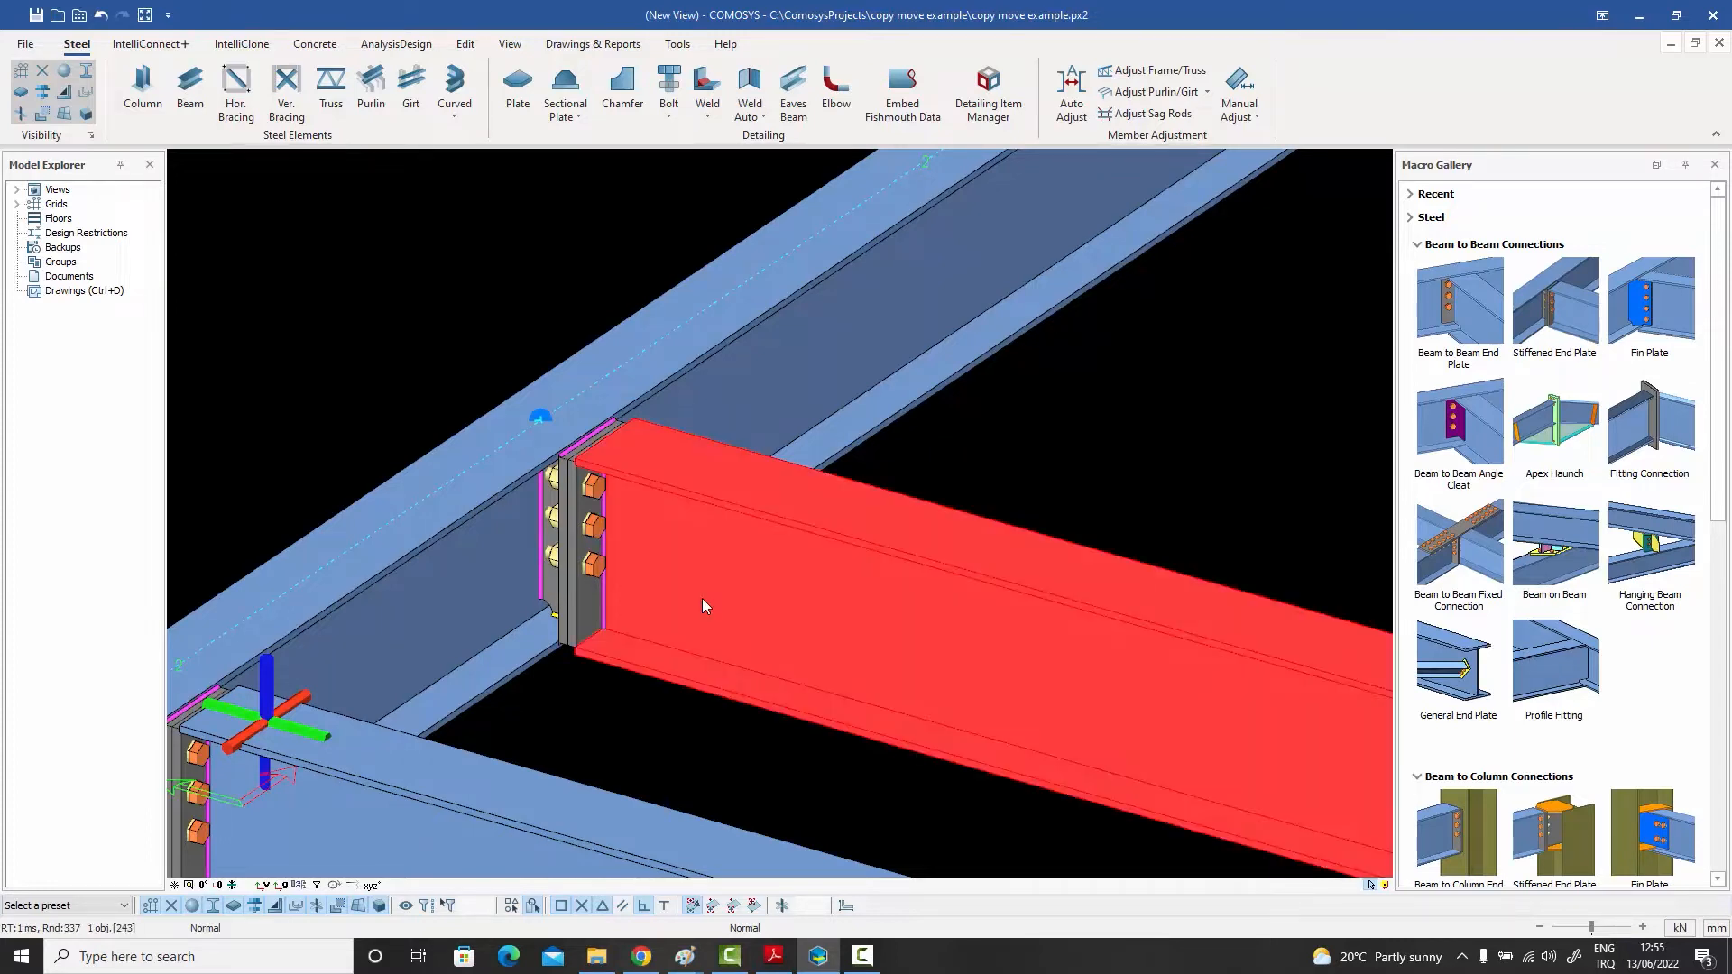
scroll(622, 616, "up", 3)
left_click(560, 626, "ctrl")
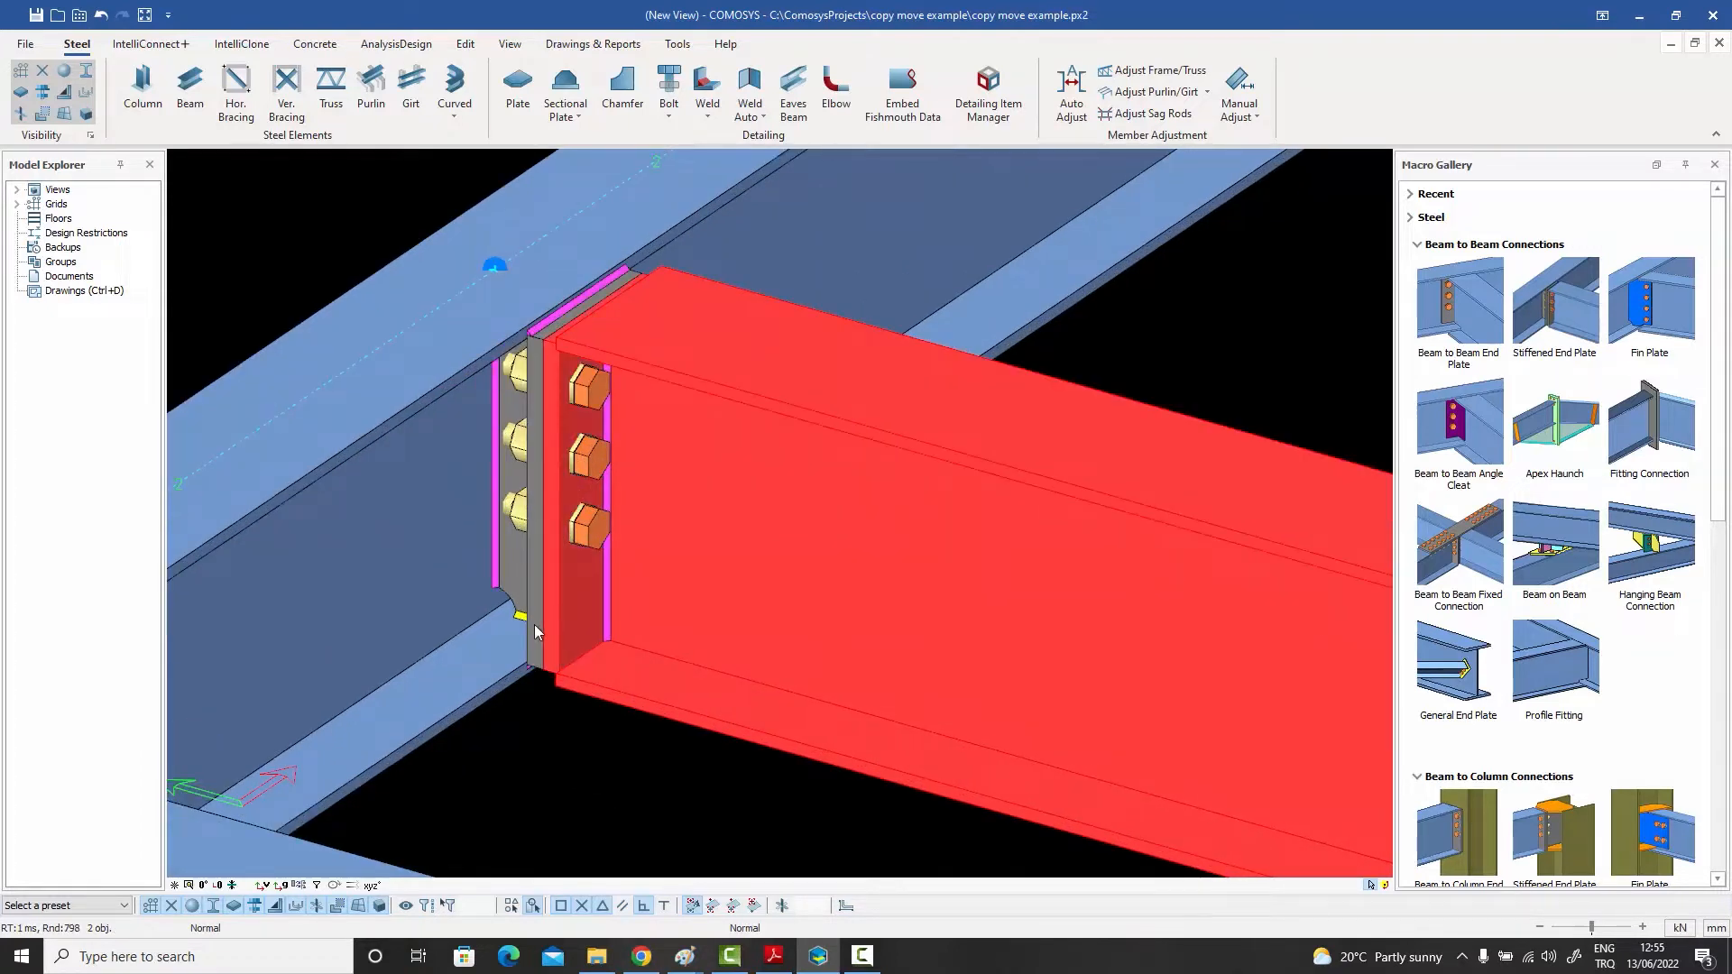
left_click(531, 621, "ctrl")
left_click(512, 574, "ctrl")
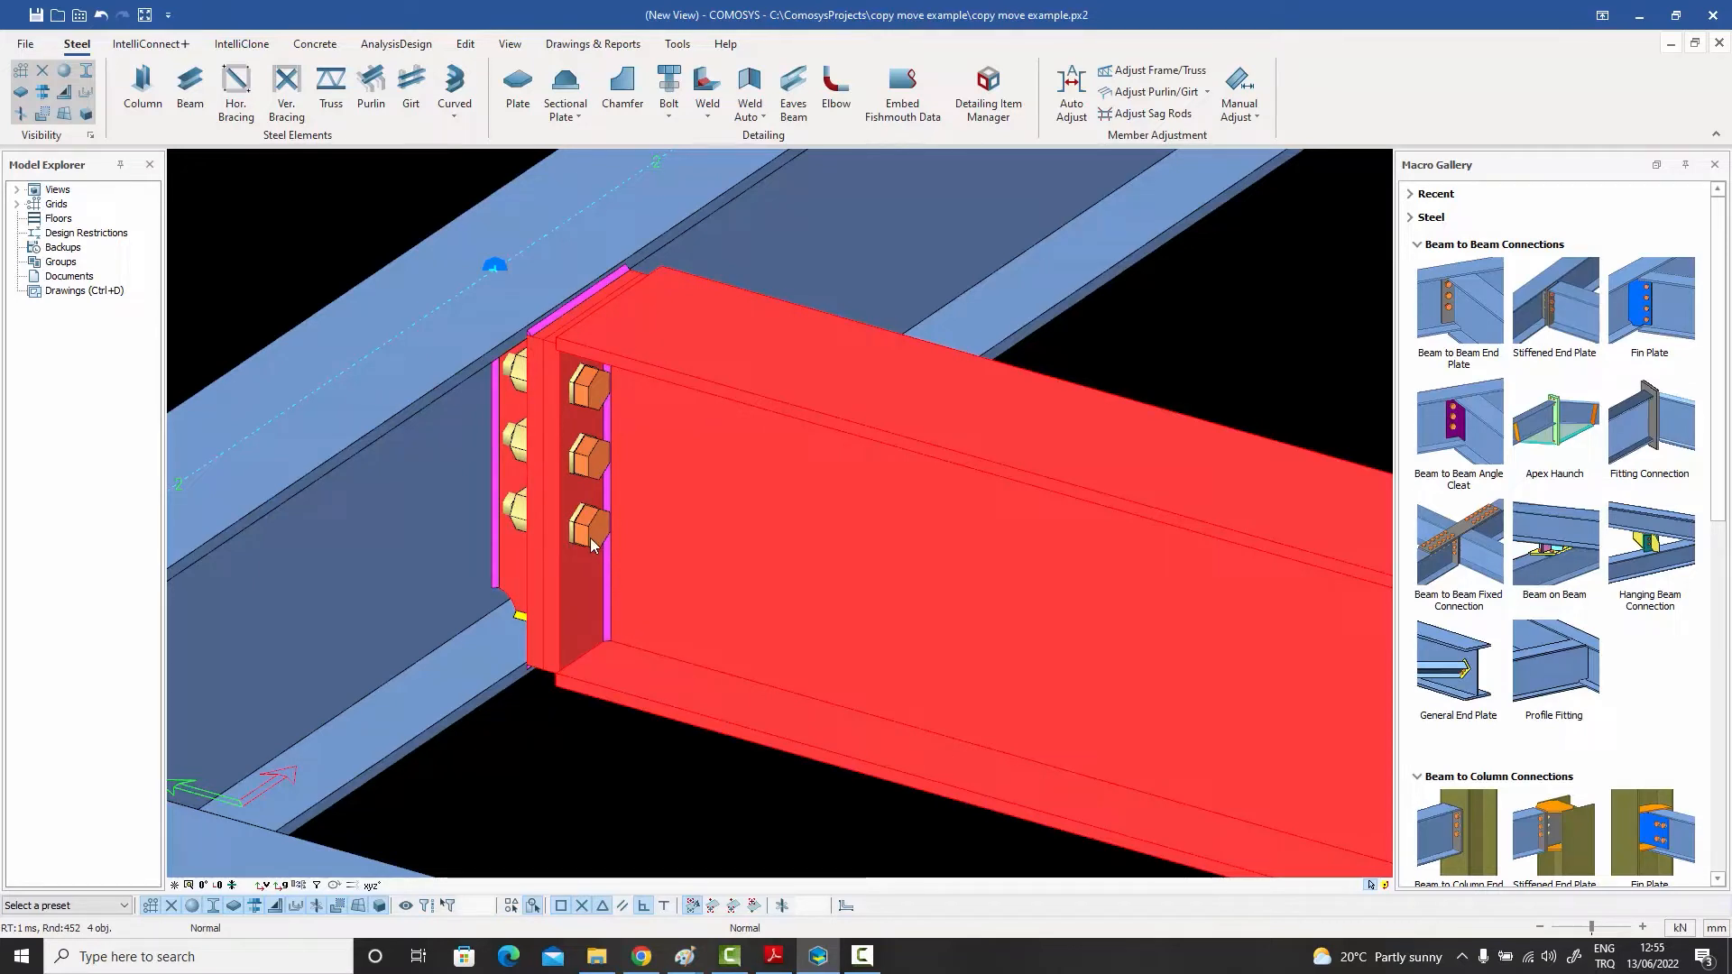
scroll(589, 540, "down", 5)
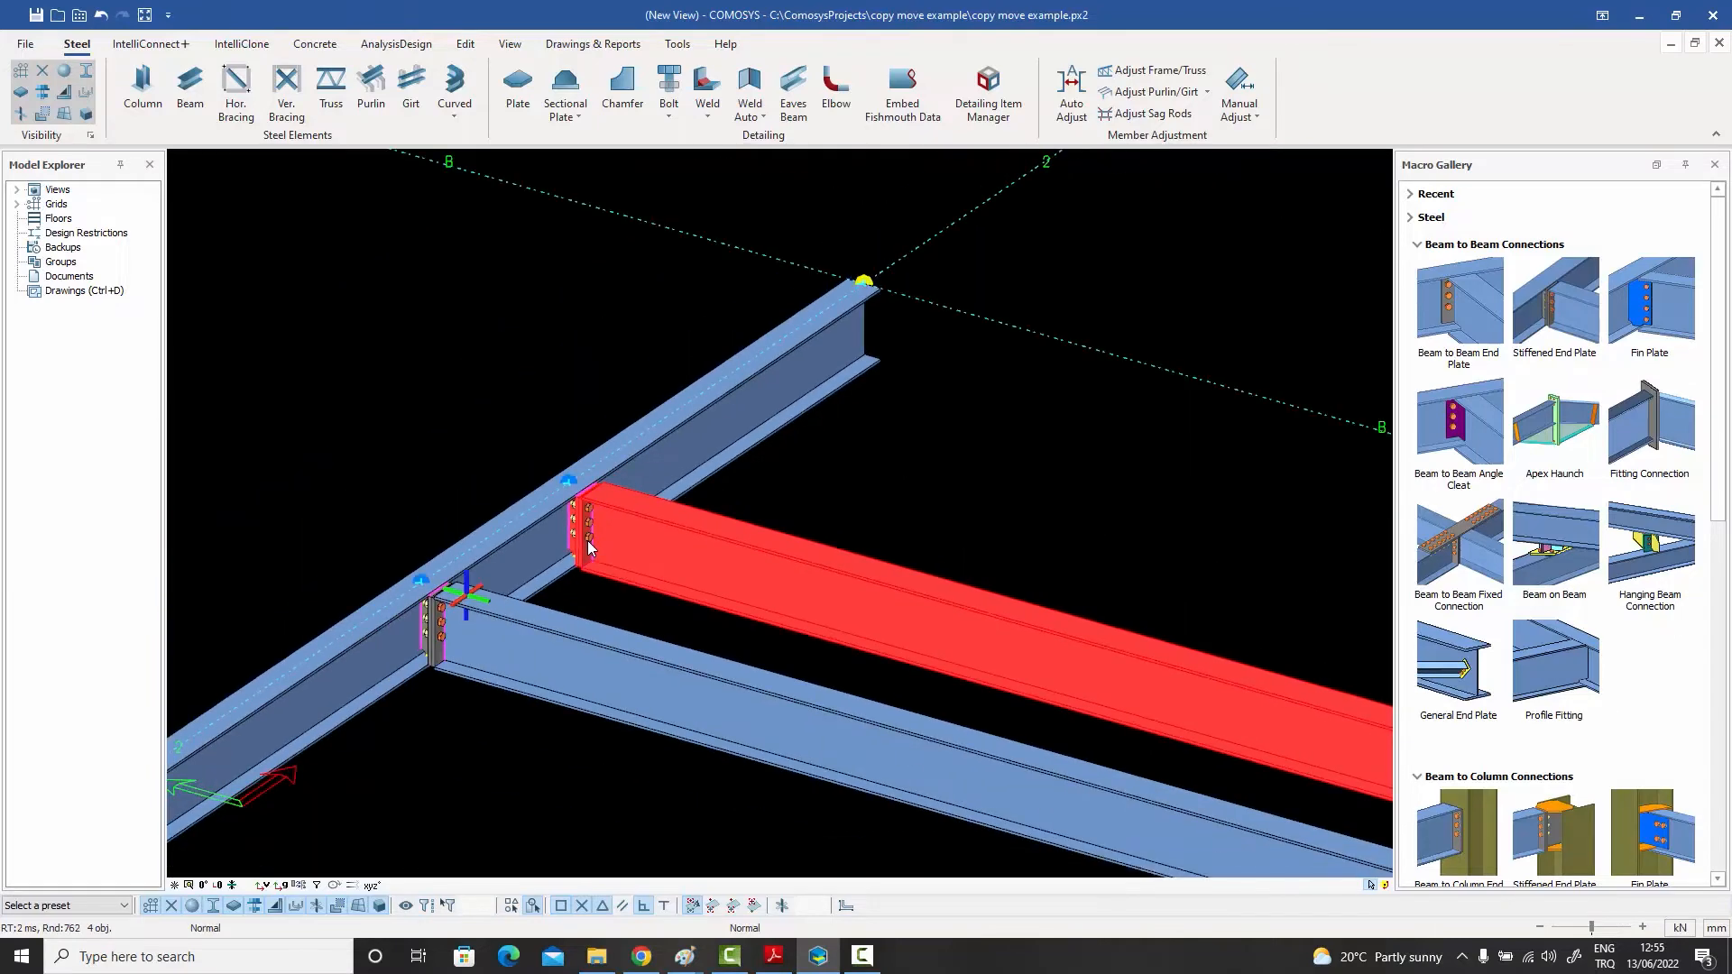
right_click(621, 500)
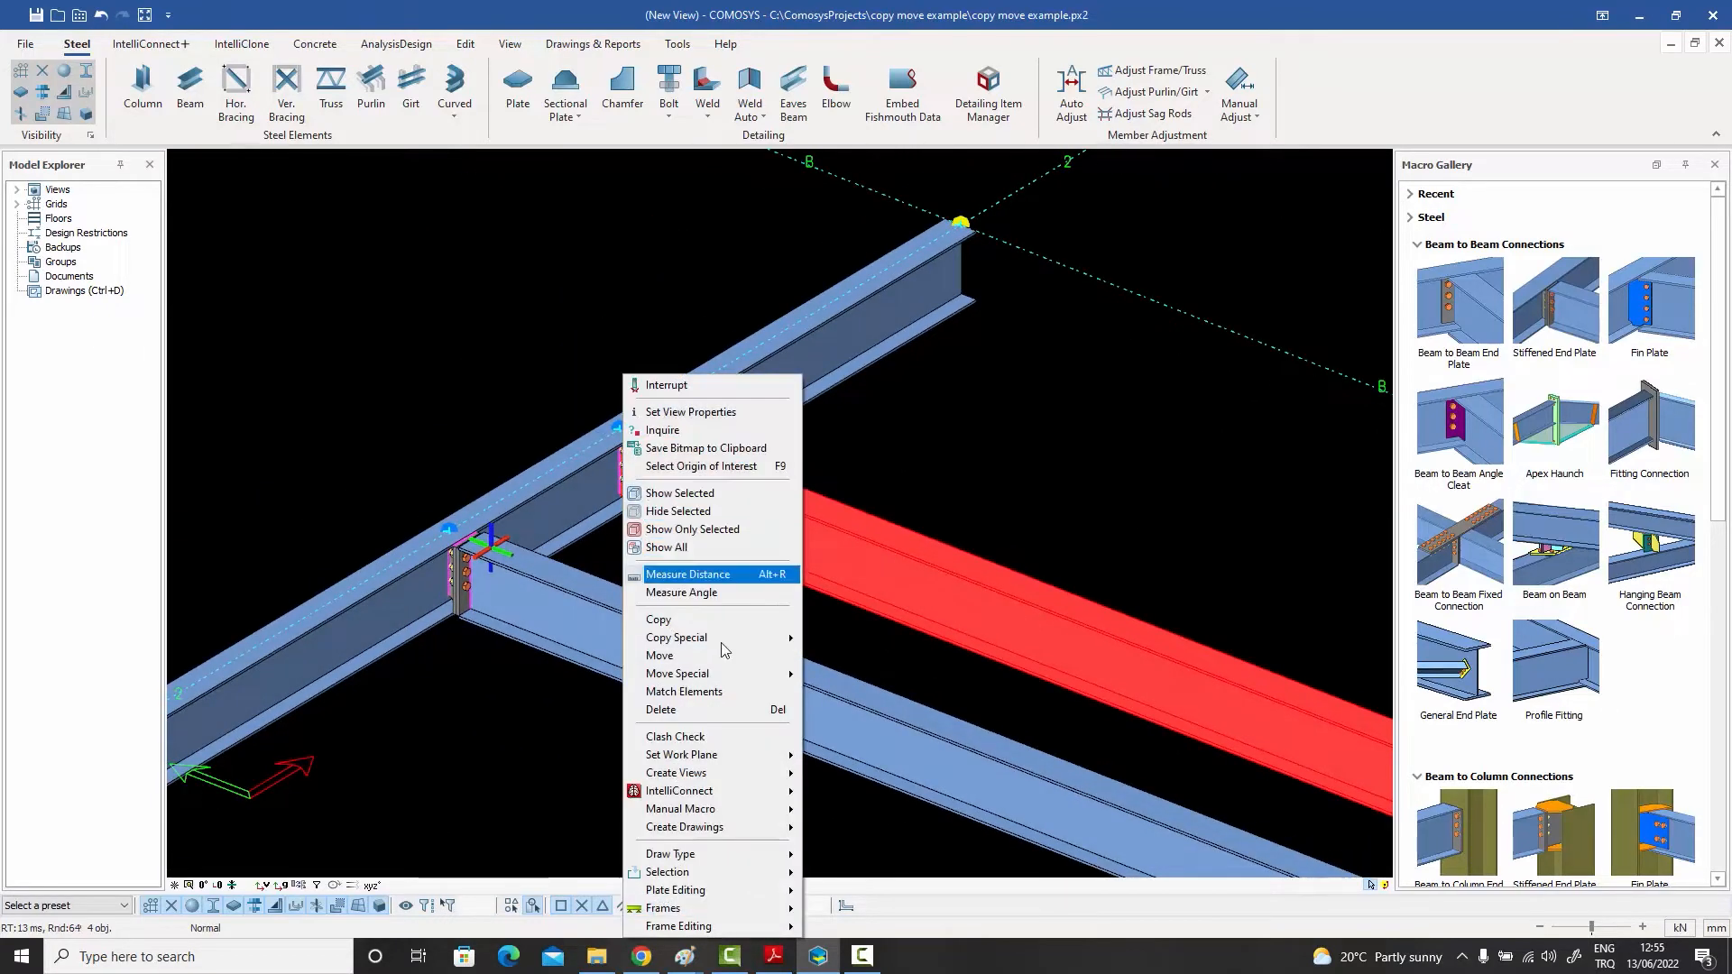
mouse_move(719, 635)
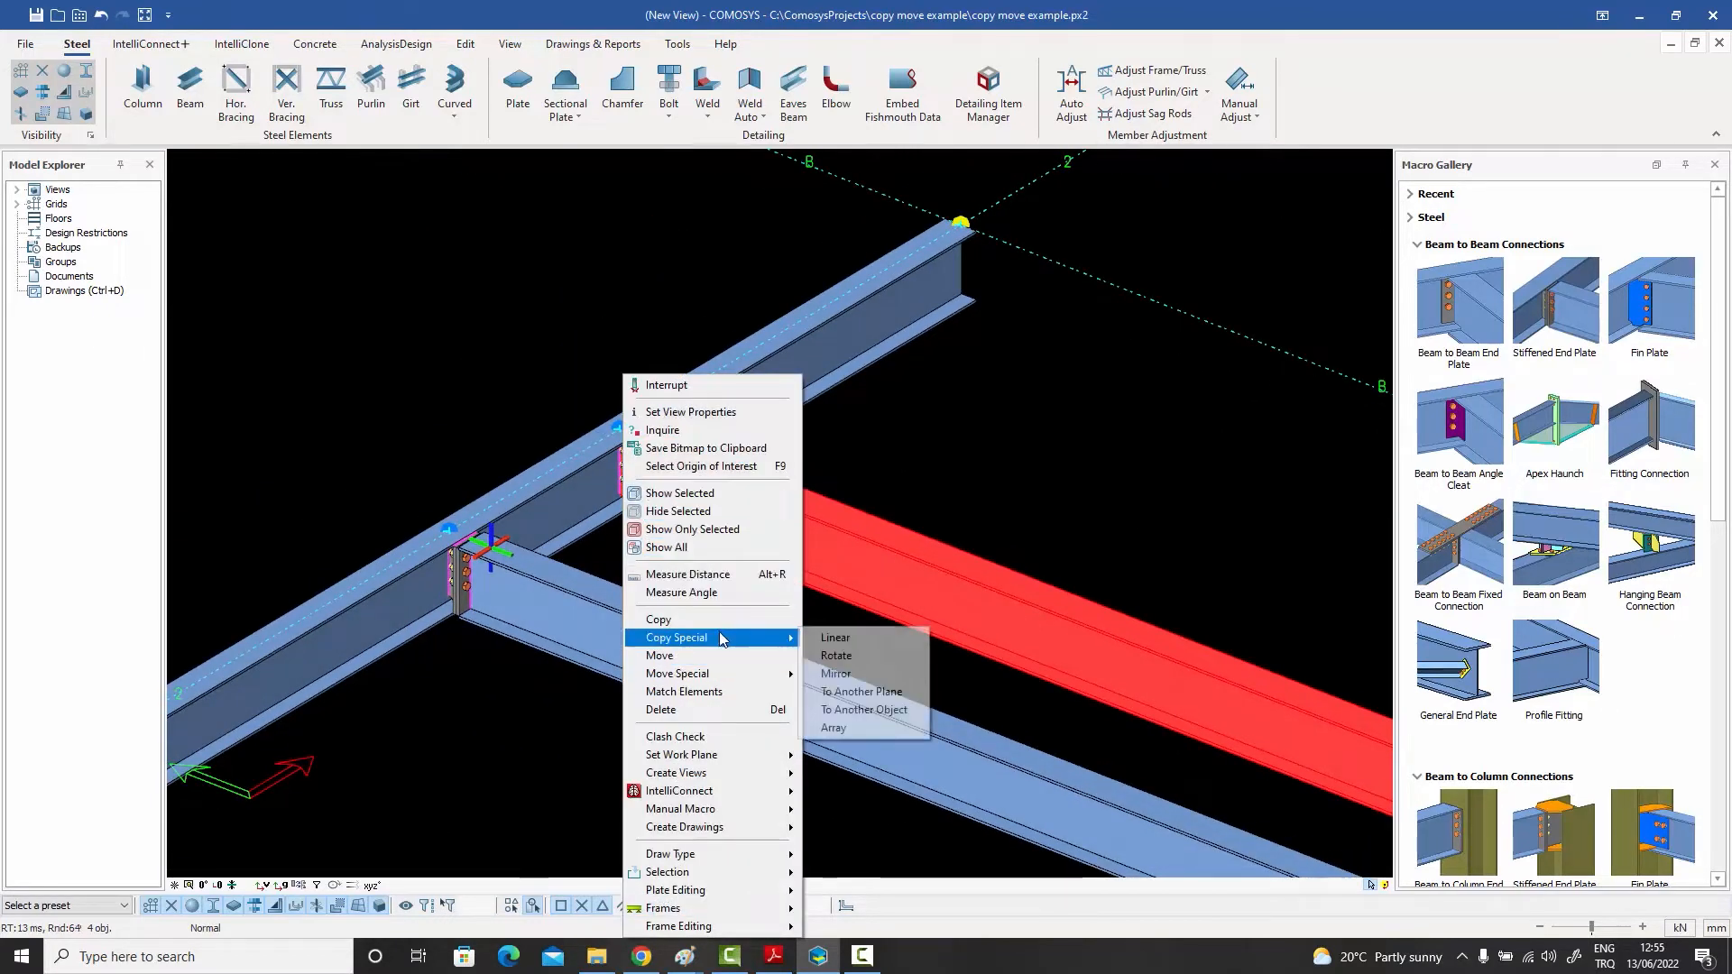
left_click(825, 643)
scroll(511, 474, "down", 6)
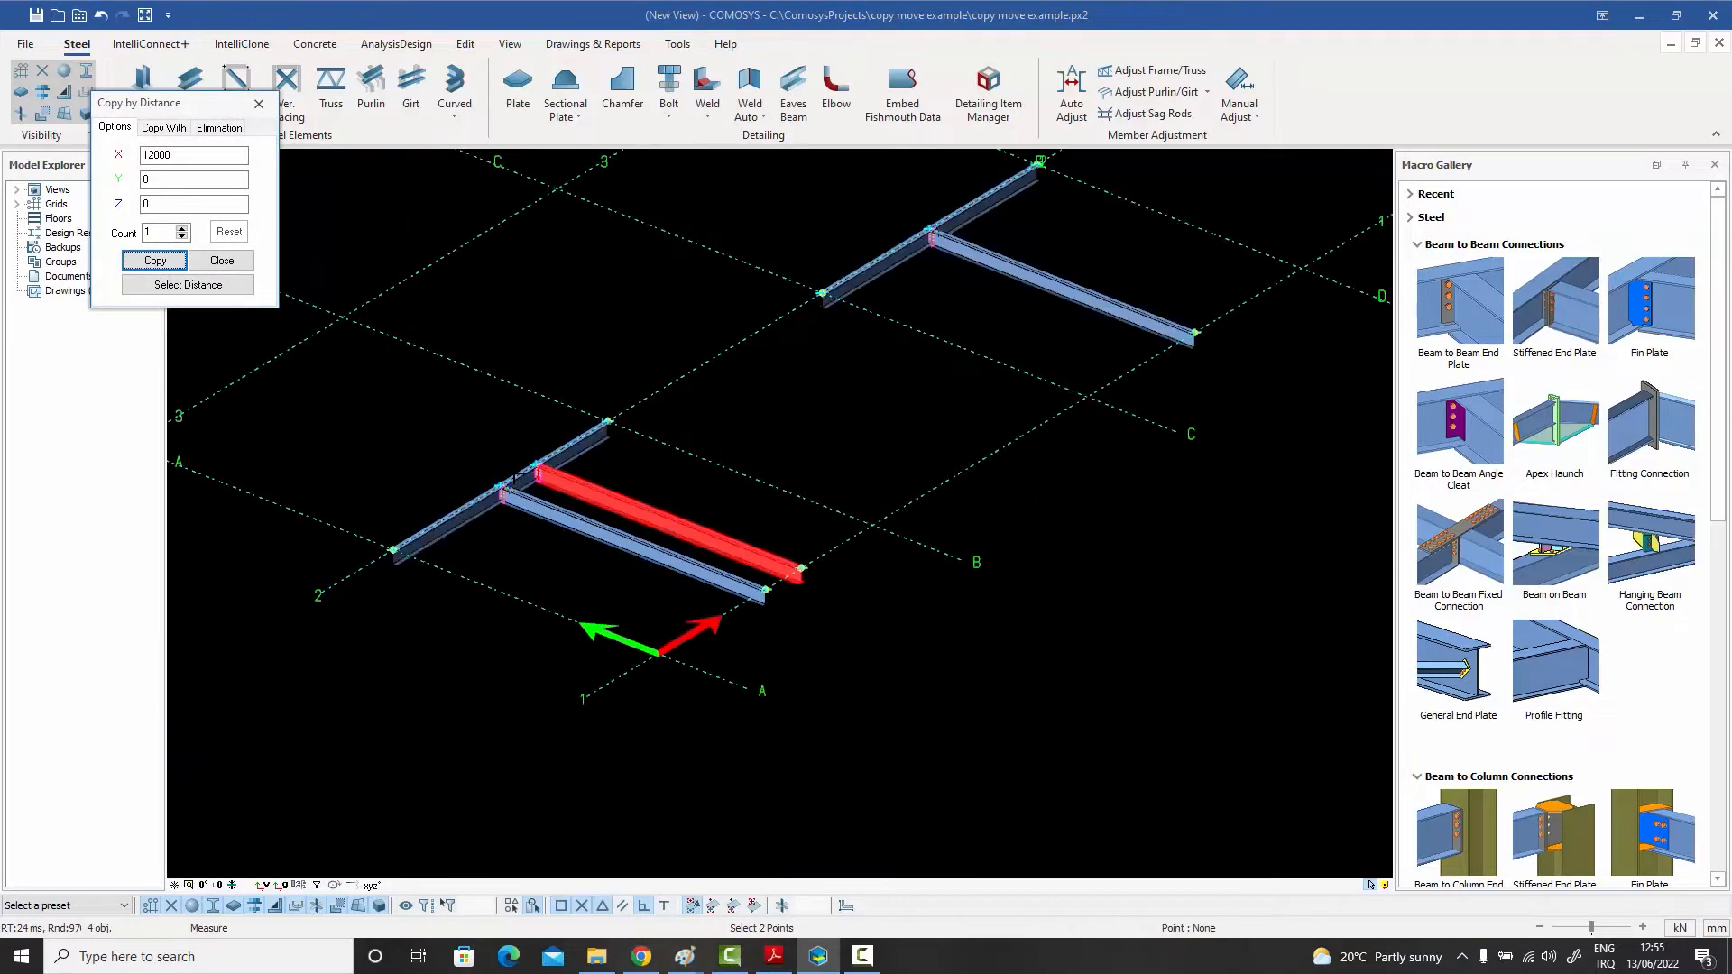
left_click(153, 261)
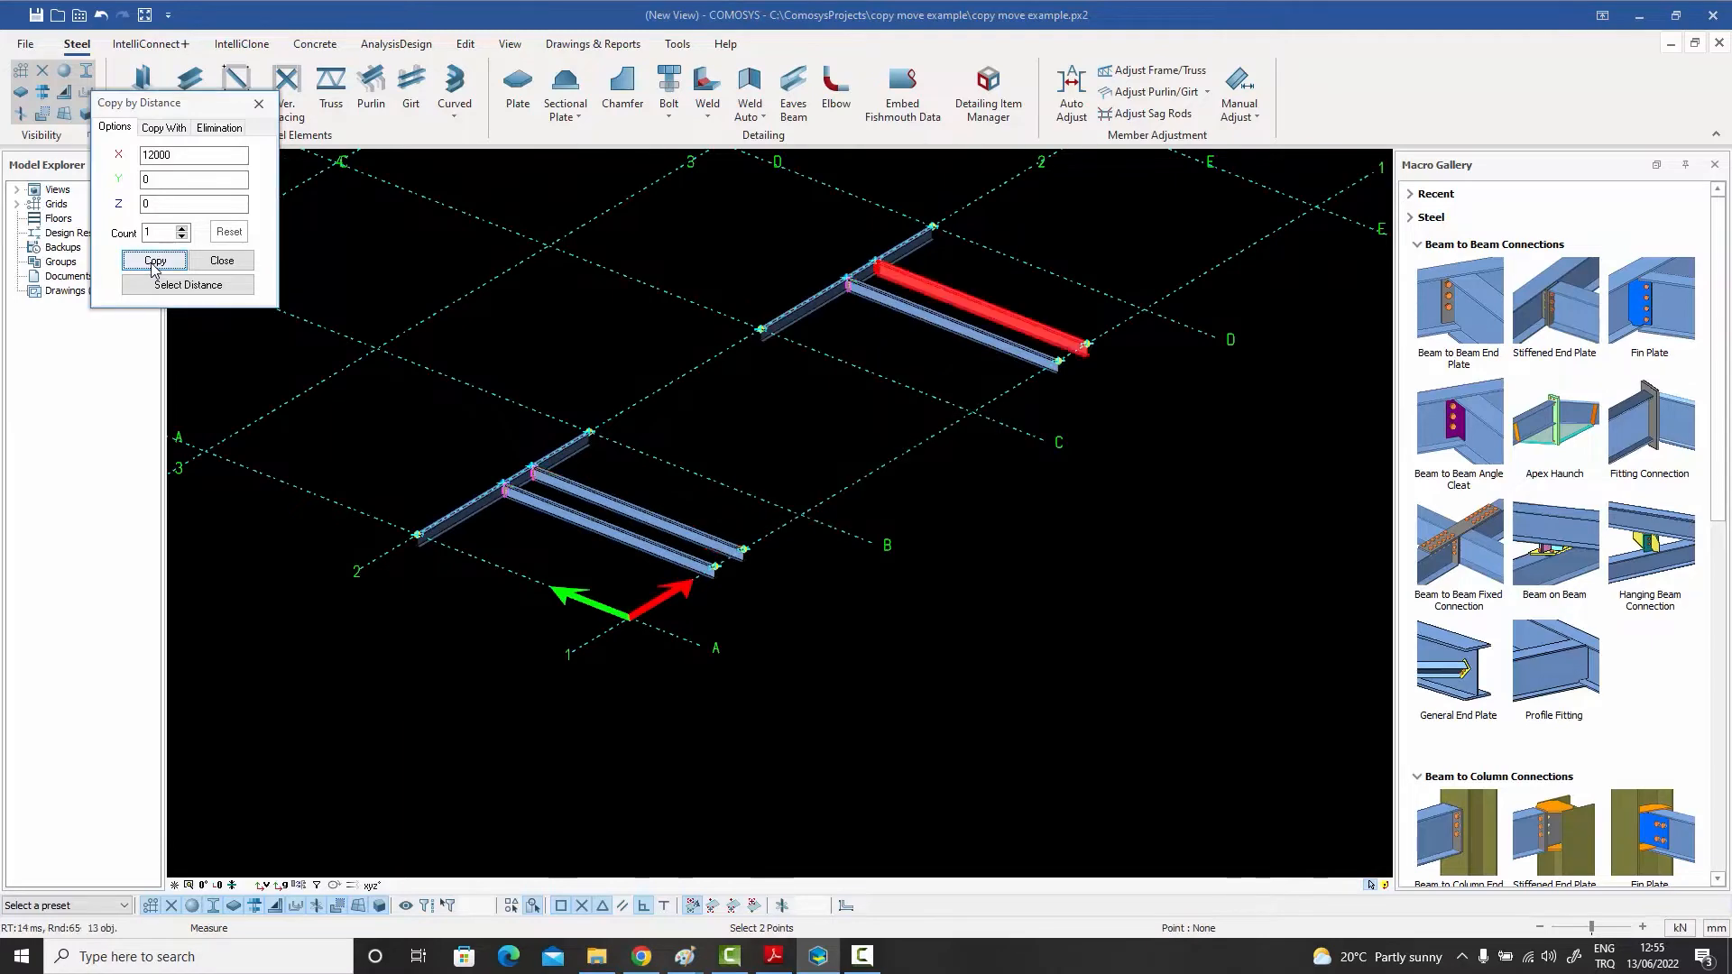
left_click(222, 260)
- Examine the plates, bolts and welds at the newly copied beam's joint with the separate main beam
scroll(877, 260, "up", 8)
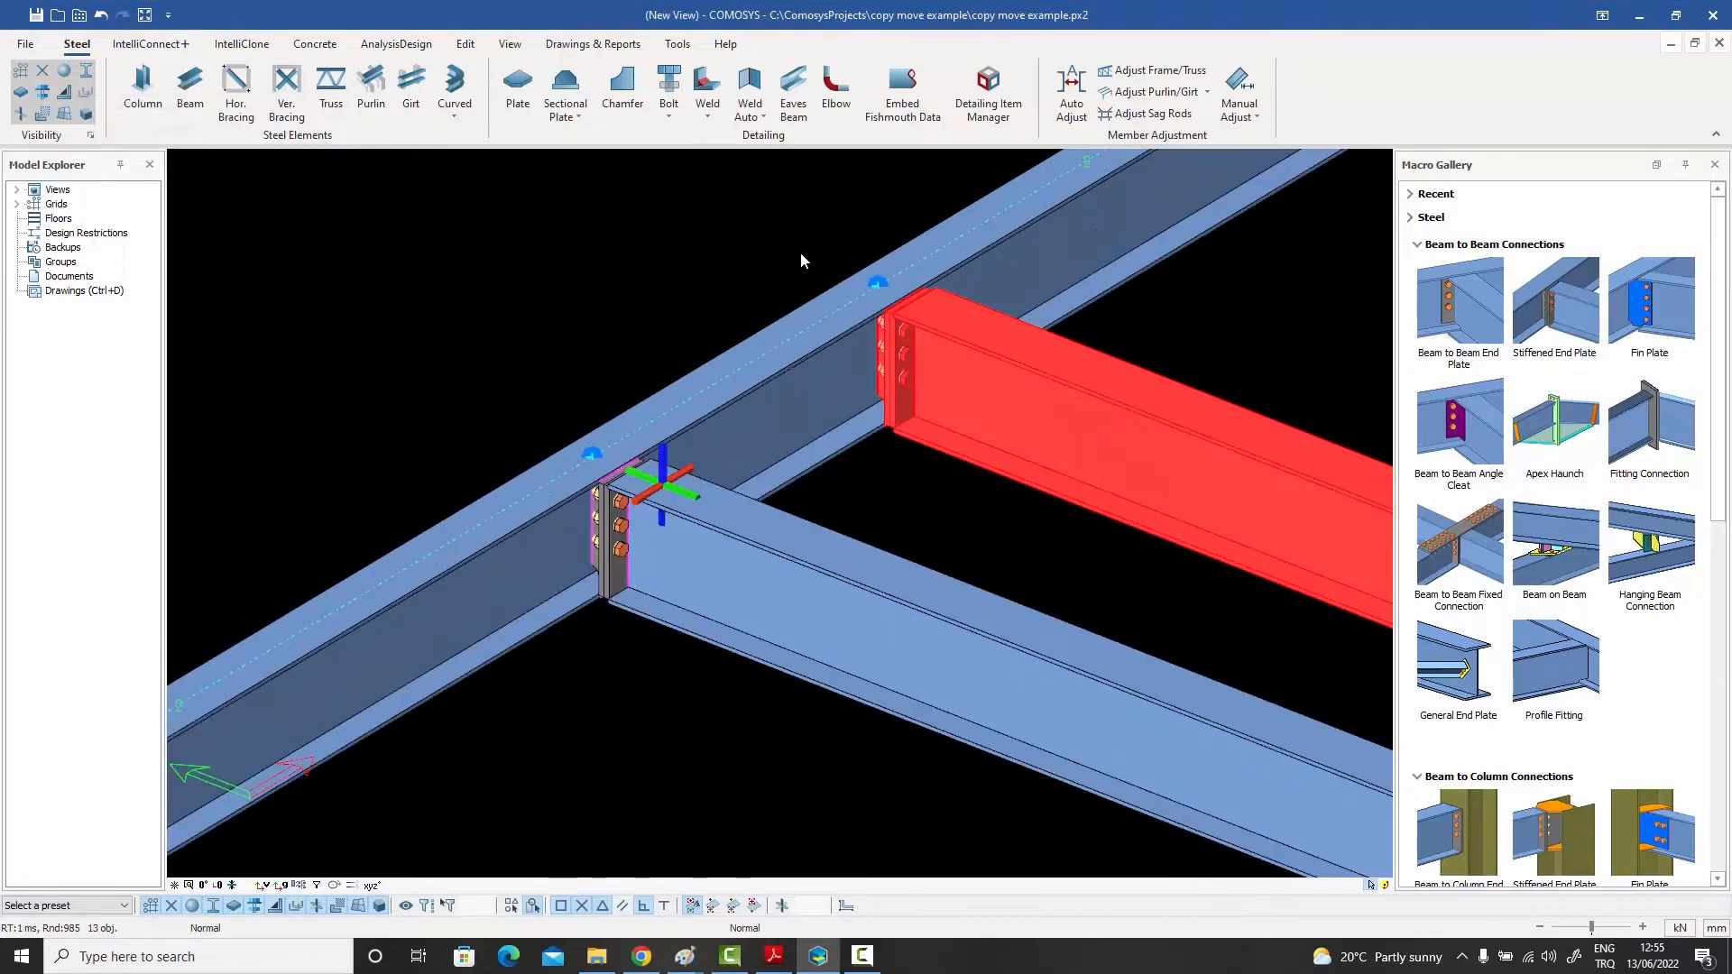
left_click(799, 252)
scroll(929, 365, "up", 4)
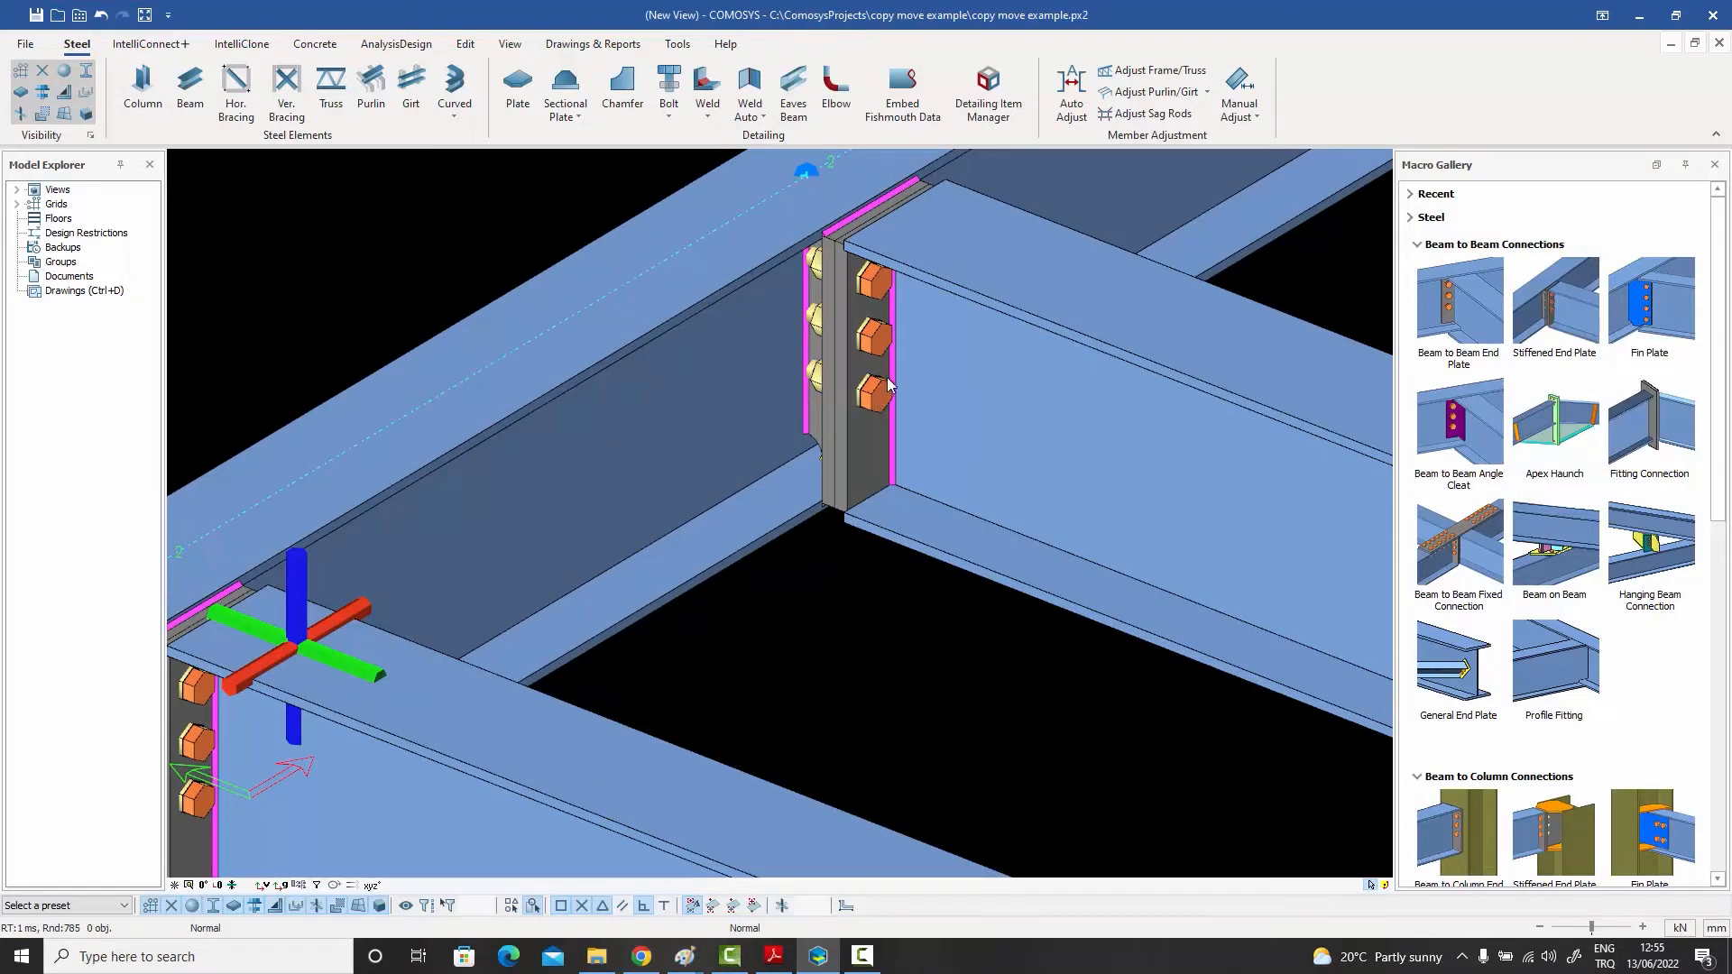
- Inspect the end plate and the notched plate behind it individually at the joint
left_click(1012, 415)
left_click(864, 446)
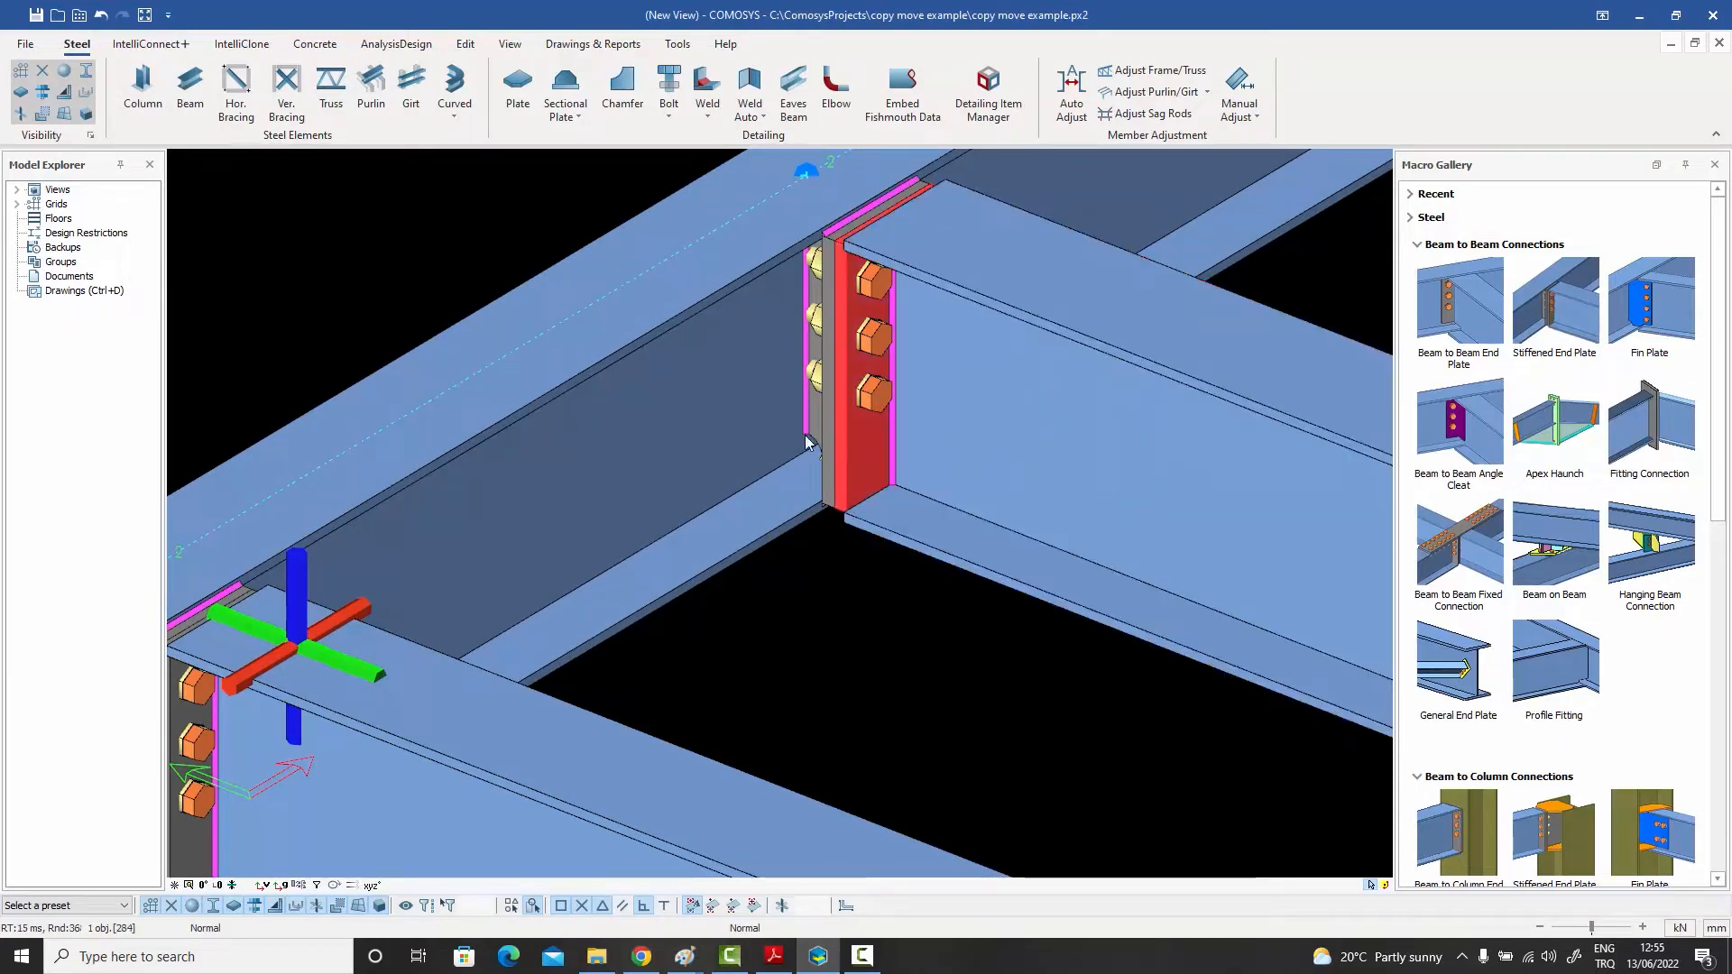
left_click(822, 430)
scroll(812, 424, "up", 3)
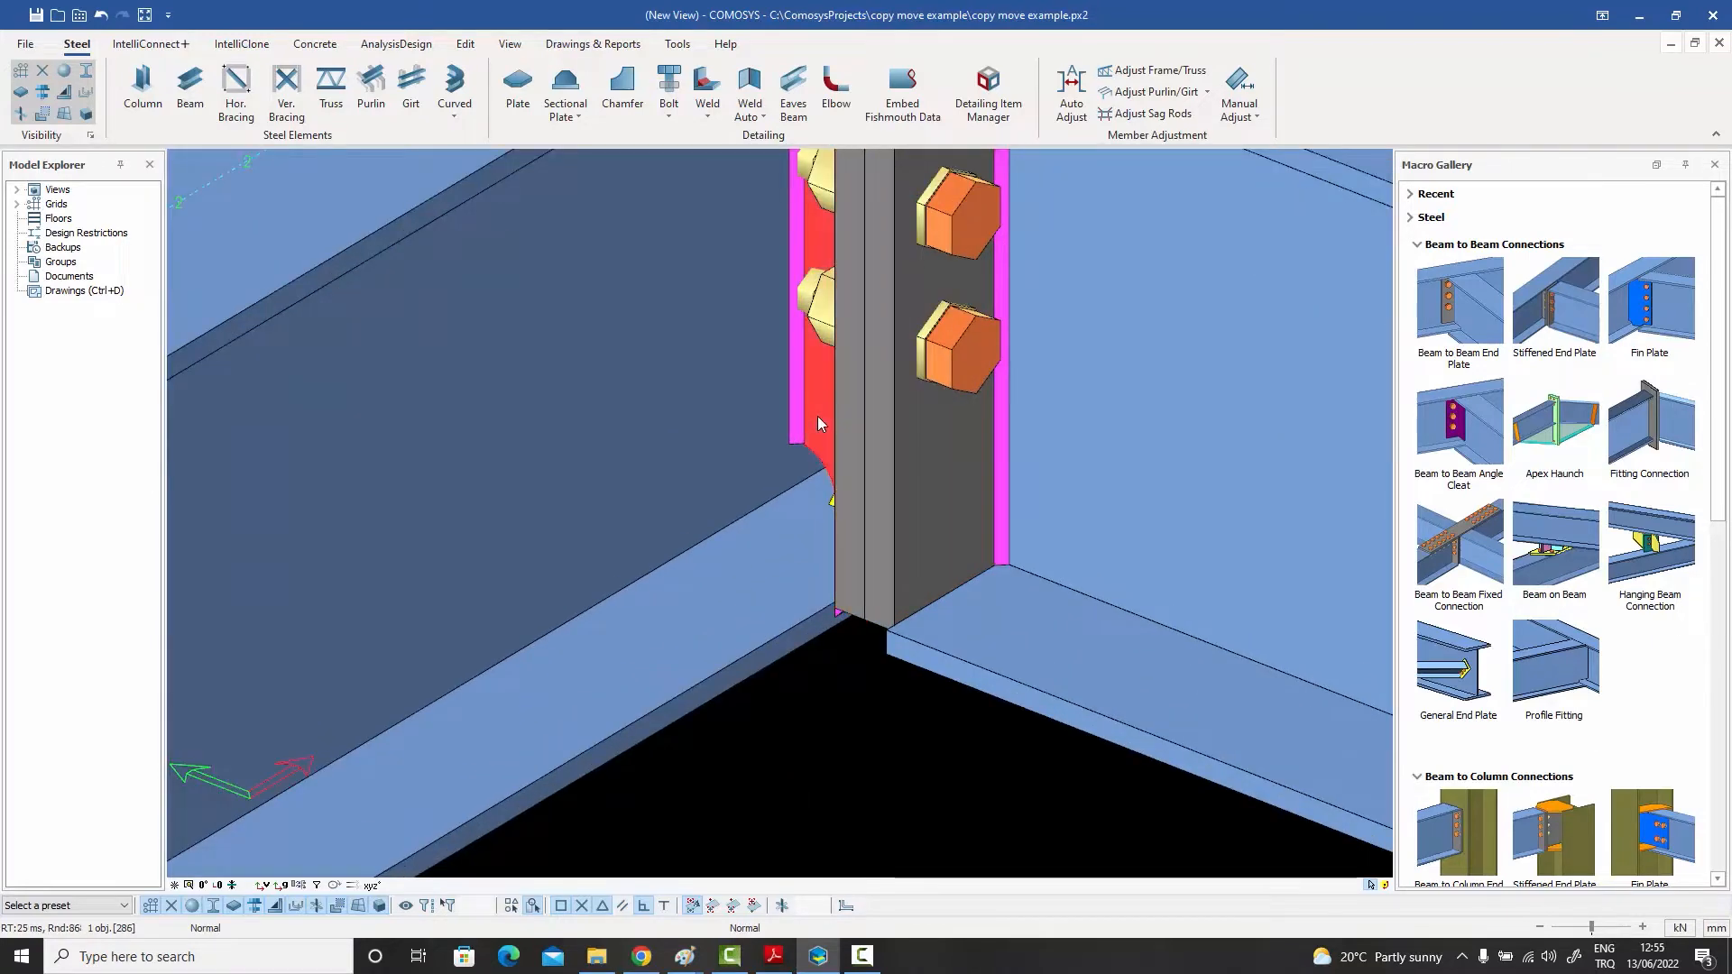
scroll(818, 422, "down", 3)
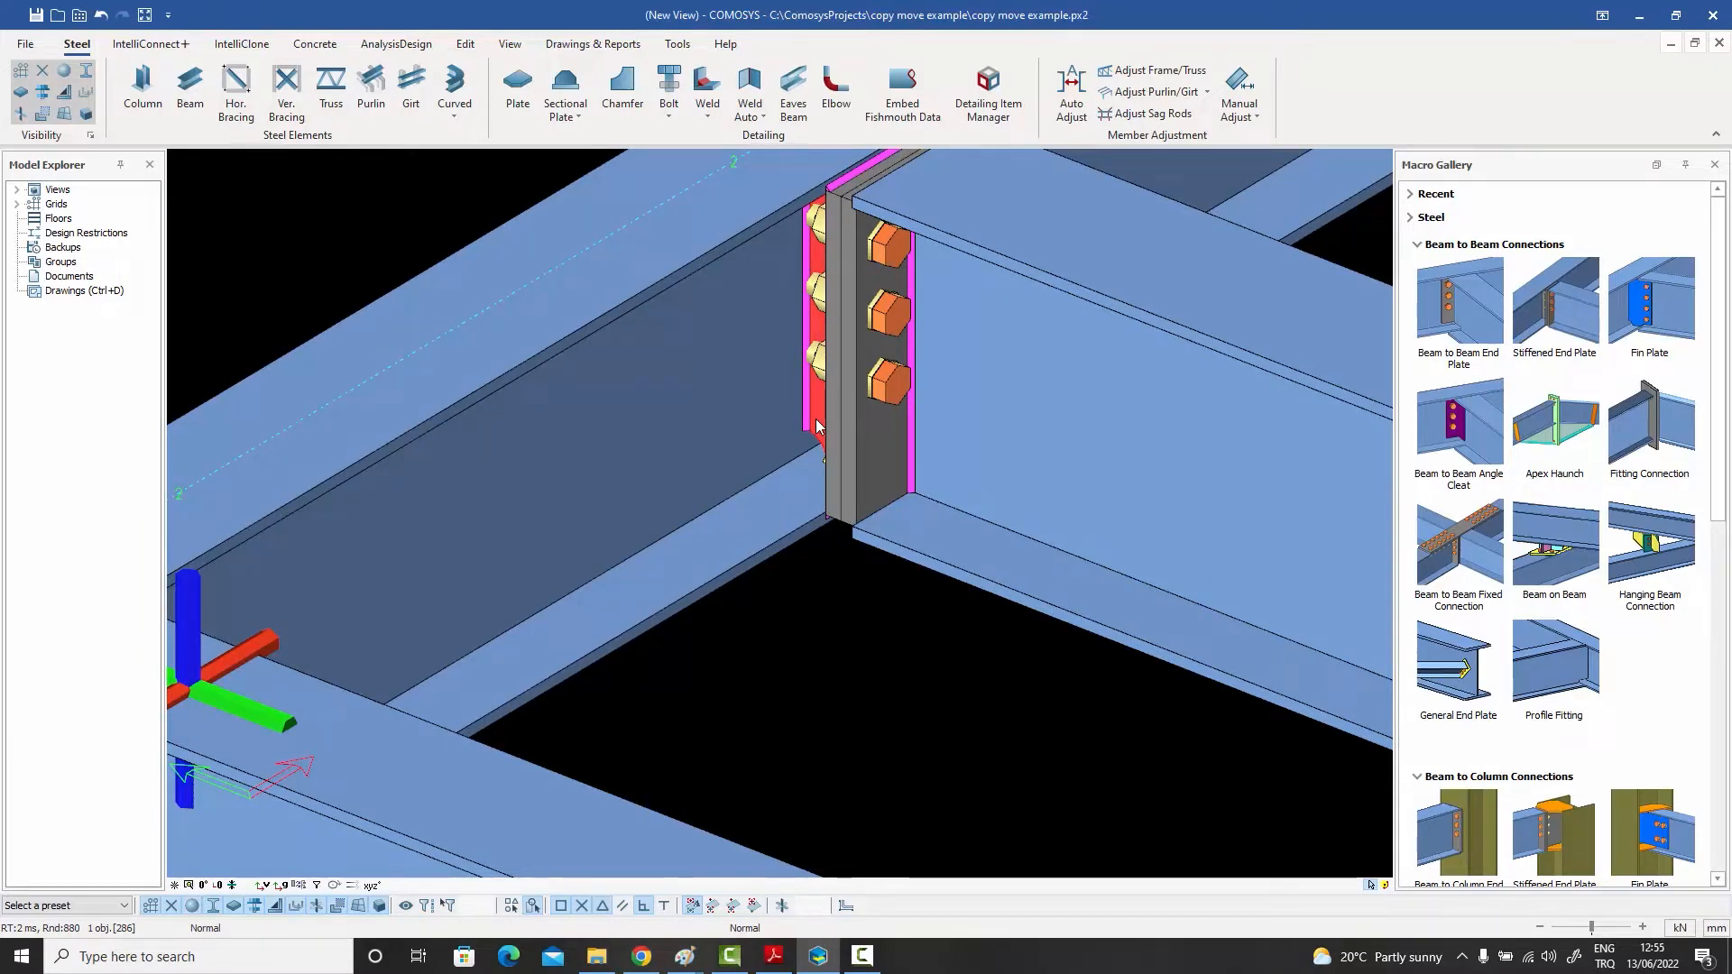
middle_click_drag(818, 426, 752, 523)
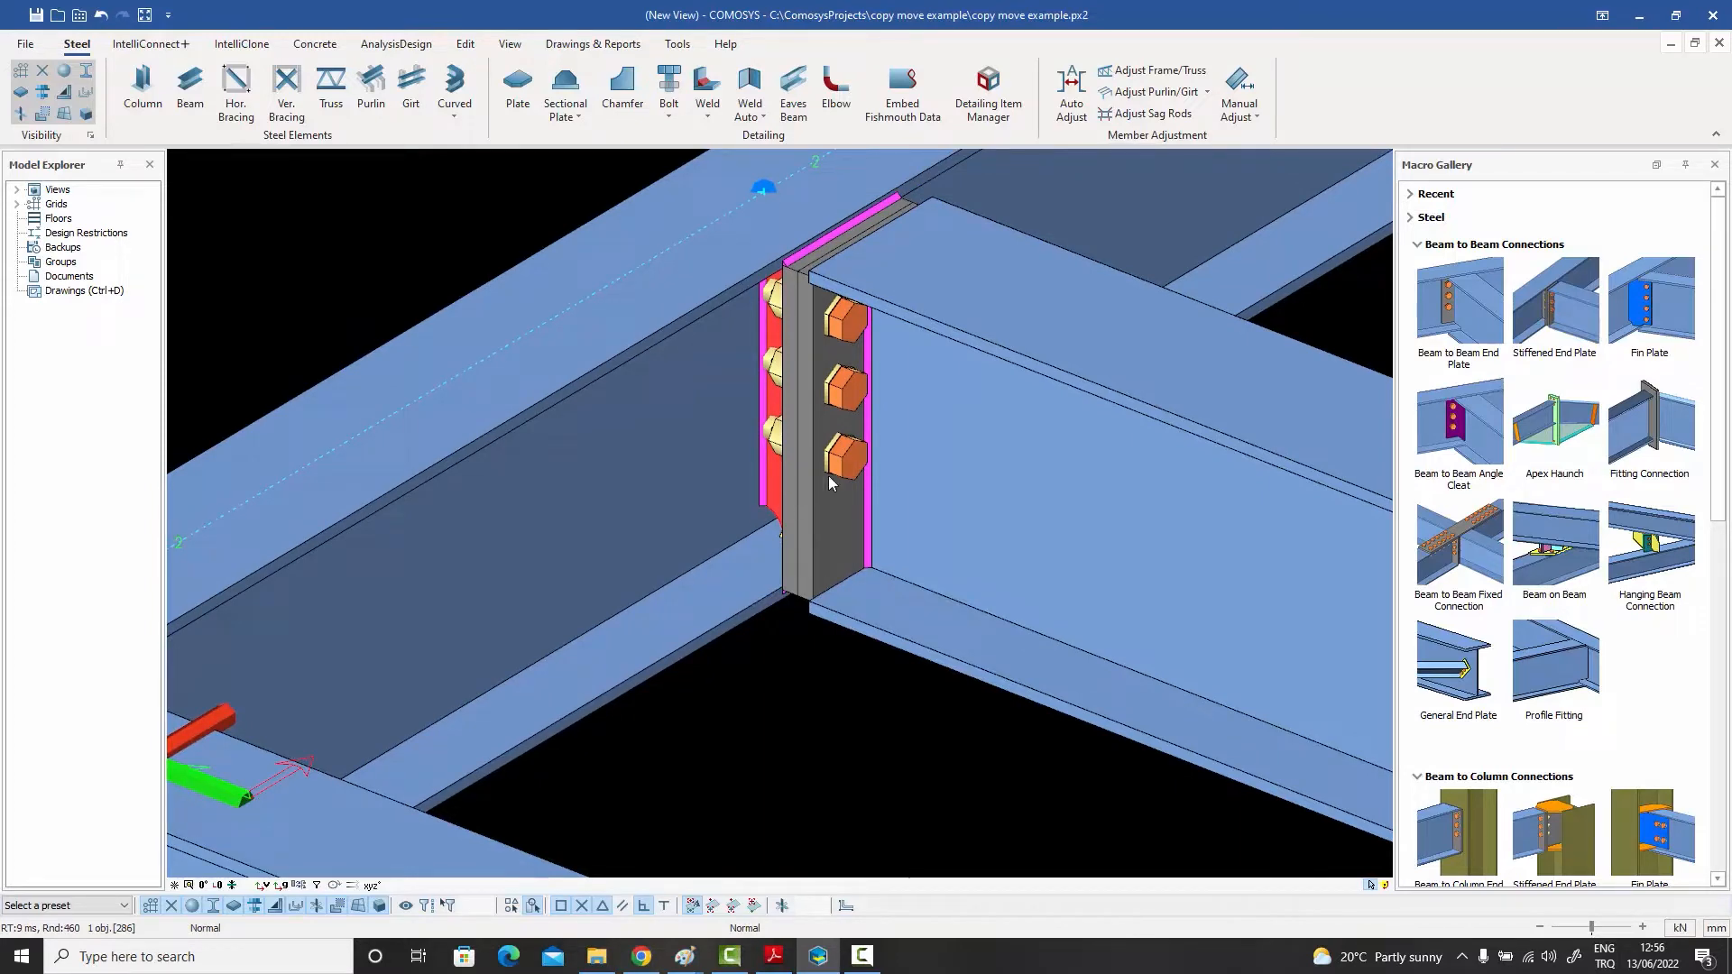
- Open the linear copy settings for the joint's end plate and review which cuts, bolts, welds, rebars and macros are copied with profiles, plates and solids
right_click(819, 511)
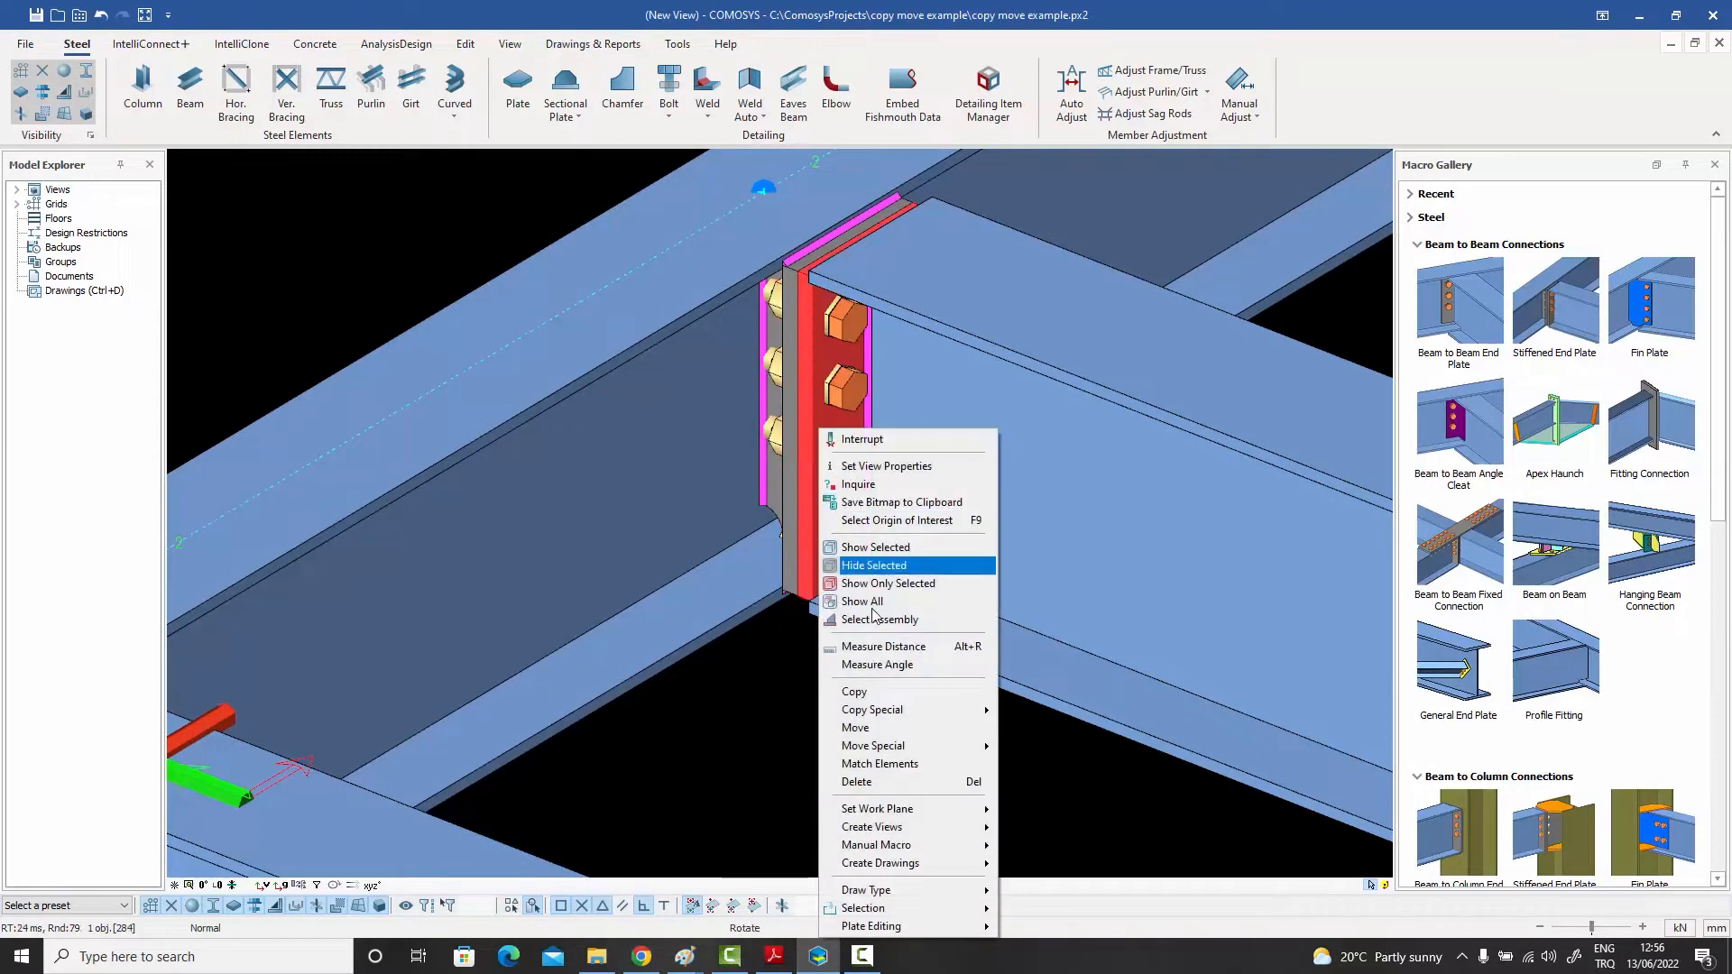
mouse_move(898, 713)
left_click(1031, 710)
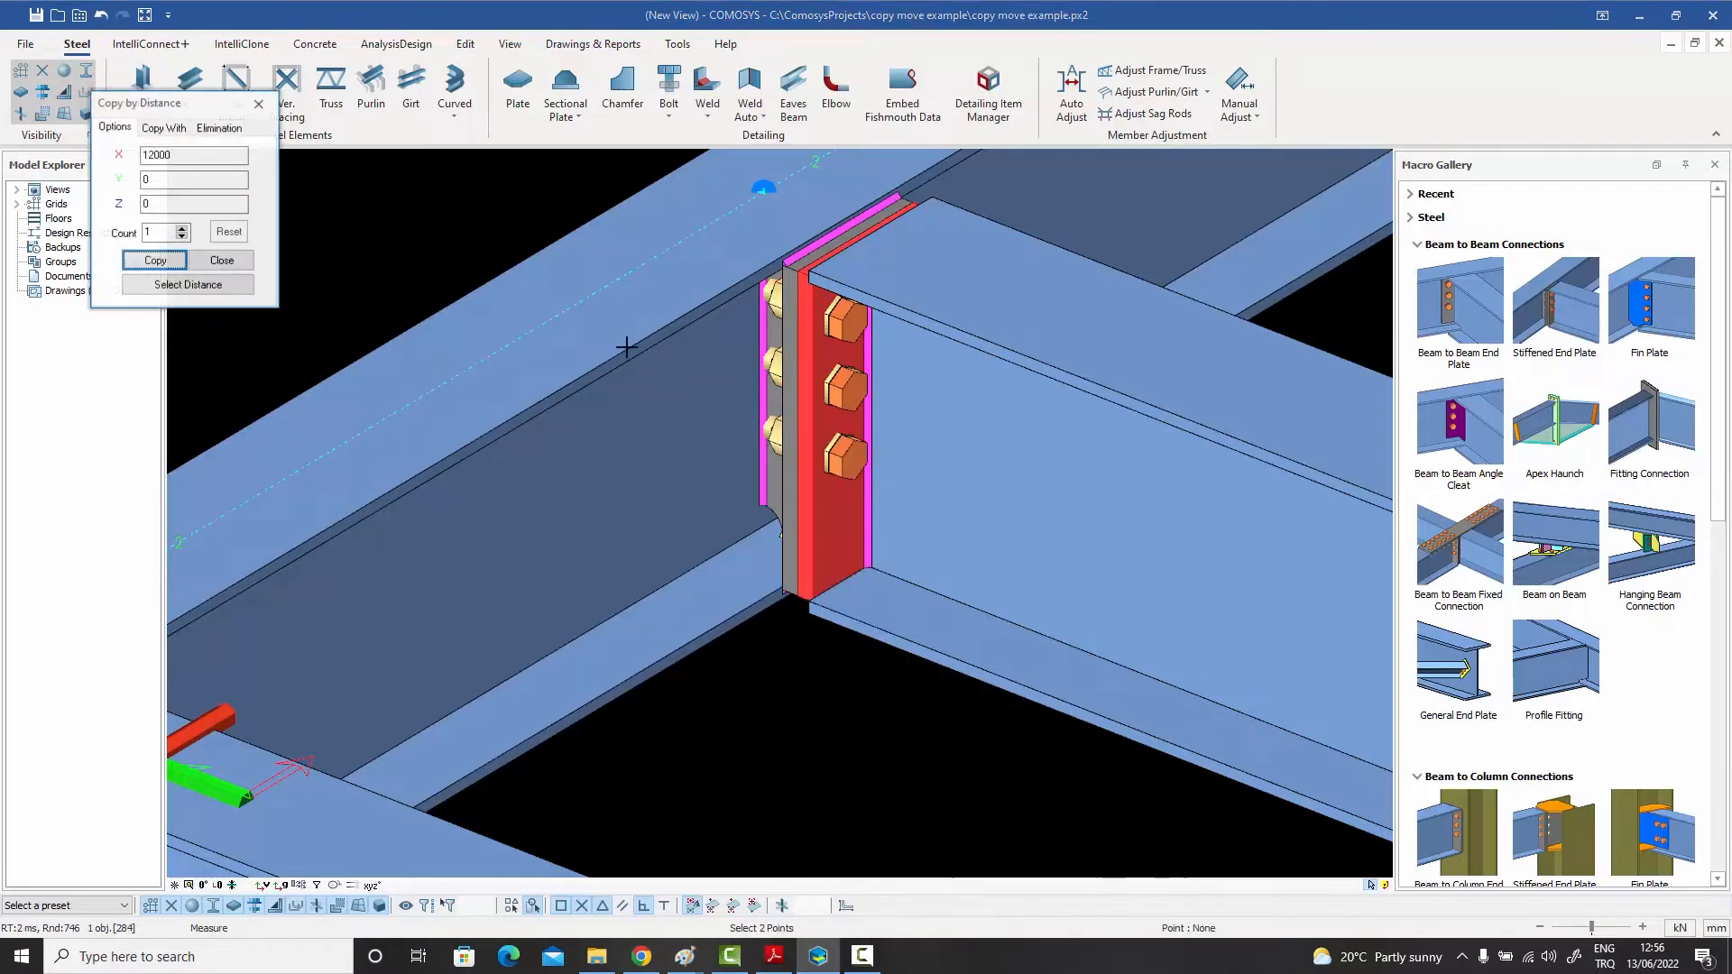
left_click_drag(176, 110, 353, 202)
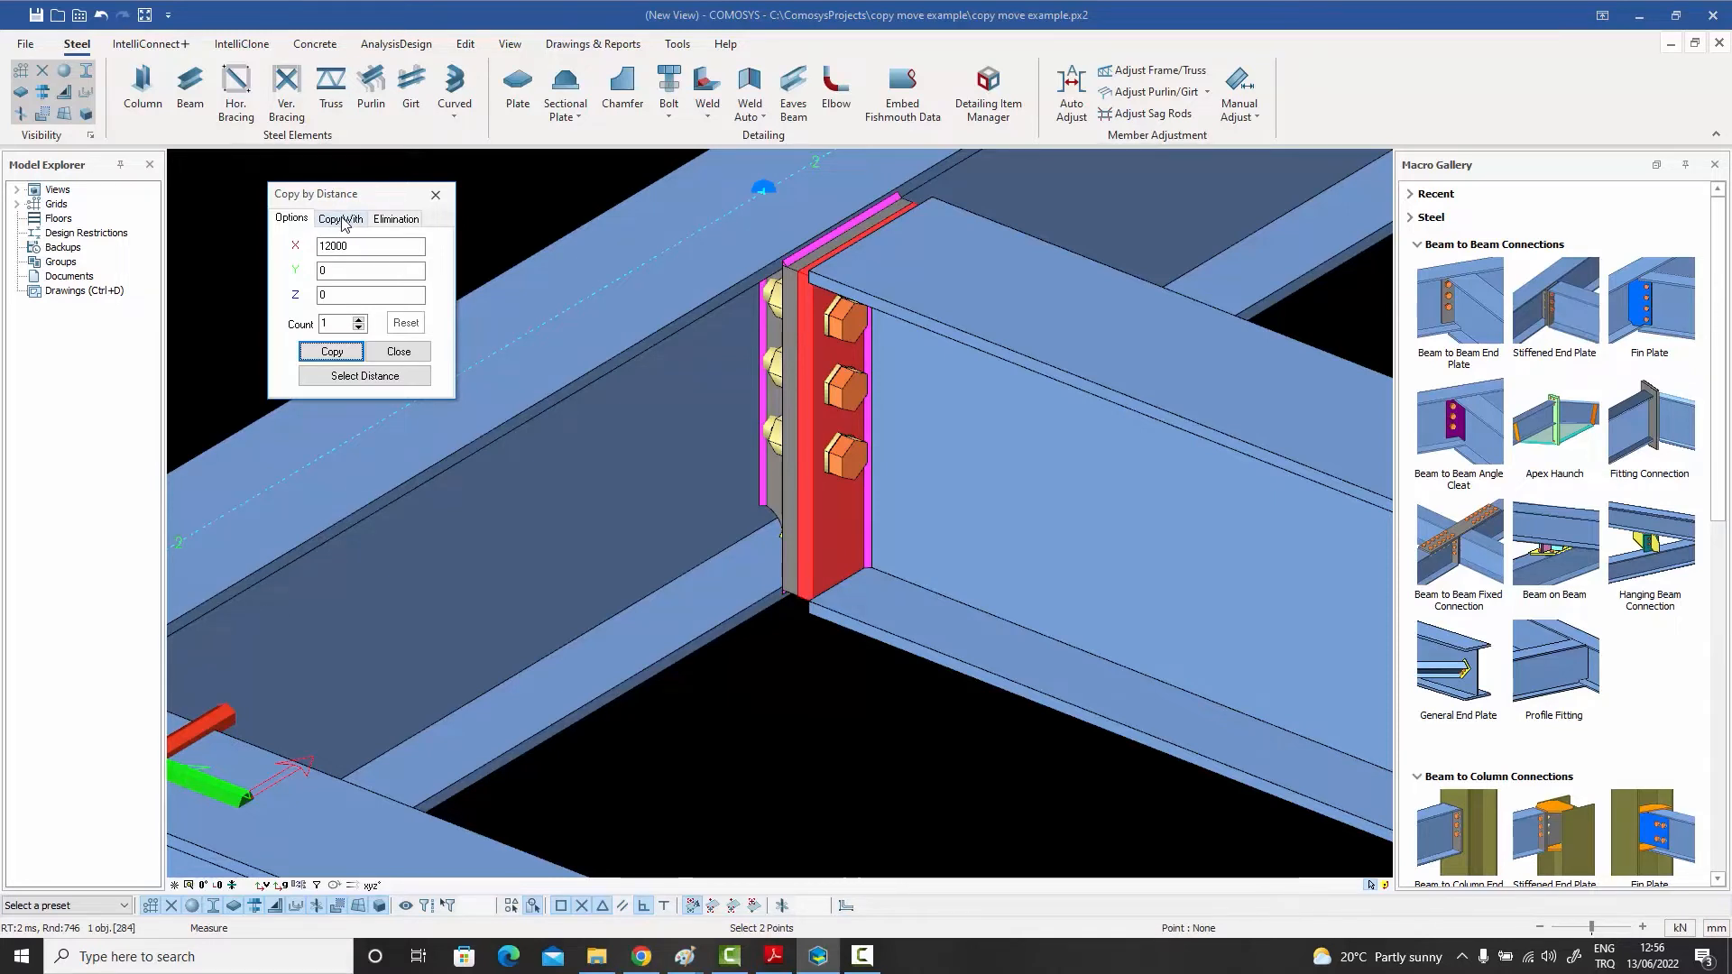
left_click(342, 221)
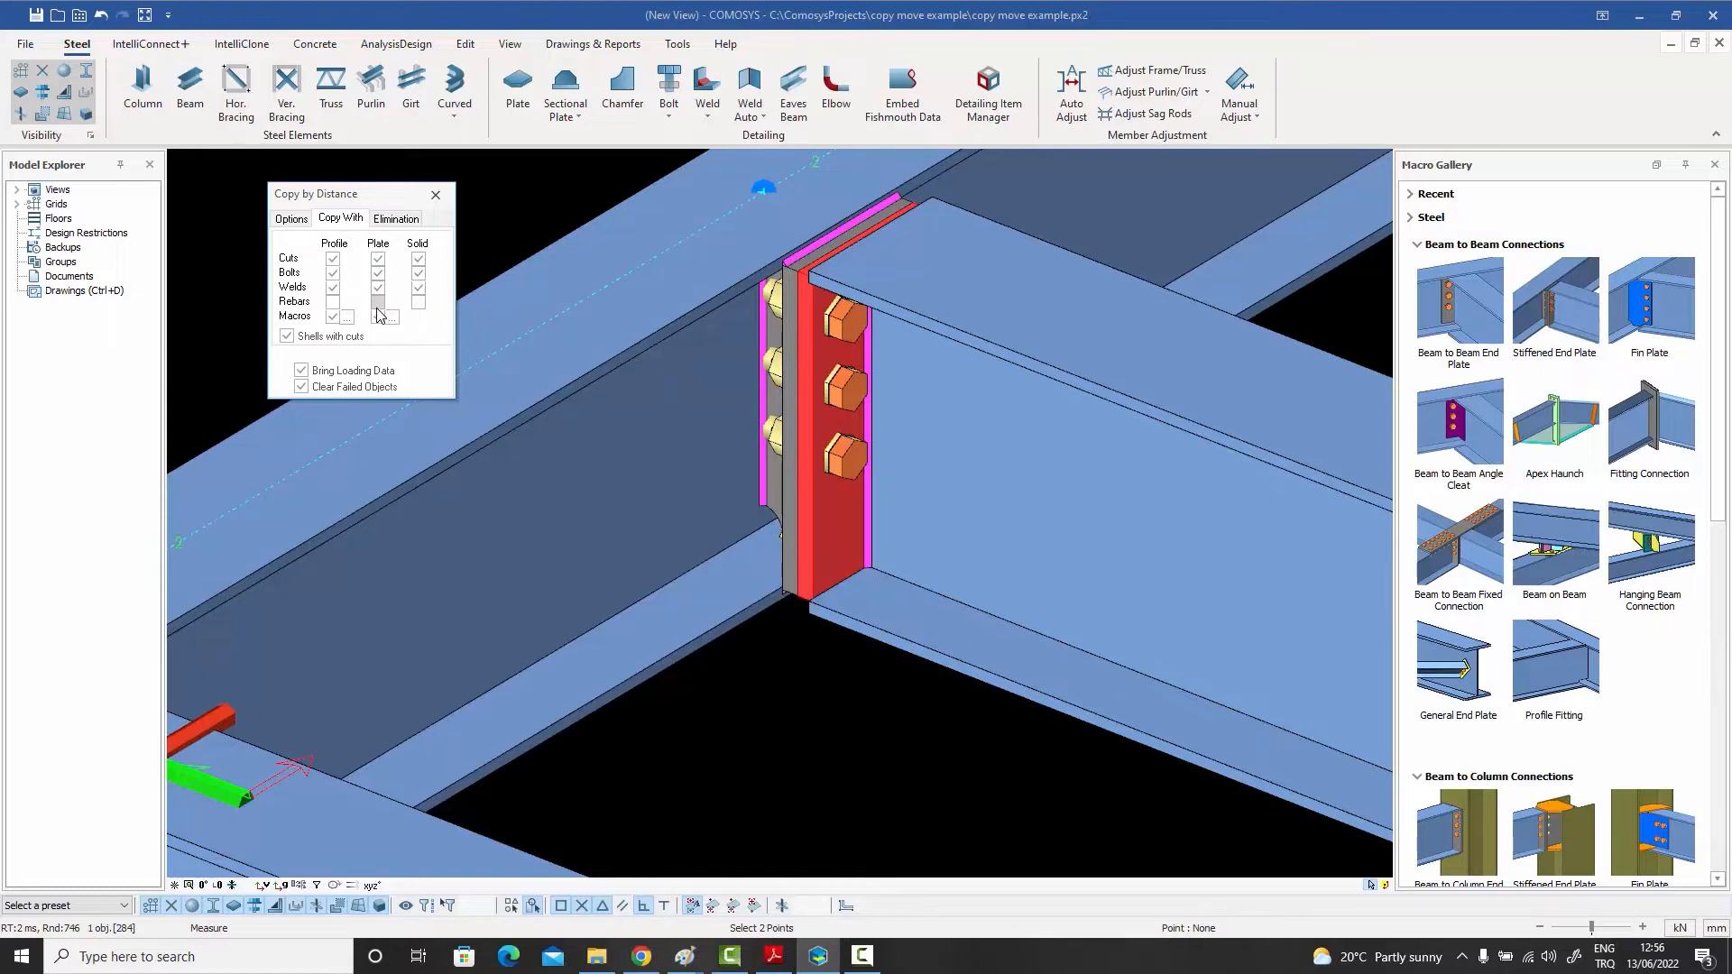
left_click(378, 304)
left_click(378, 304)
left_click(335, 262)
- Review the list of copiable profile macros and the profile elimination checks, and leave the linear copy settings without copying
left_click(348, 318)
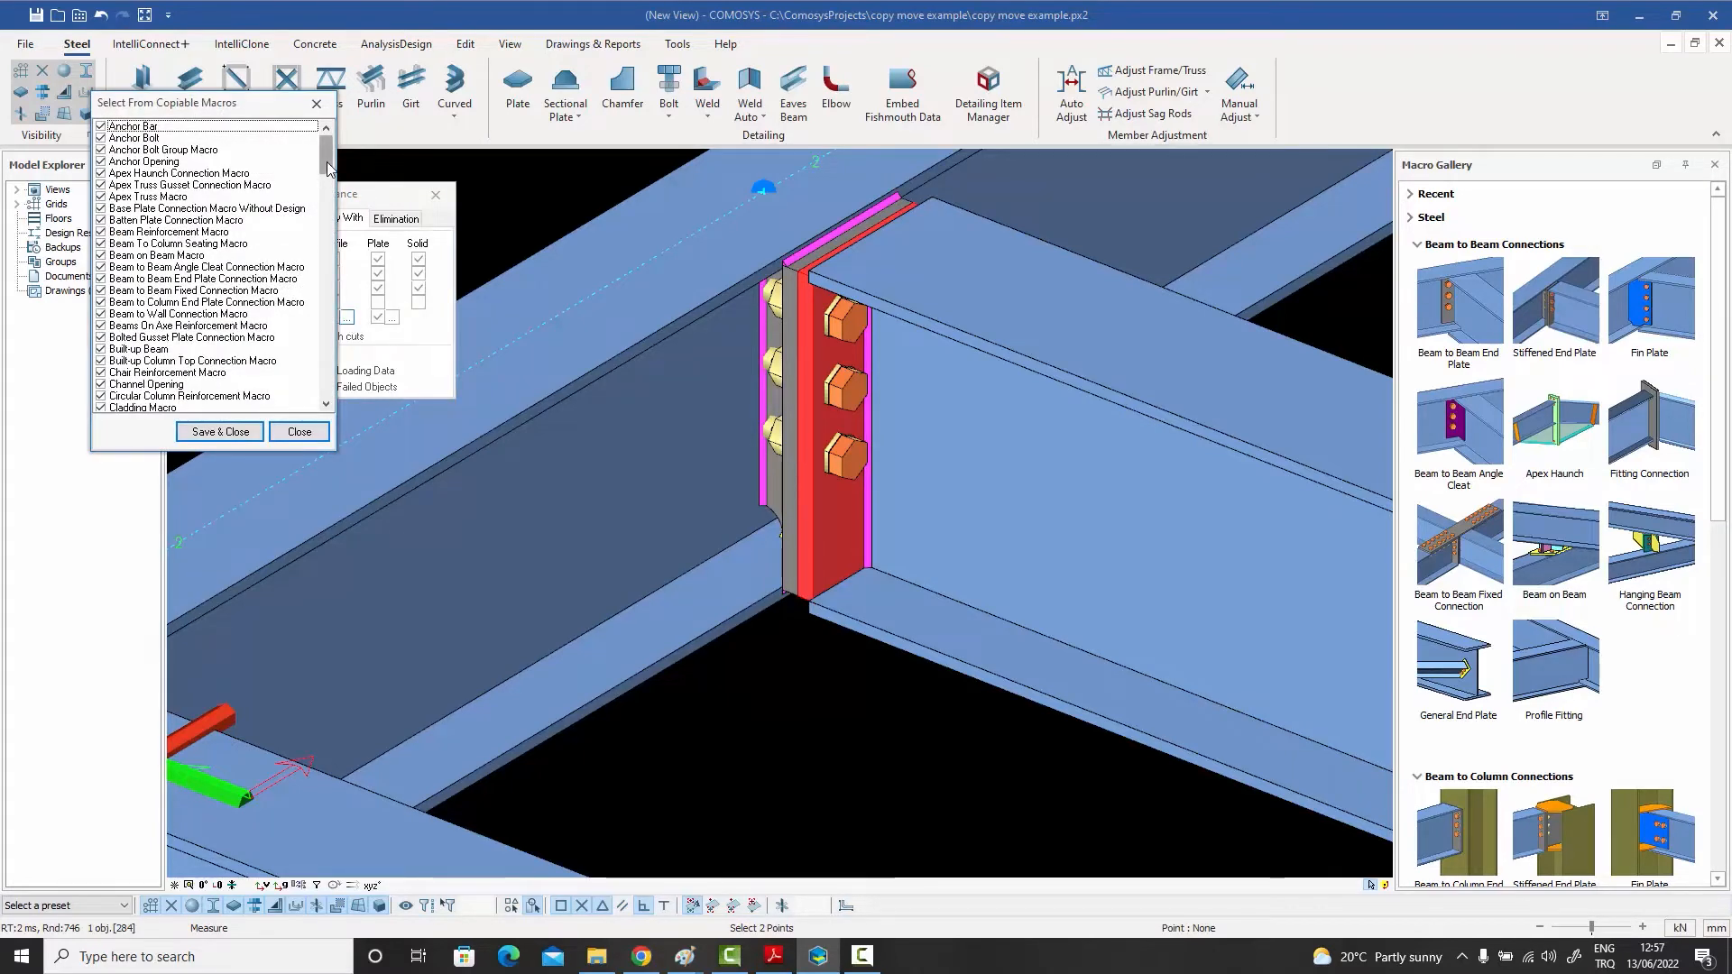
mouse_move(327, 167)
left_mouse_down()
mouse_move(323, 349)
mouse_move(323, 144)
left_mouse_up()
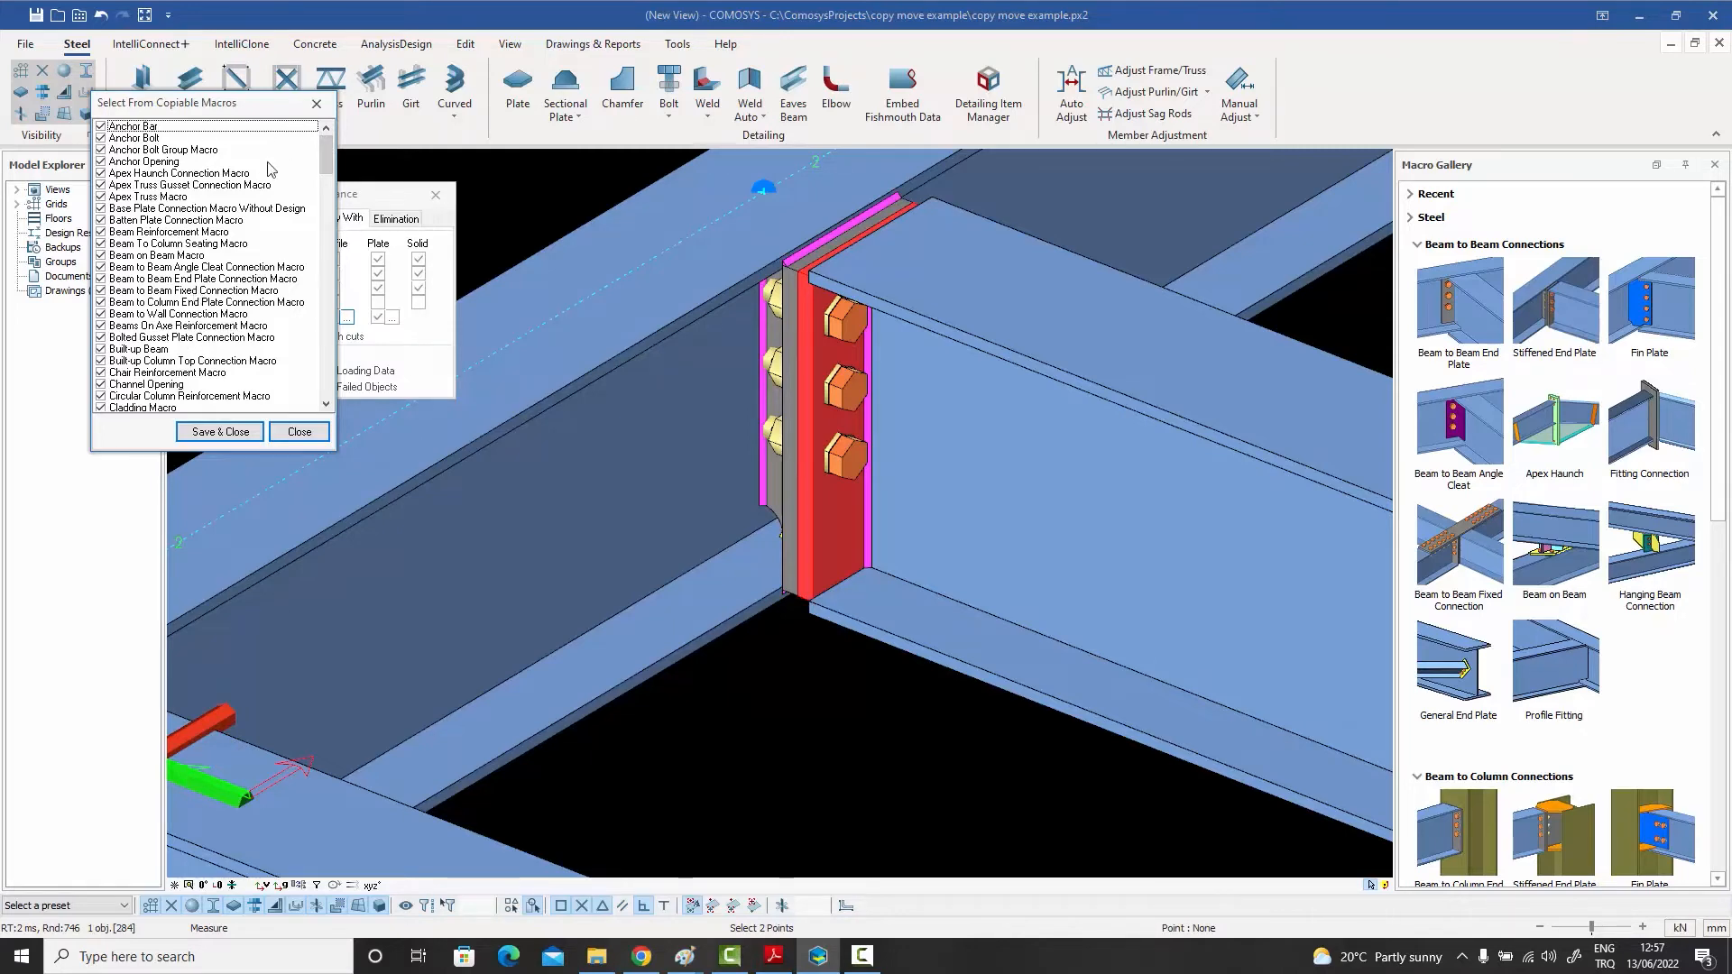
left_click(317, 103)
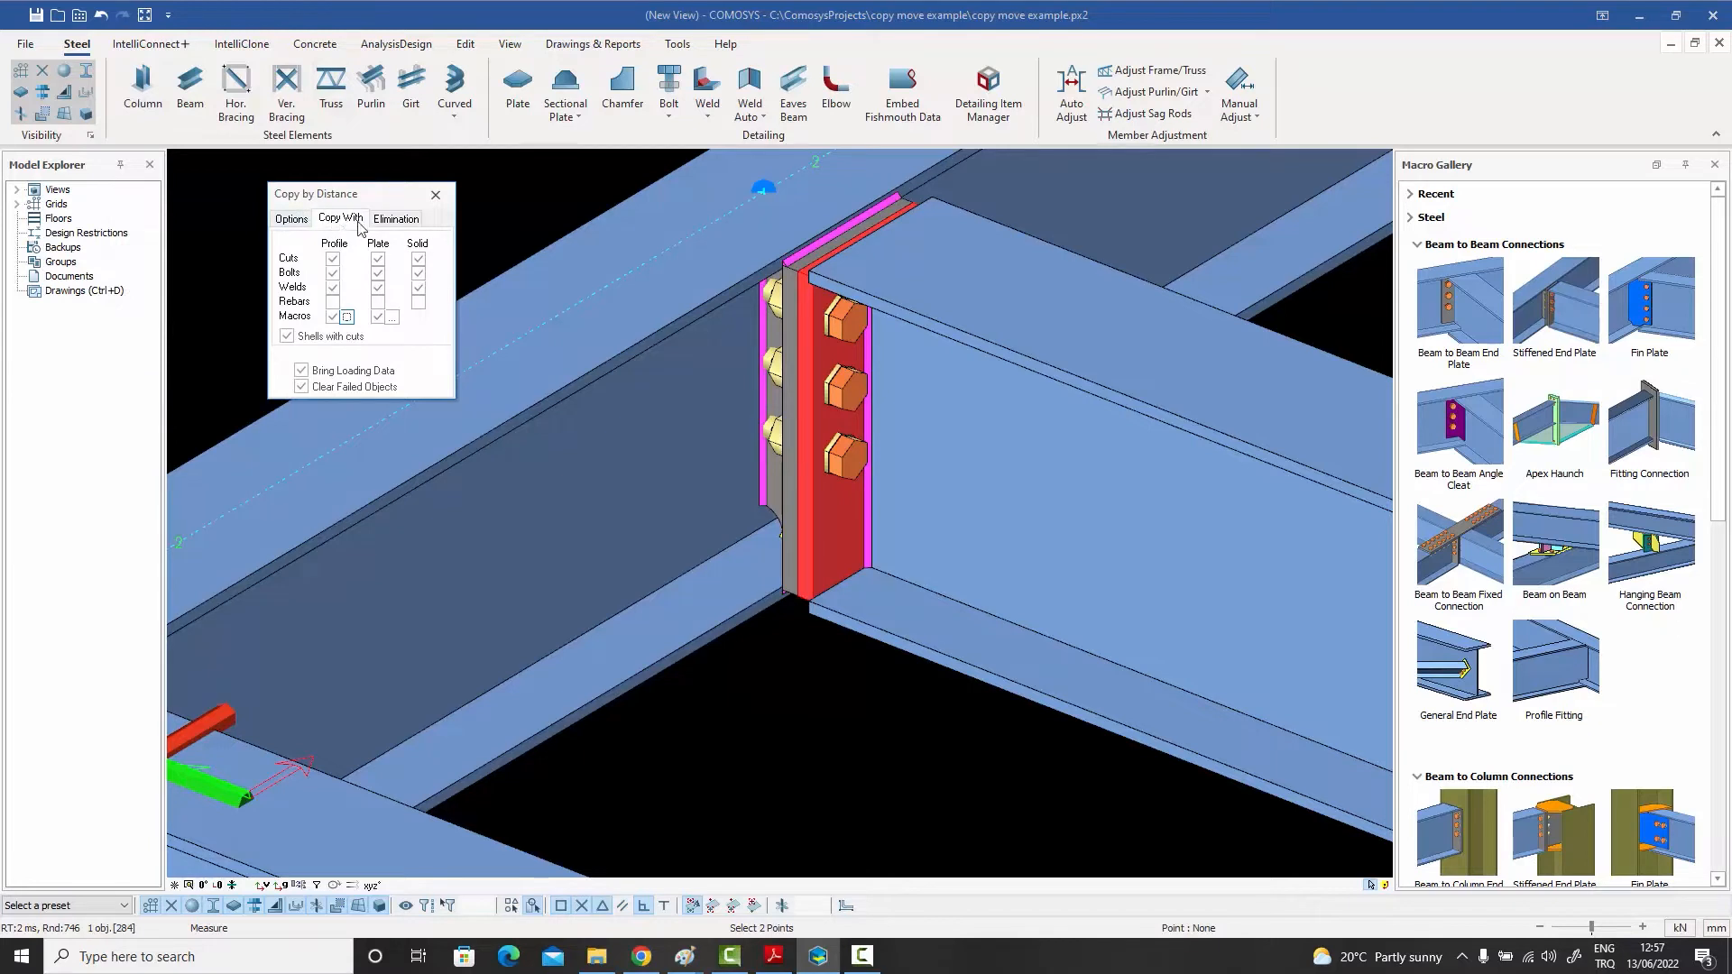
left_click(404, 221)
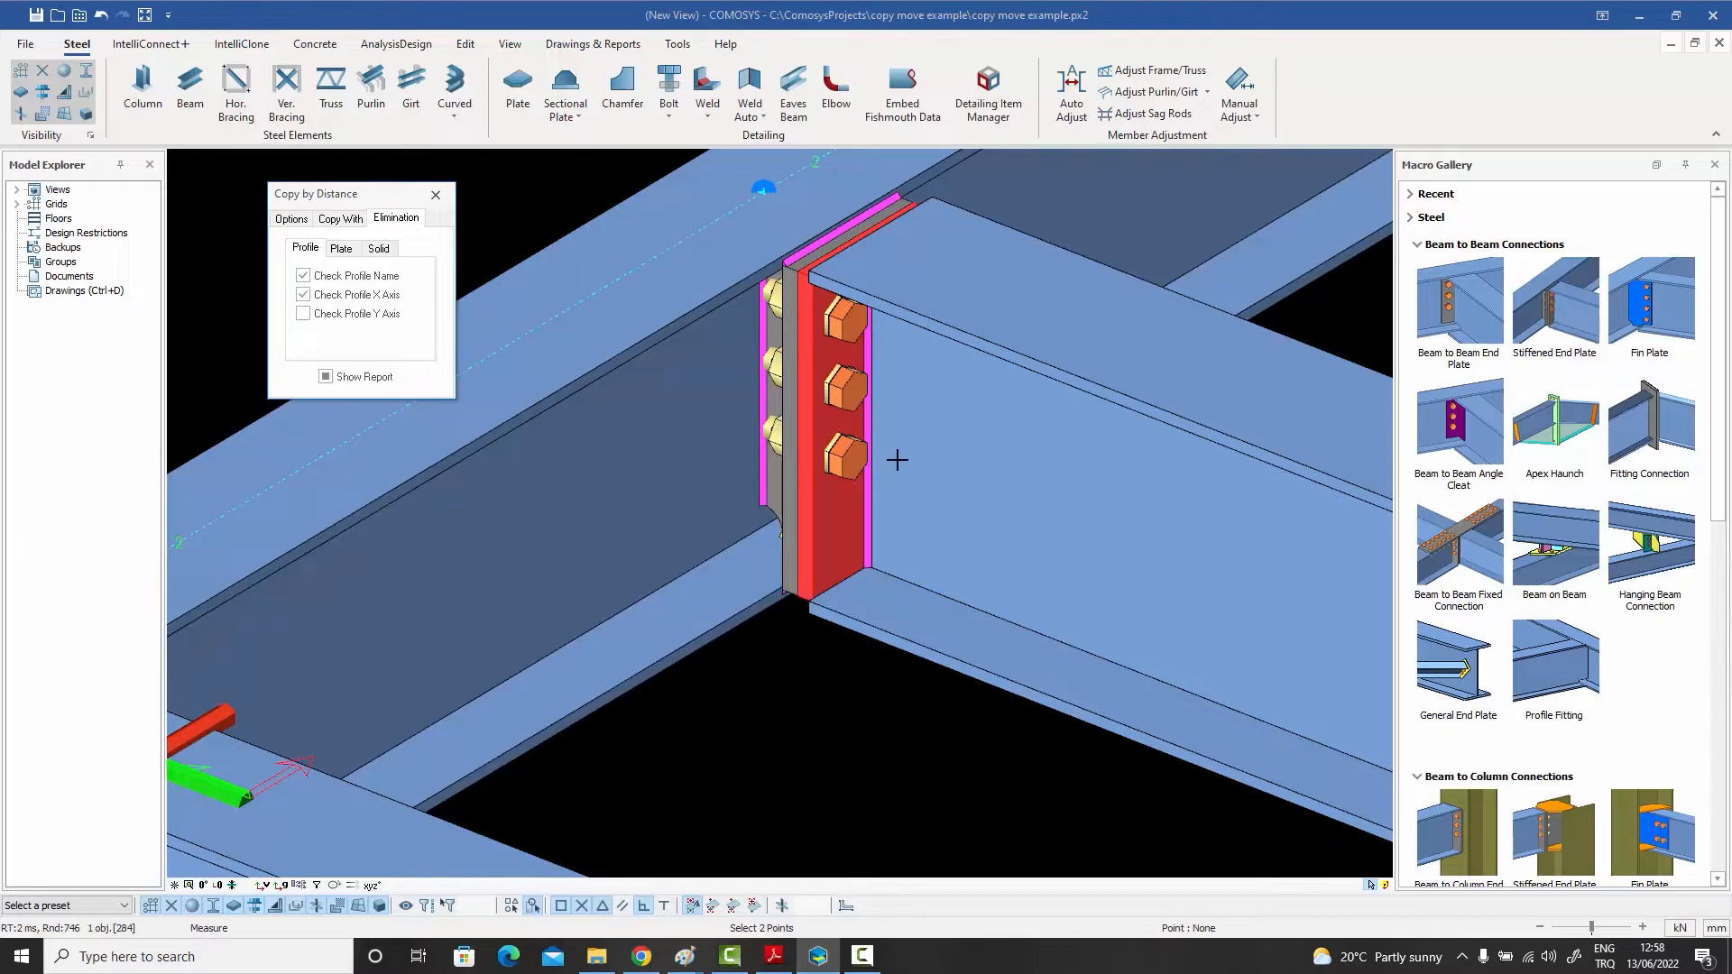
left_click(436, 194)
- Examine the original and copied beam groups, highlighting the original secondary beam and the separate main beam
scroll(569, 393, "down", 4)
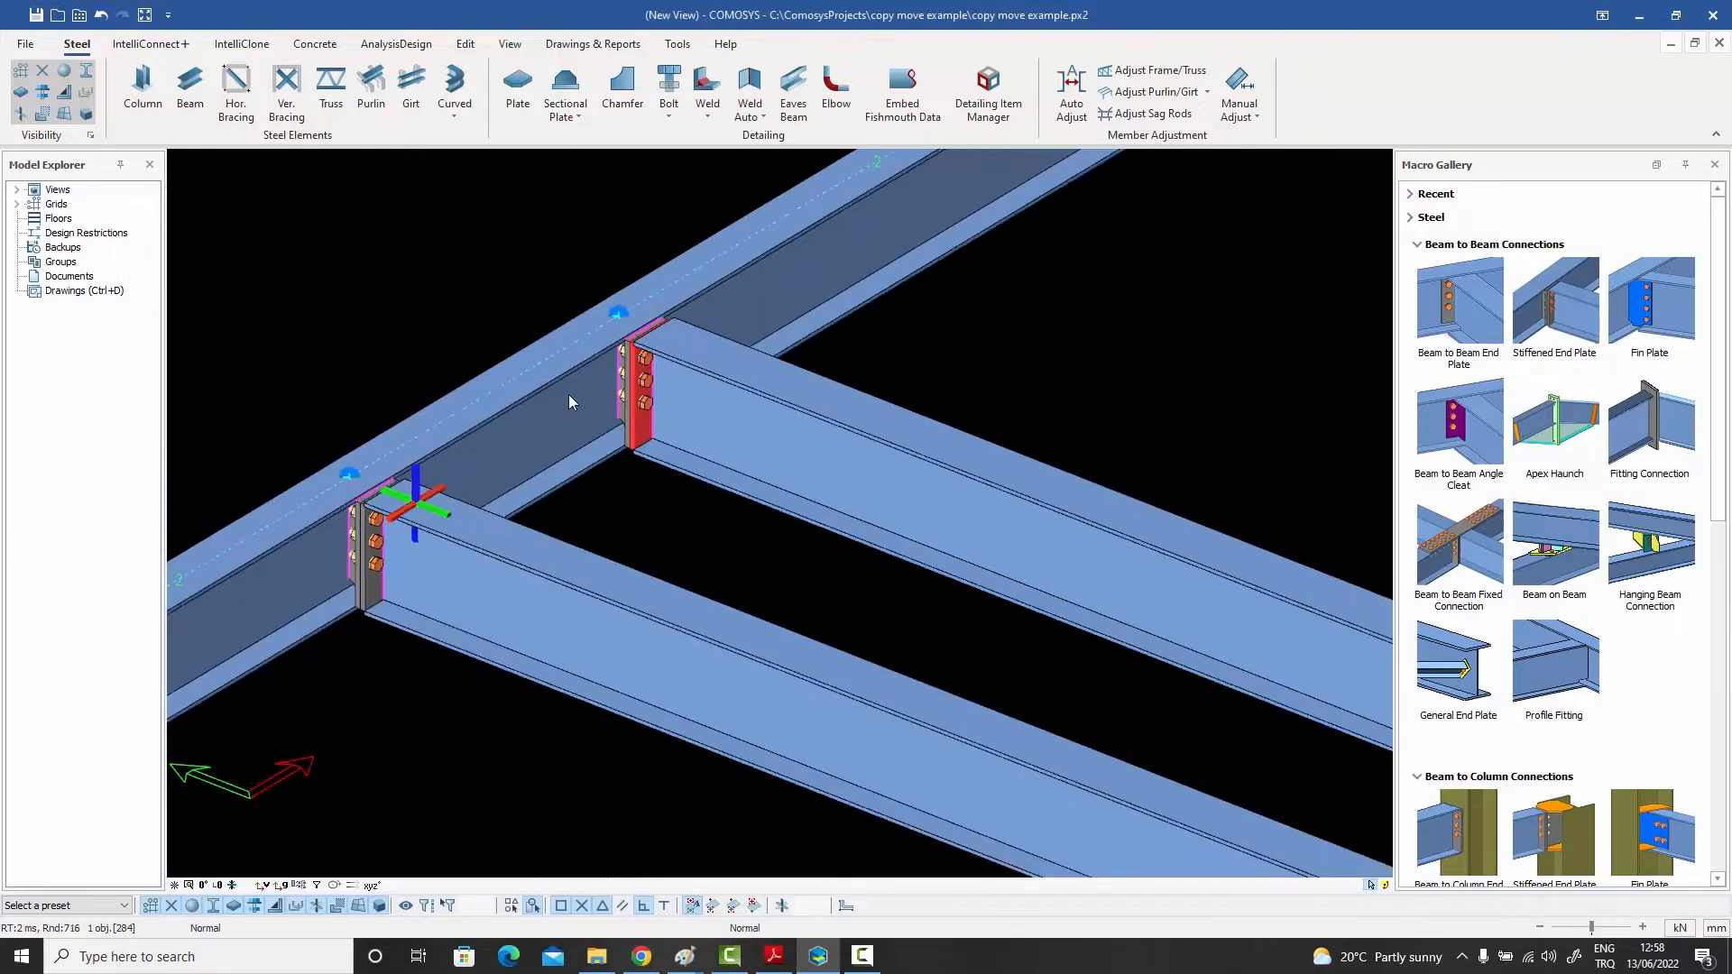
scroll(568, 397, "down", 6)
scroll(433, 558, "up", 4)
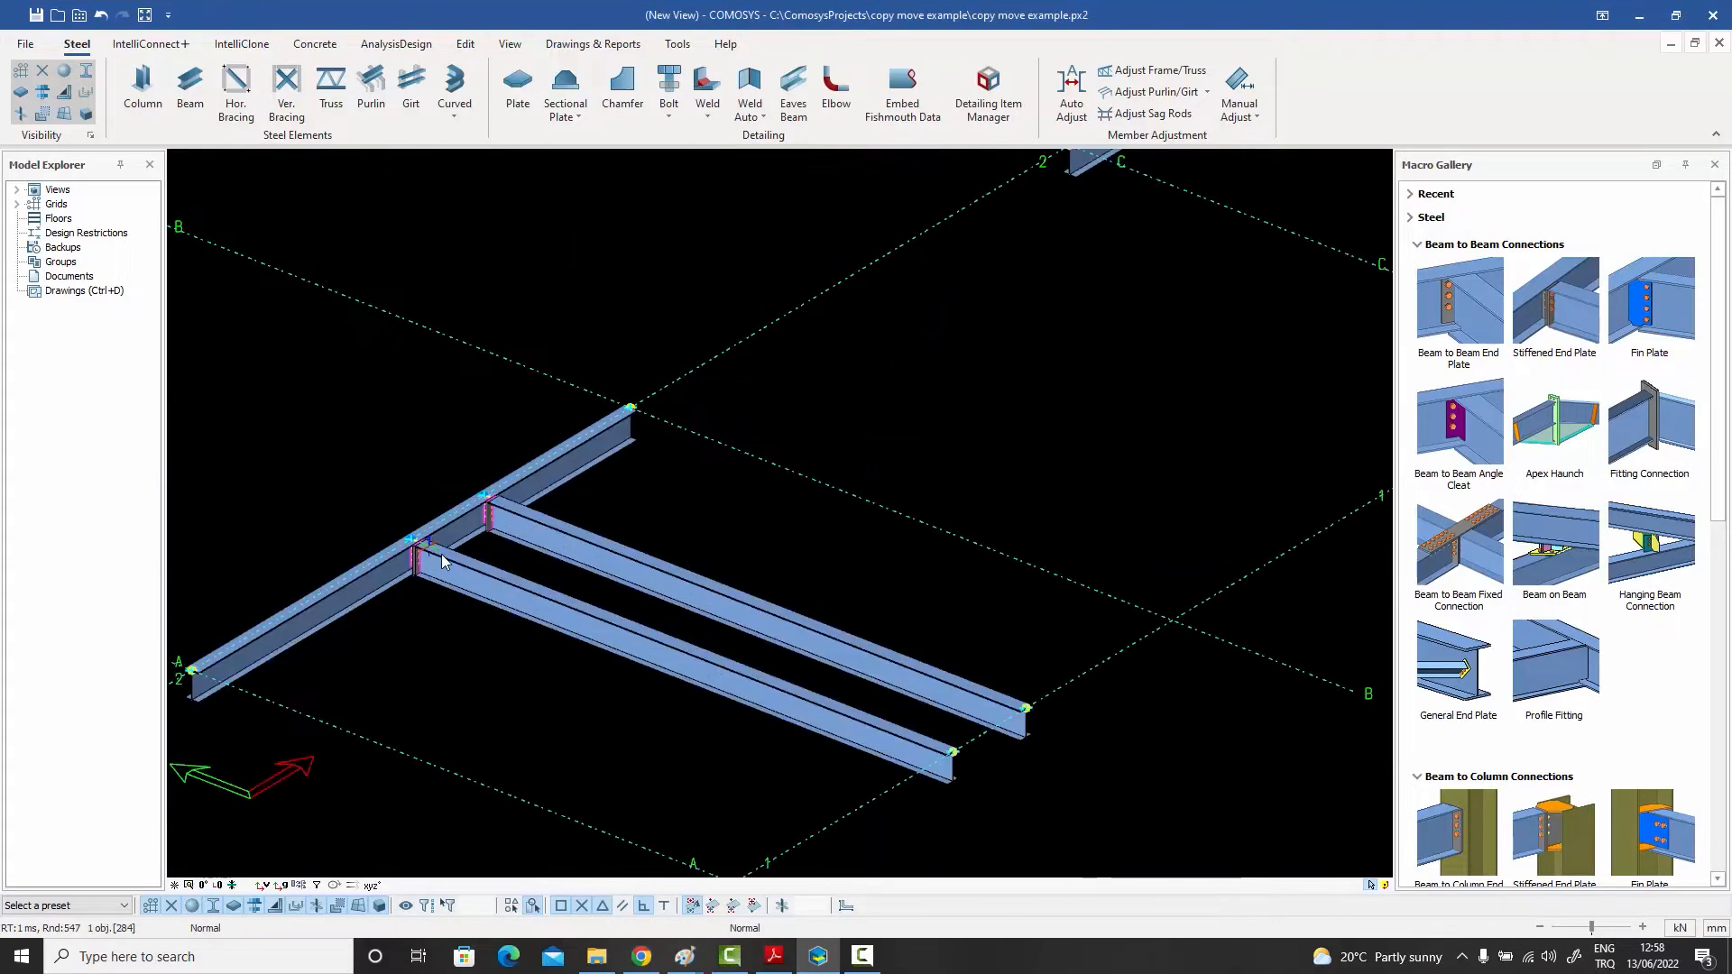
left_click(442, 559)
scroll(442, 561, "up", 2)
scroll(432, 571, "down", 5)
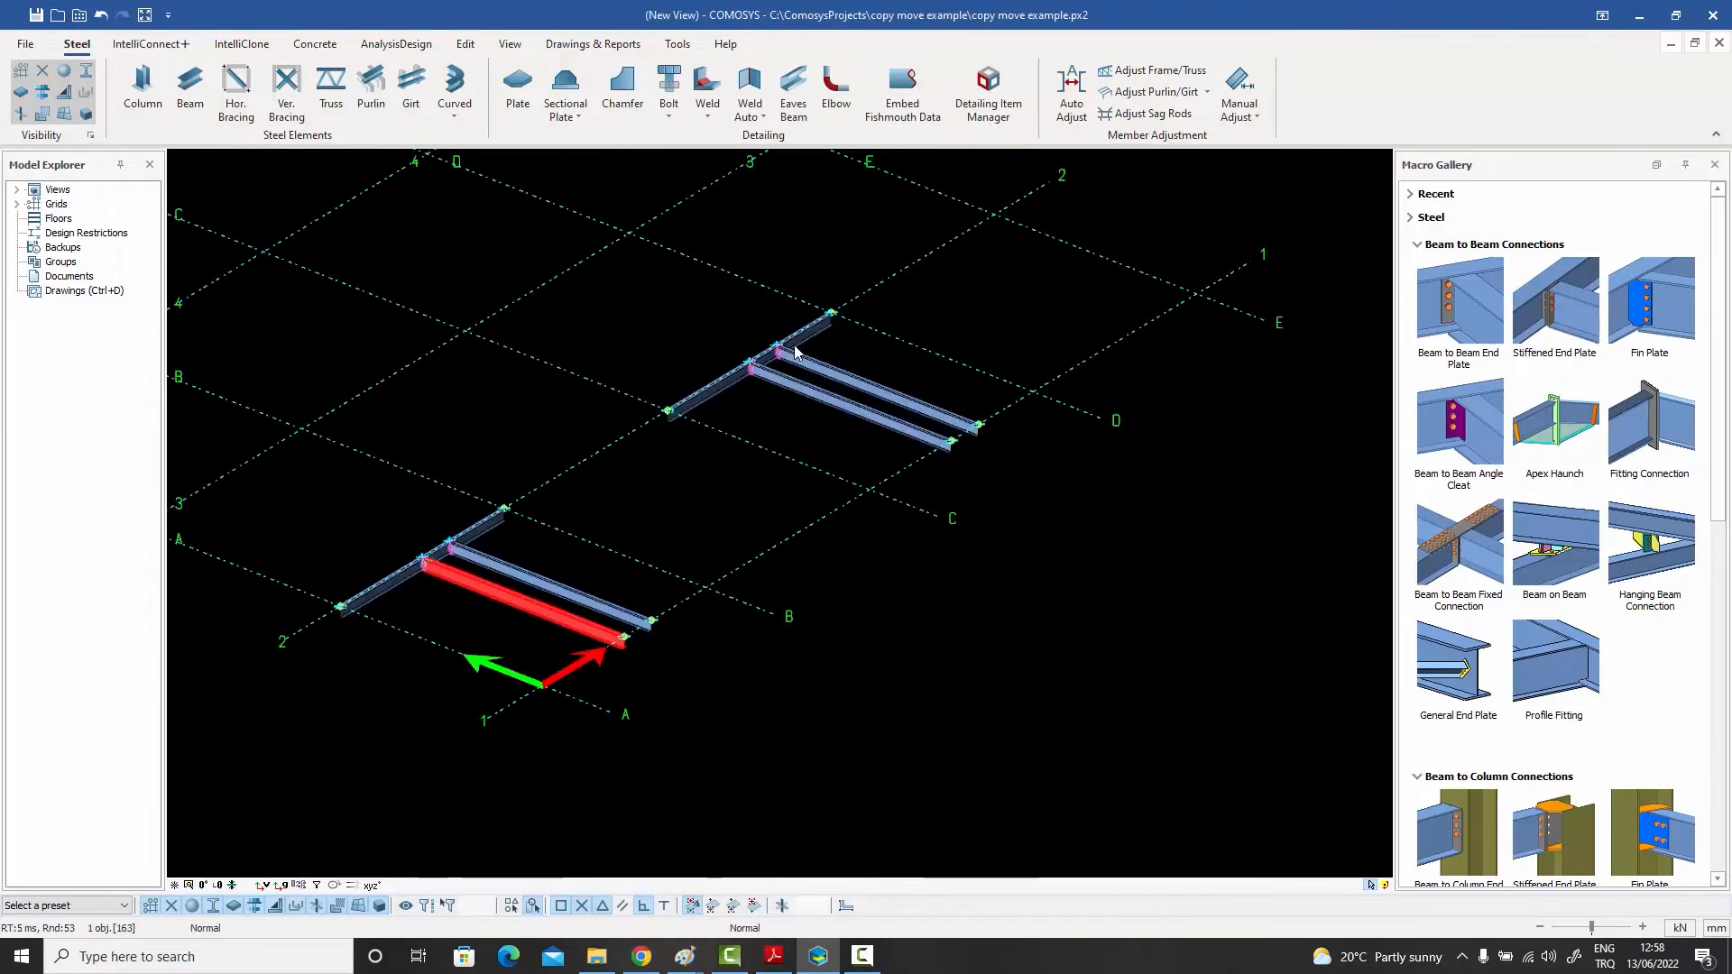
scroll(795, 352, "up", 5)
scroll(667, 428, "down", 4)
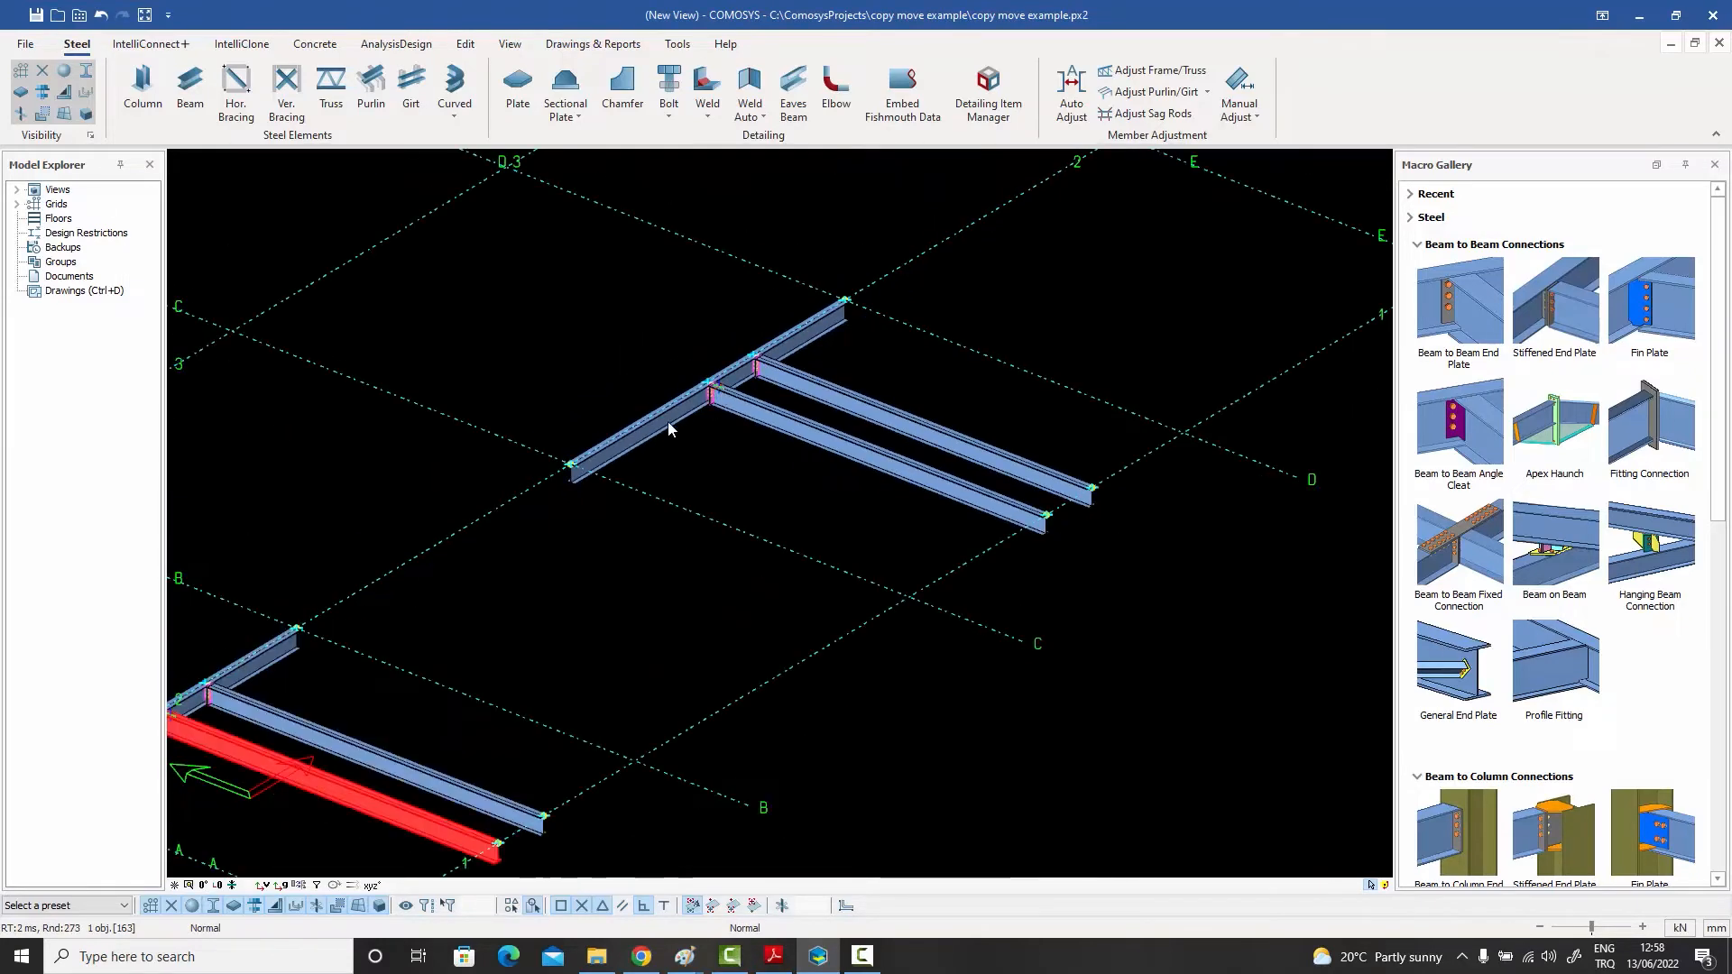
left_click(668, 425)
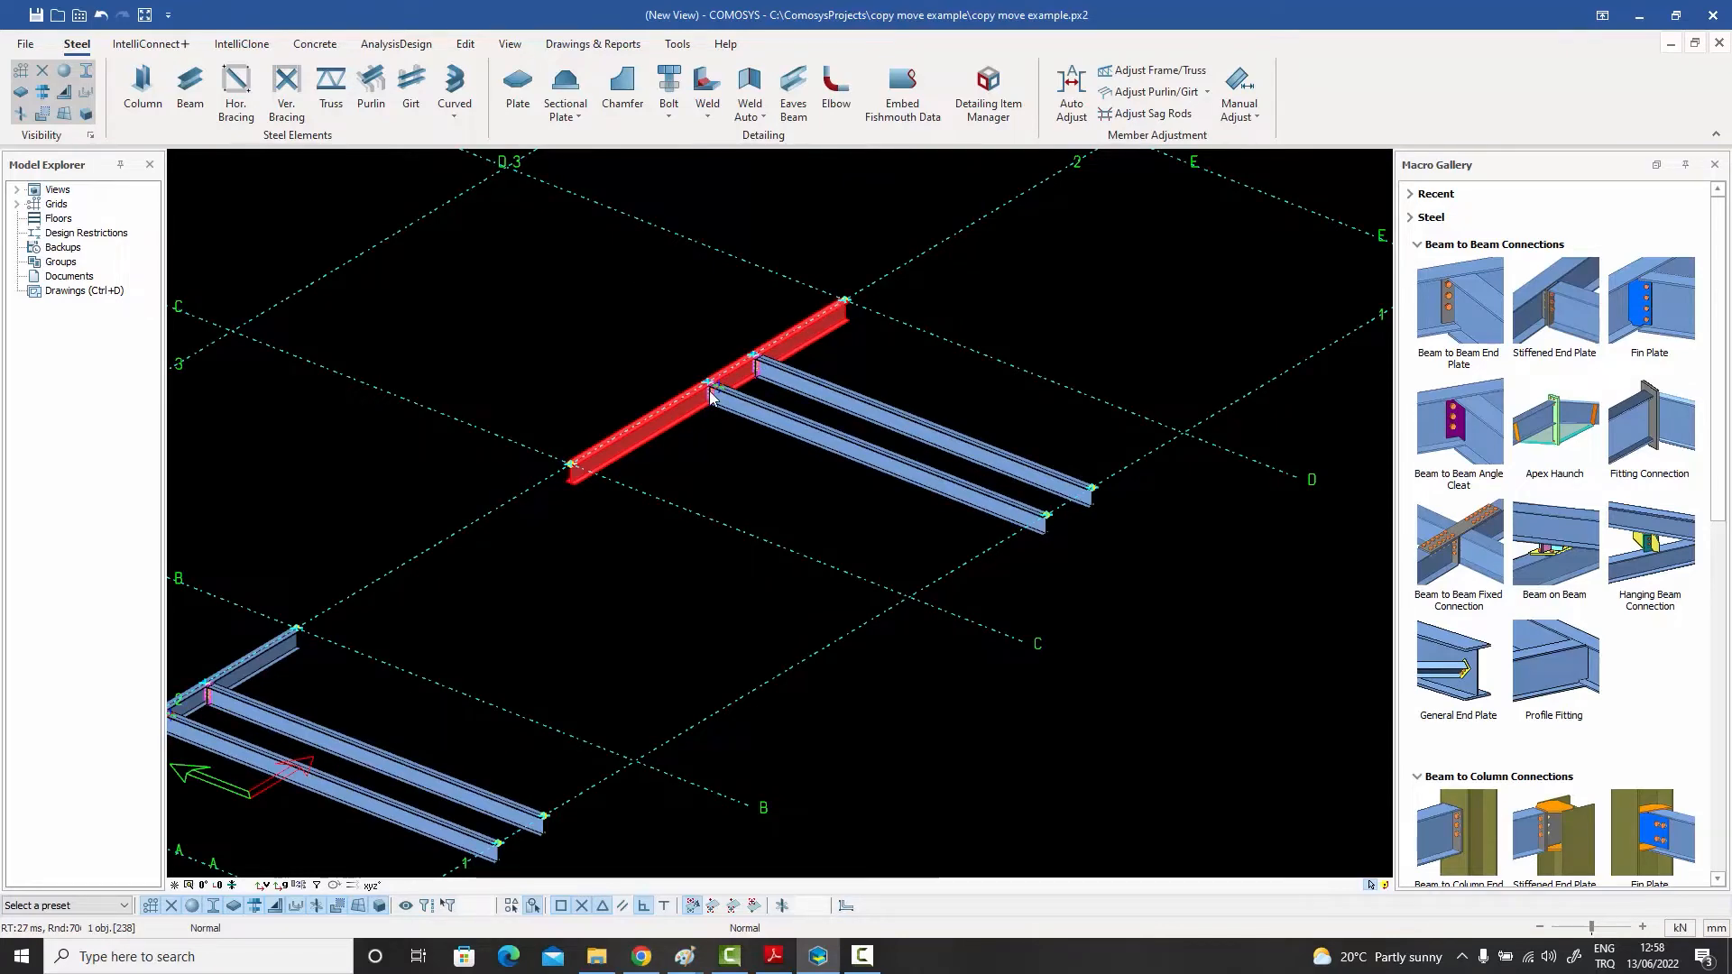
scroll(713, 404, "down", 3)
scroll(394, 598, "up", 3)
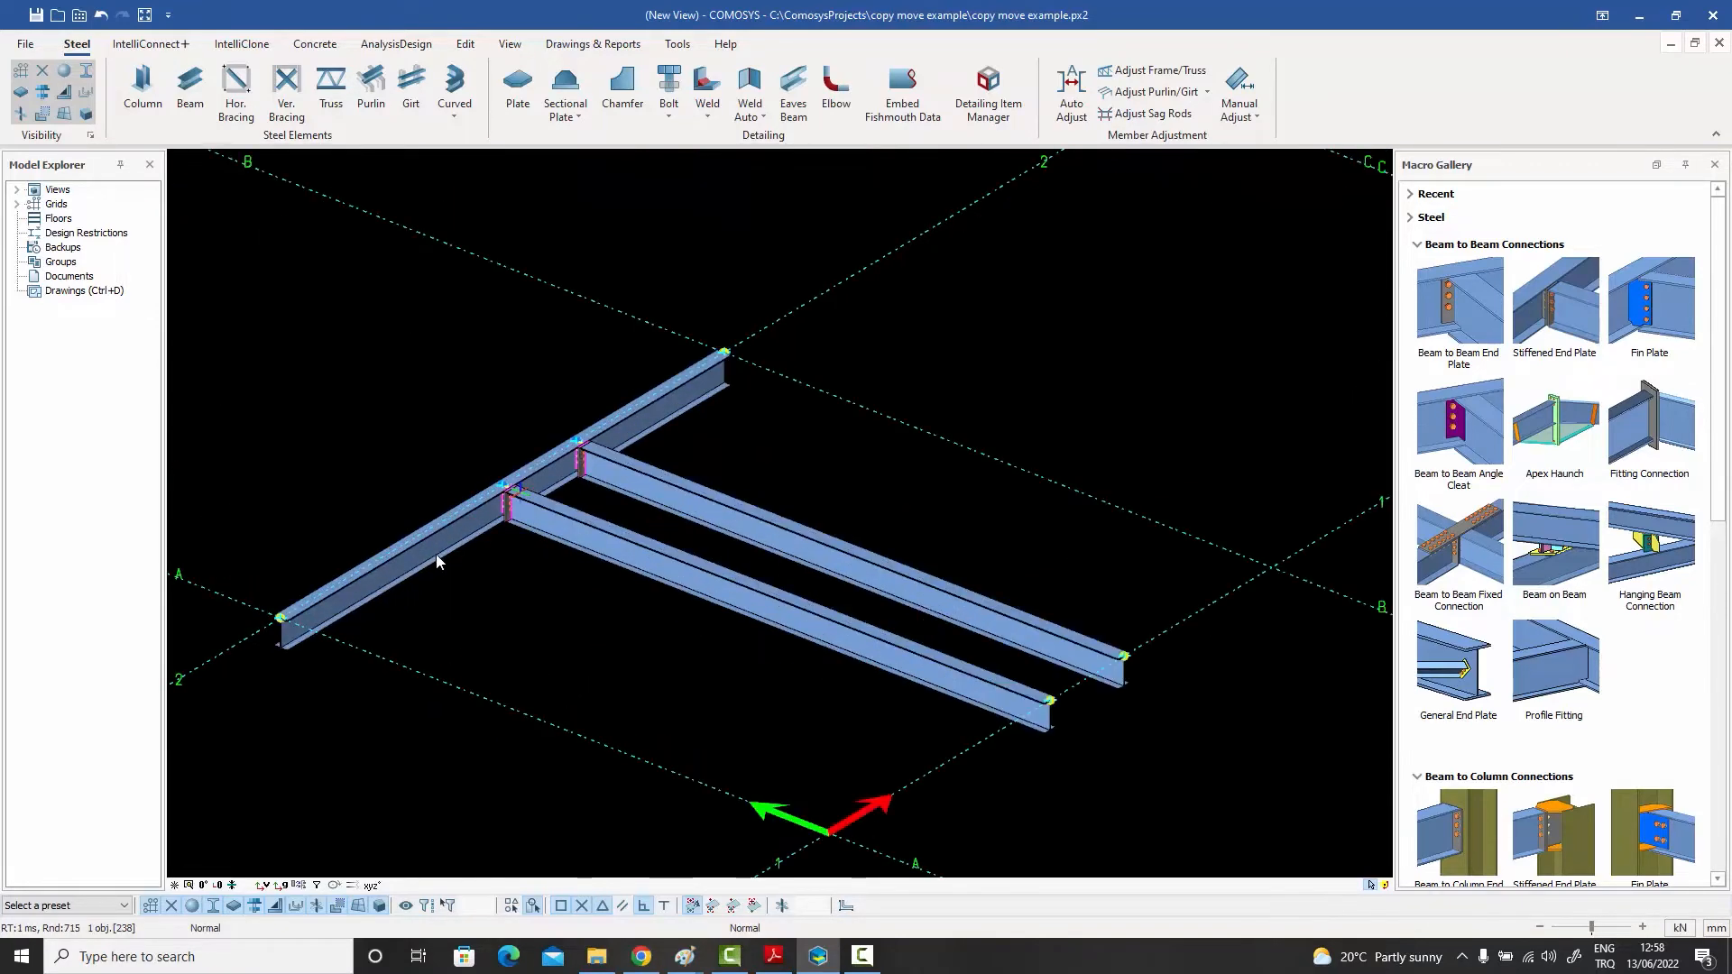
- Compare the profile geometry properties of the first main beam with those of the separate main beam
double_click(548, 437)
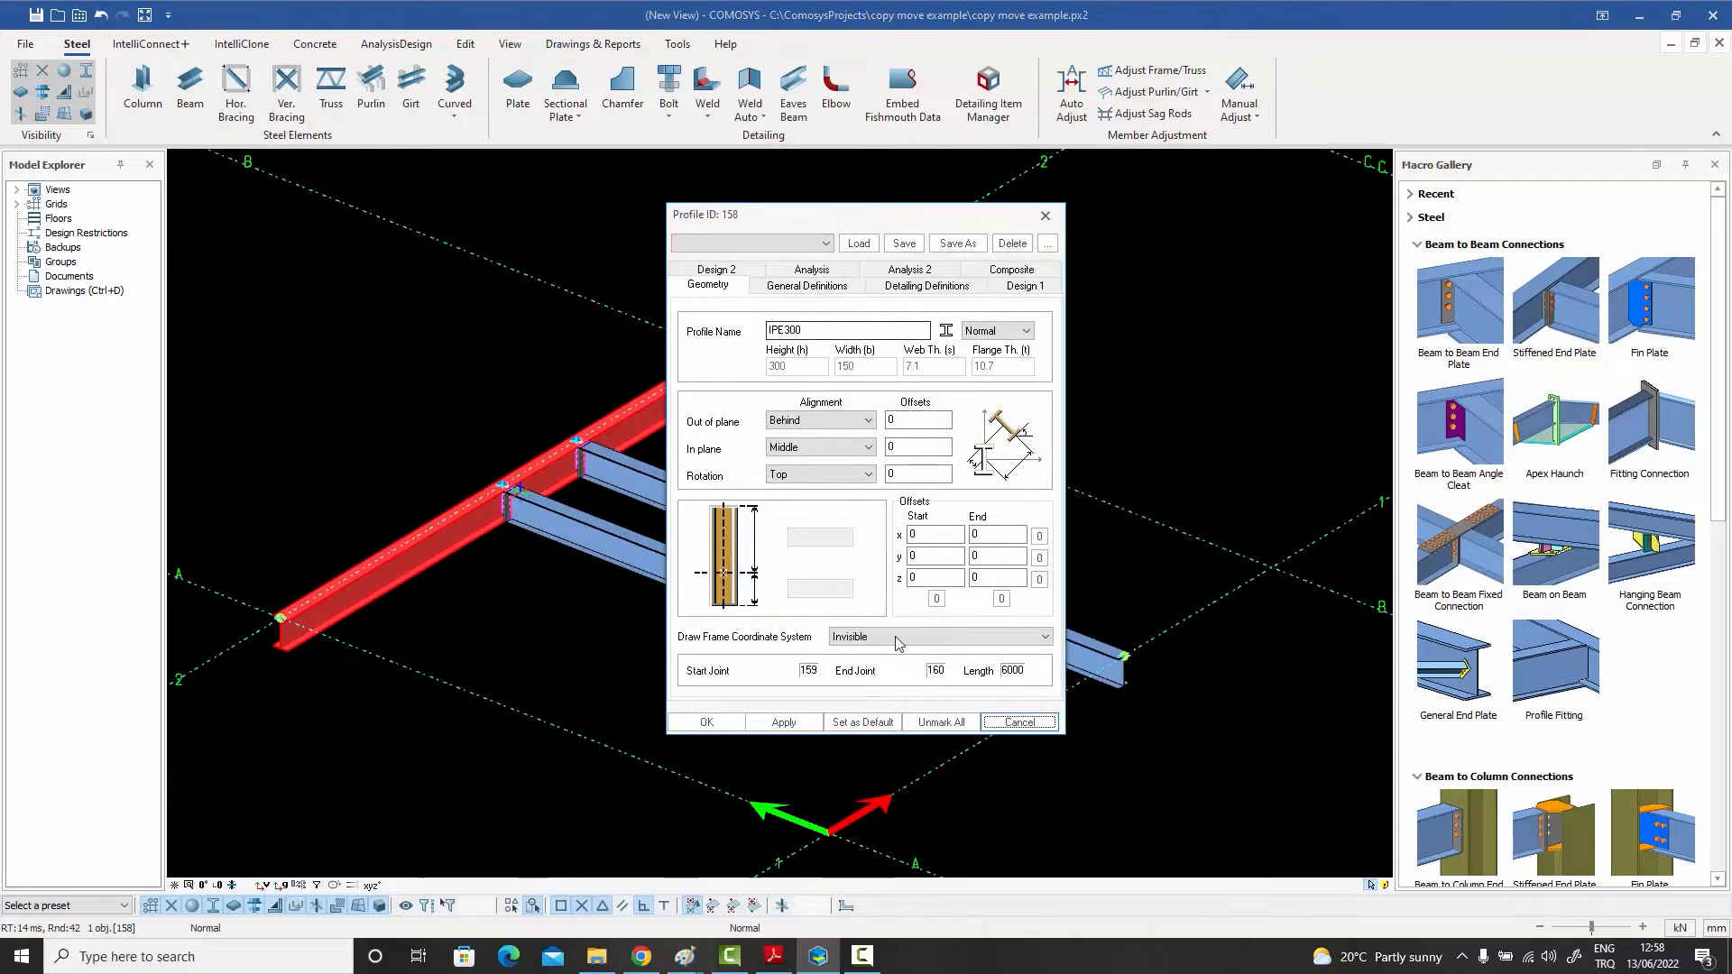
left_click(1018, 721)
scroll(984, 401, "down", 3)
scroll(983, 400, "up", 8)
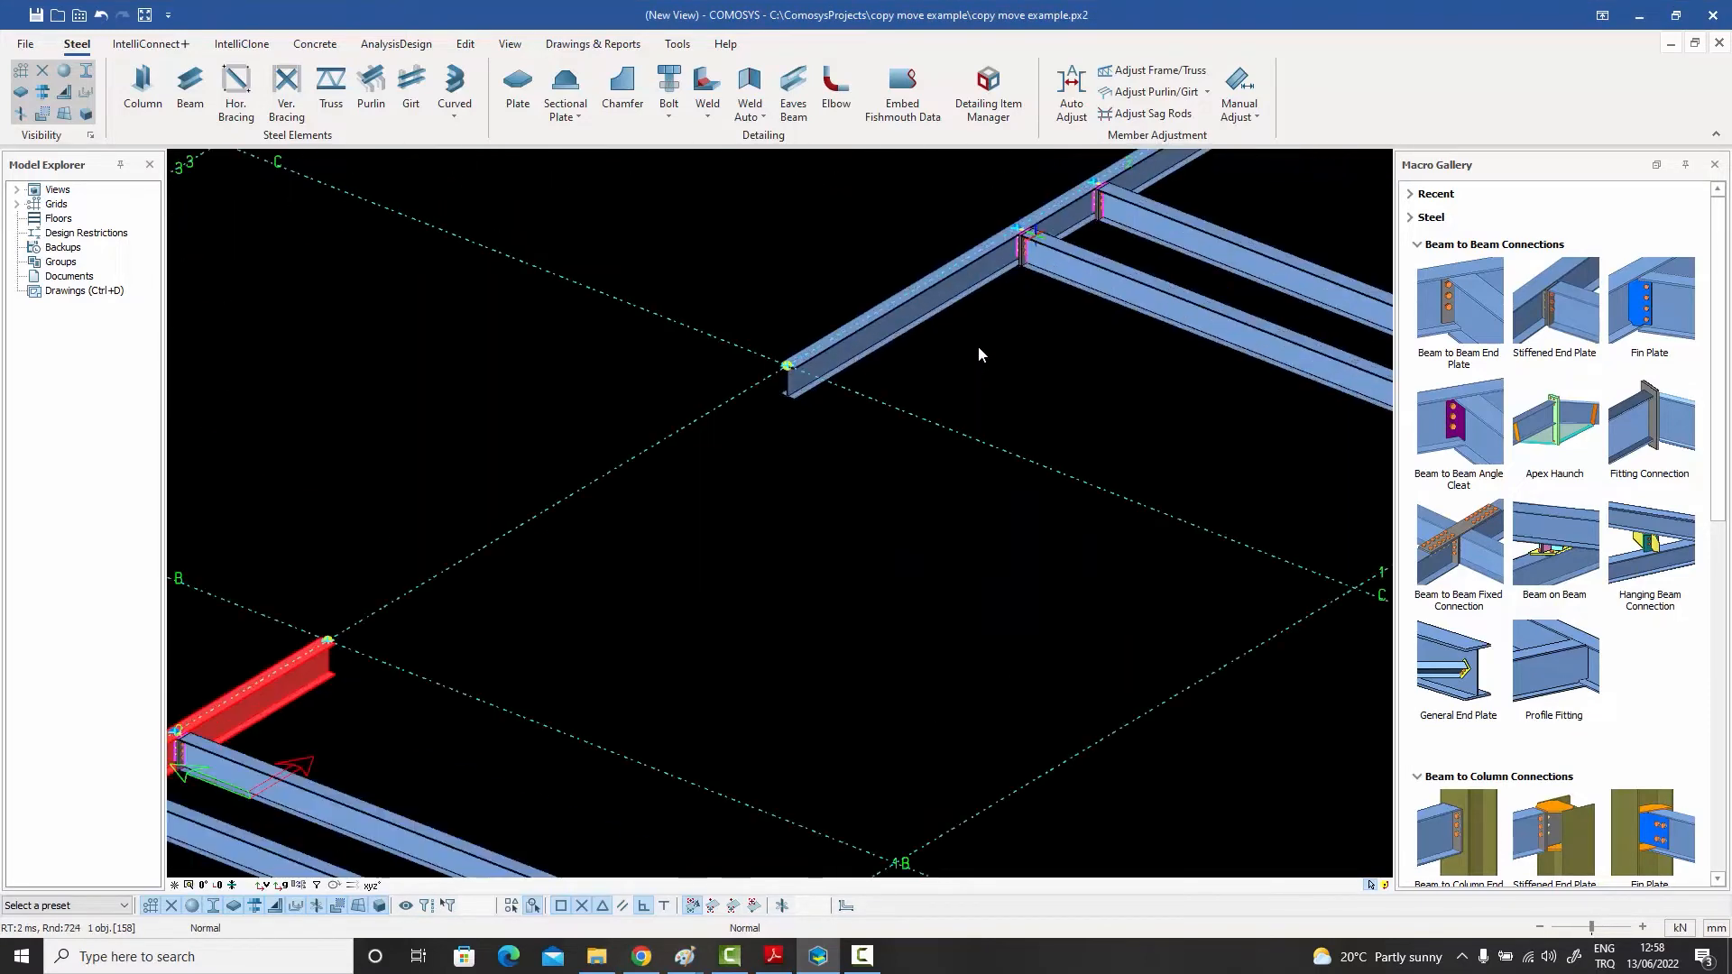
double_click(936, 289)
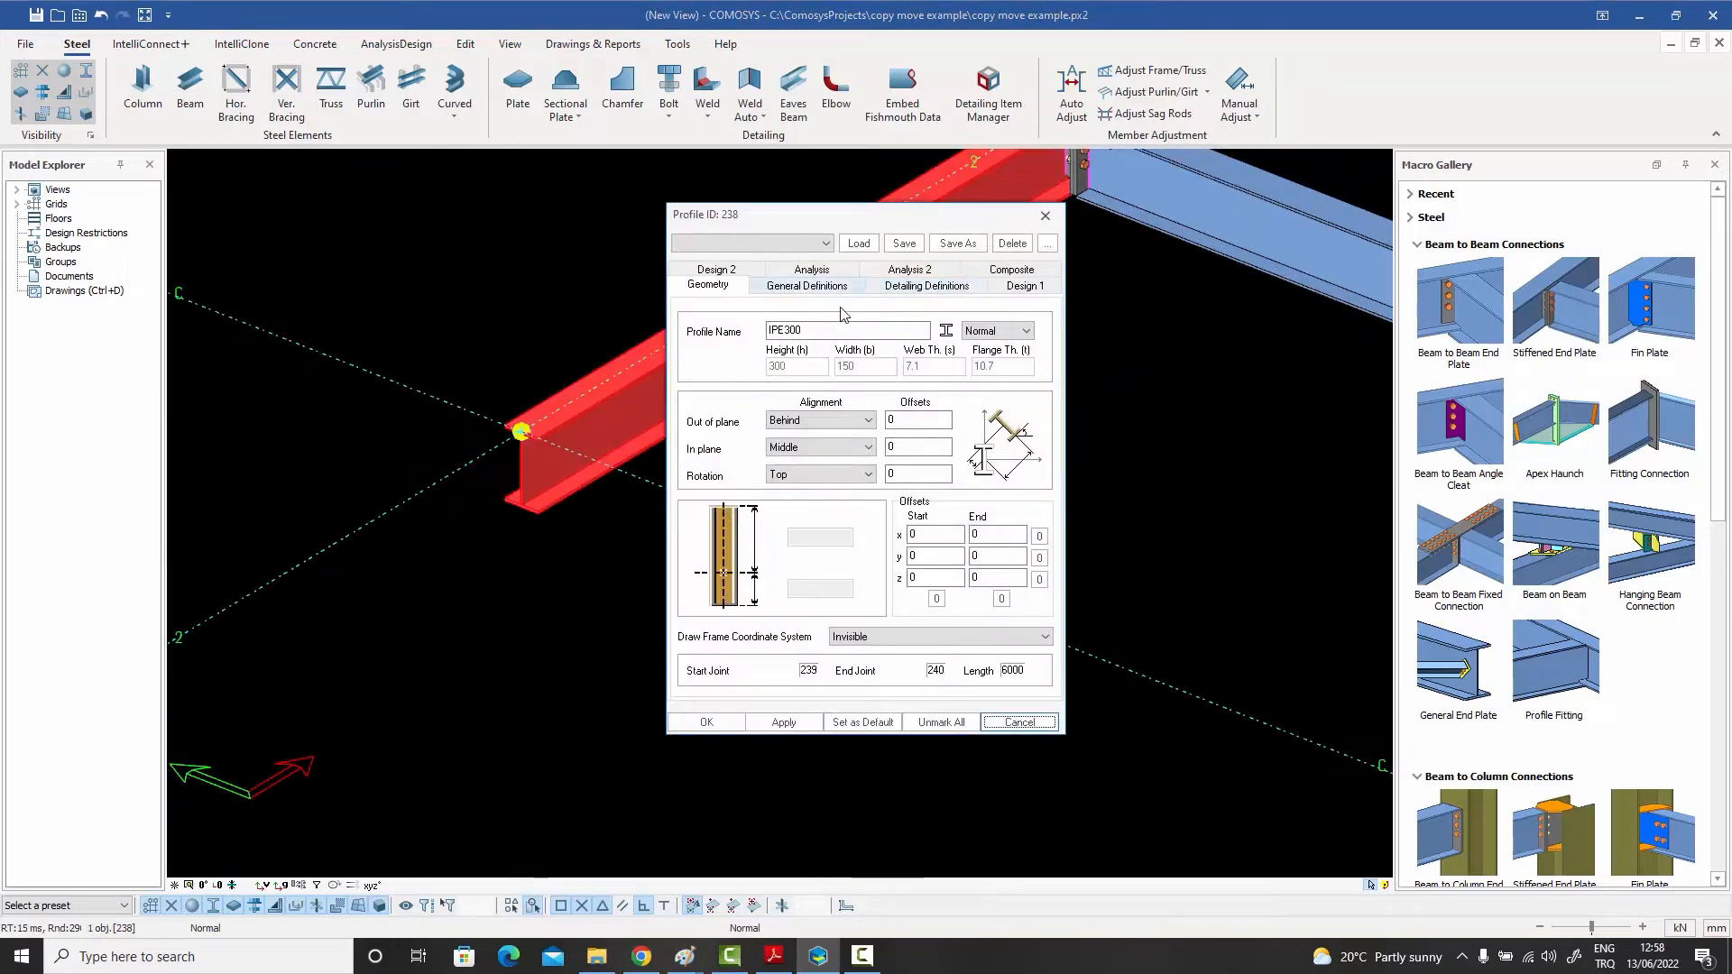
left_click(1045, 217)
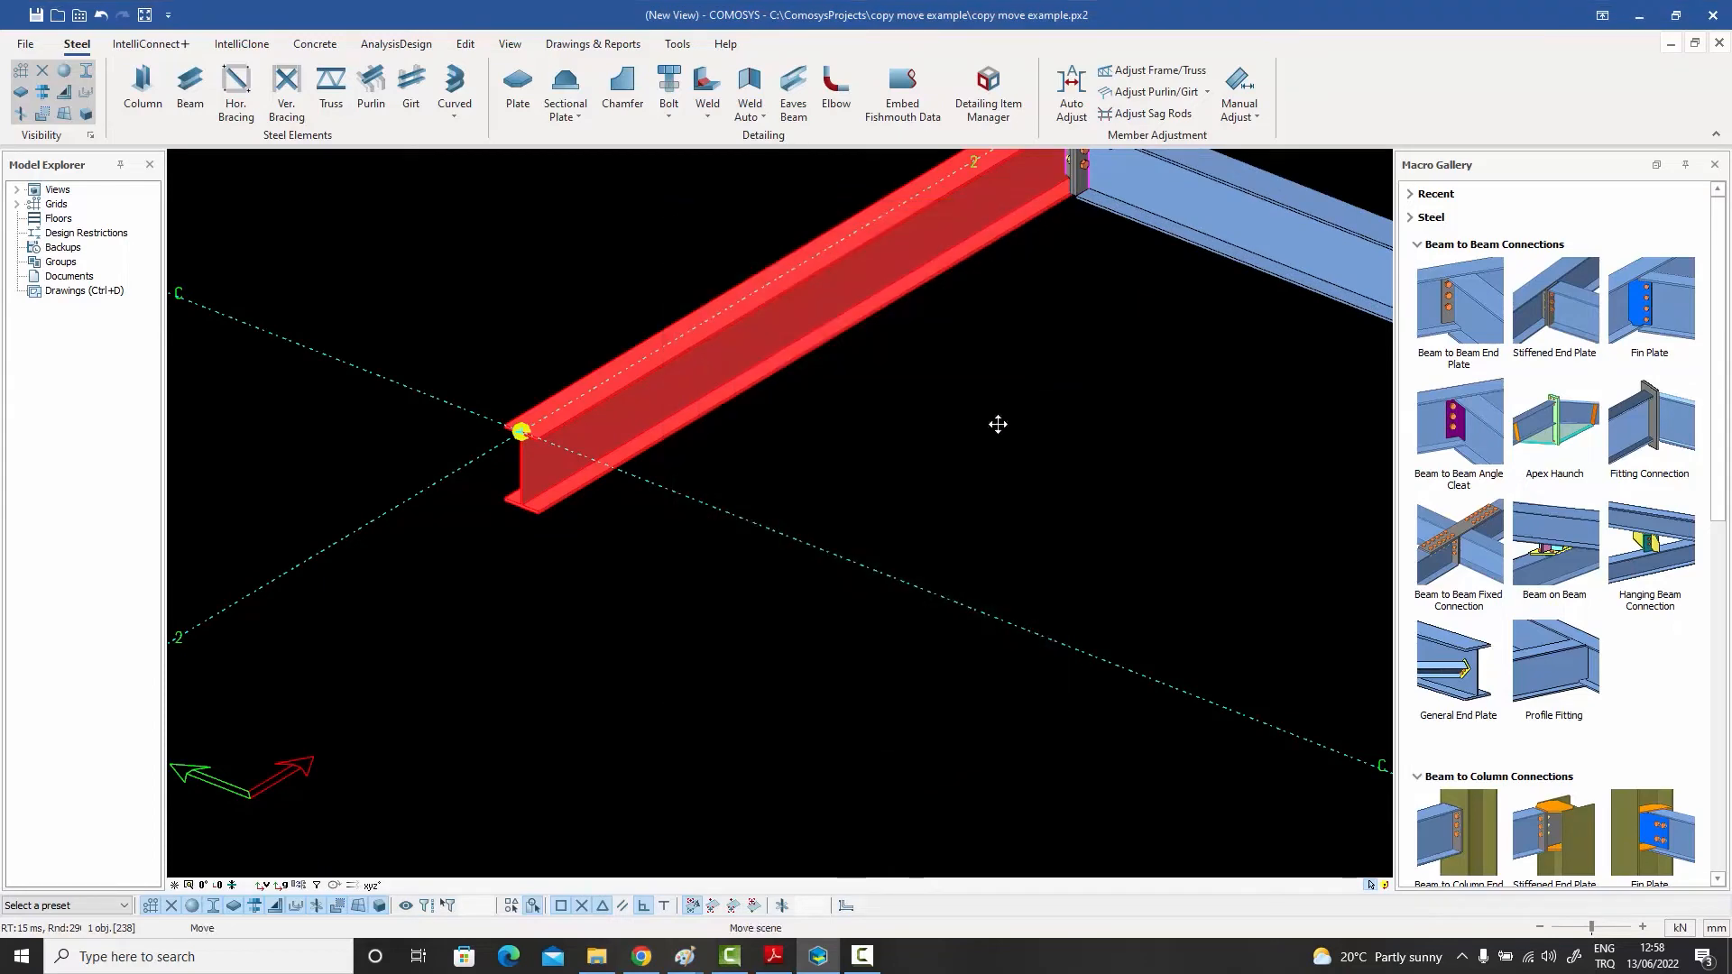
scroll(976, 366, "up", 5)
scroll(965, 348, "down", 4)
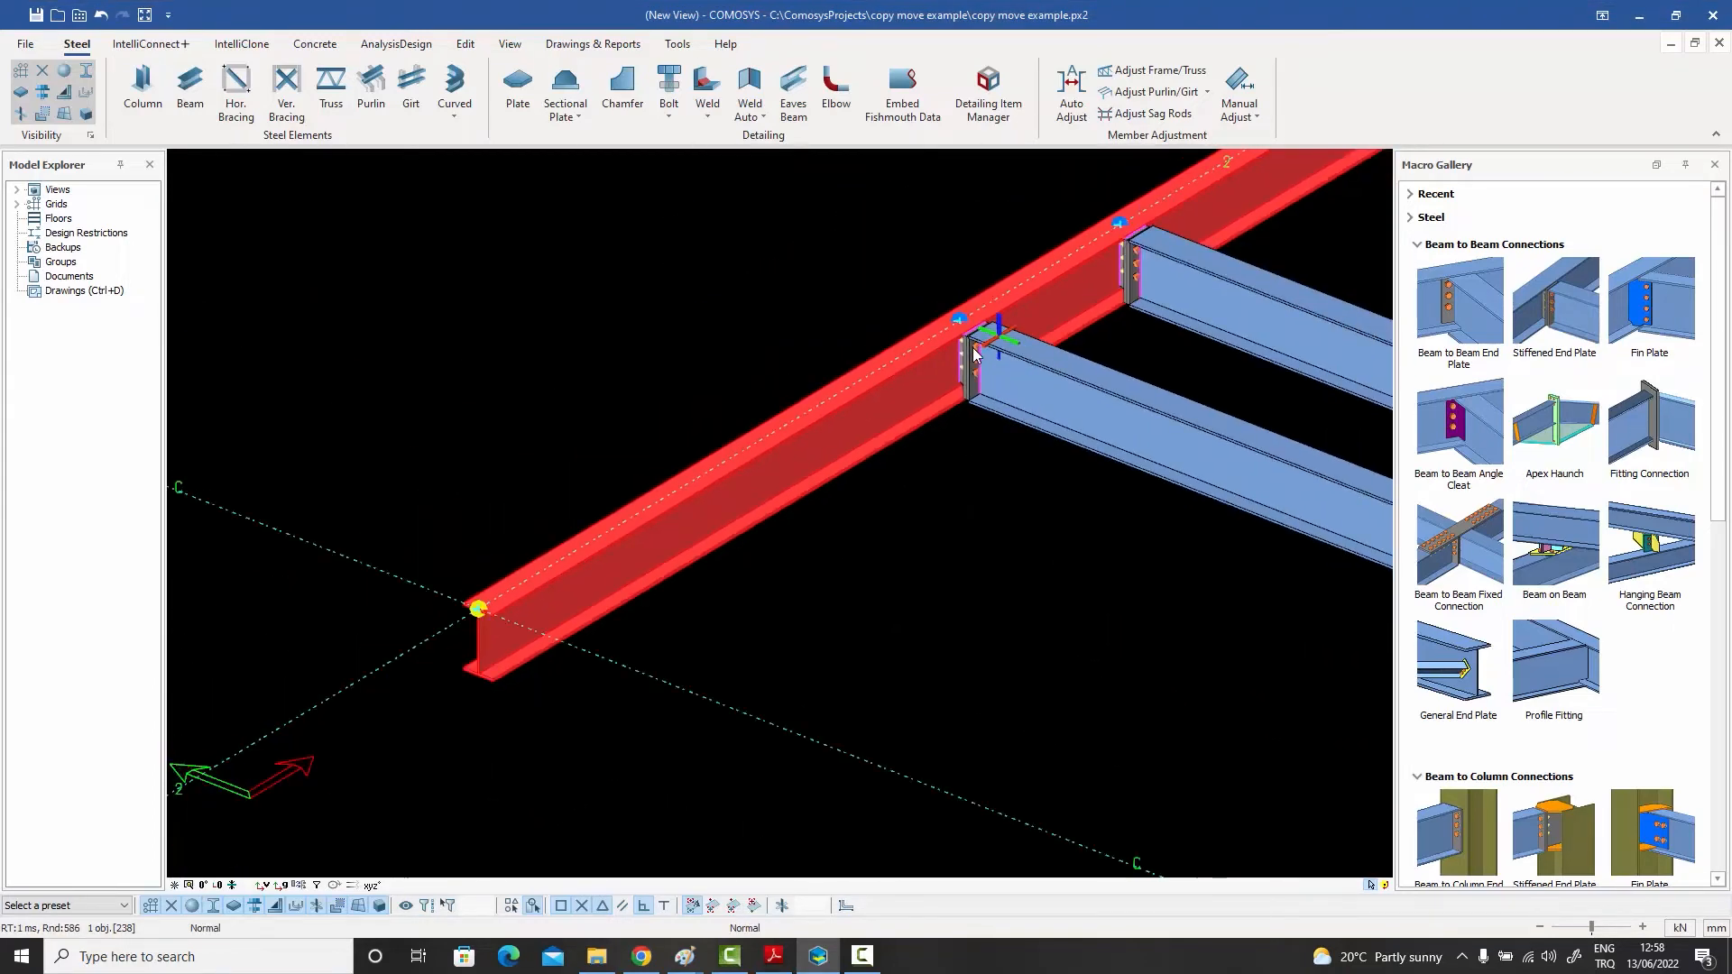
scroll(965, 347, "up", 3)
scroll(966, 352, "down", 5)
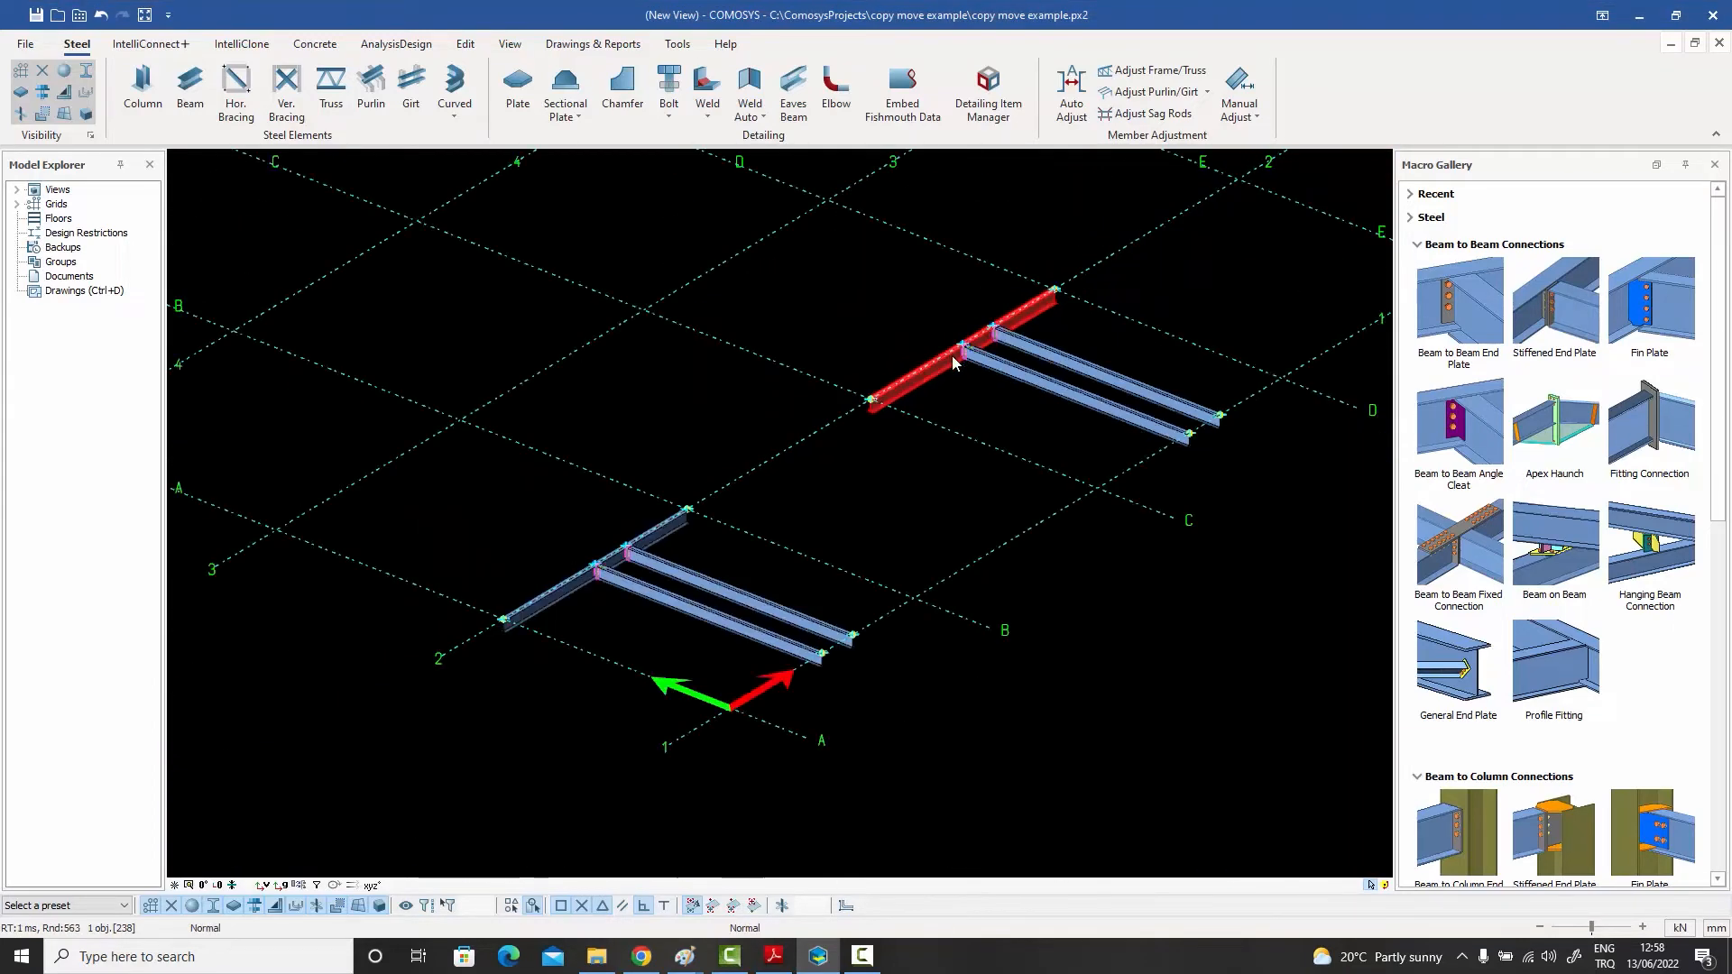
- Examine the profile elimination checks, including Check Profile Name, in the linear copy settings for the original secondary beam
left_click(720, 552)
right_click(729, 550)
mouse_move(794, 285)
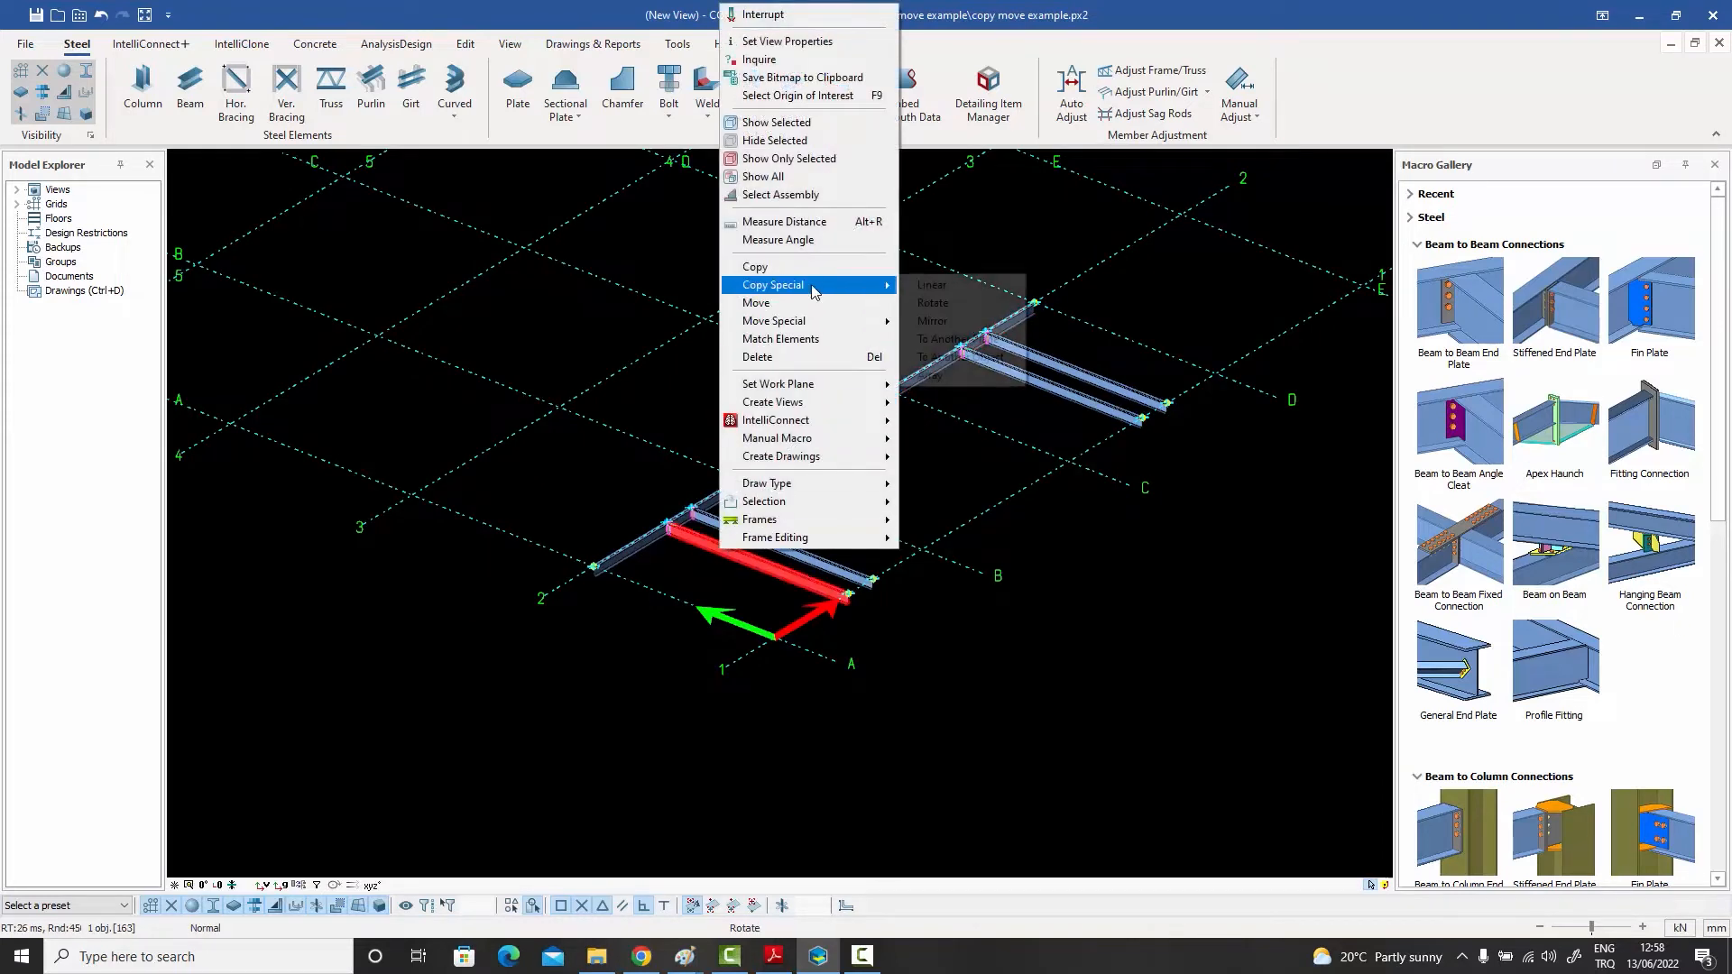
left_click(935, 292)
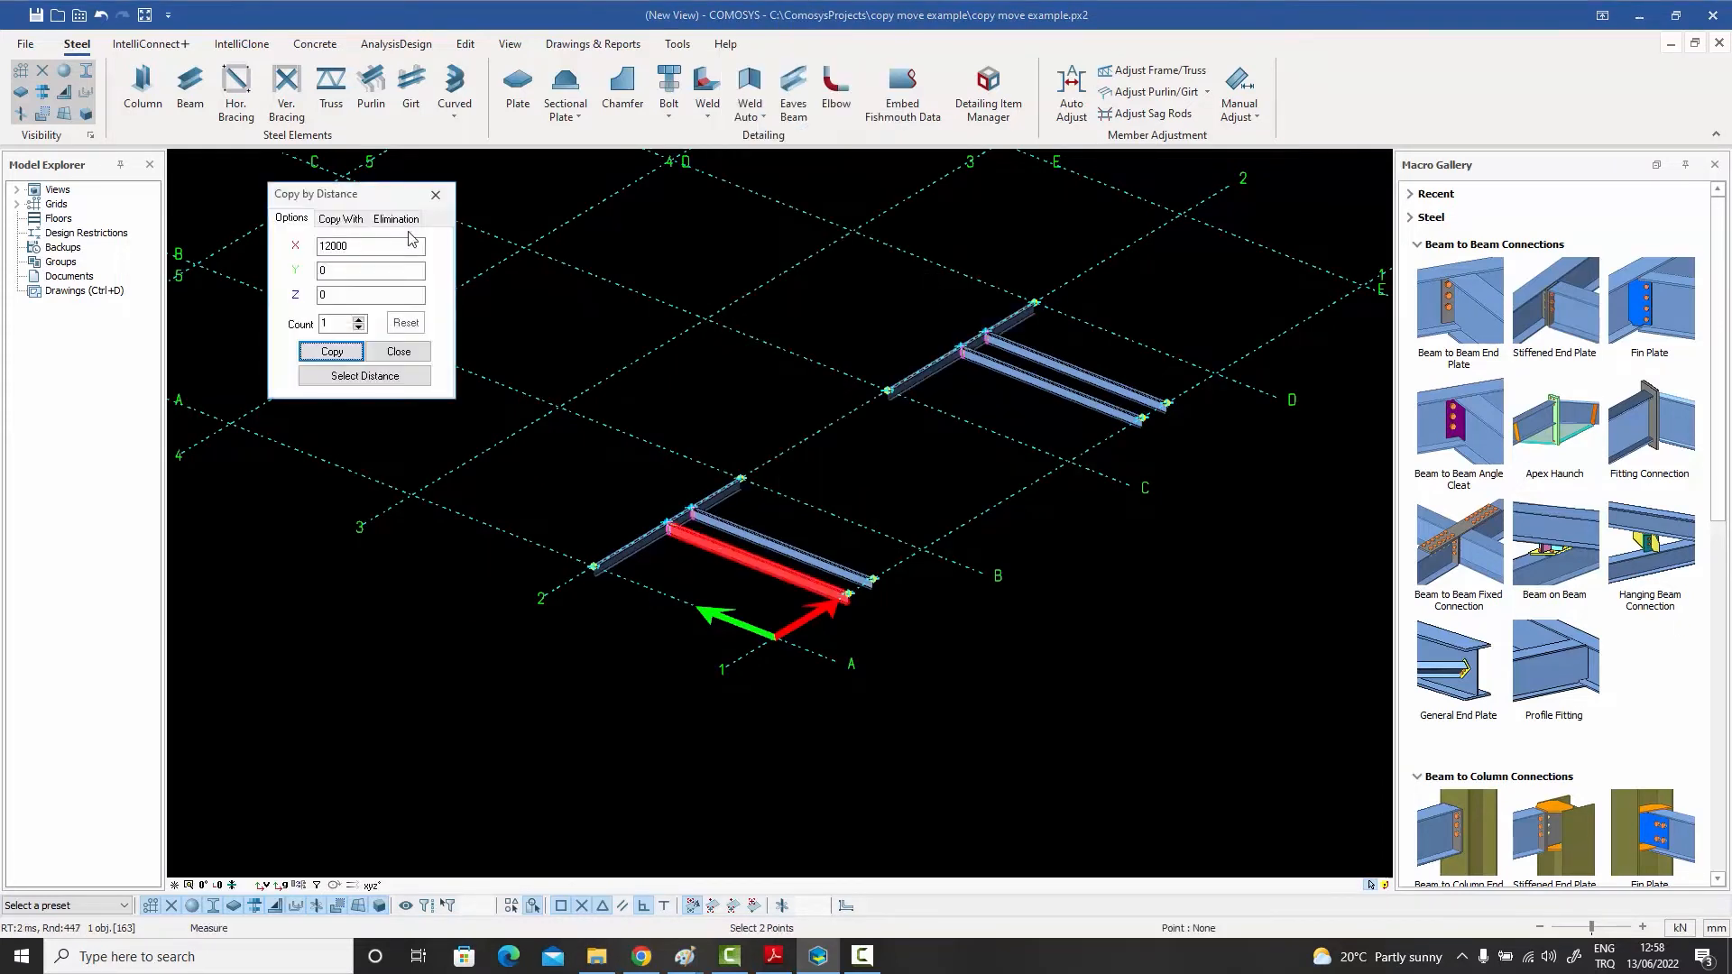
left_click(397, 219)
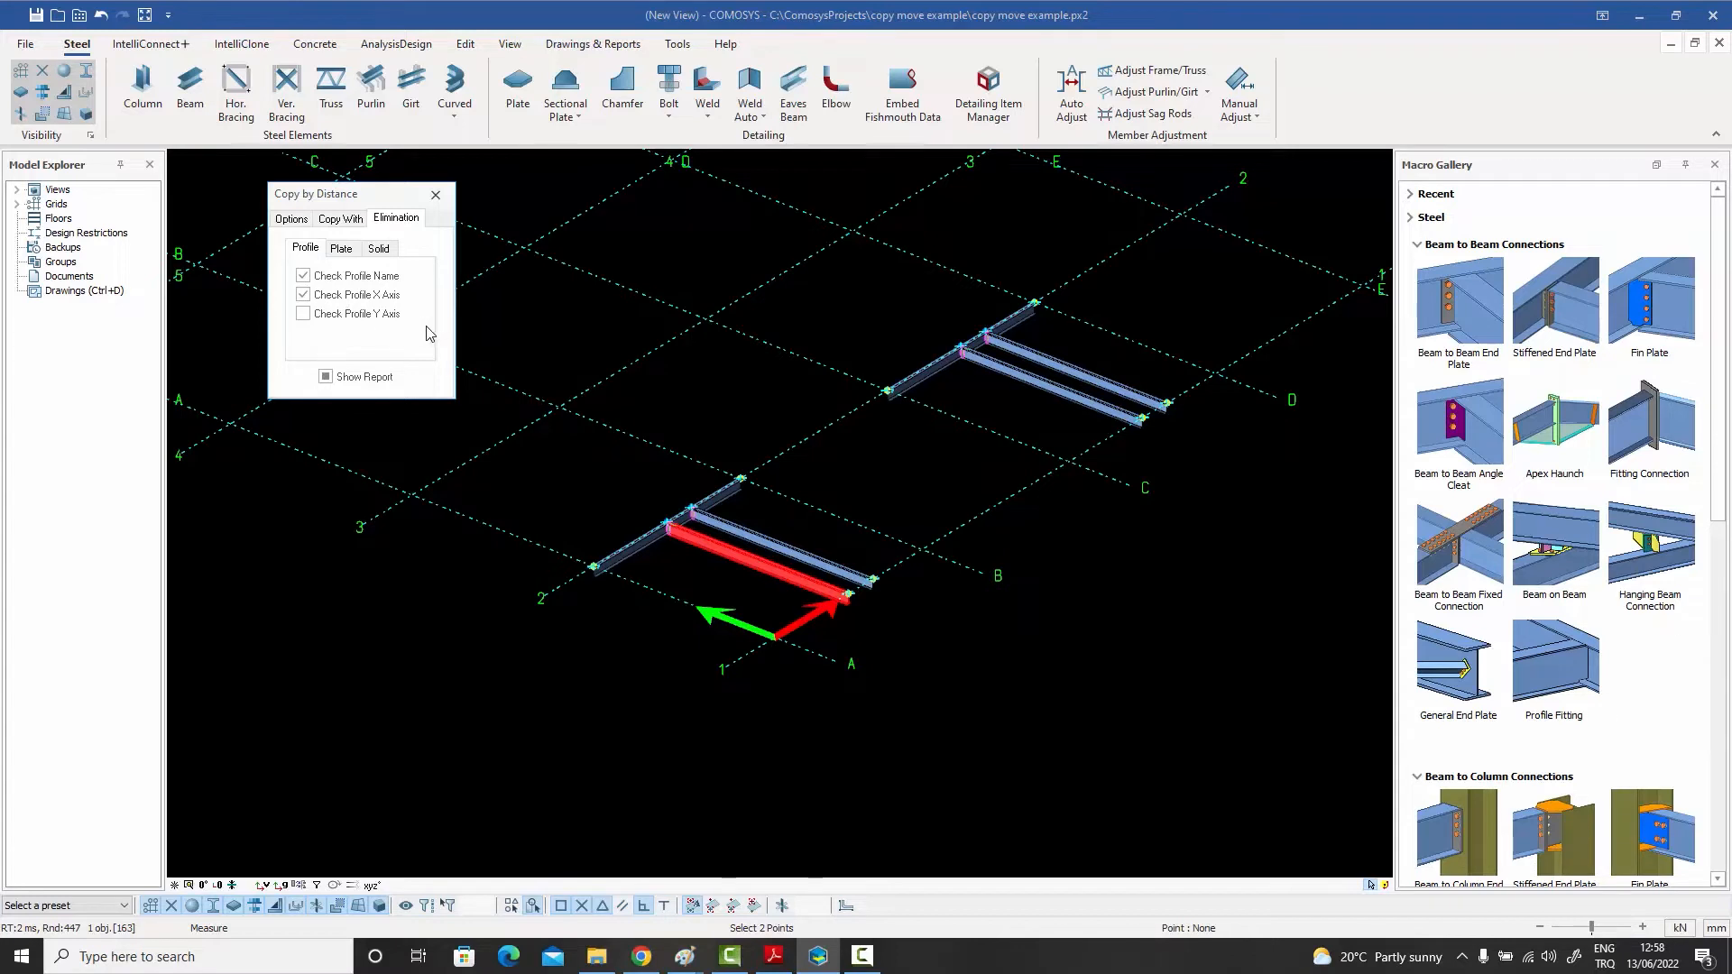
left_click(305, 277)
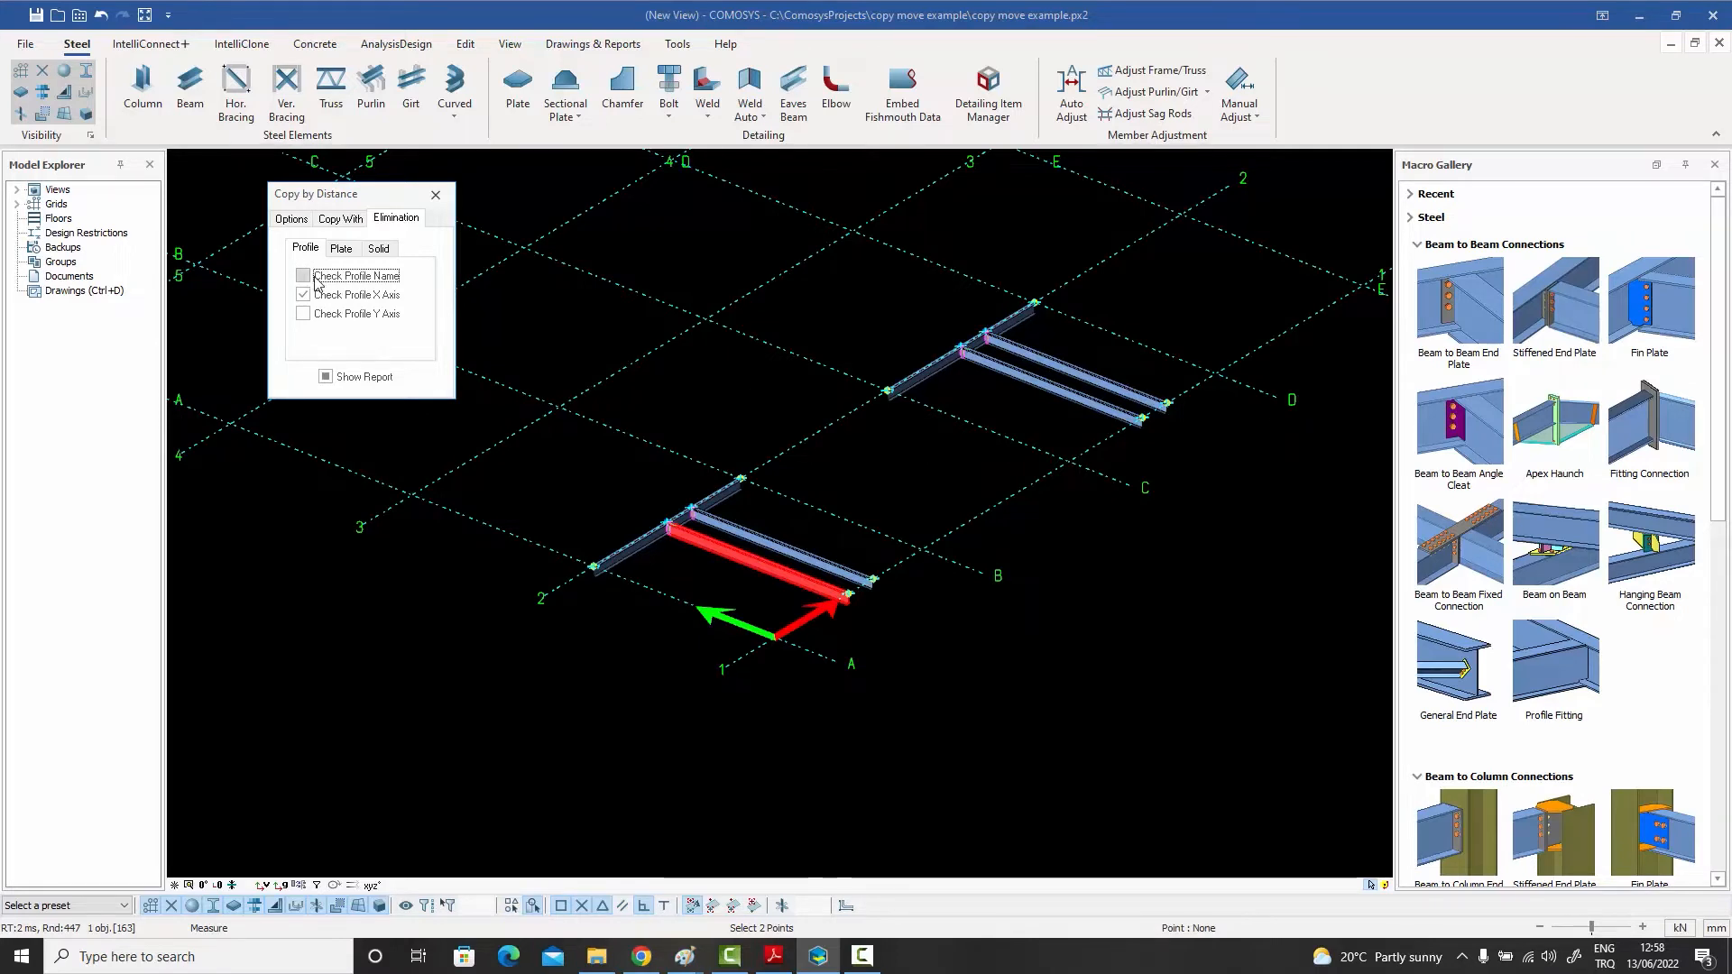
left_click(436, 195)
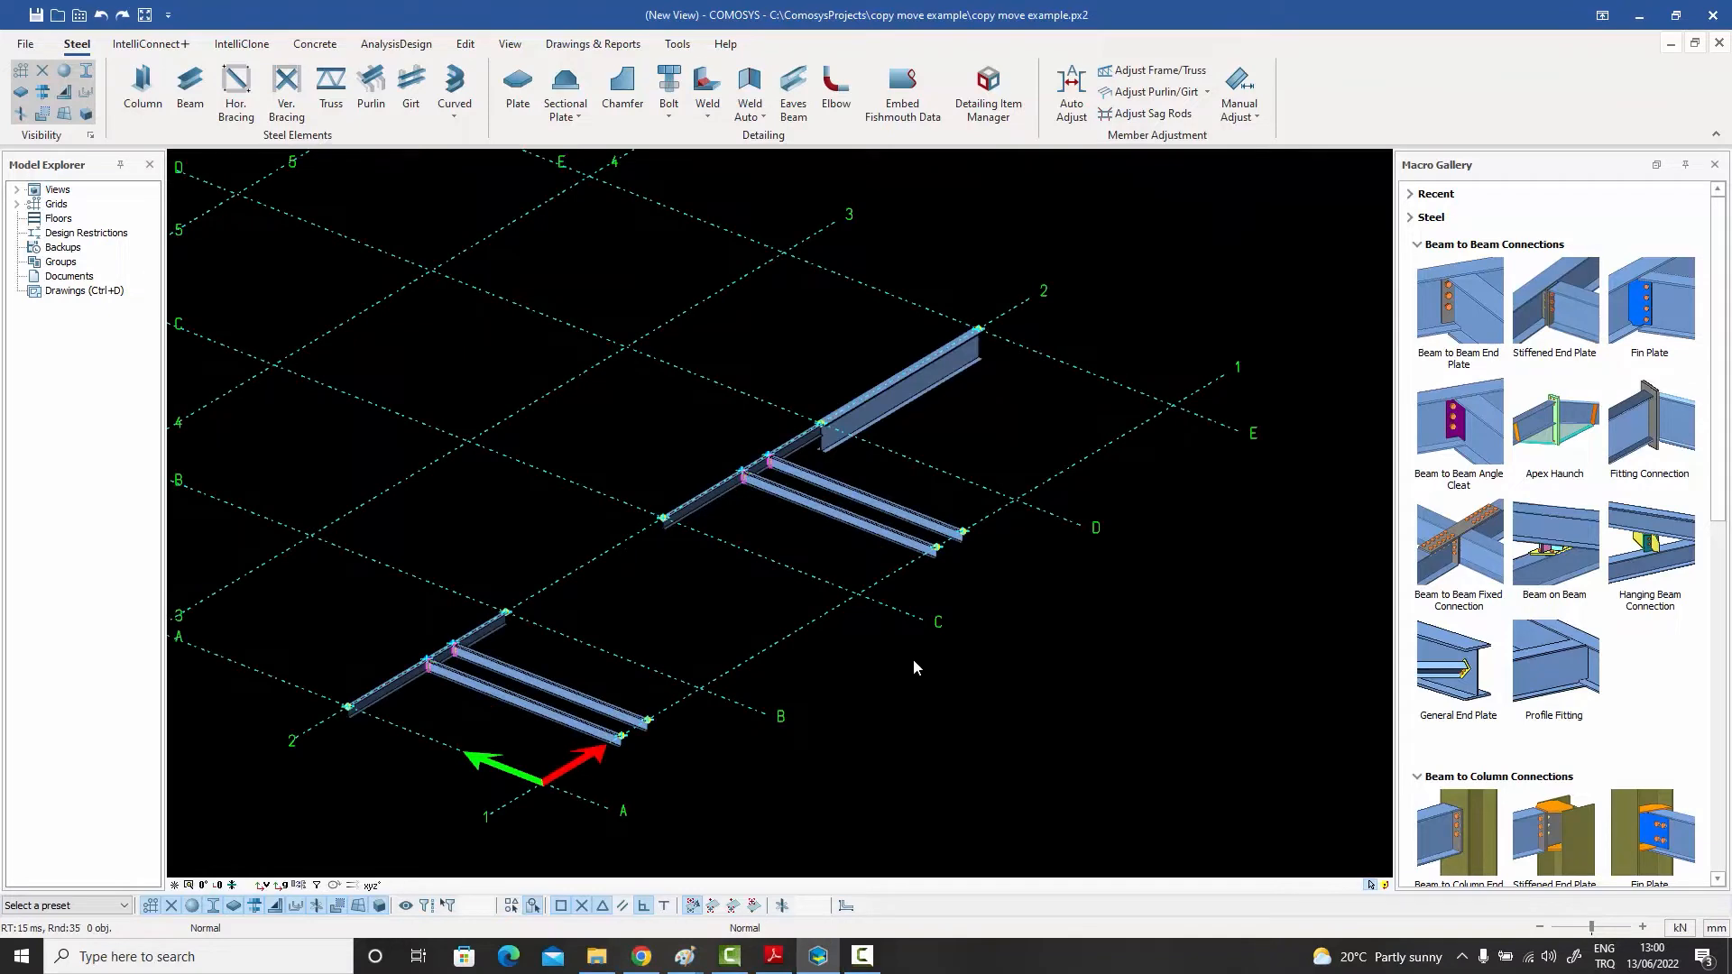
- Check the profile name of the deeper main beam between grid lines D and E
left_click(475, 685)
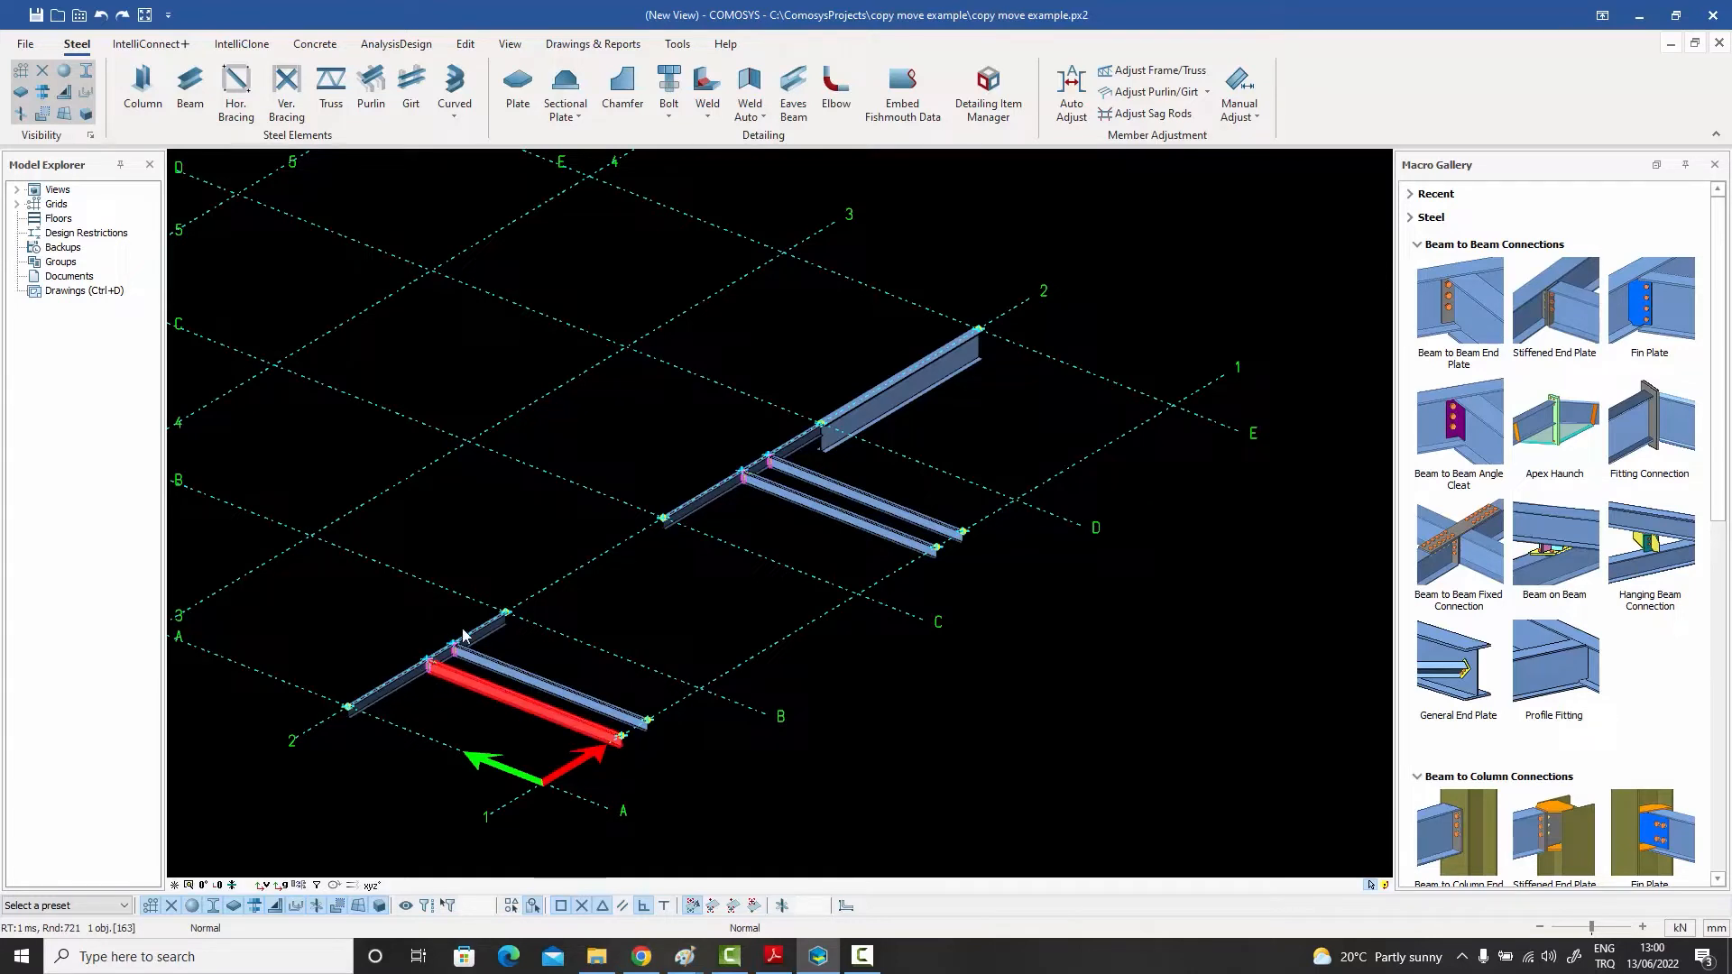
double_click(908, 395)
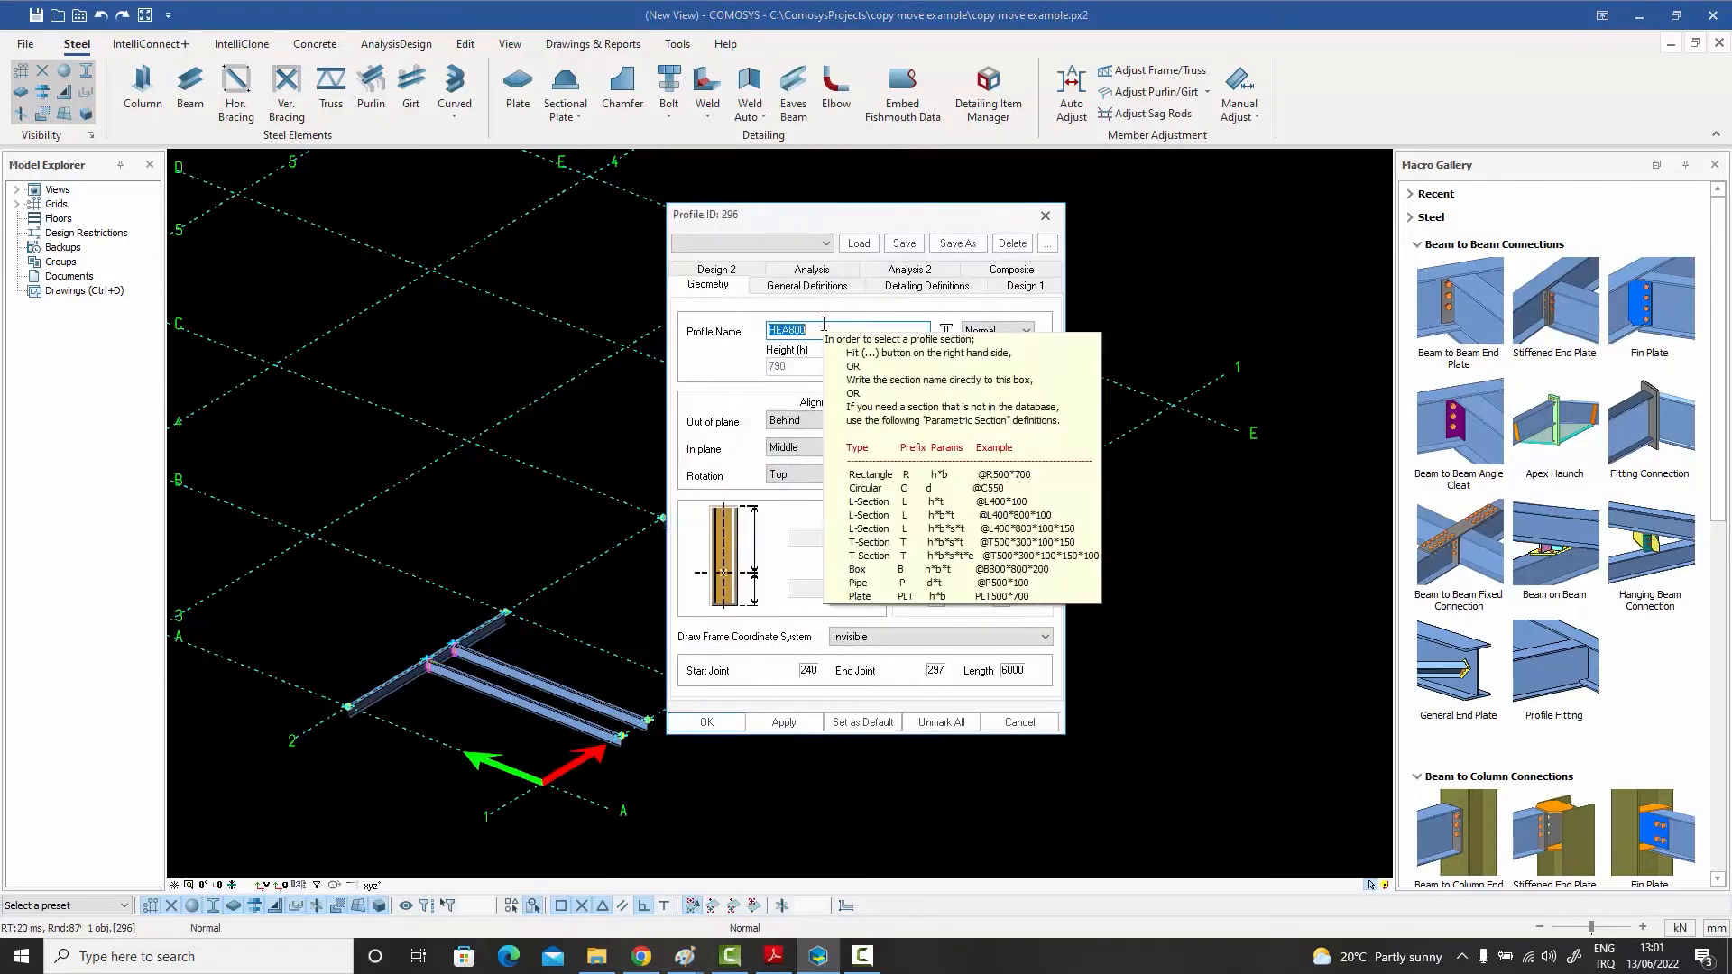
left_click(1047, 220)
- Copy the original secondary beam linearly to the deeper main beam, 18000 mm along X with Y 0, Z 0 and a count of 1
left_click(499, 698)
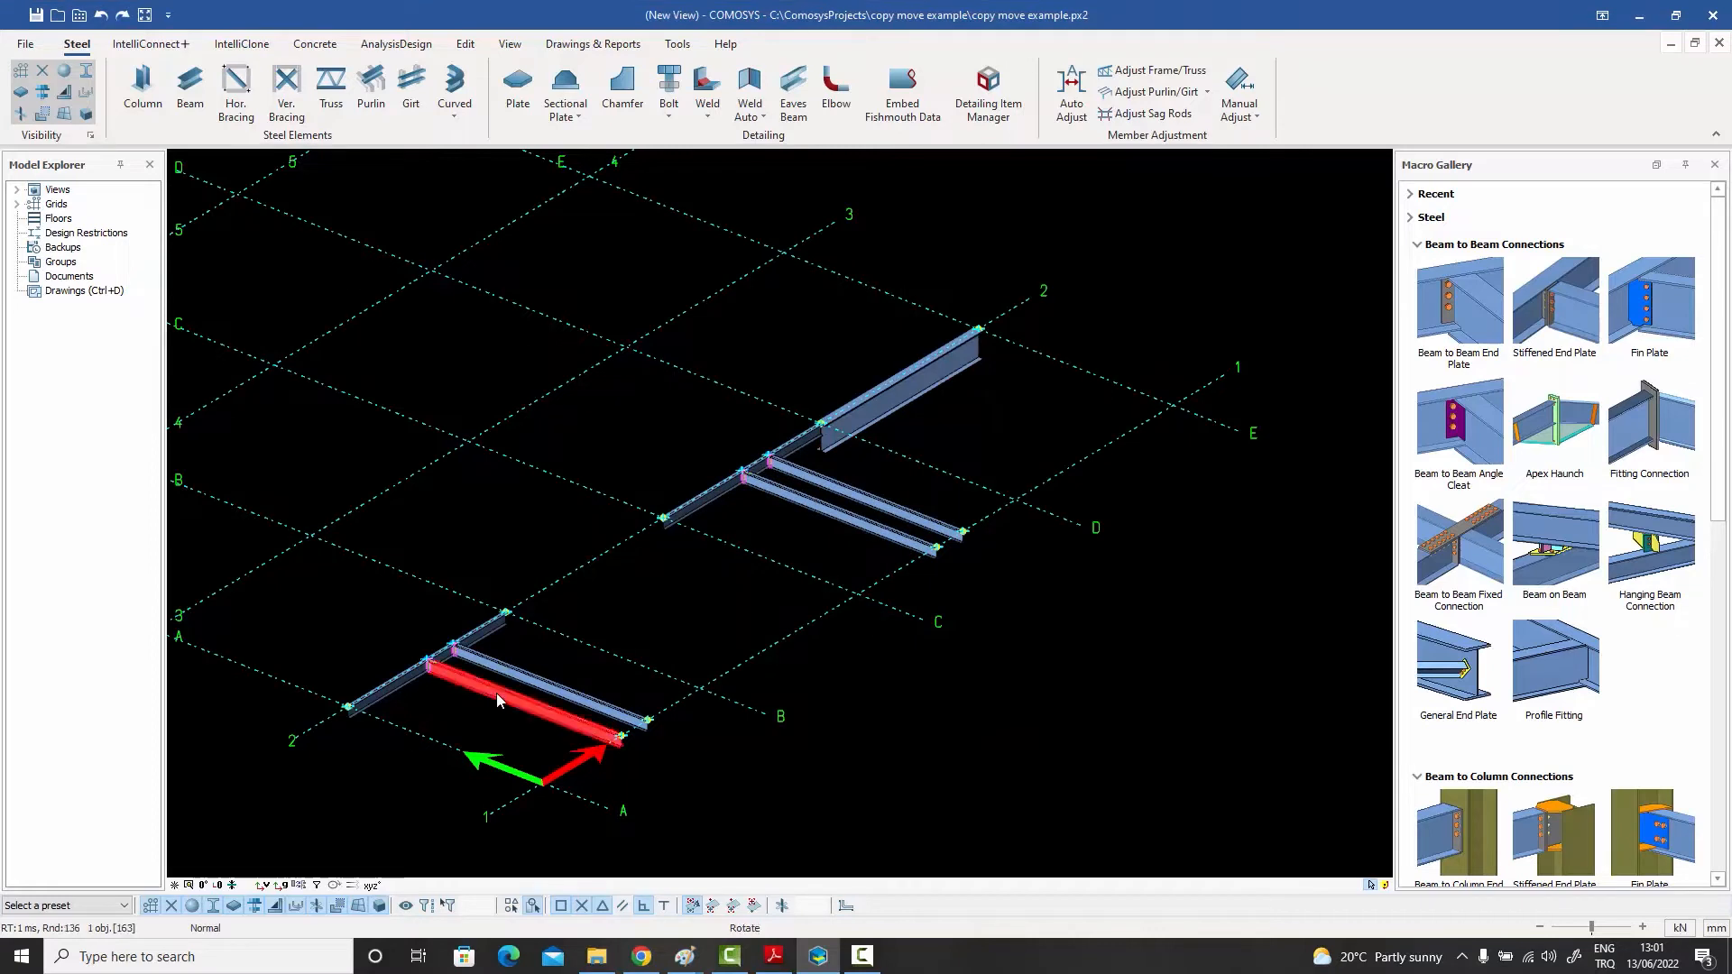
right_click(499, 698)
mouse_move(581, 433)
left_click(711, 429)
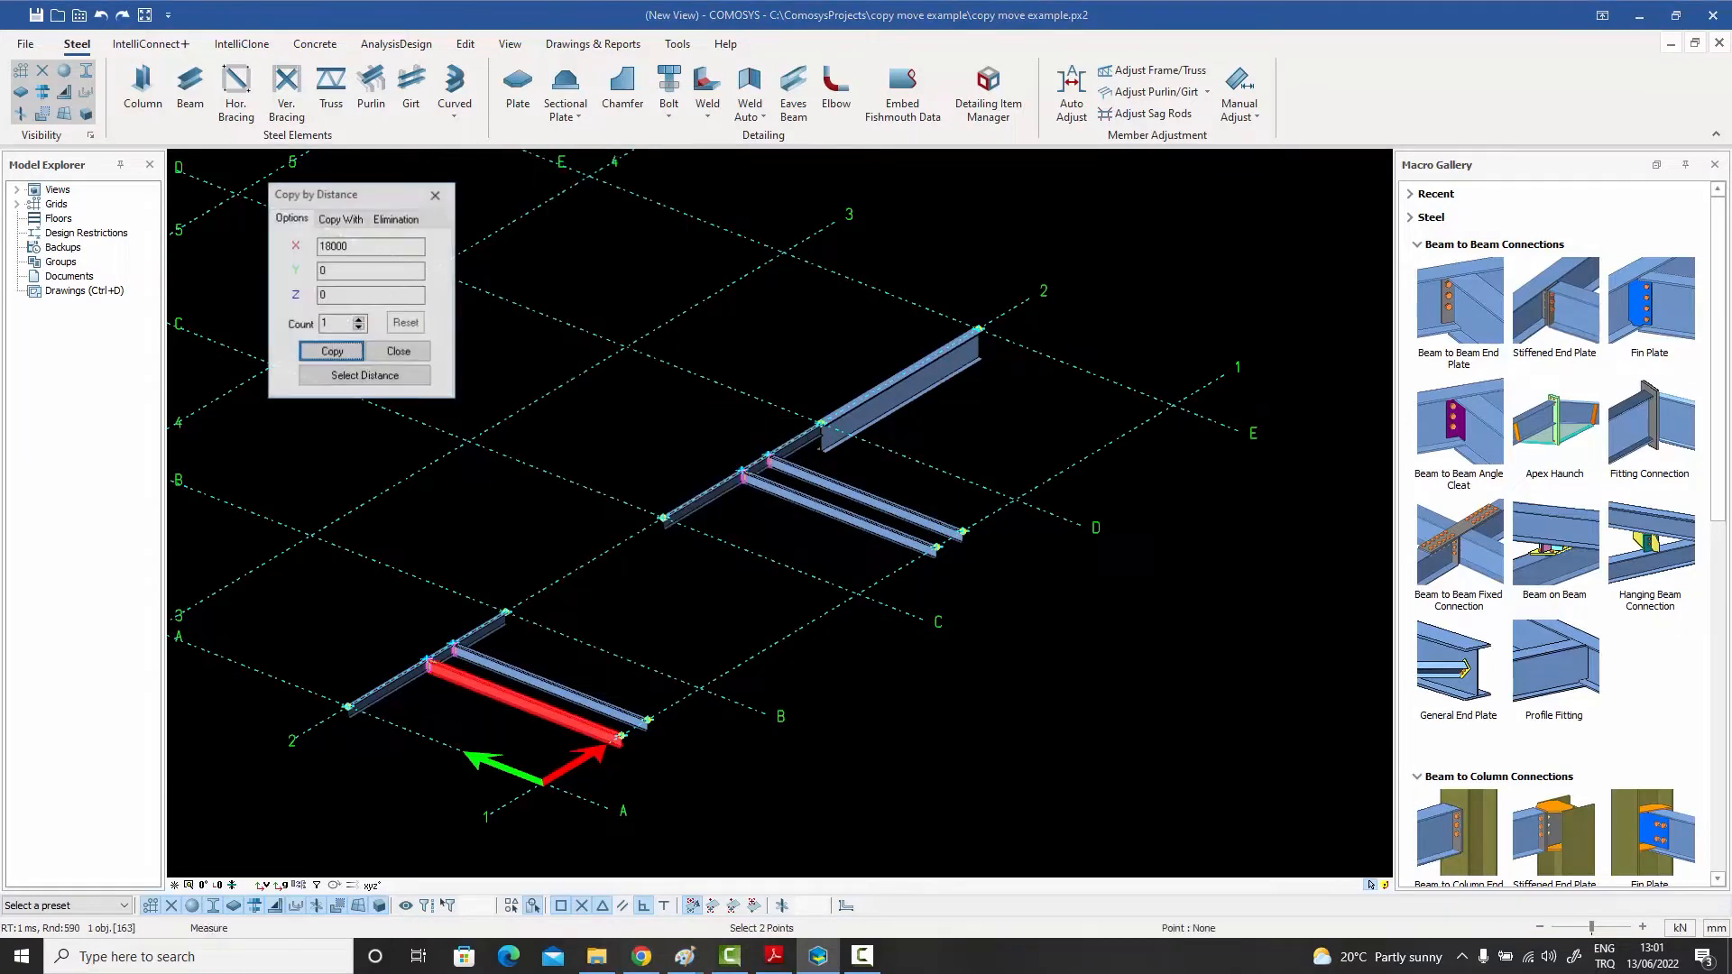
left_click(388, 376)
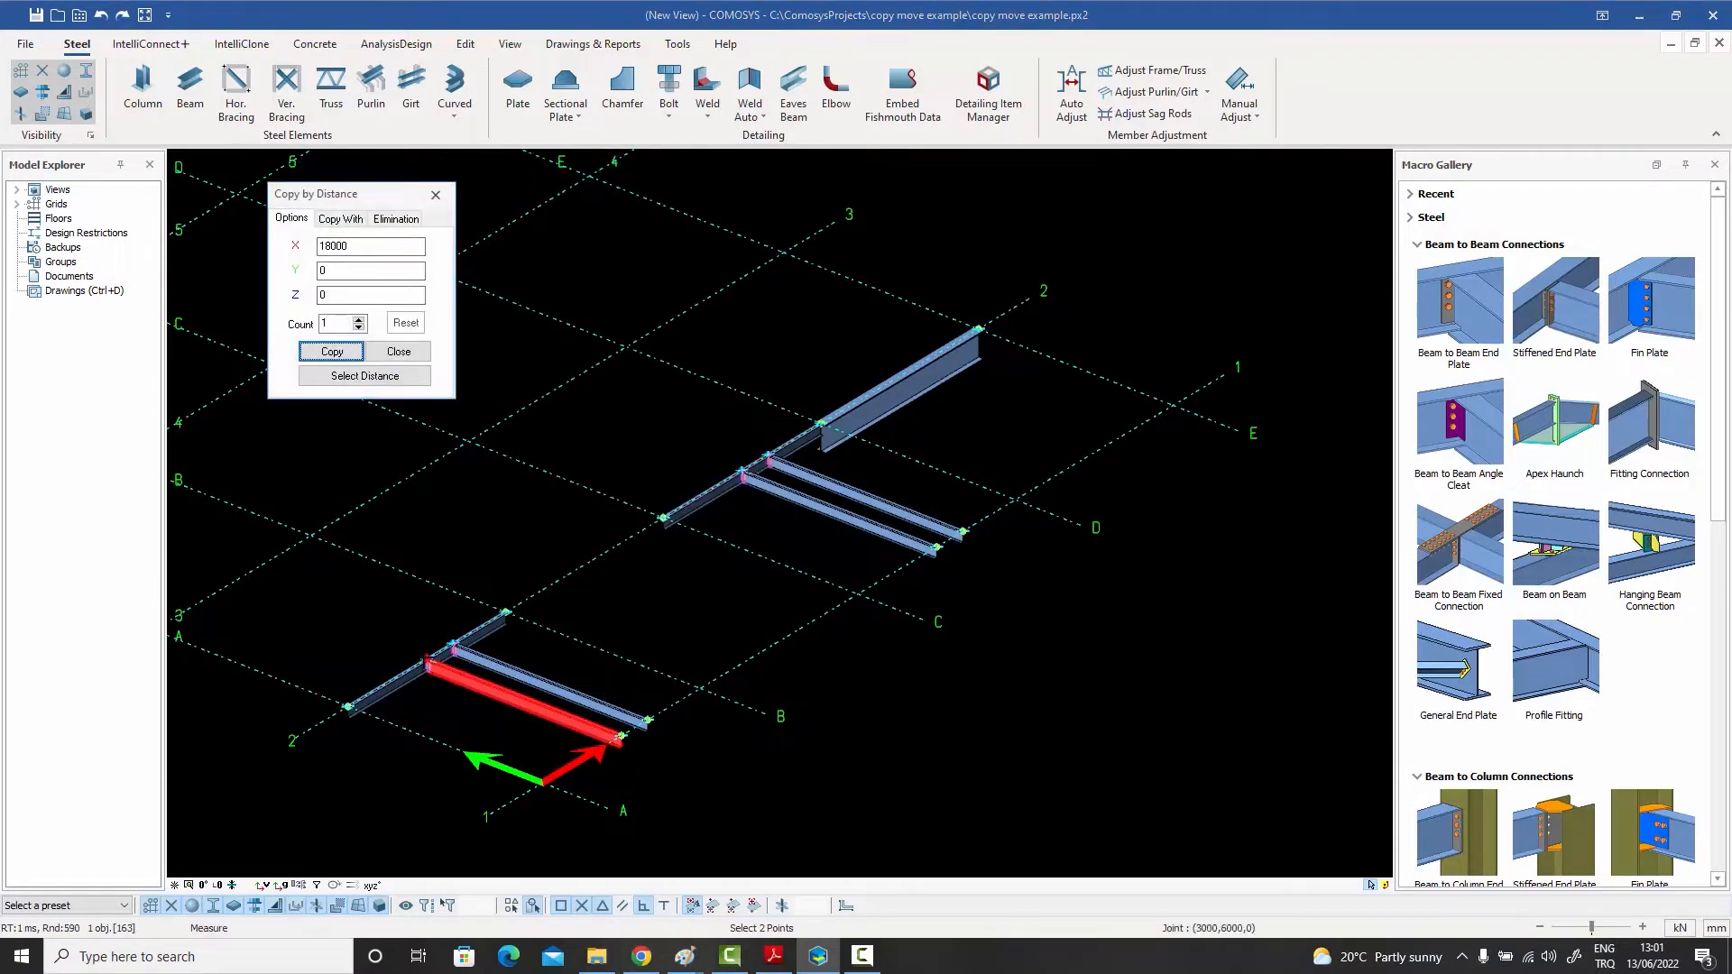
left_click(330, 352)
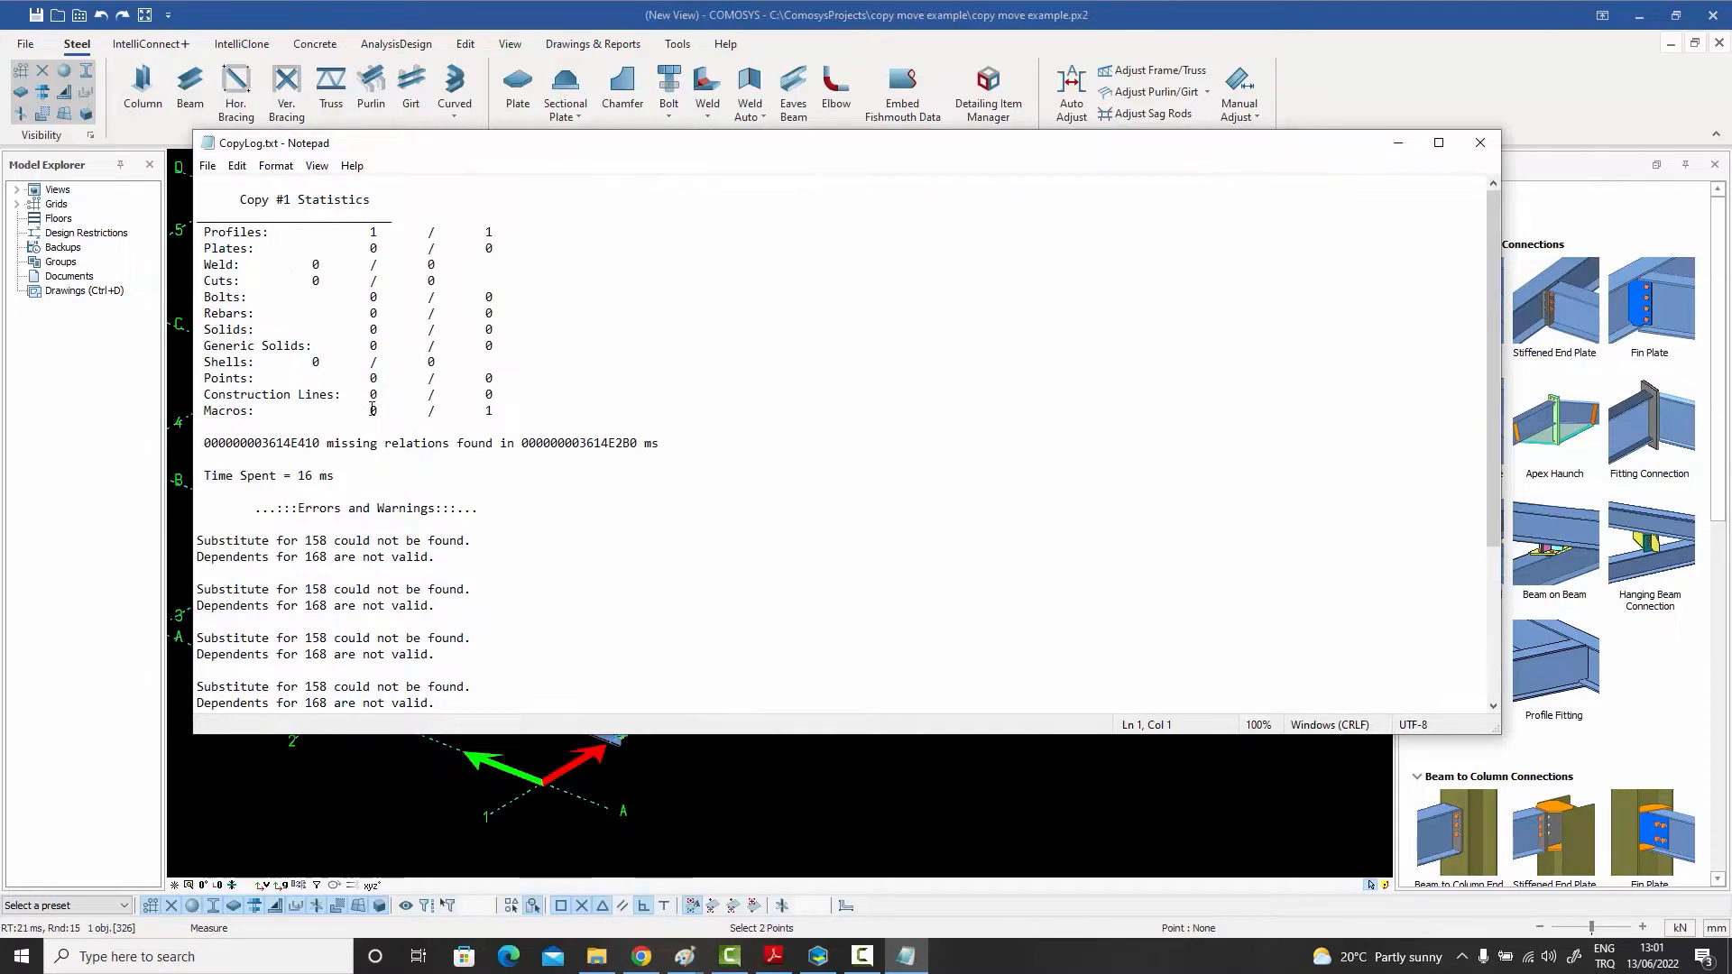
- Close the copy report and undo the linear copy of the secondary beam on the deeper main beam
left_click(1480, 142)
left_click(436, 195)
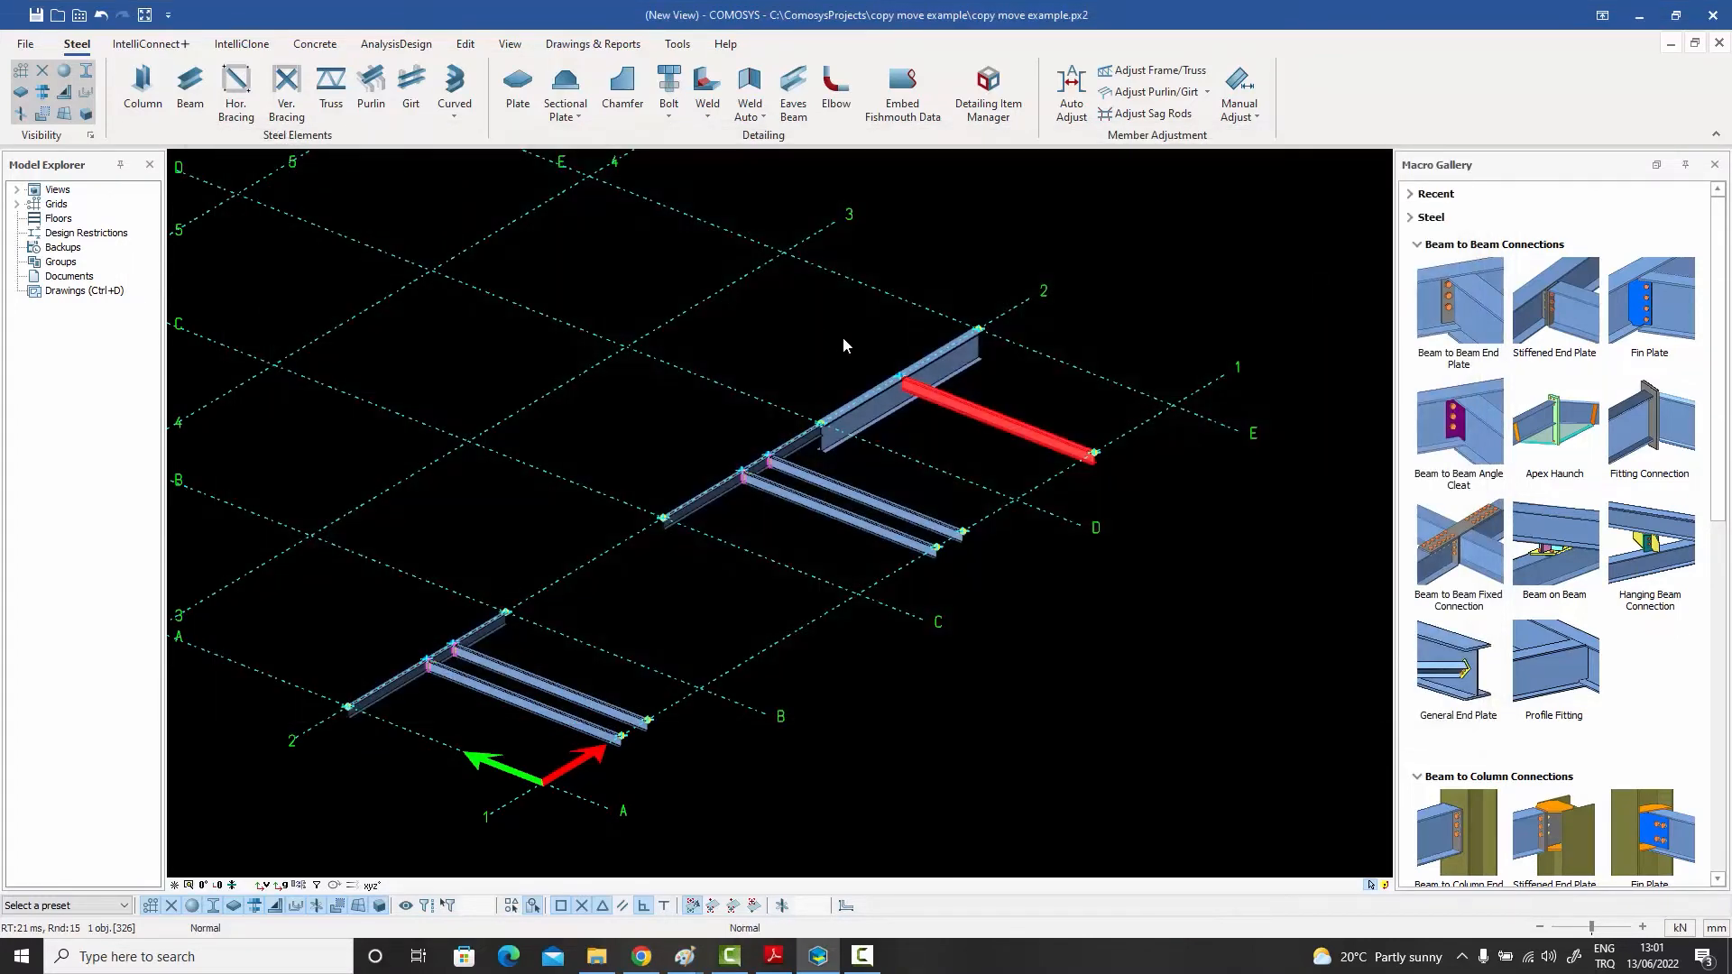
scroll(936, 390, "up", 5)
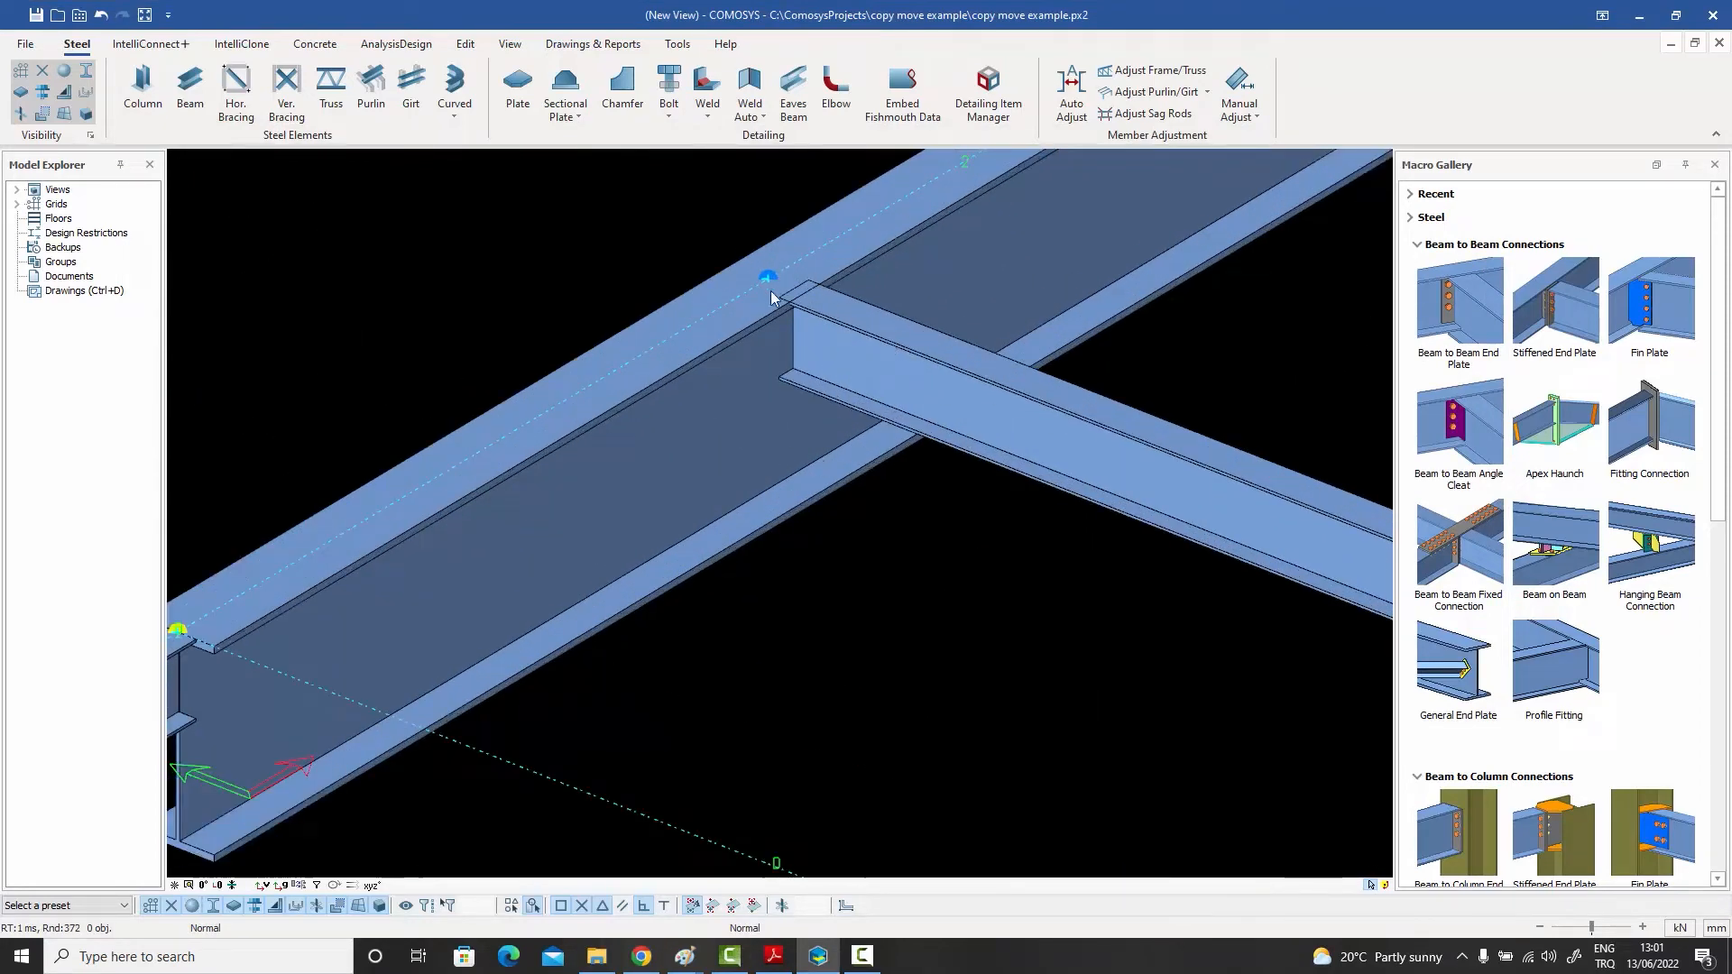
scroll(793, 354, "down", 1)
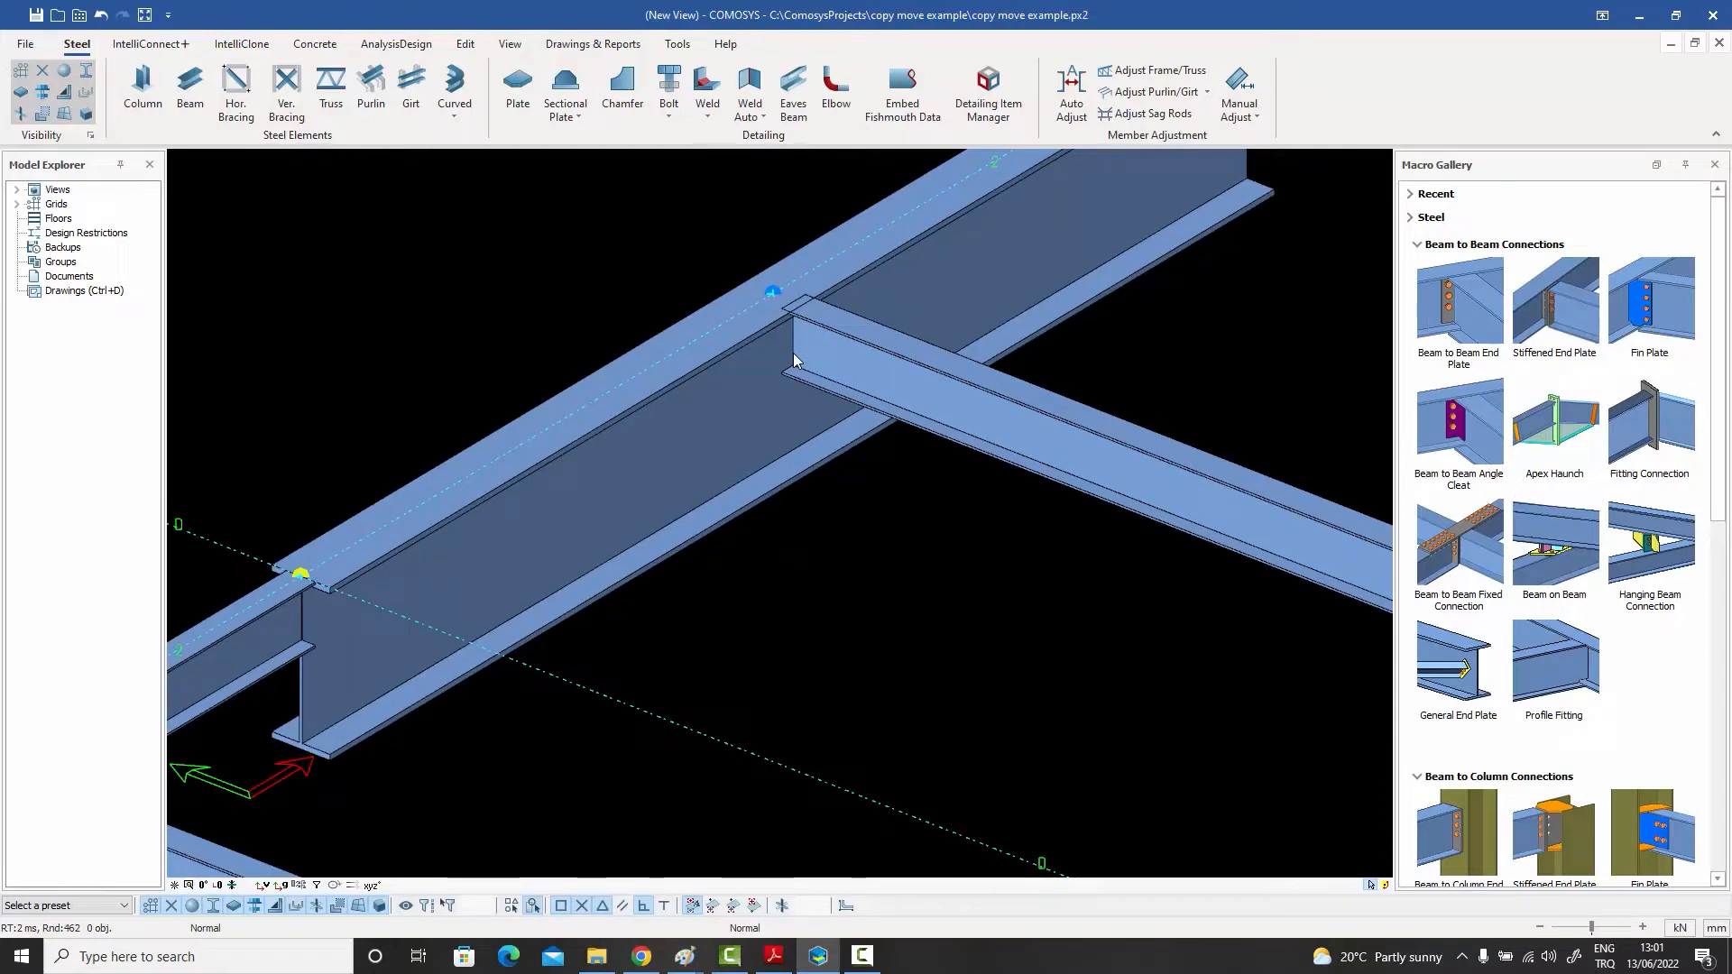
key("ctrl+z")
scroll(793, 353, "down", 5)
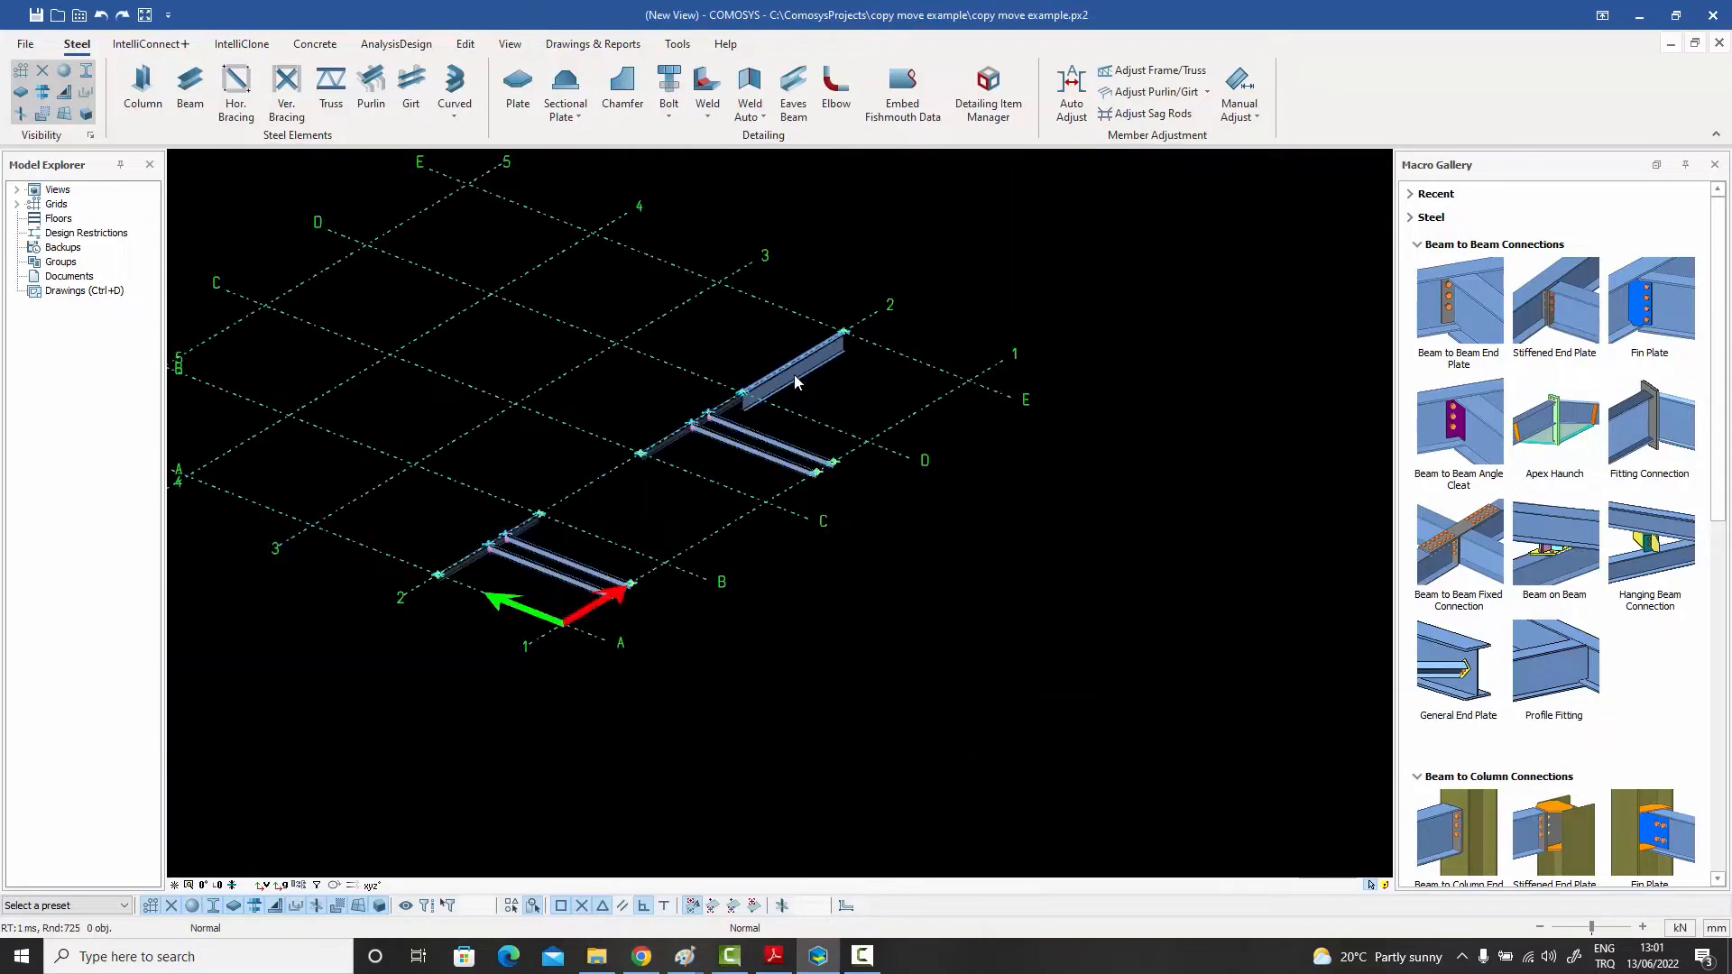
- Start a linear special copy of the original secondary beam and turn off Check Profile Name in its profile elimination checks
scroll(717, 461, "up", 2)
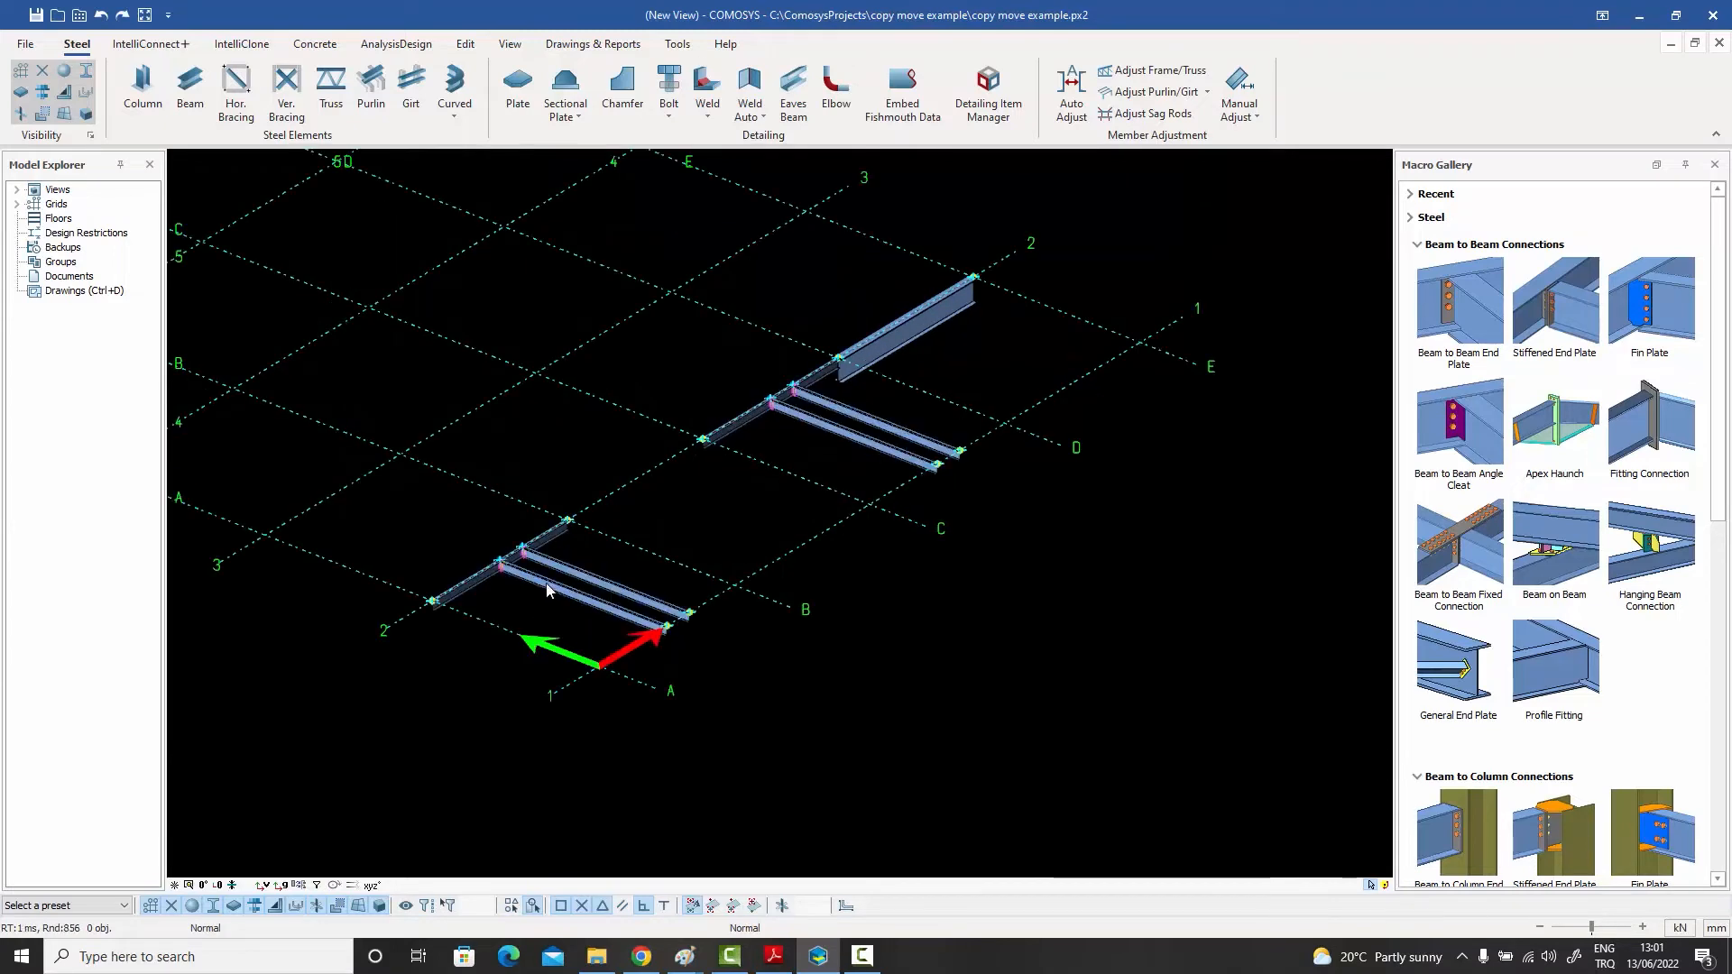
right_click(546, 586)
mouse_move(637, 327)
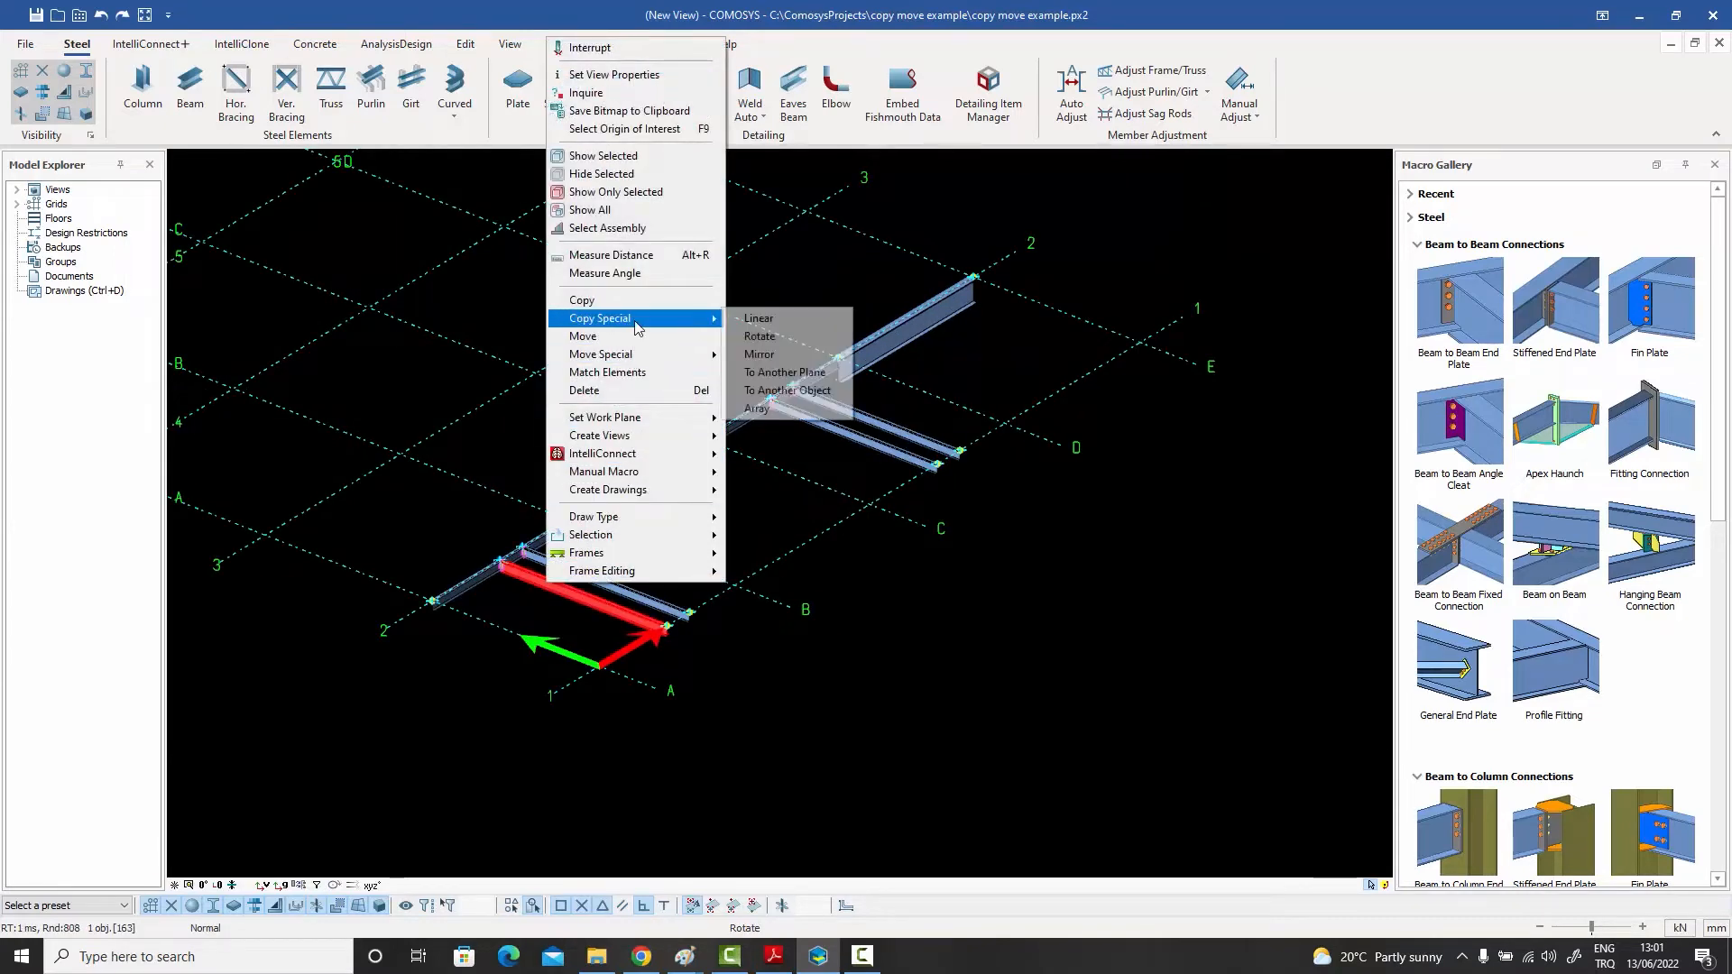
left_click(756, 319)
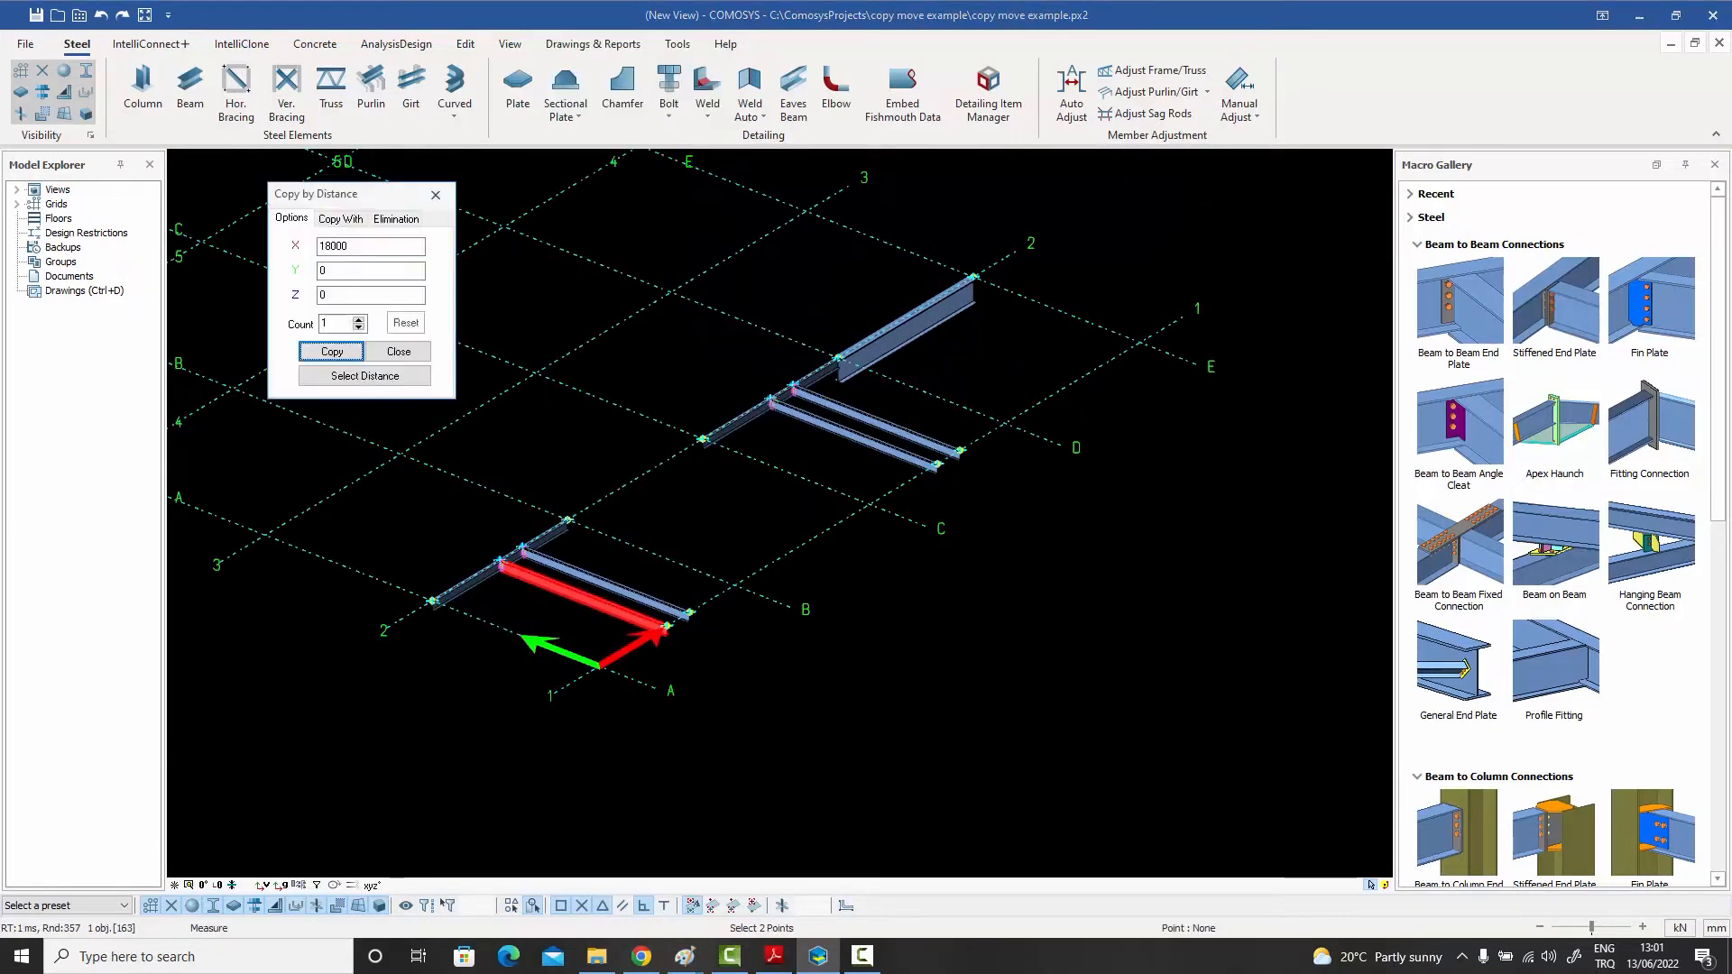
left_click(393, 224)
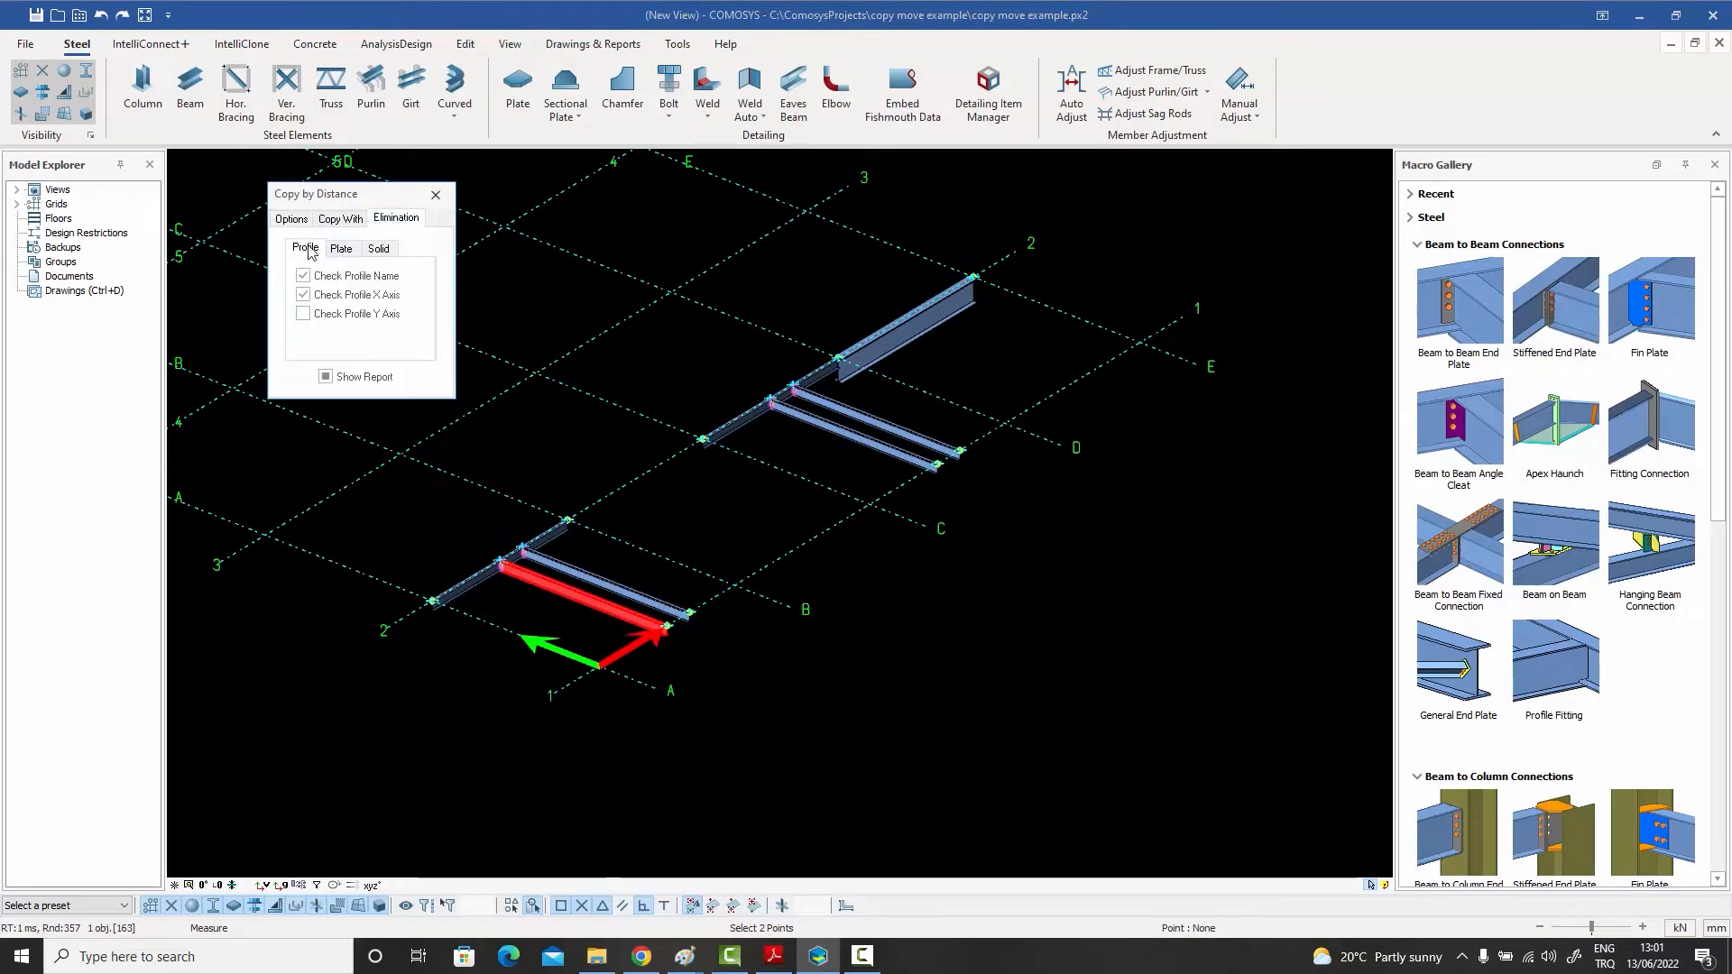
left_click(304, 276)
left_click(361, 278)
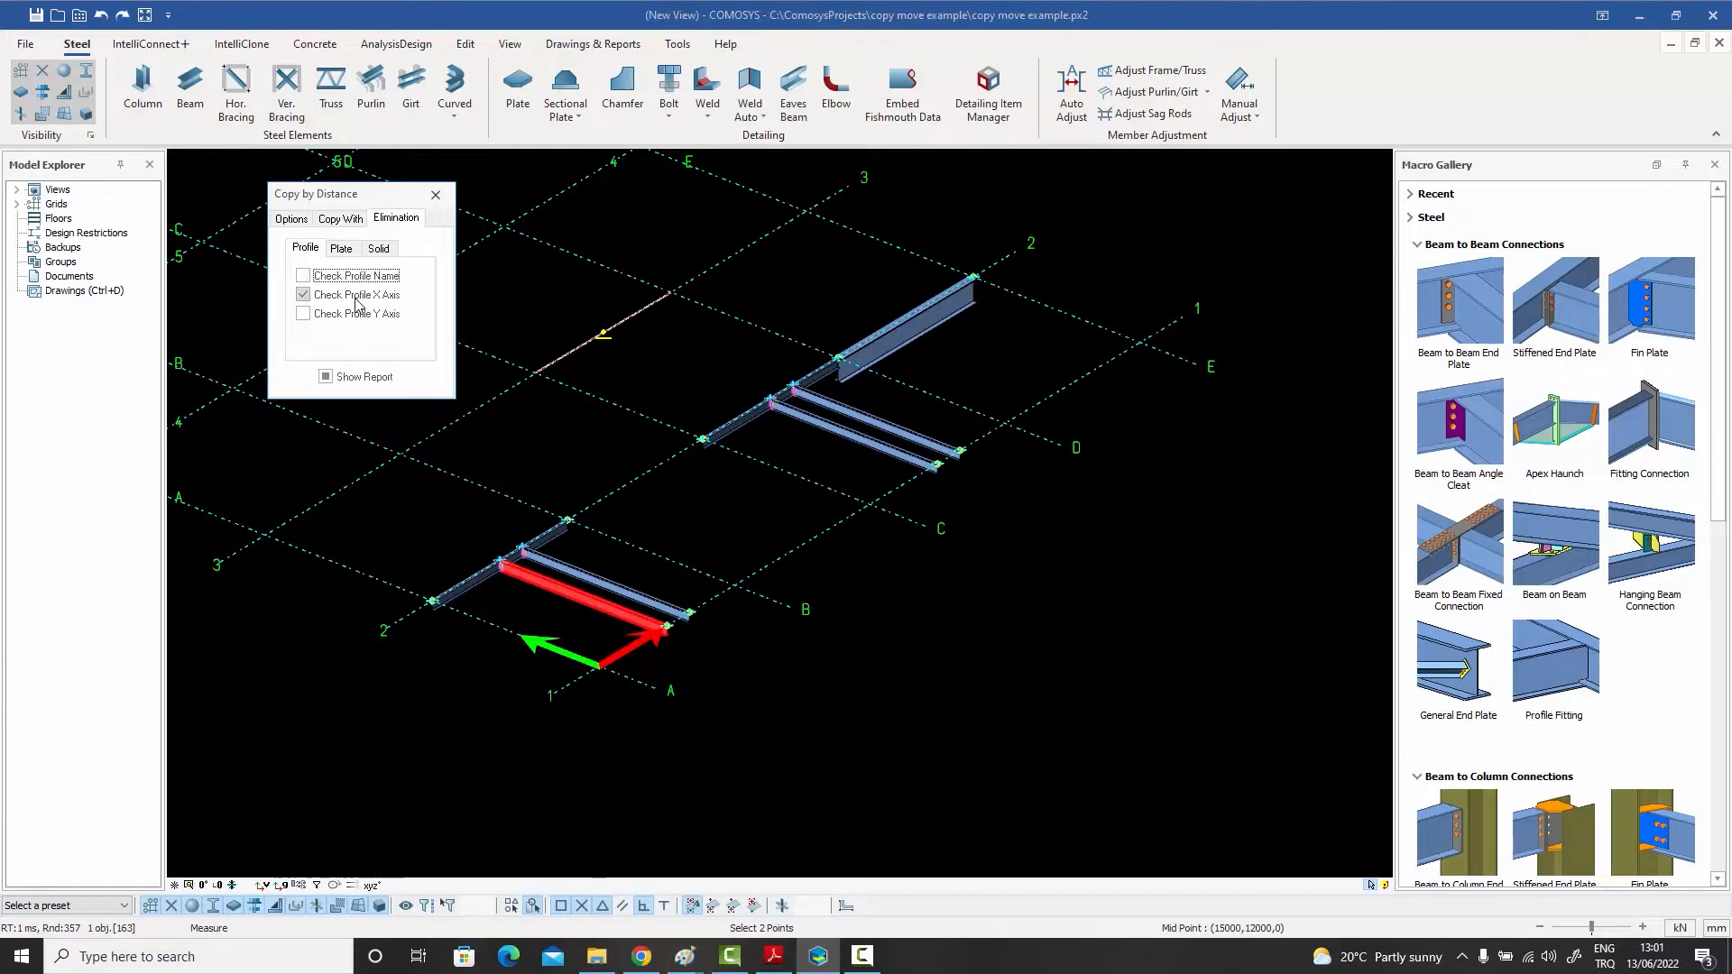
- Copy the secondary beam once to the deeper main beam, 18000 mm along X with Y 0 and Z 0
left_click(291, 220)
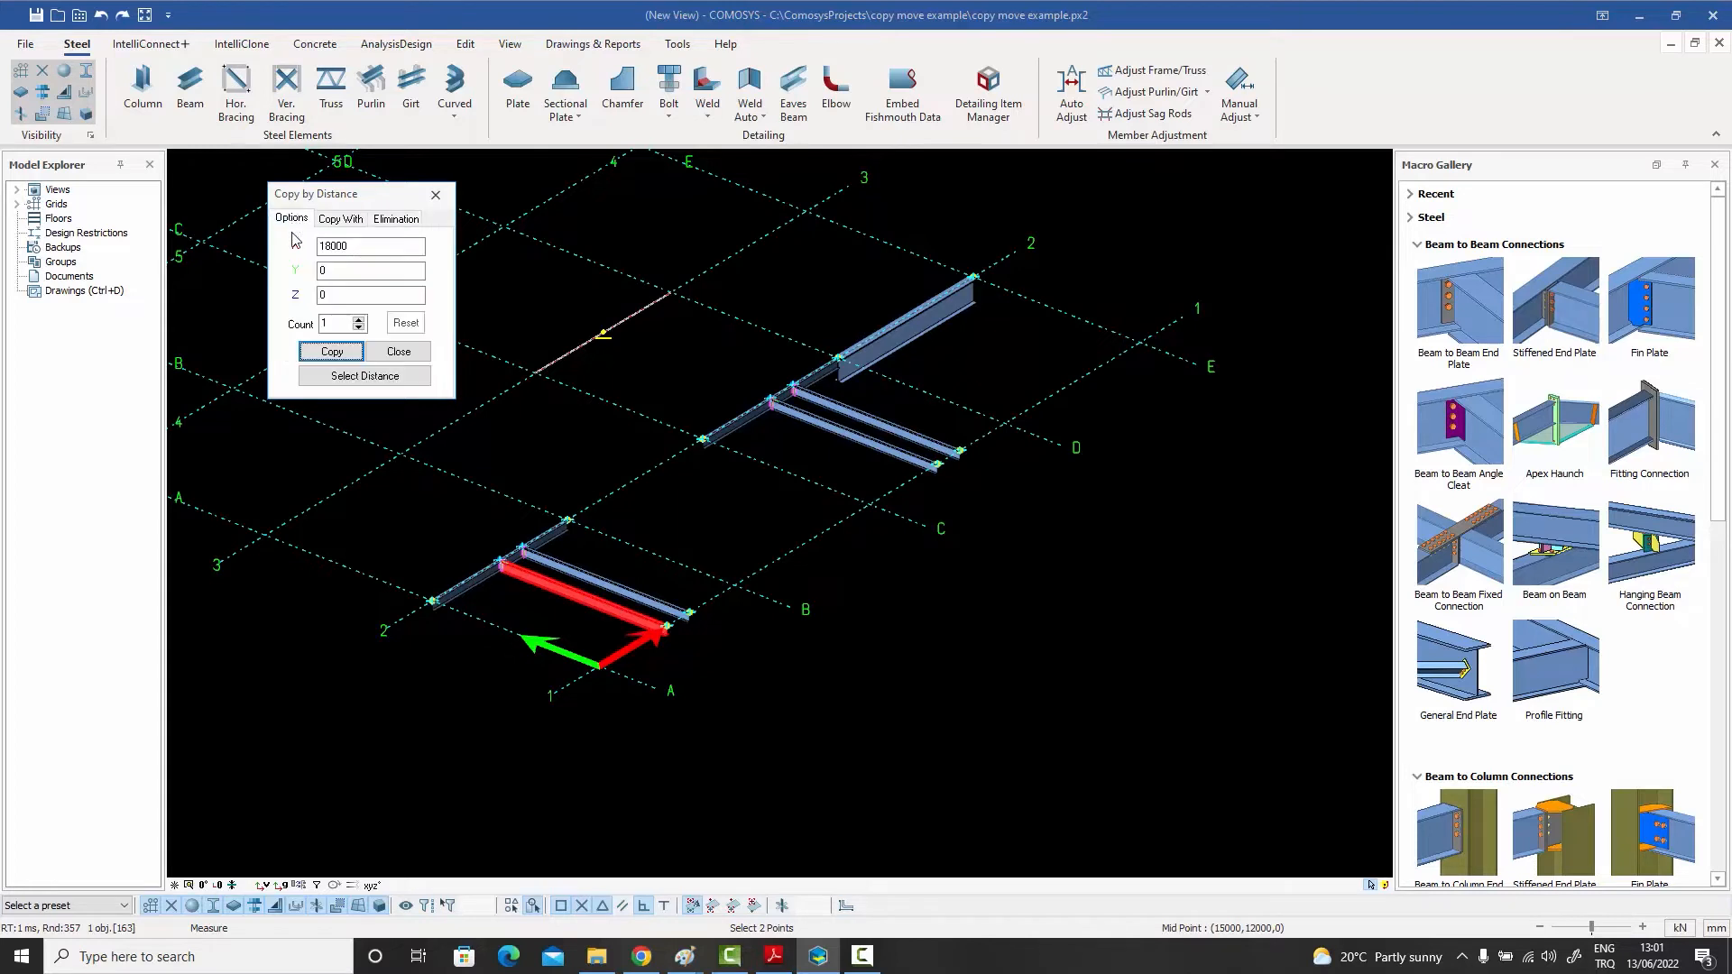
left_click(330, 352)
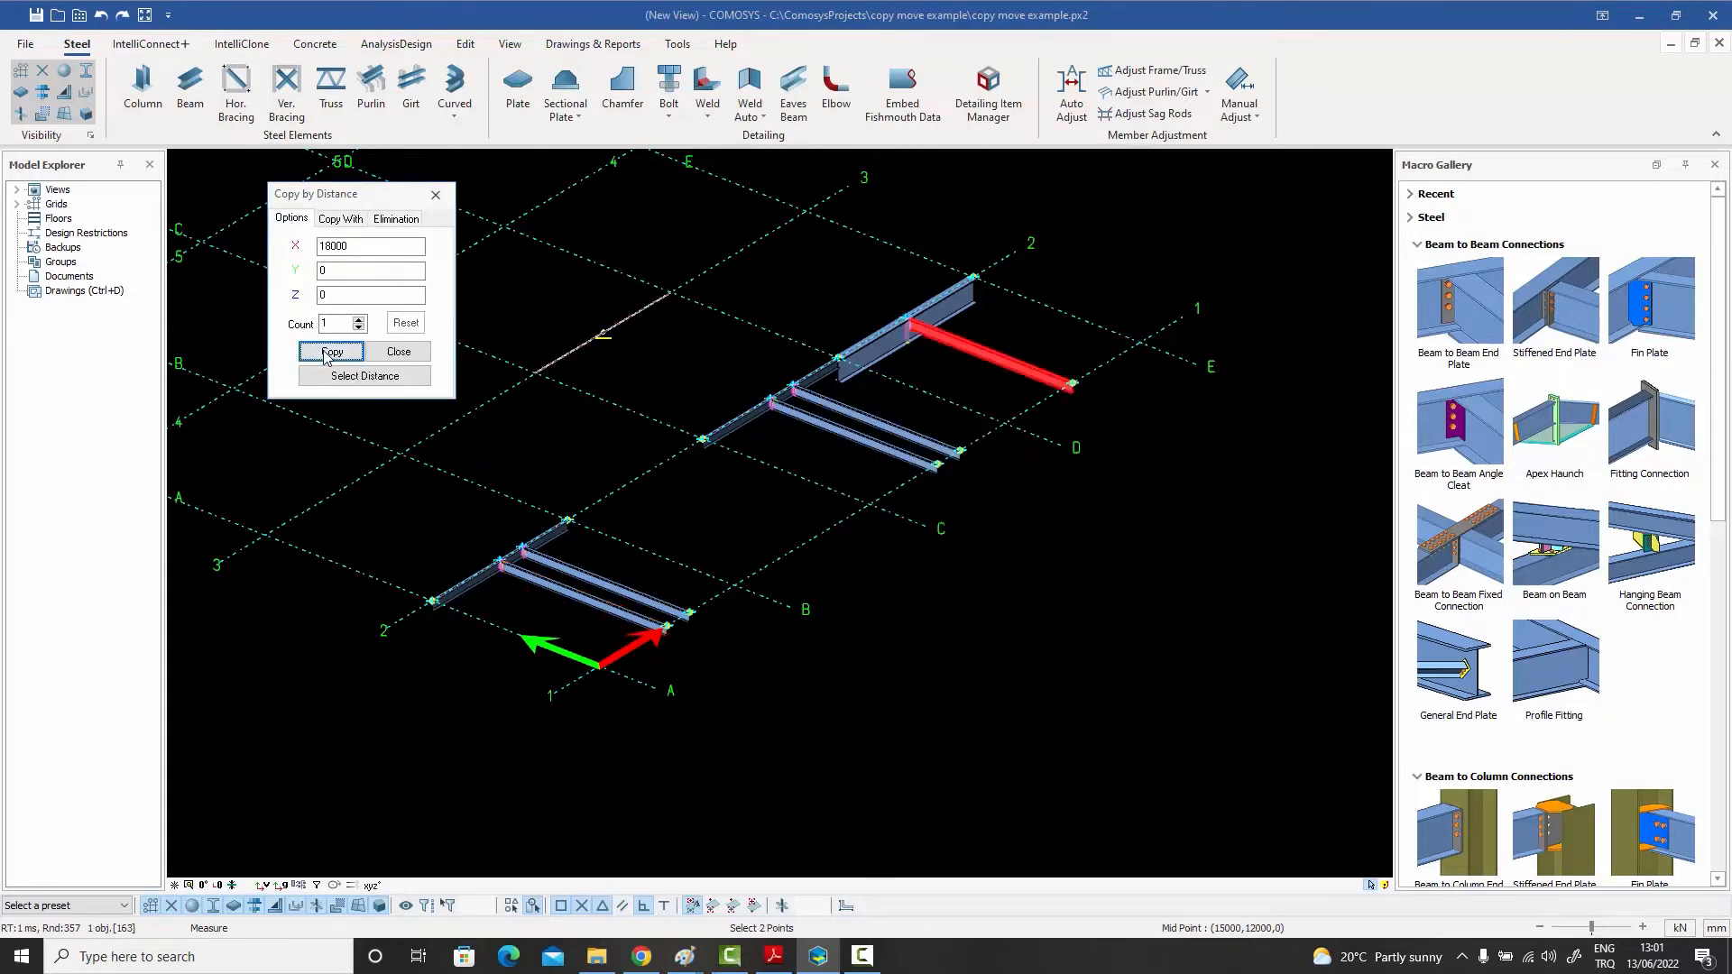
left_click(436, 195)
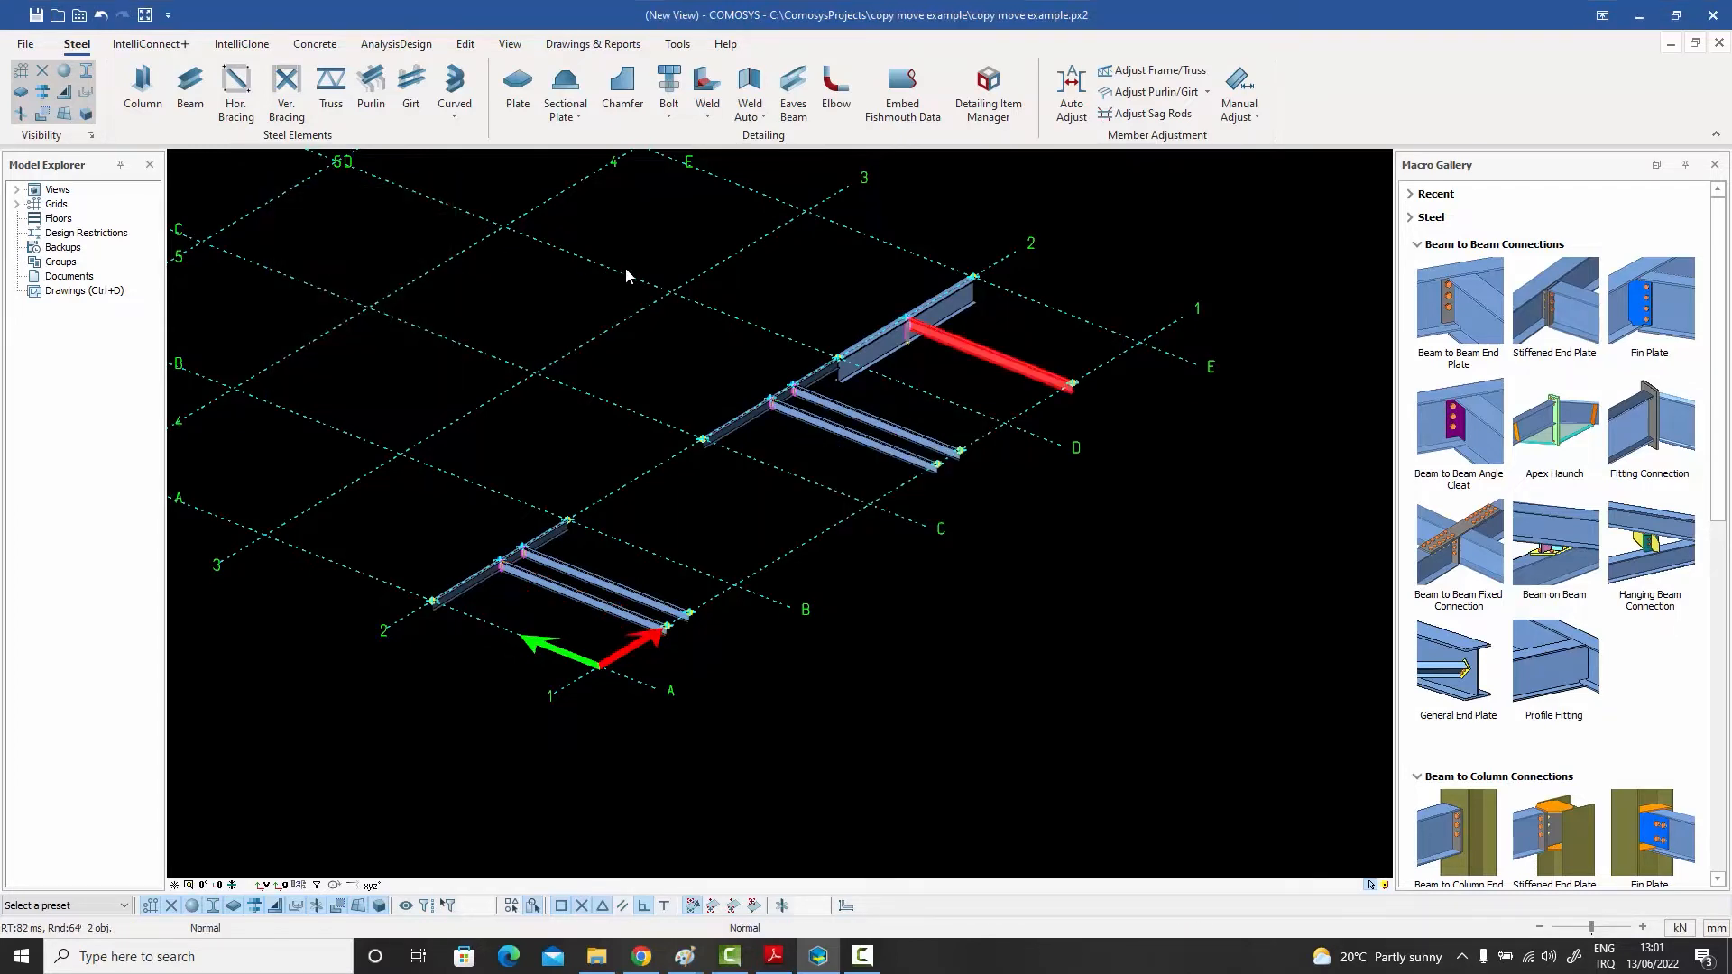
- Examine the copied beam's connection at the deeper main beam and compare it with the connections on the shallower main beam
scroll(905, 317, "up", 5)
scroll(889, 329, "up", 5)
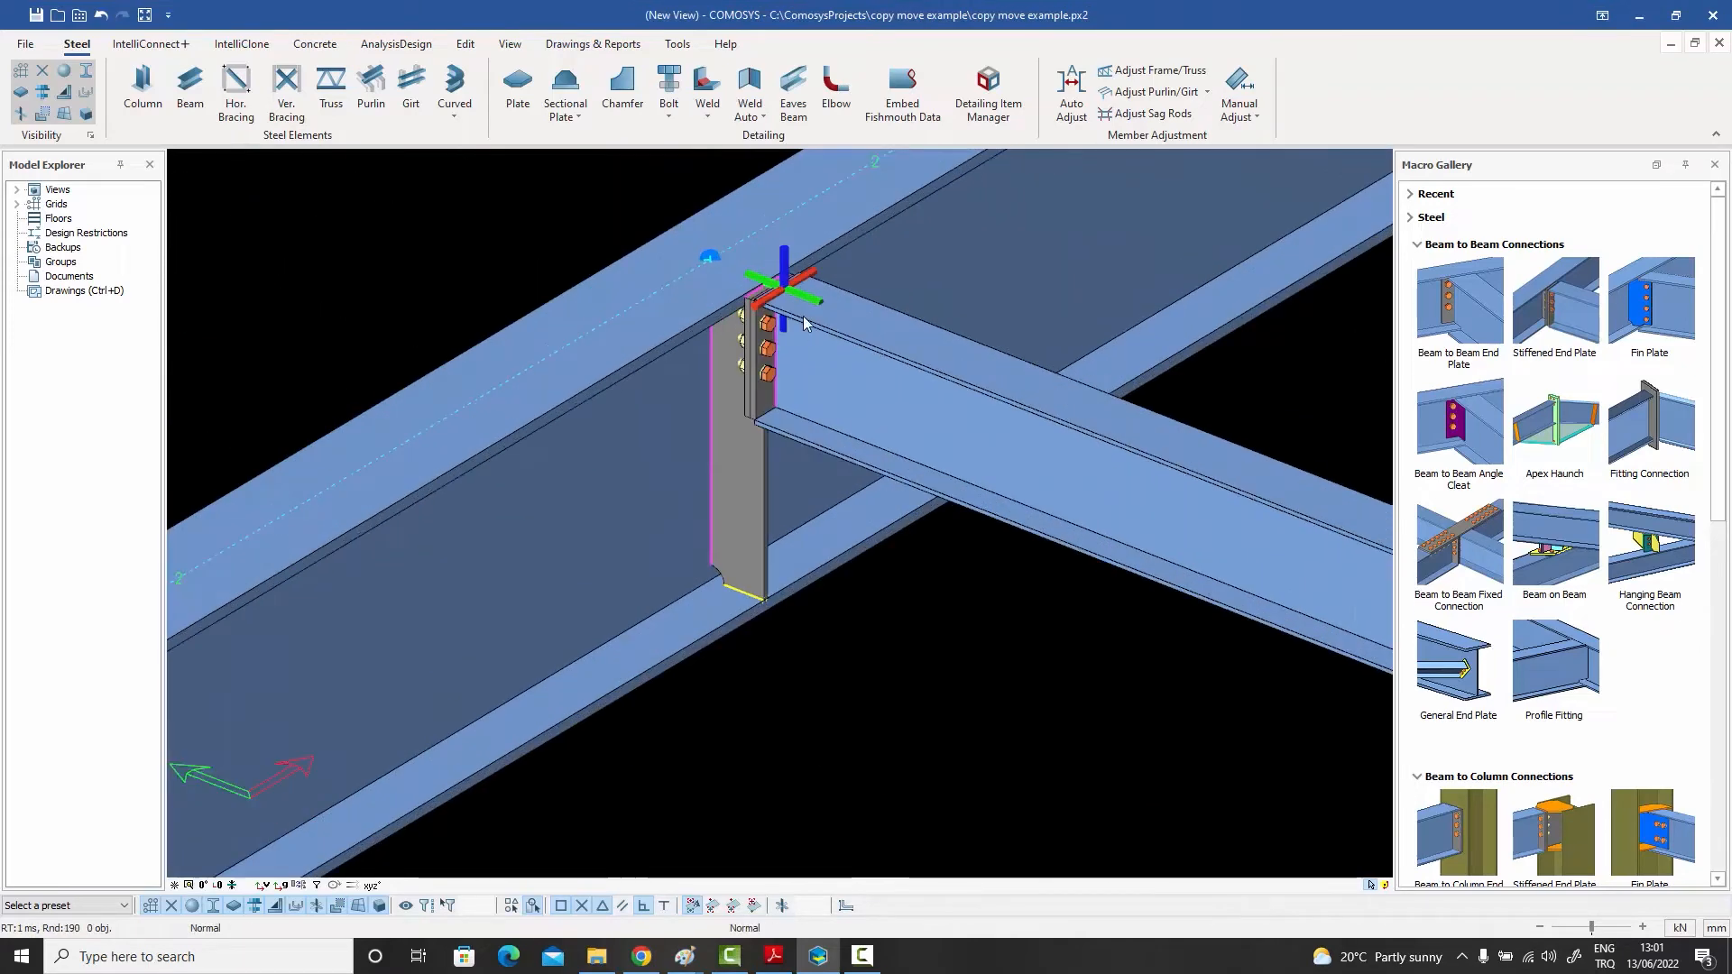
scroll(790, 442, "down", 8)
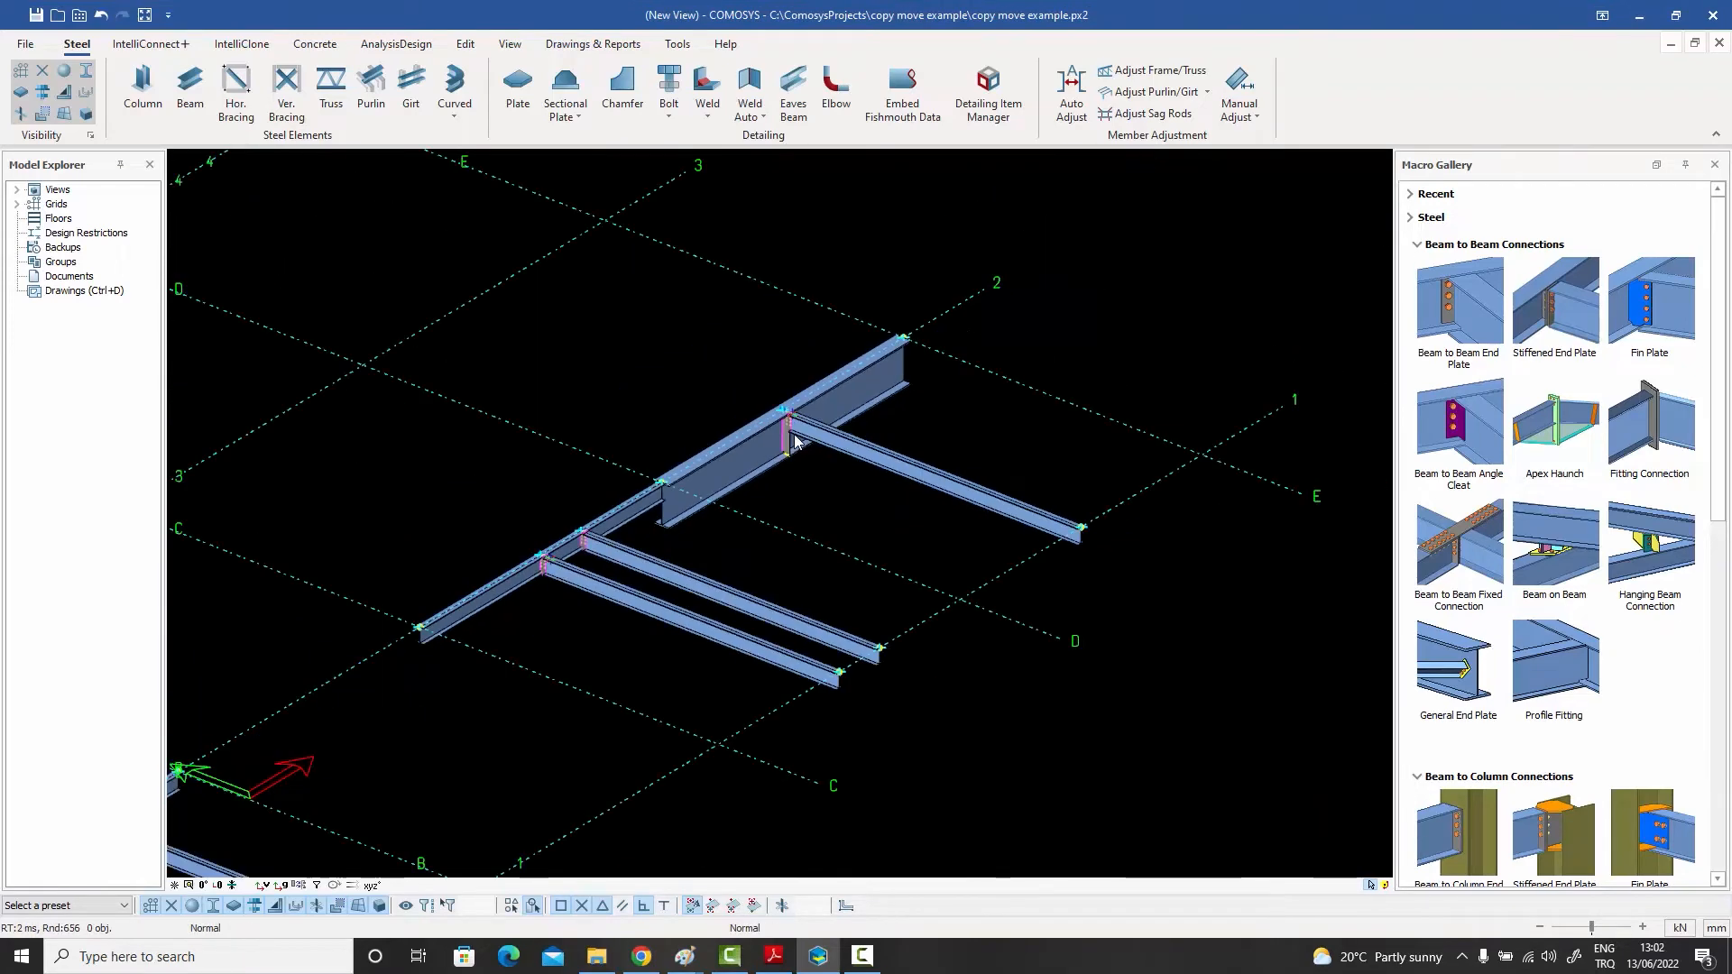
scroll(474, 644, "up", 3)
scroll(474, 643, "up", 5)
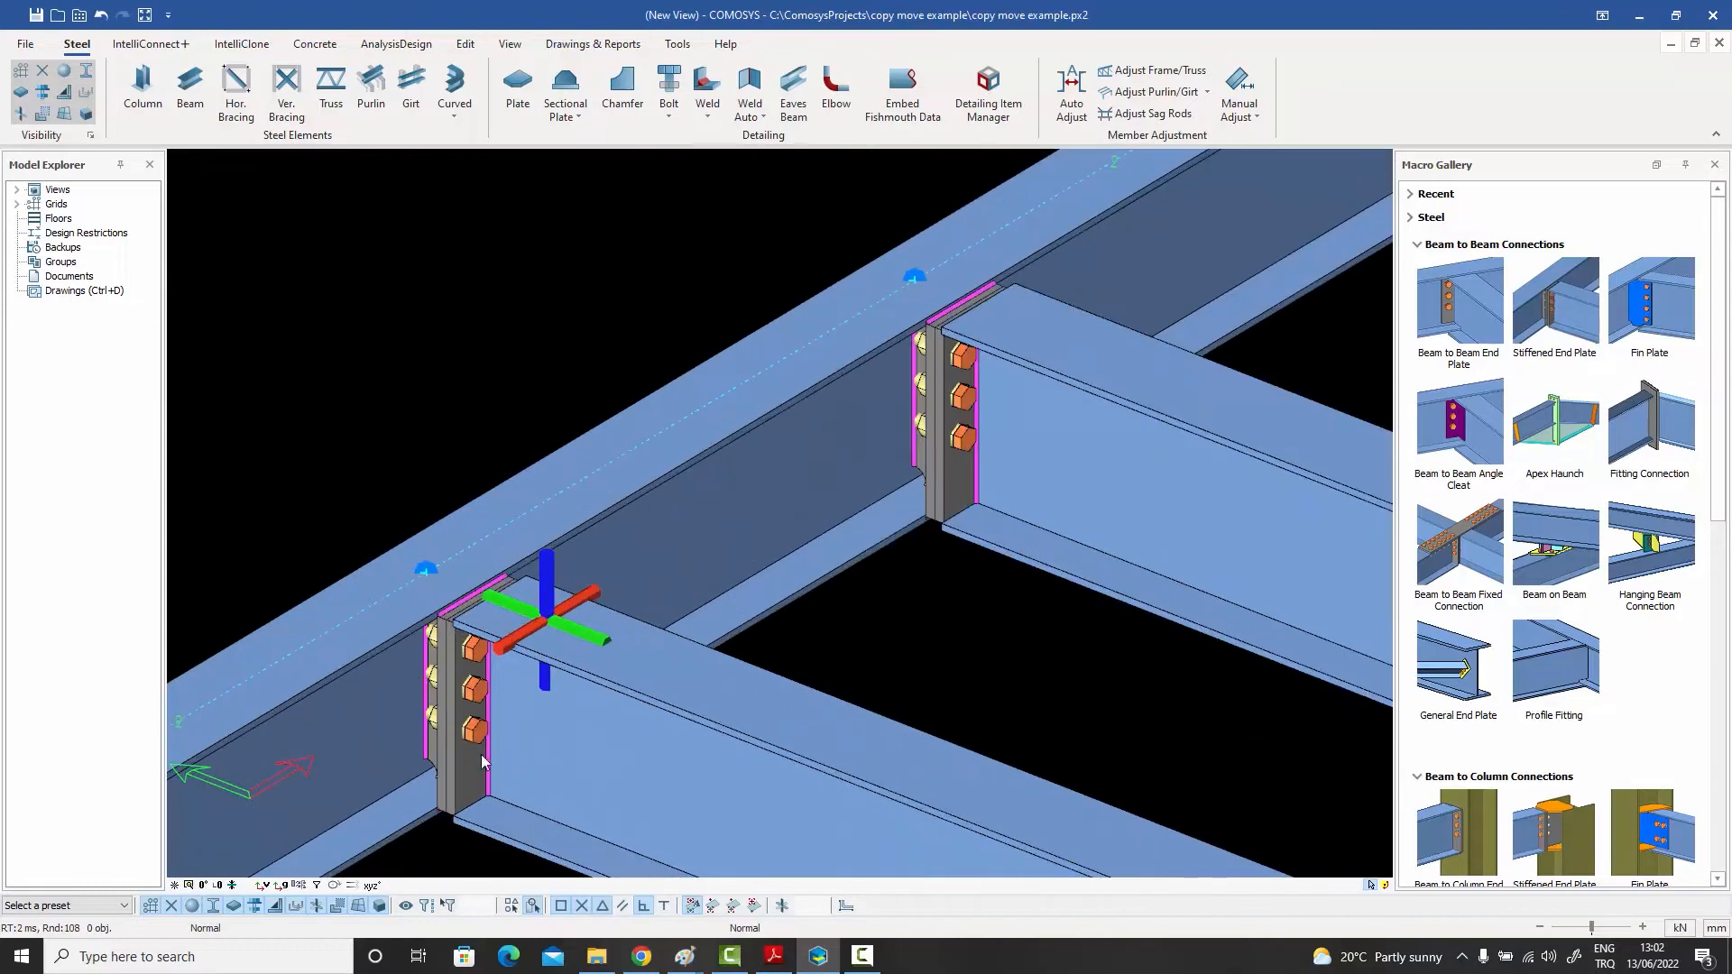
scroll(483, 616, "down", 8)
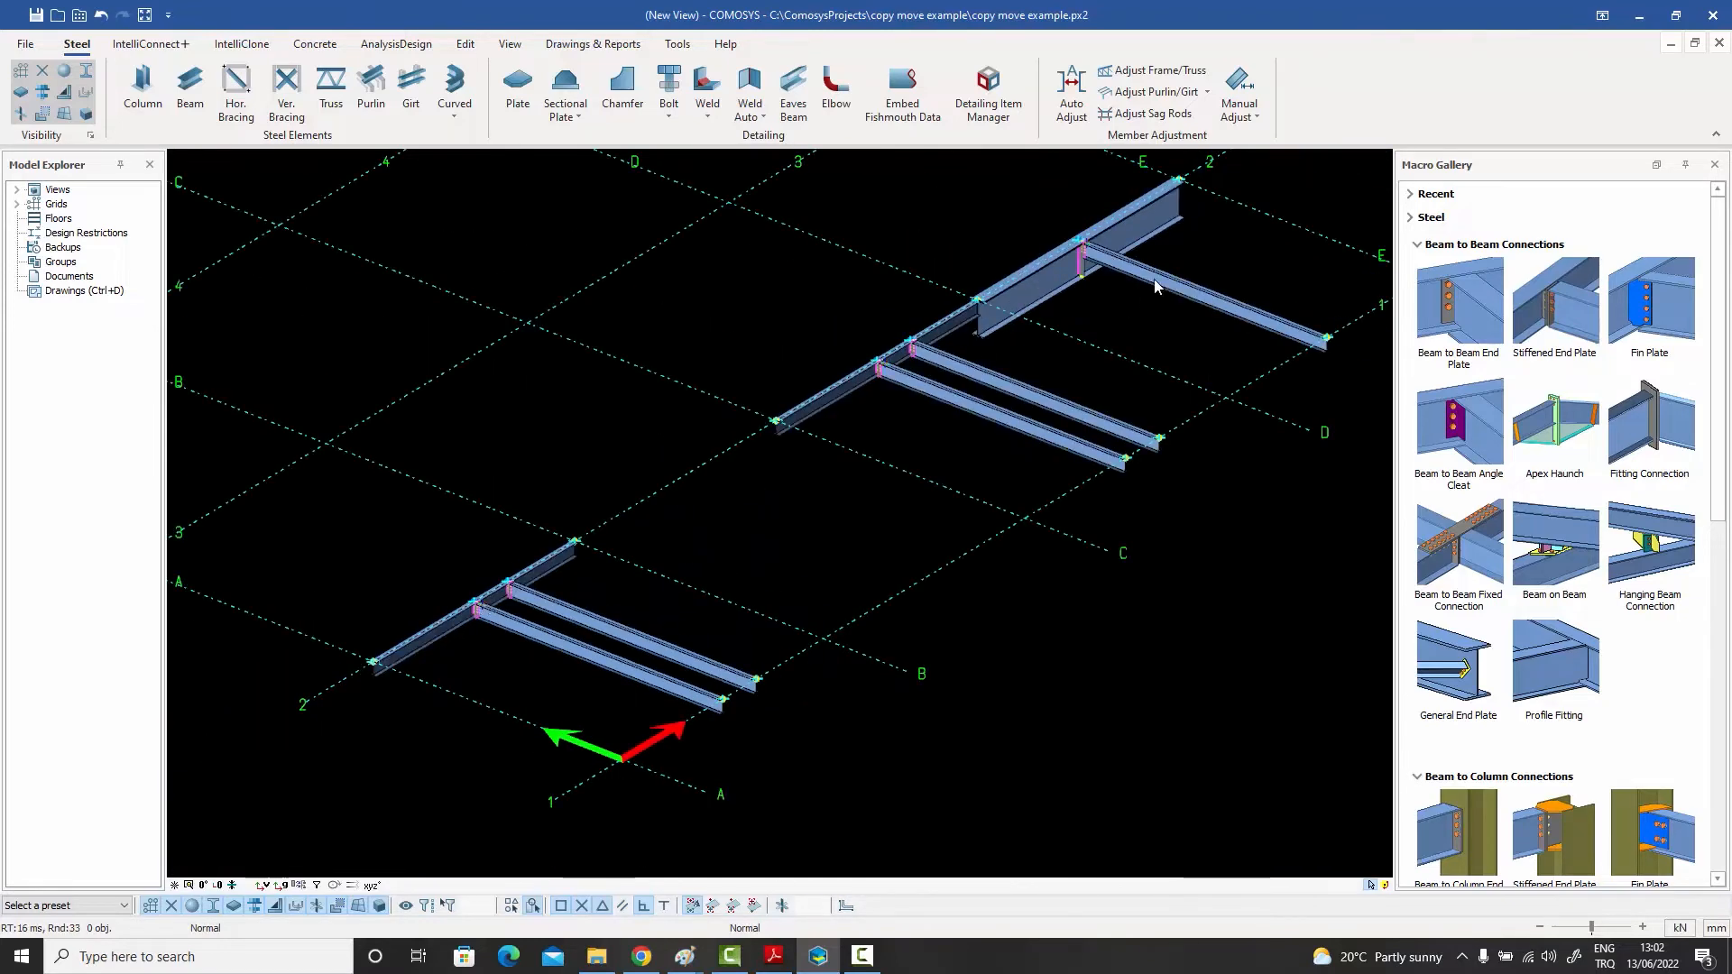
scroll(1123, 286, "up", 3)
scroll(1123, 286, "up", 5)
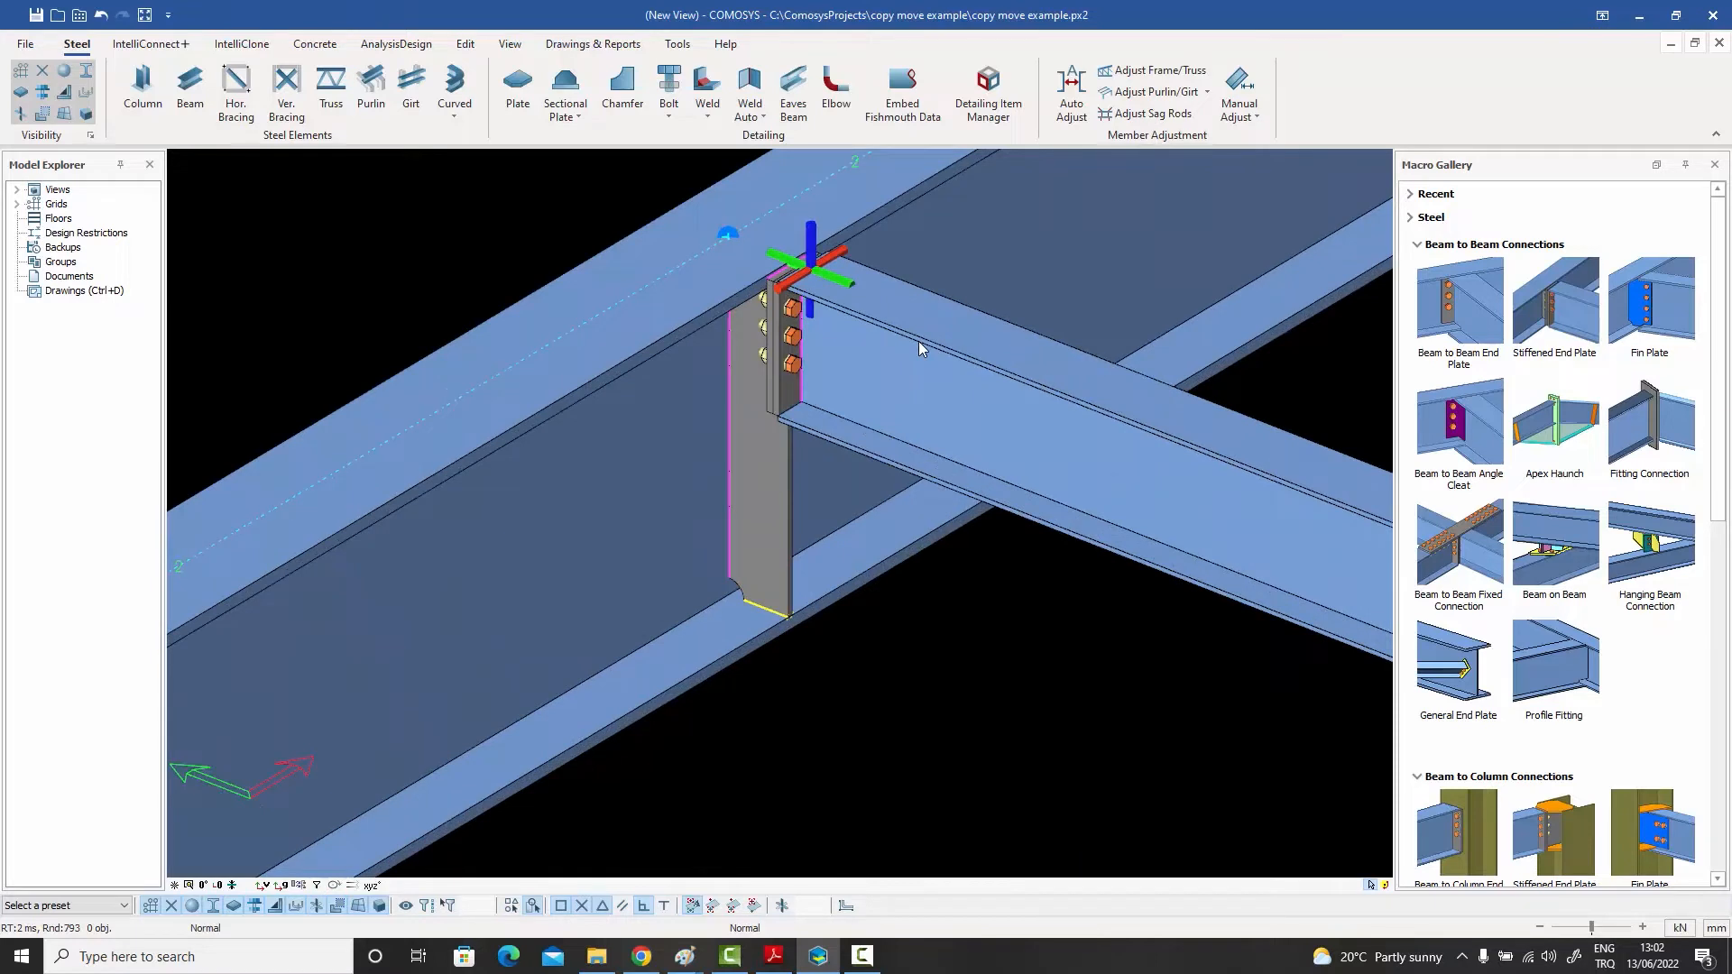
middle_click_drag(919, 342, 893, 369)
left_click(628, 429)
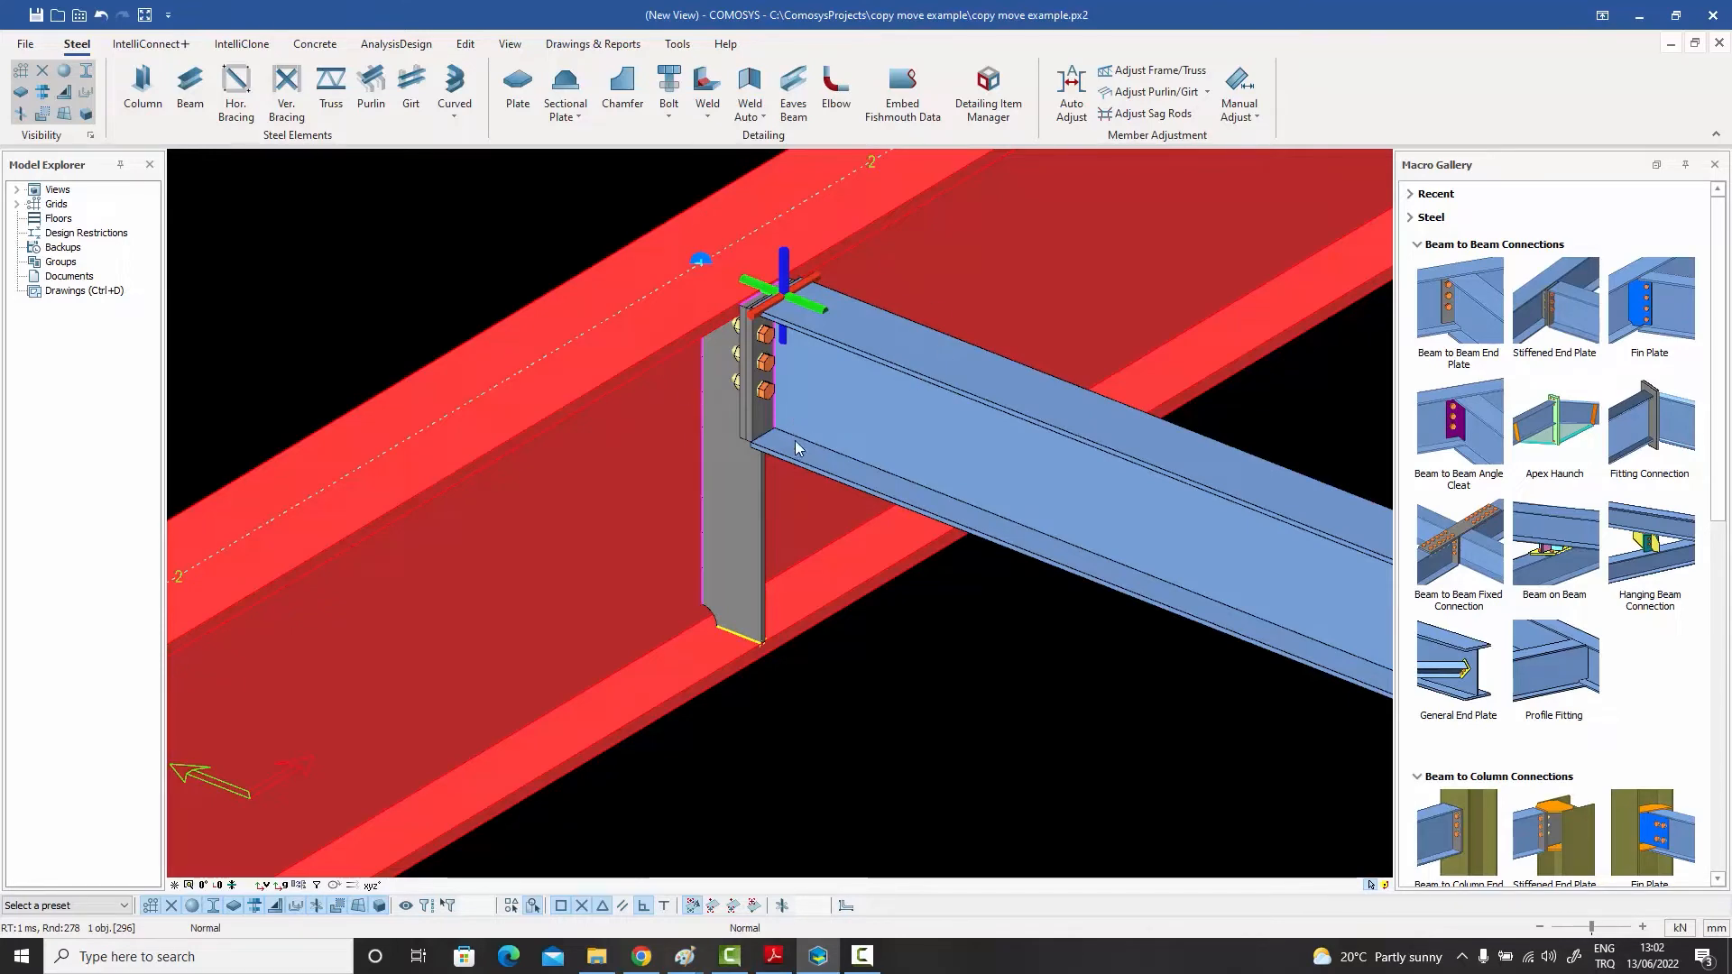
left_click(869, 708)
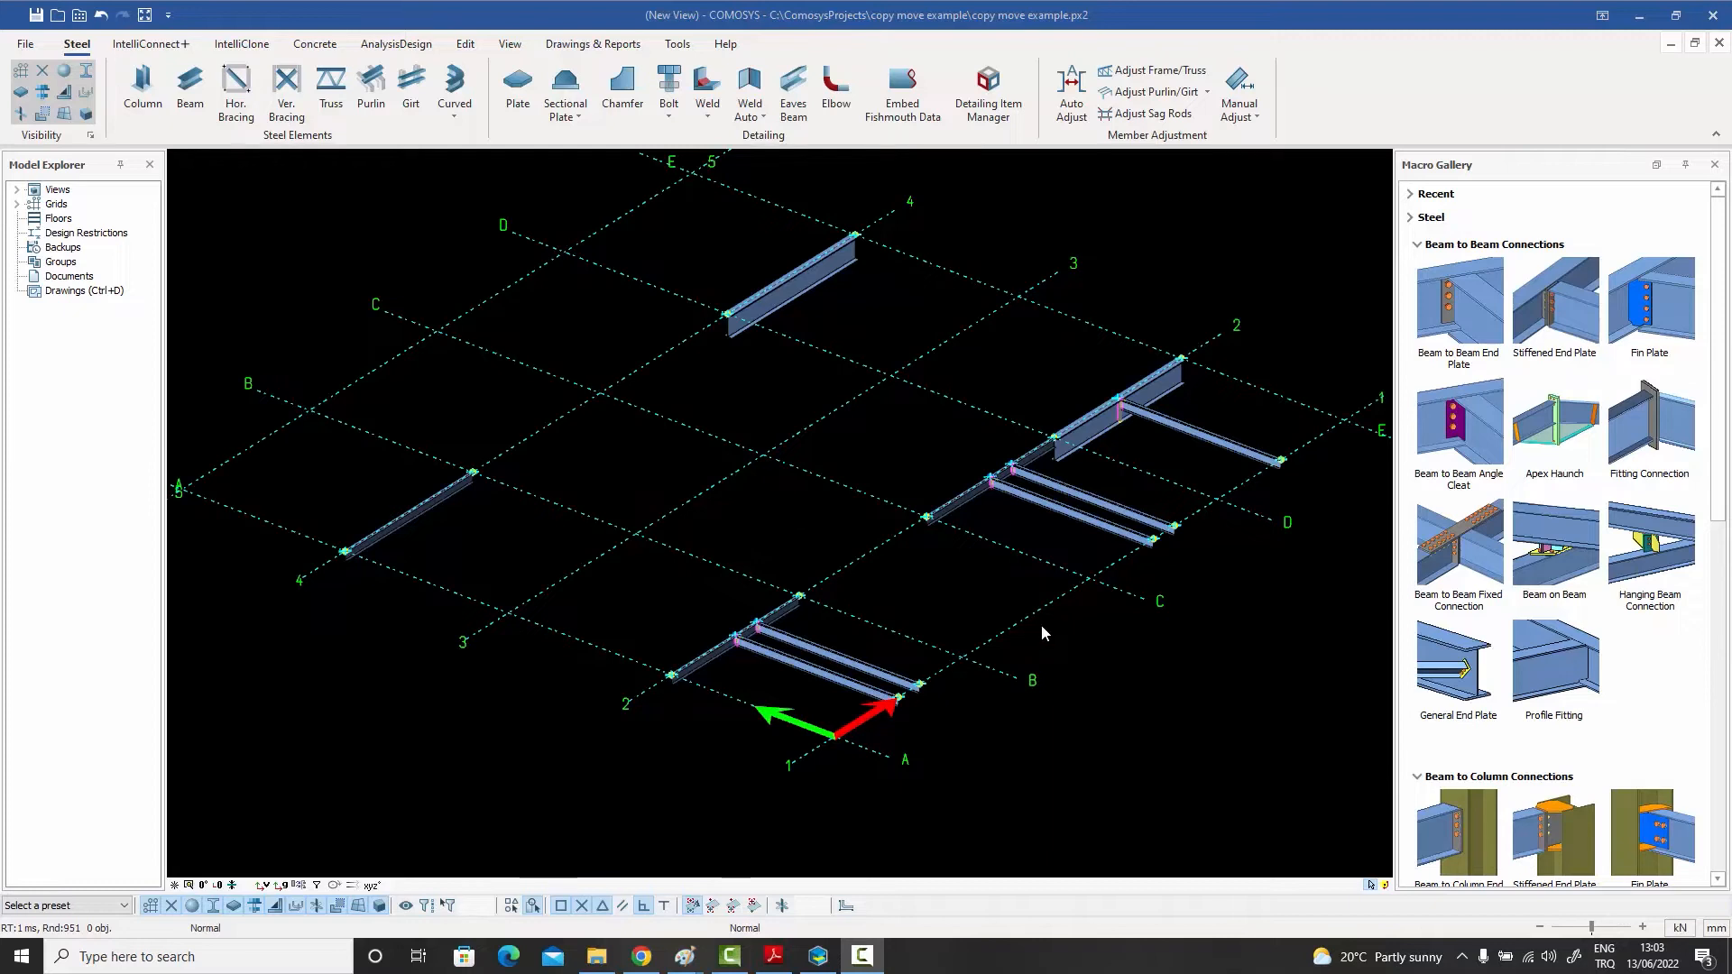
- Start a mirror copy of the original secondary beam and its copy on the deeper main beam, defining the mirror plane along grid line 3
left_click(800, 666)
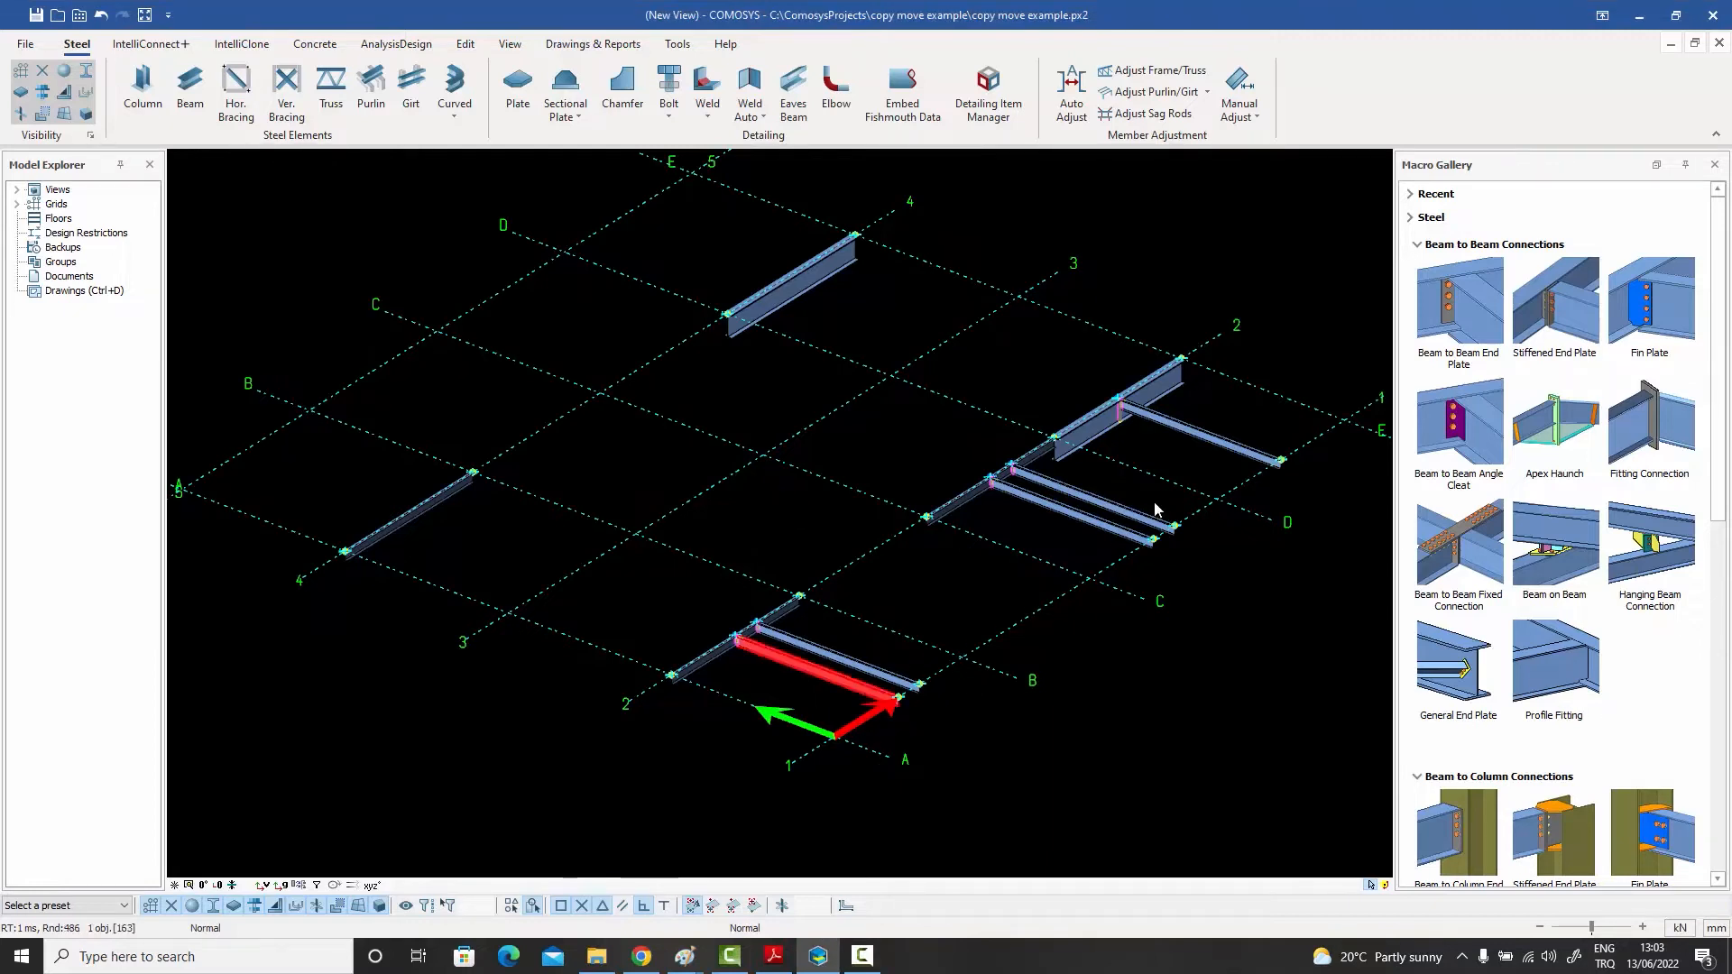
left_click(1218, 448)
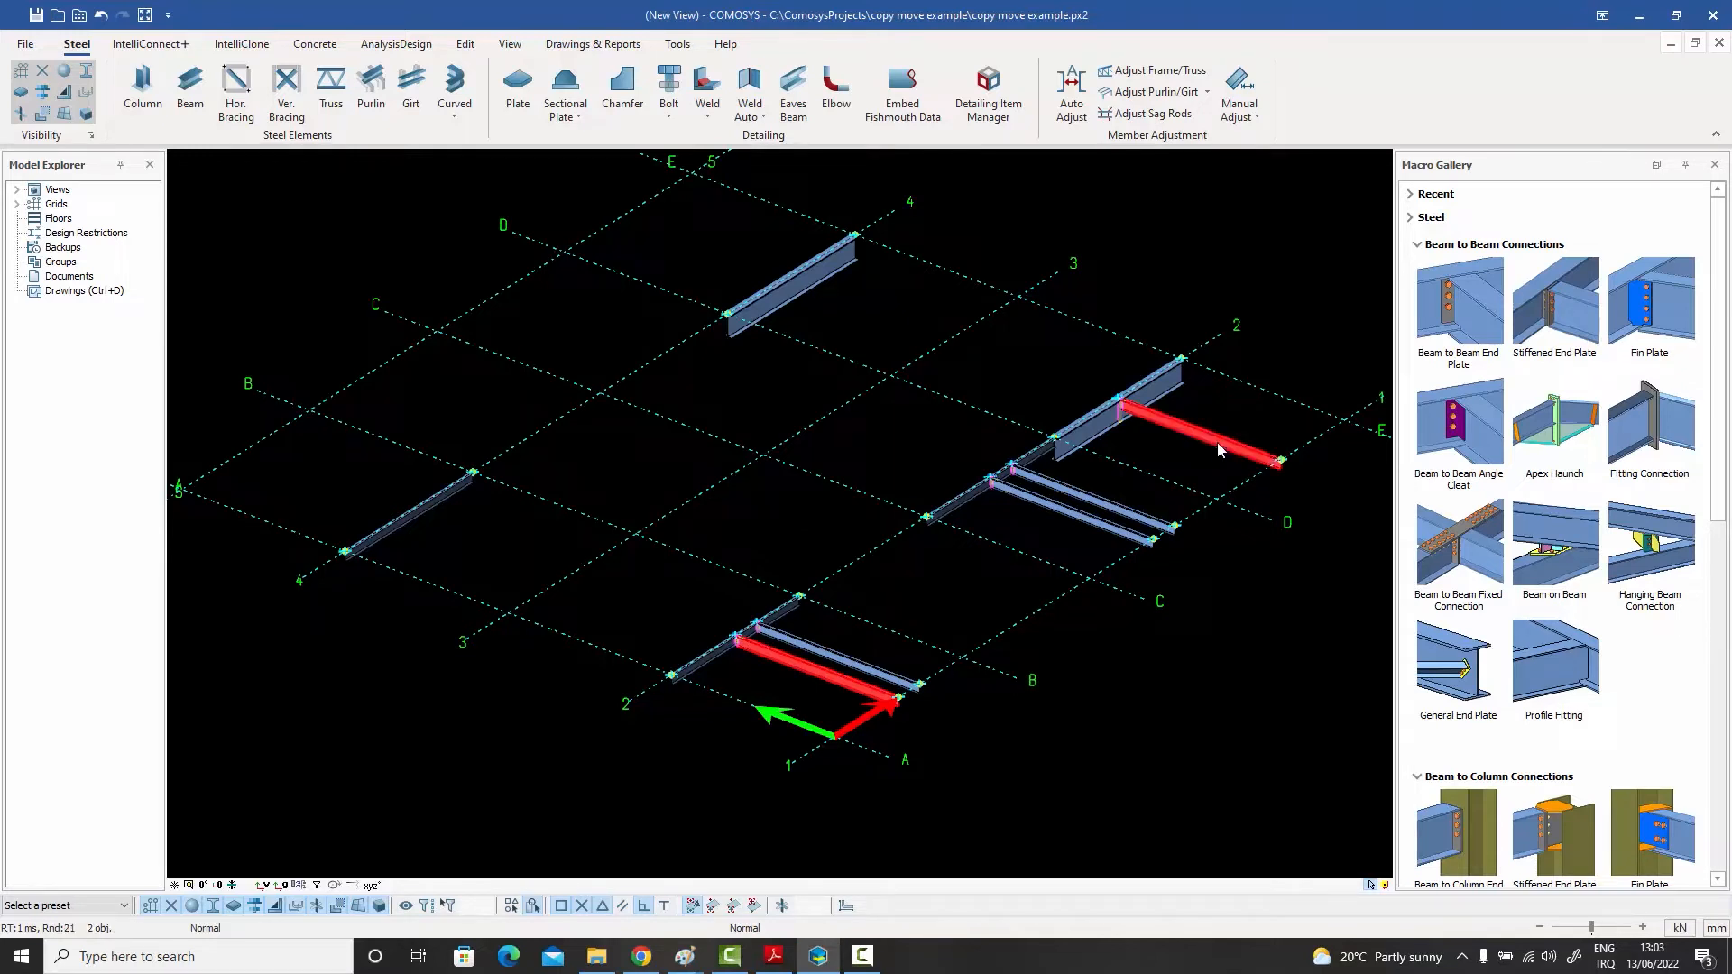
right_click(1066, 362)
mouse_move(1166, 627)
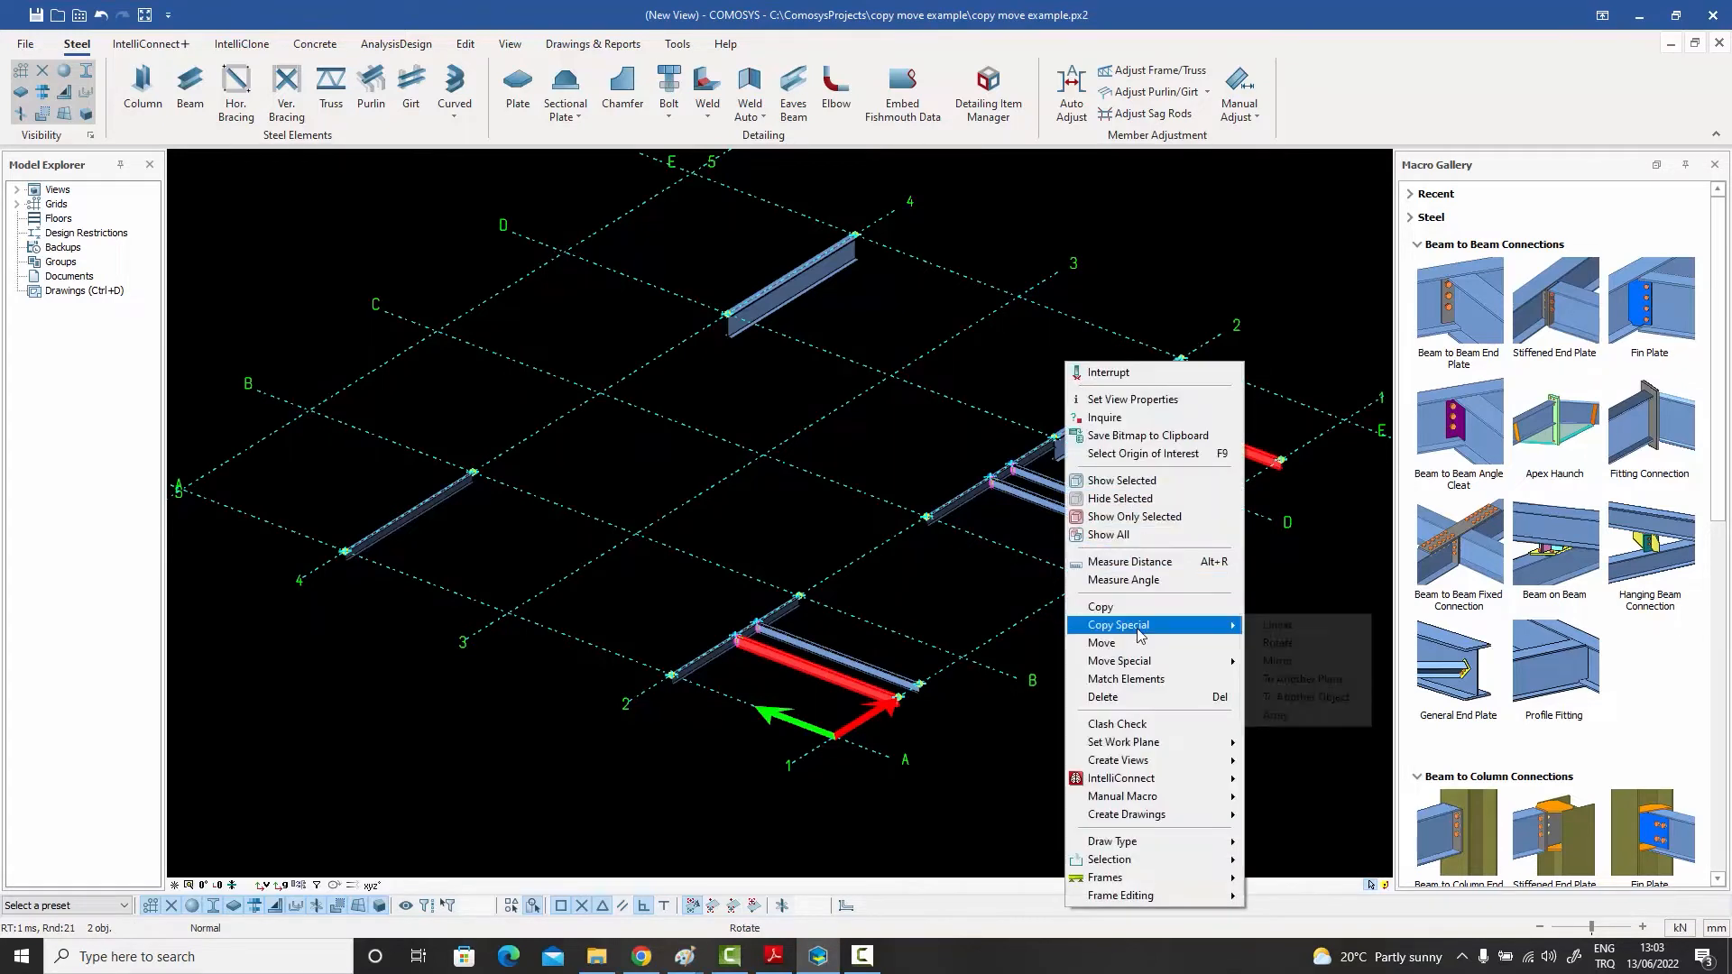
left_click(1278, 663)
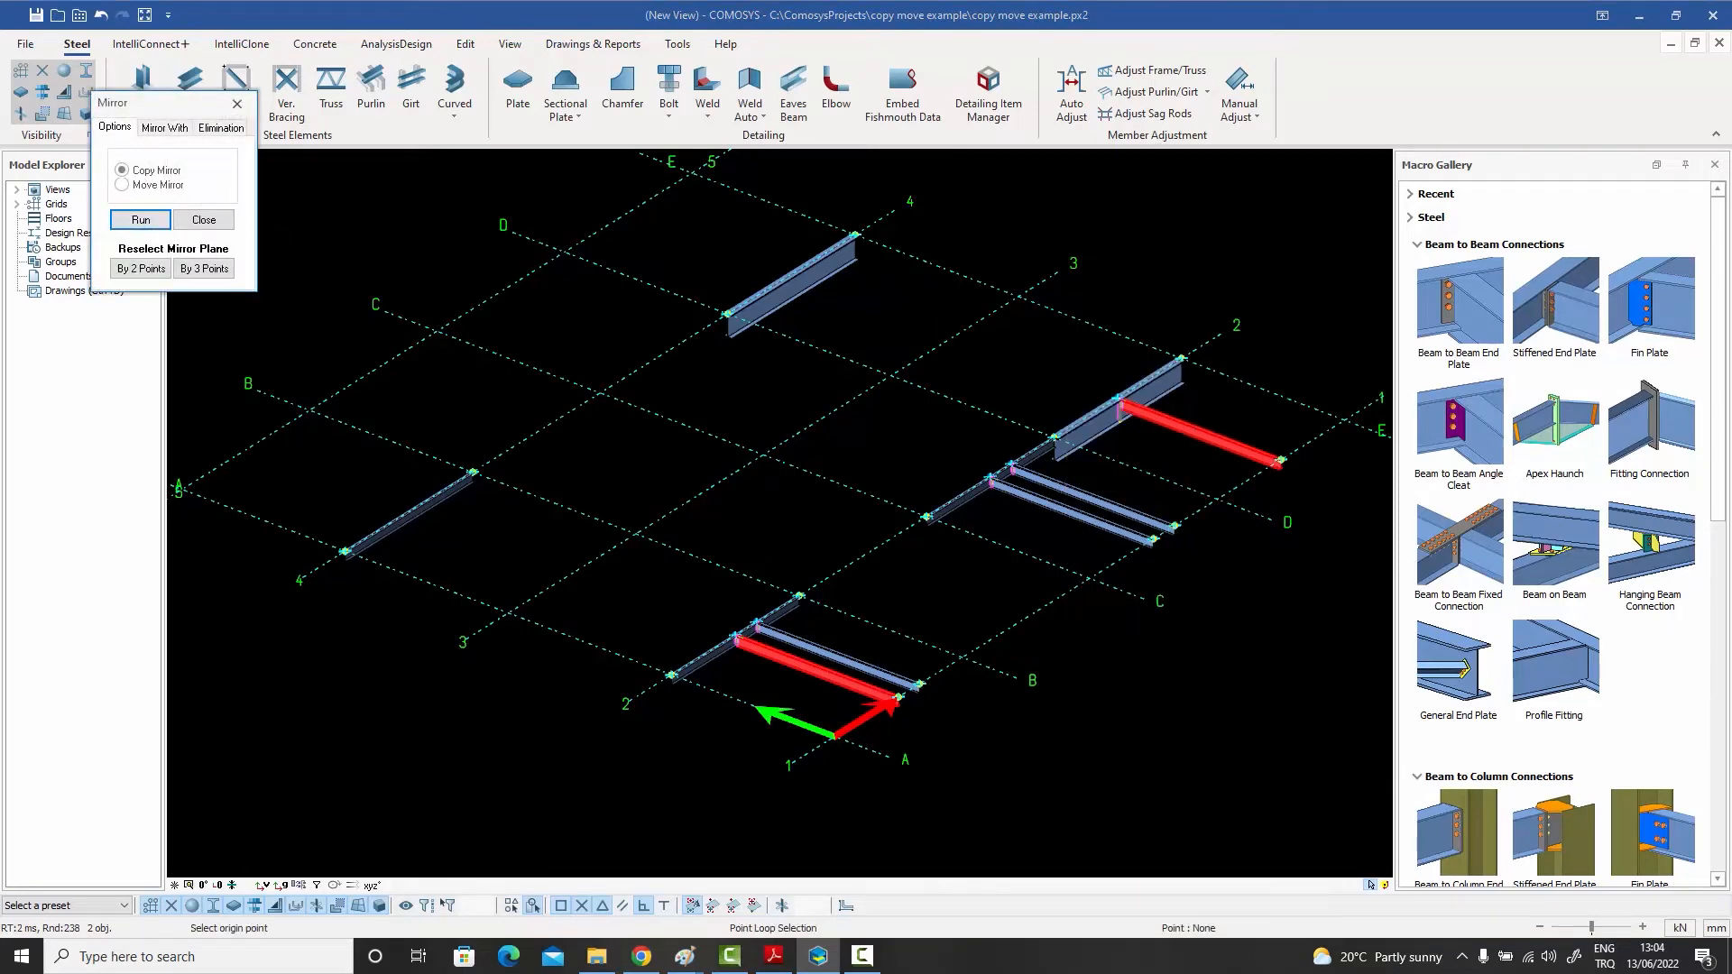
left_click(508, 612)
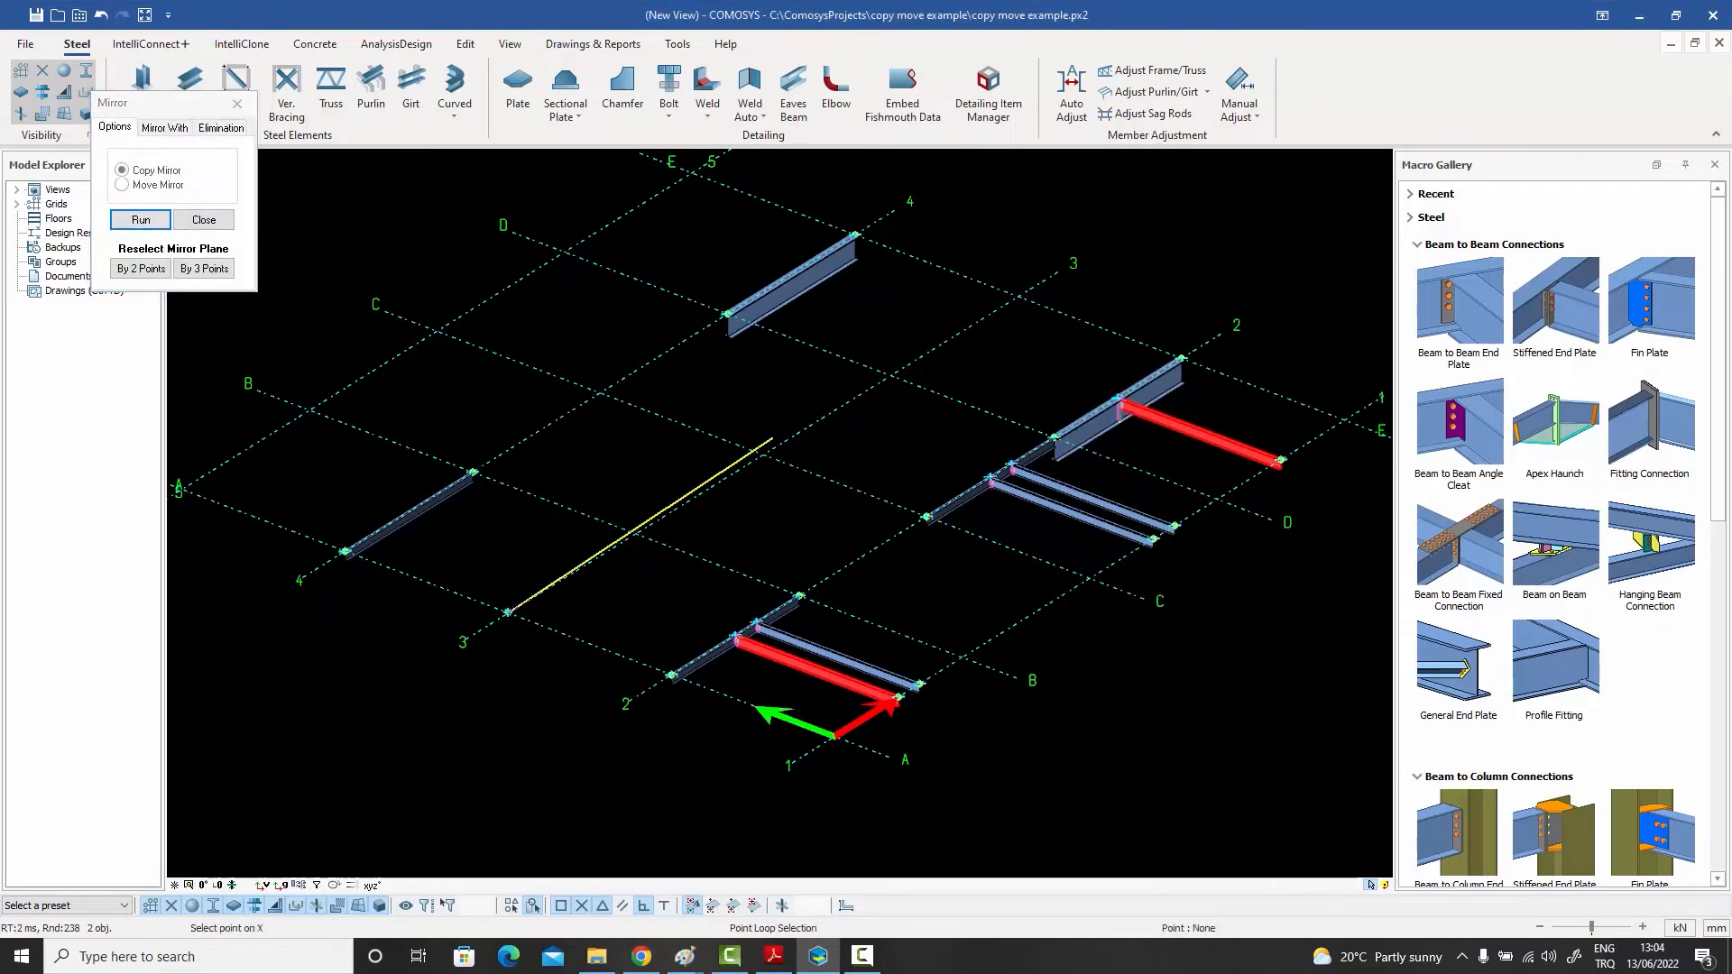
left_click(773, 454)
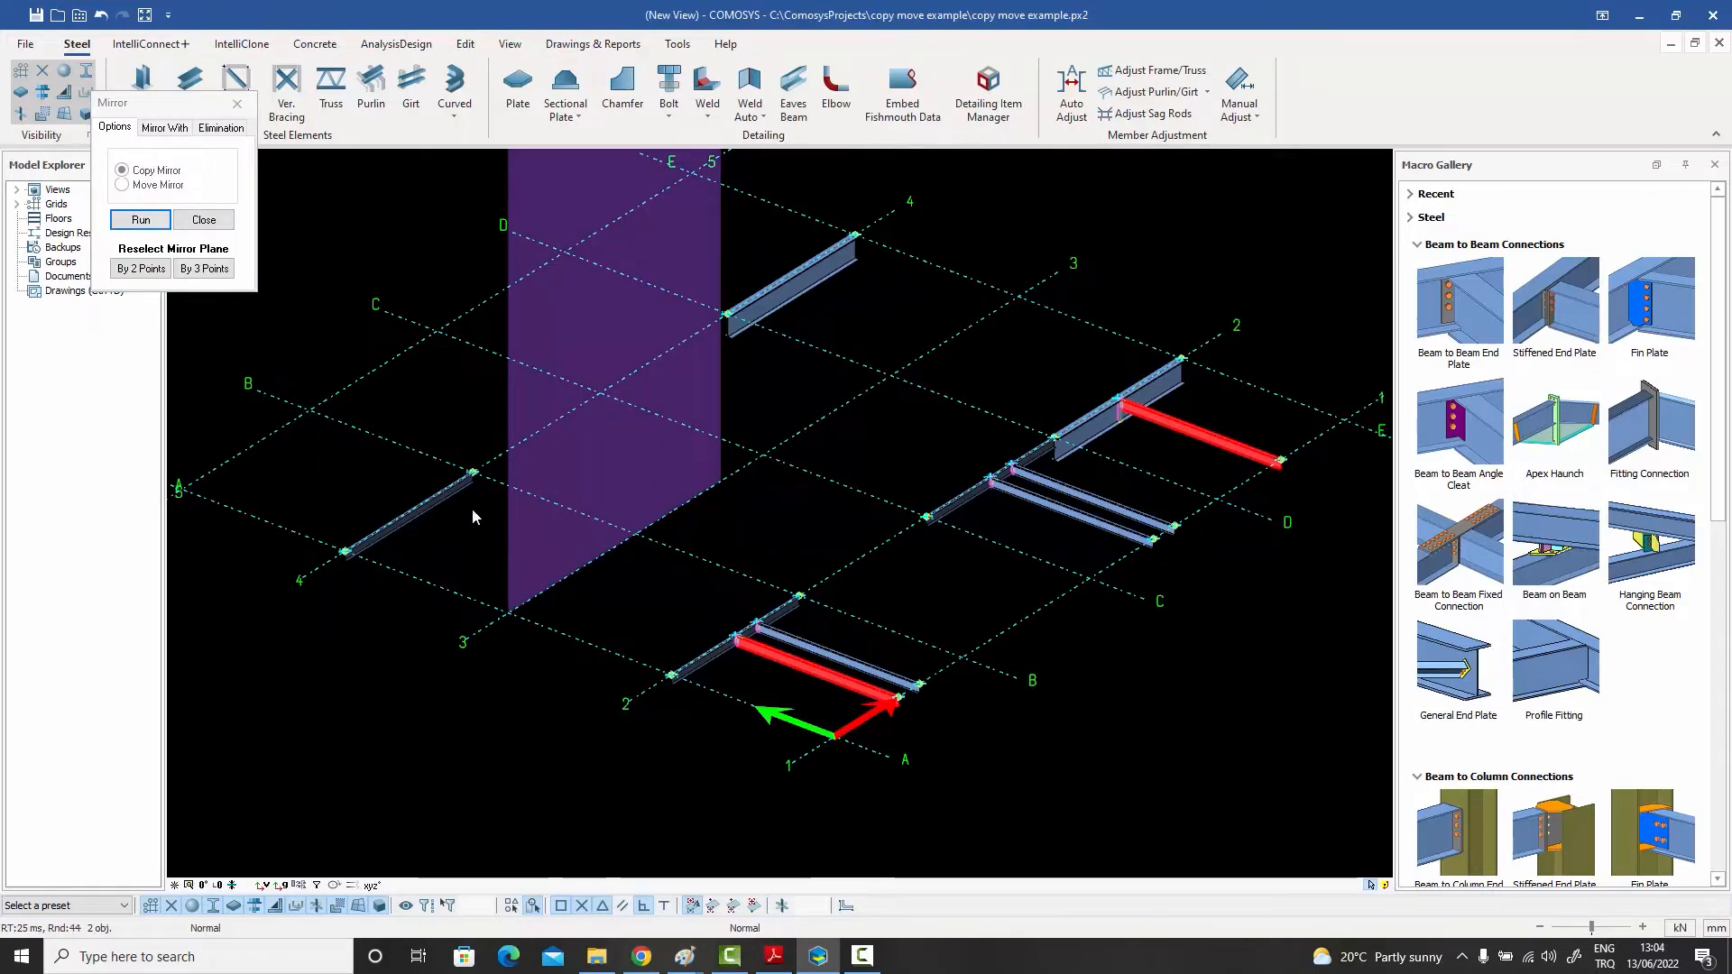
- Review the profile elimination checks and run Copy Mirror on both secondary beams across the grid line 3 plane
left_click(221, 127)
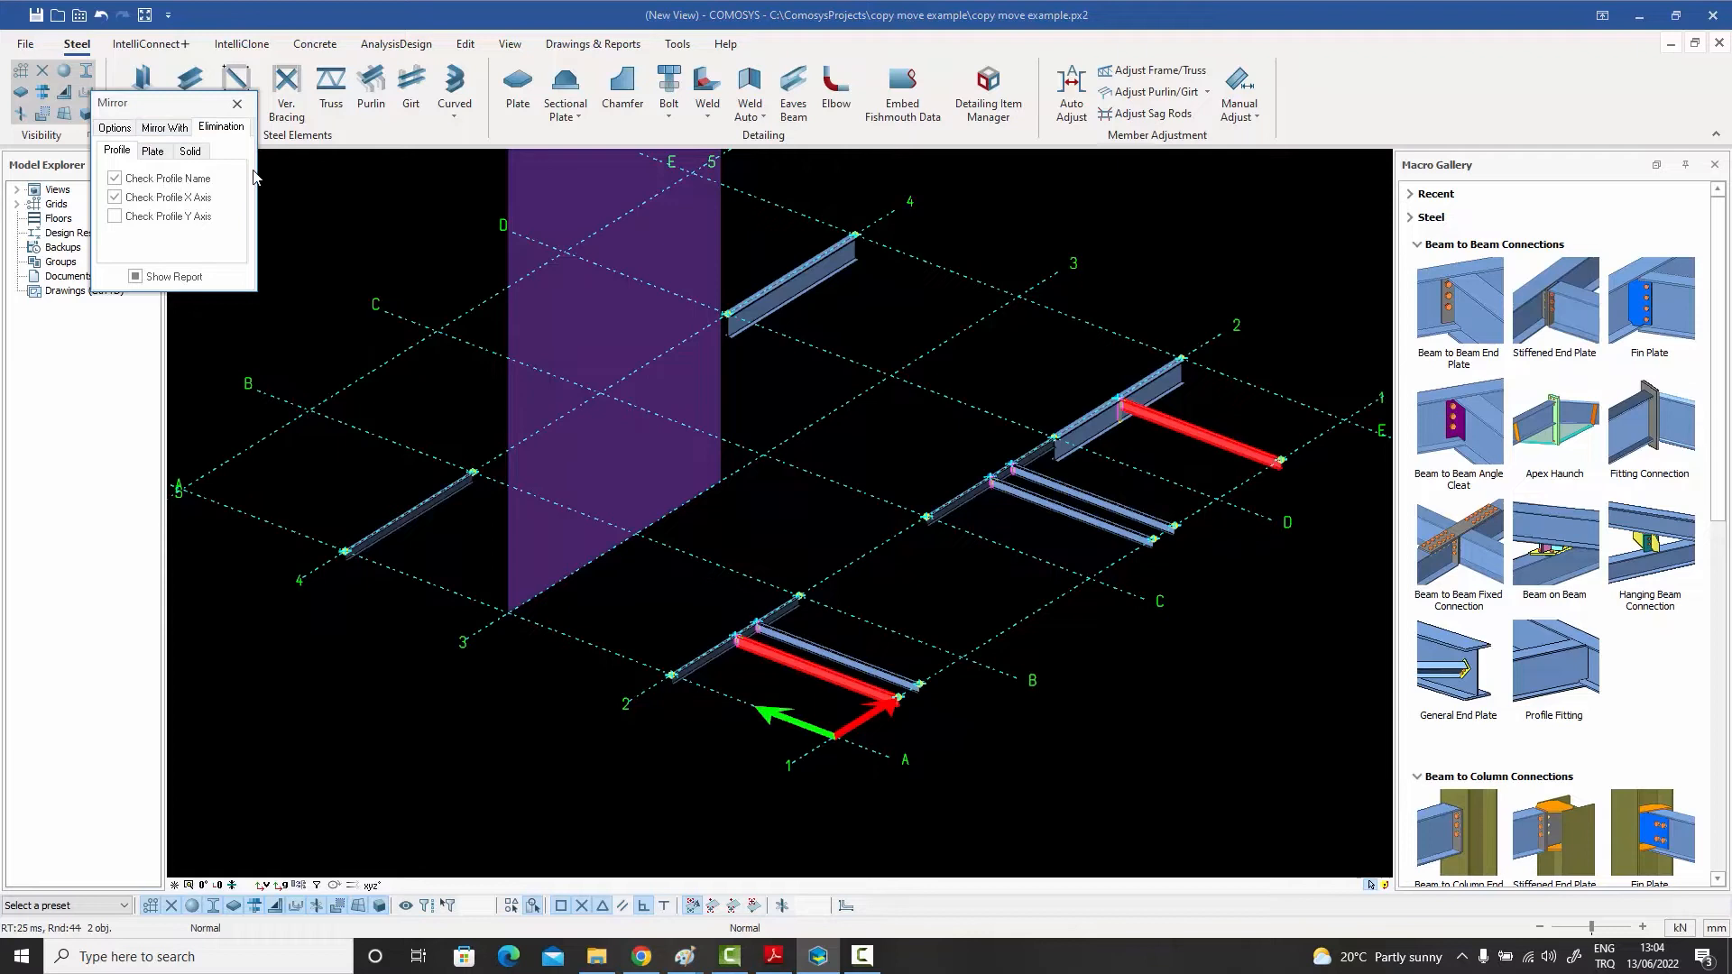
left_click(115, 127)
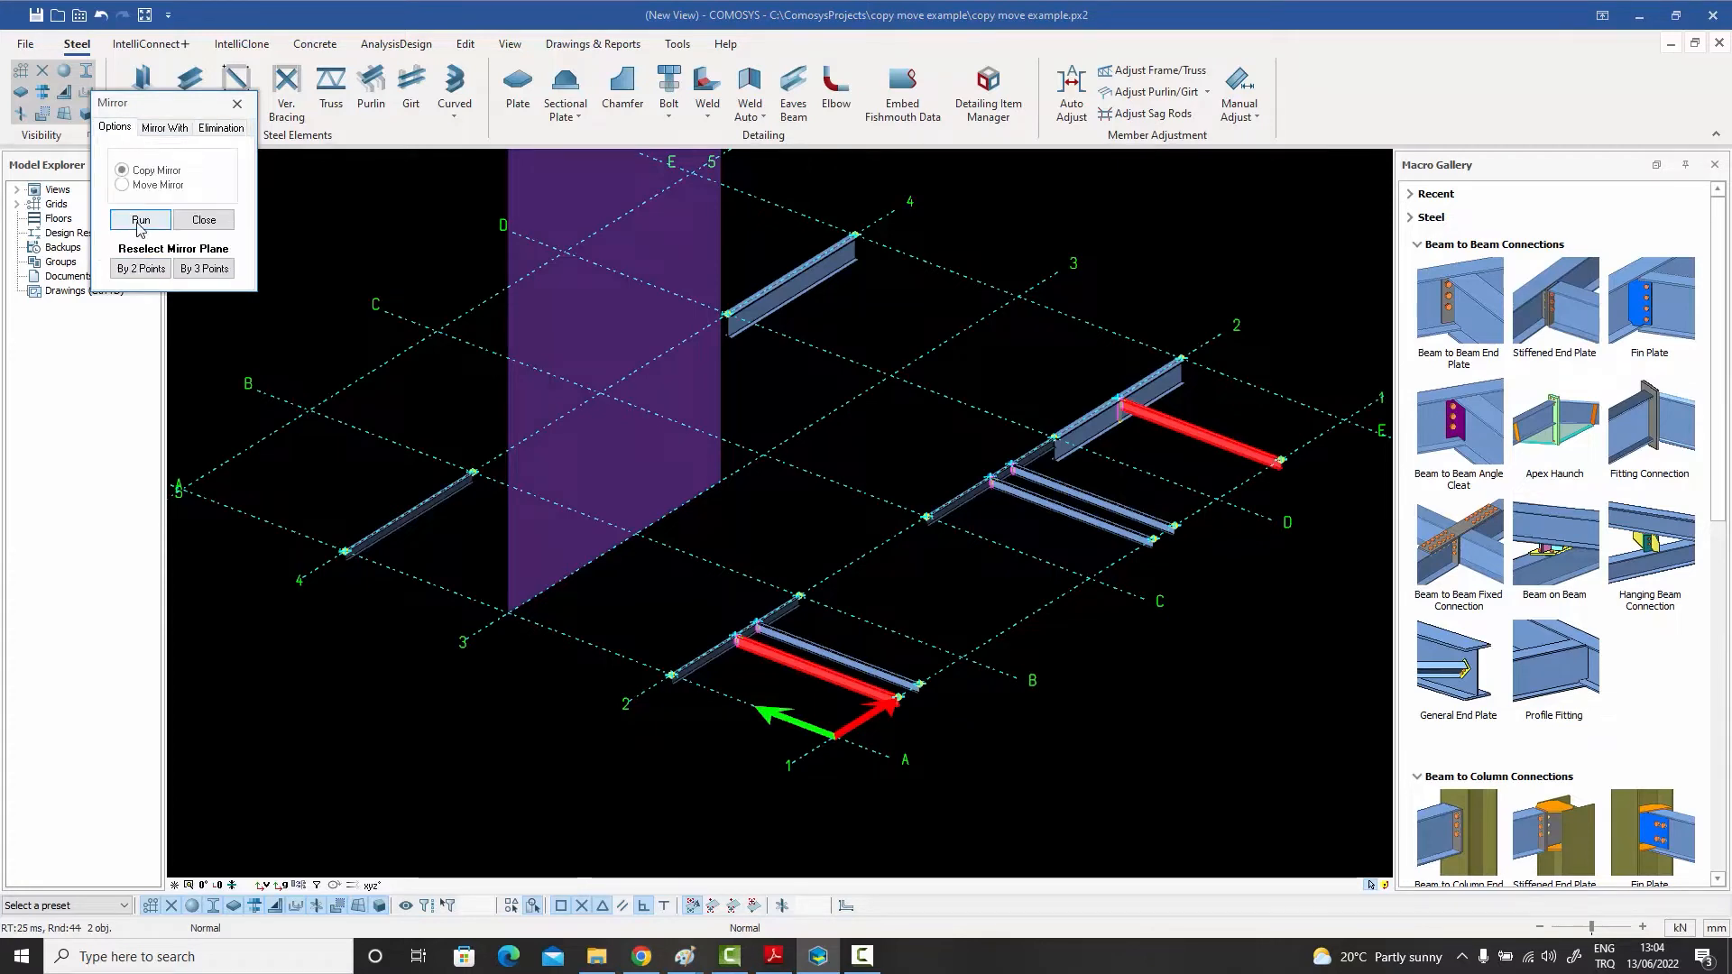
left_click(140, 221)
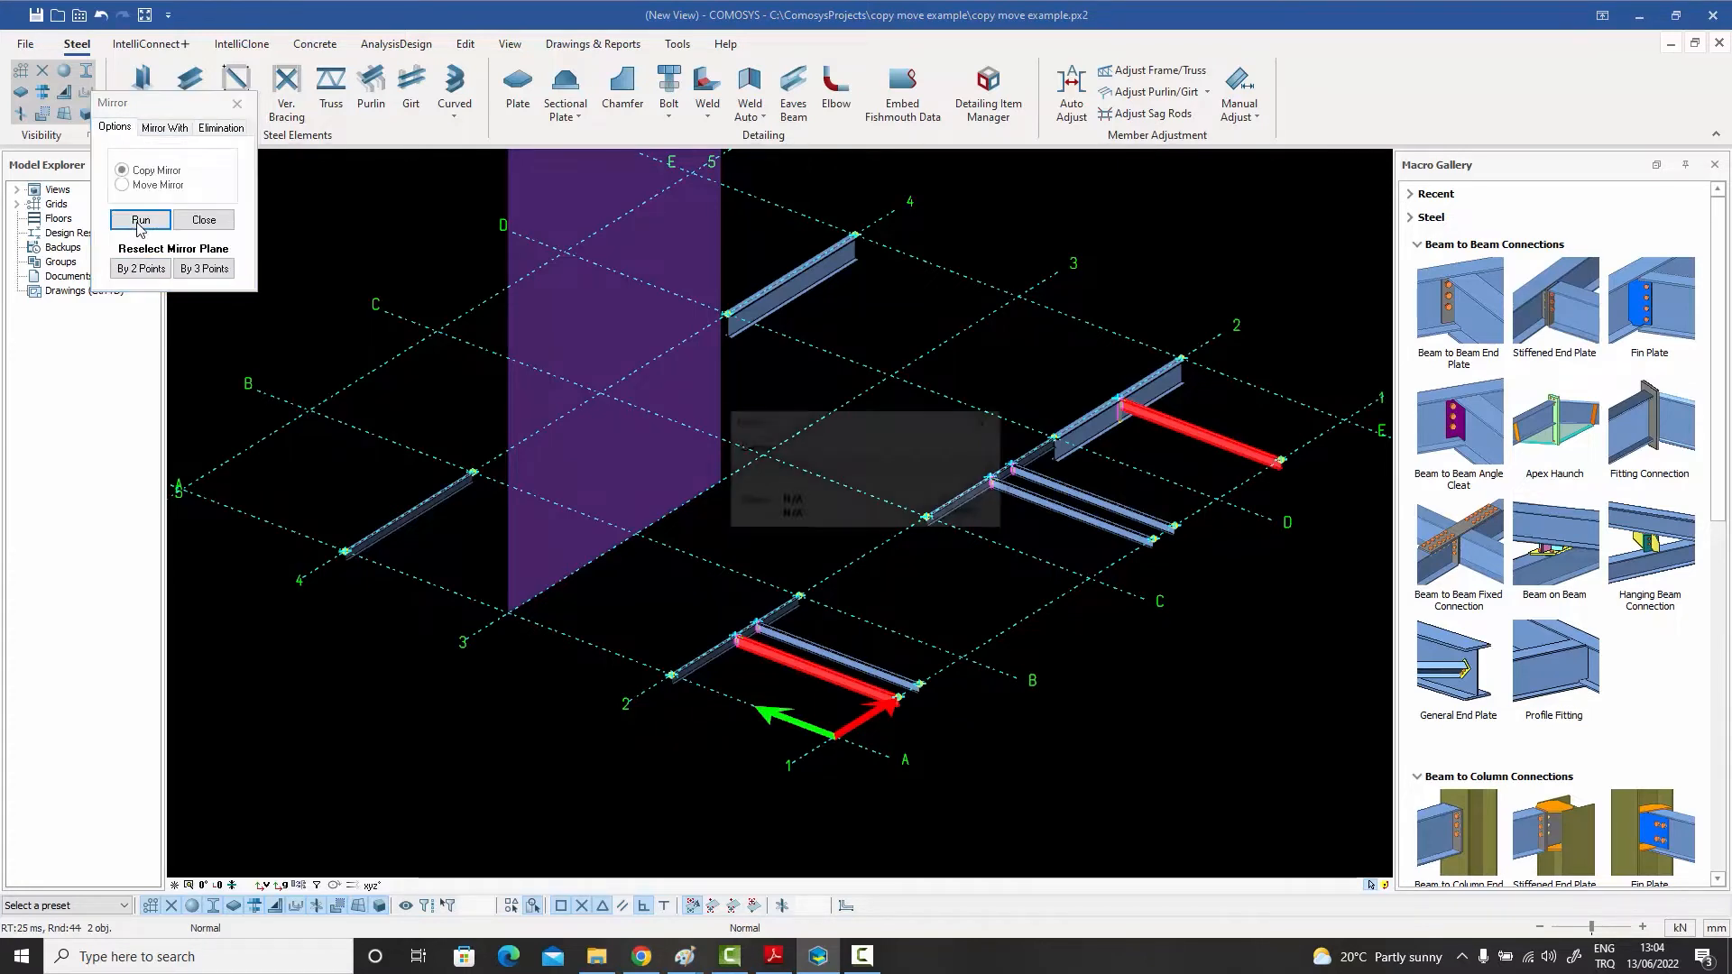
left_click(204, 221)
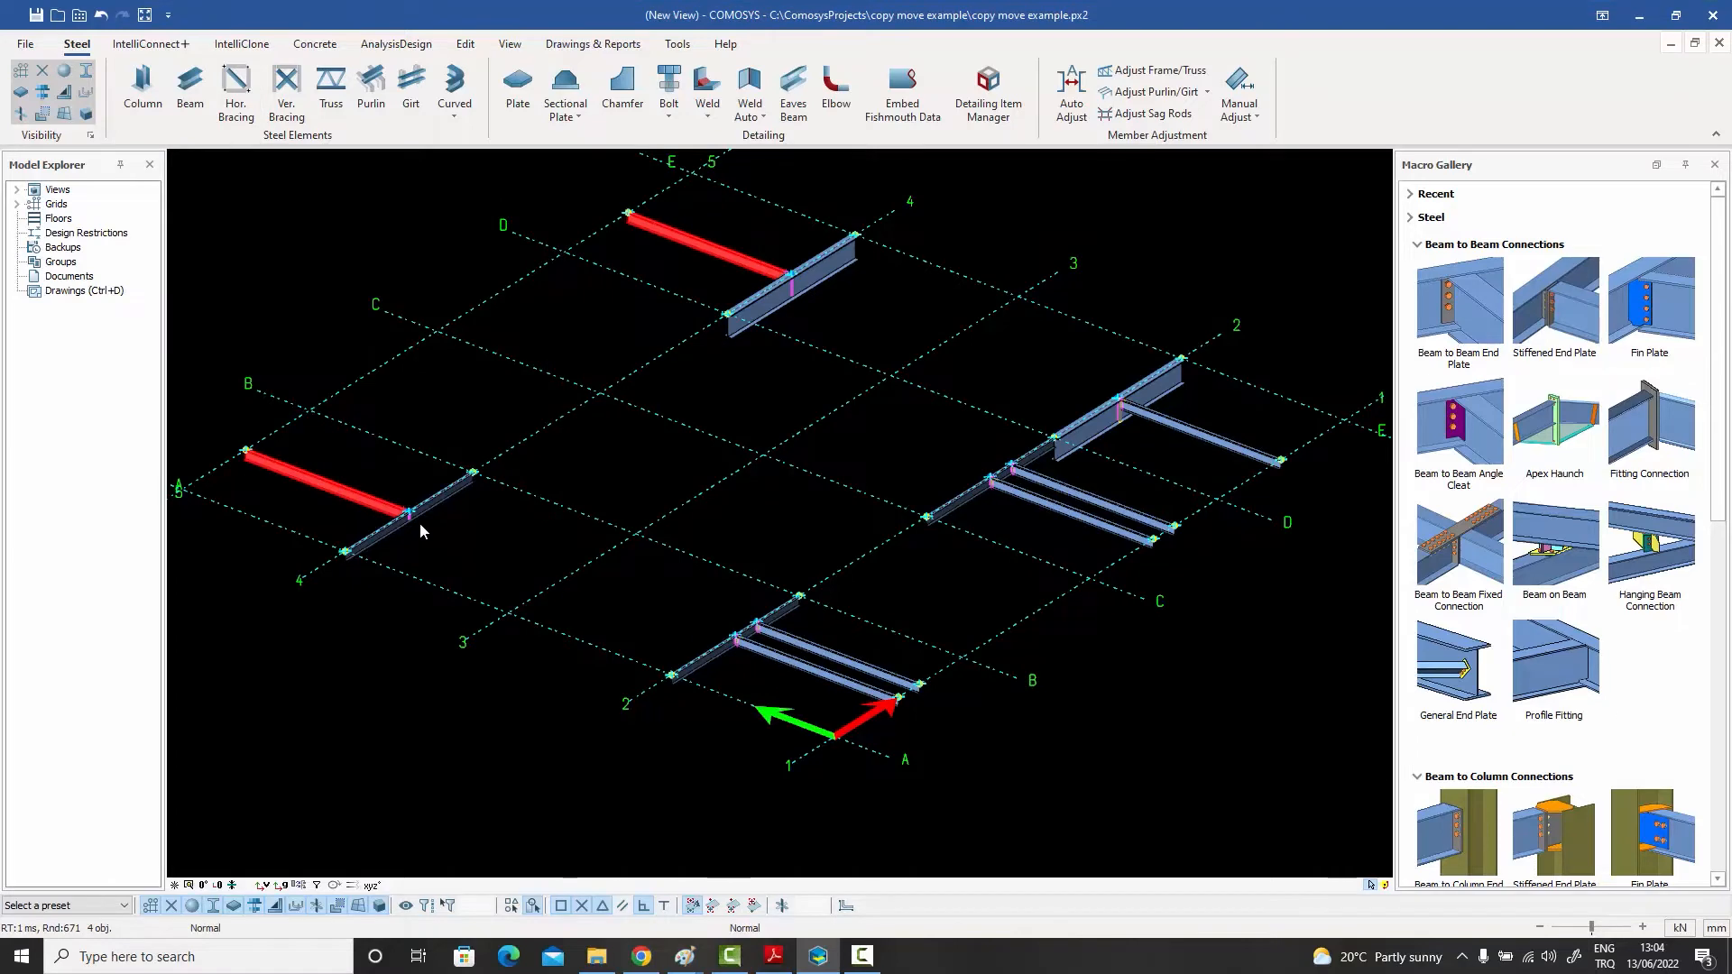
- Examine the connections of the mirrored secondary beams at both main beams on grid line 4
scroll(420, 527, "up", 5)
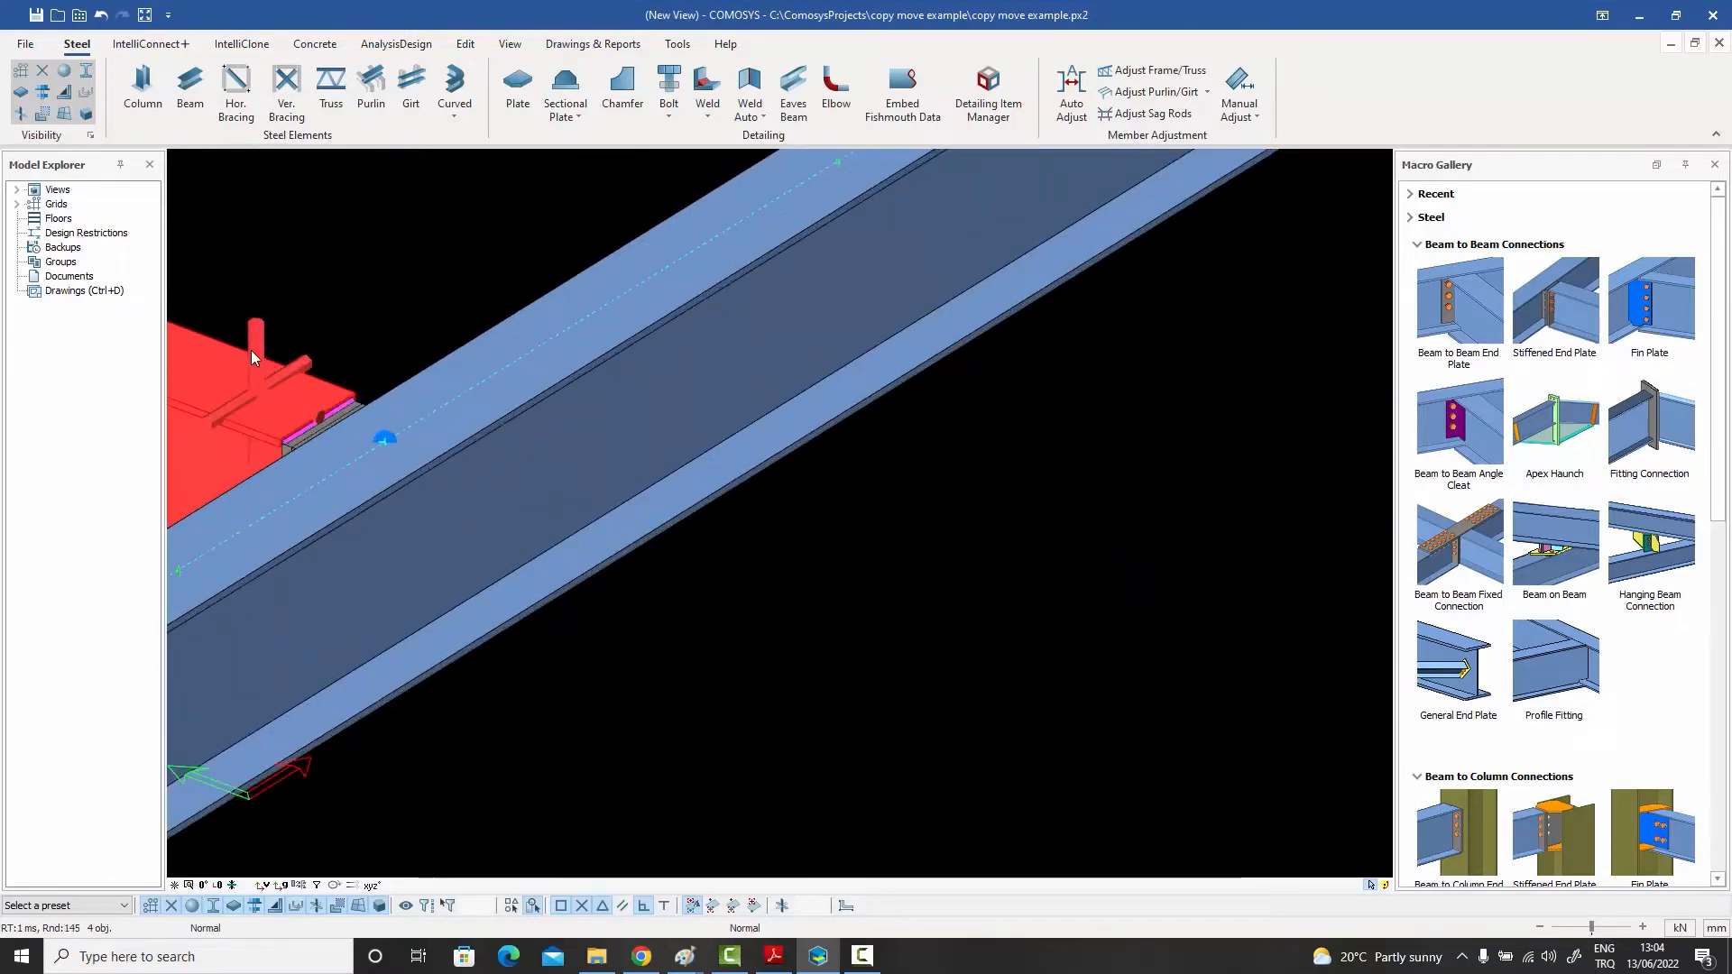
mouse_move(251, 350)
middle_mouse_down()
mouse_move(451, 357)
mouse_move(263, 357)
middle_mouse_up()
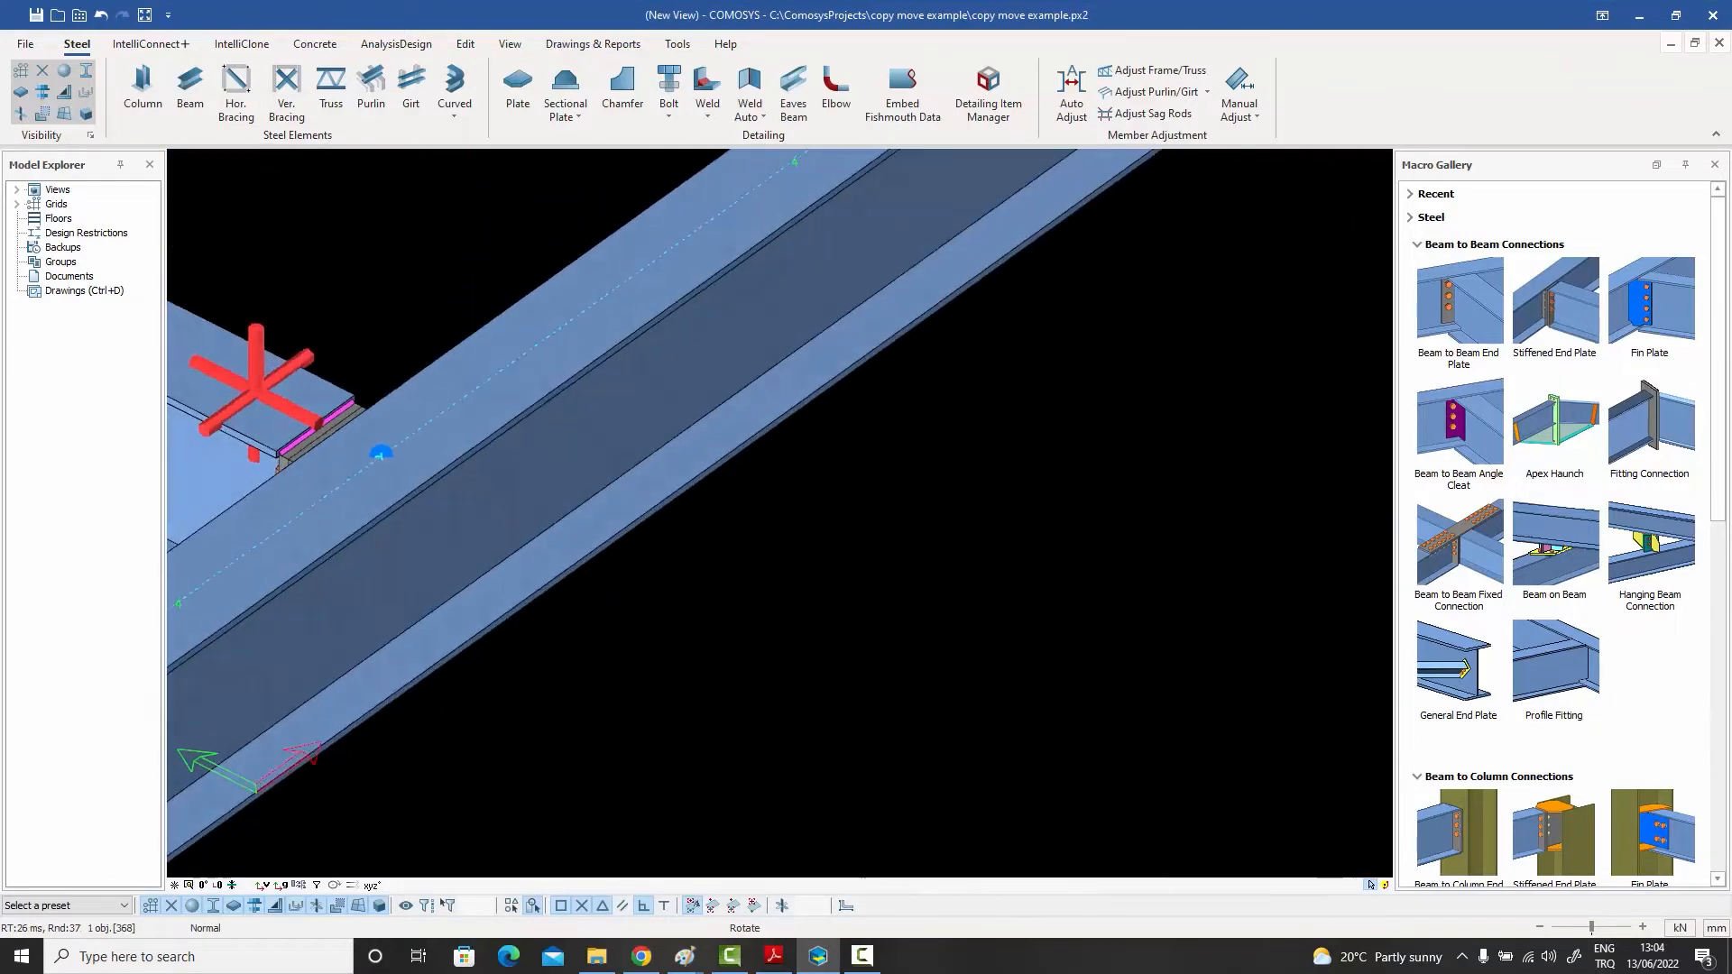
scroll(441, 626, "down", 6)
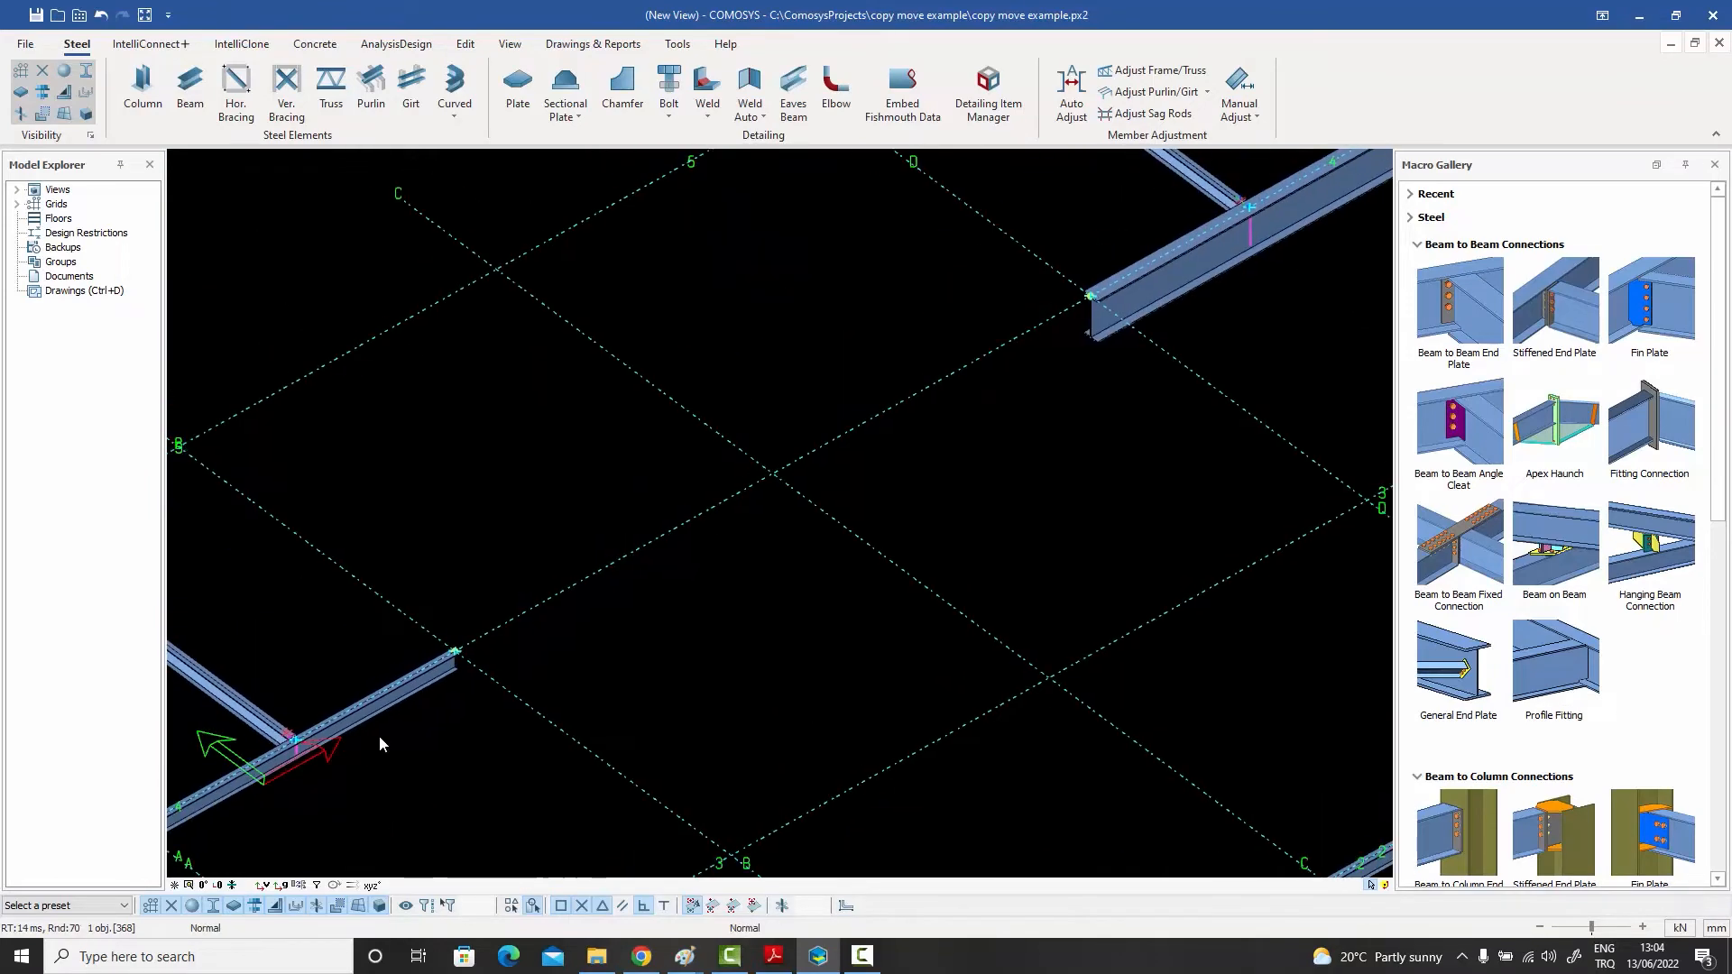
scroll(424, 722, "down", 2)
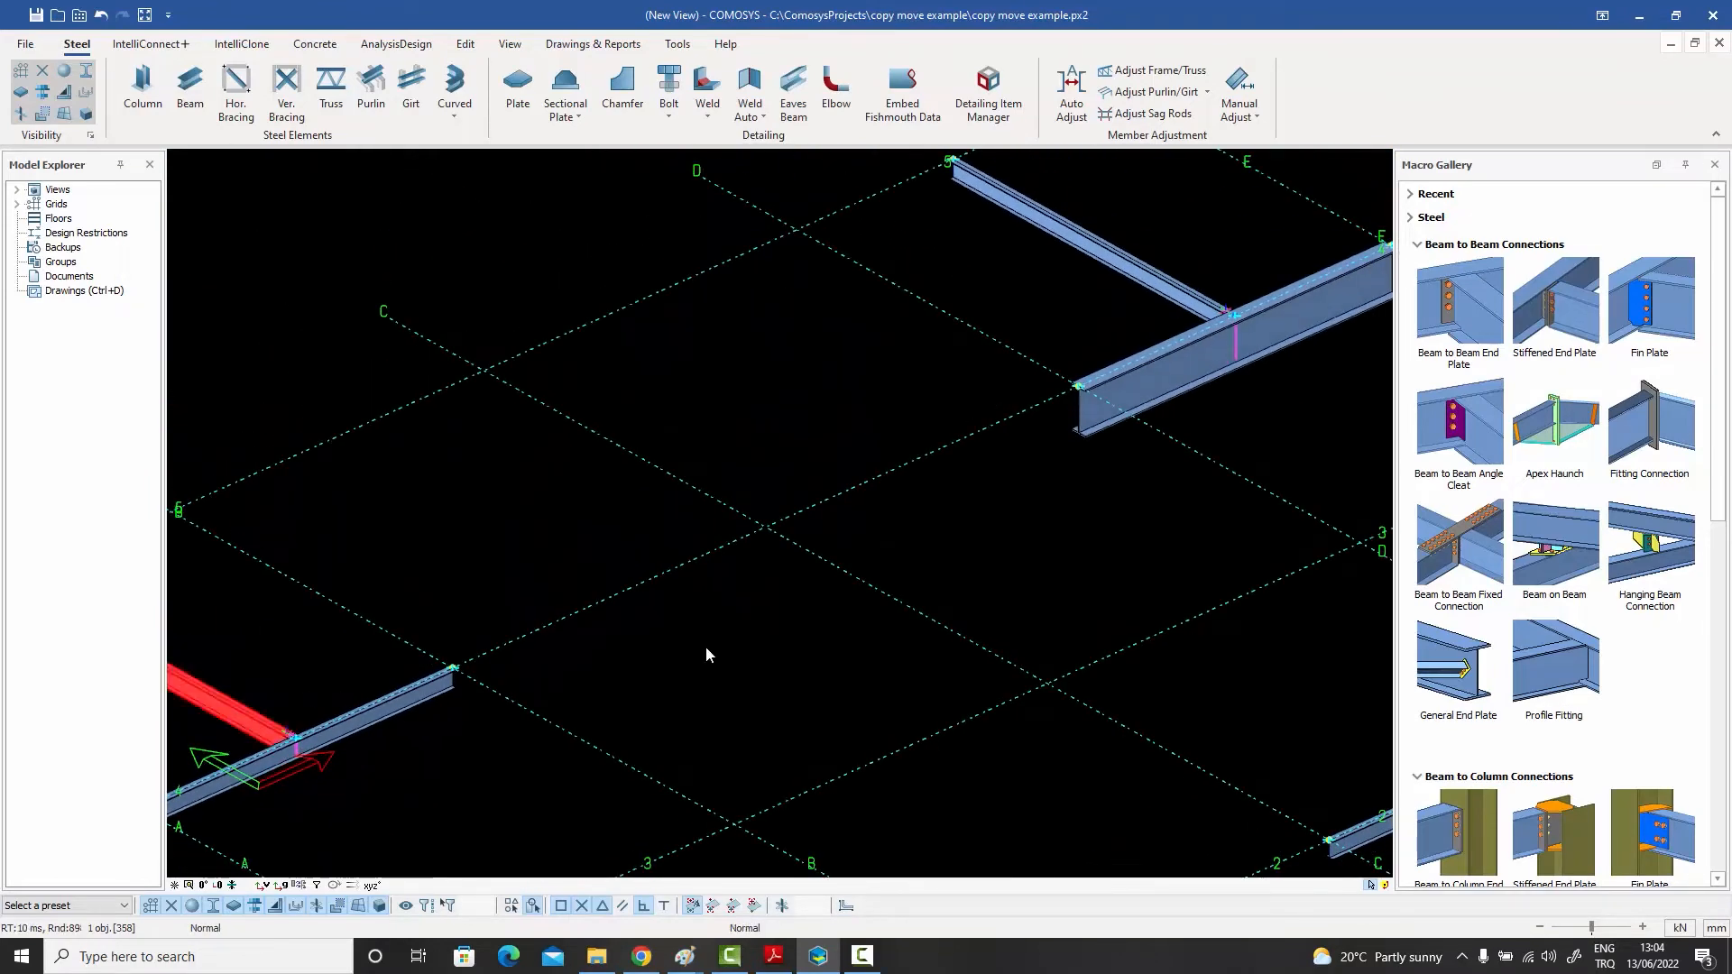
scroll(704, 646, "up", 5)
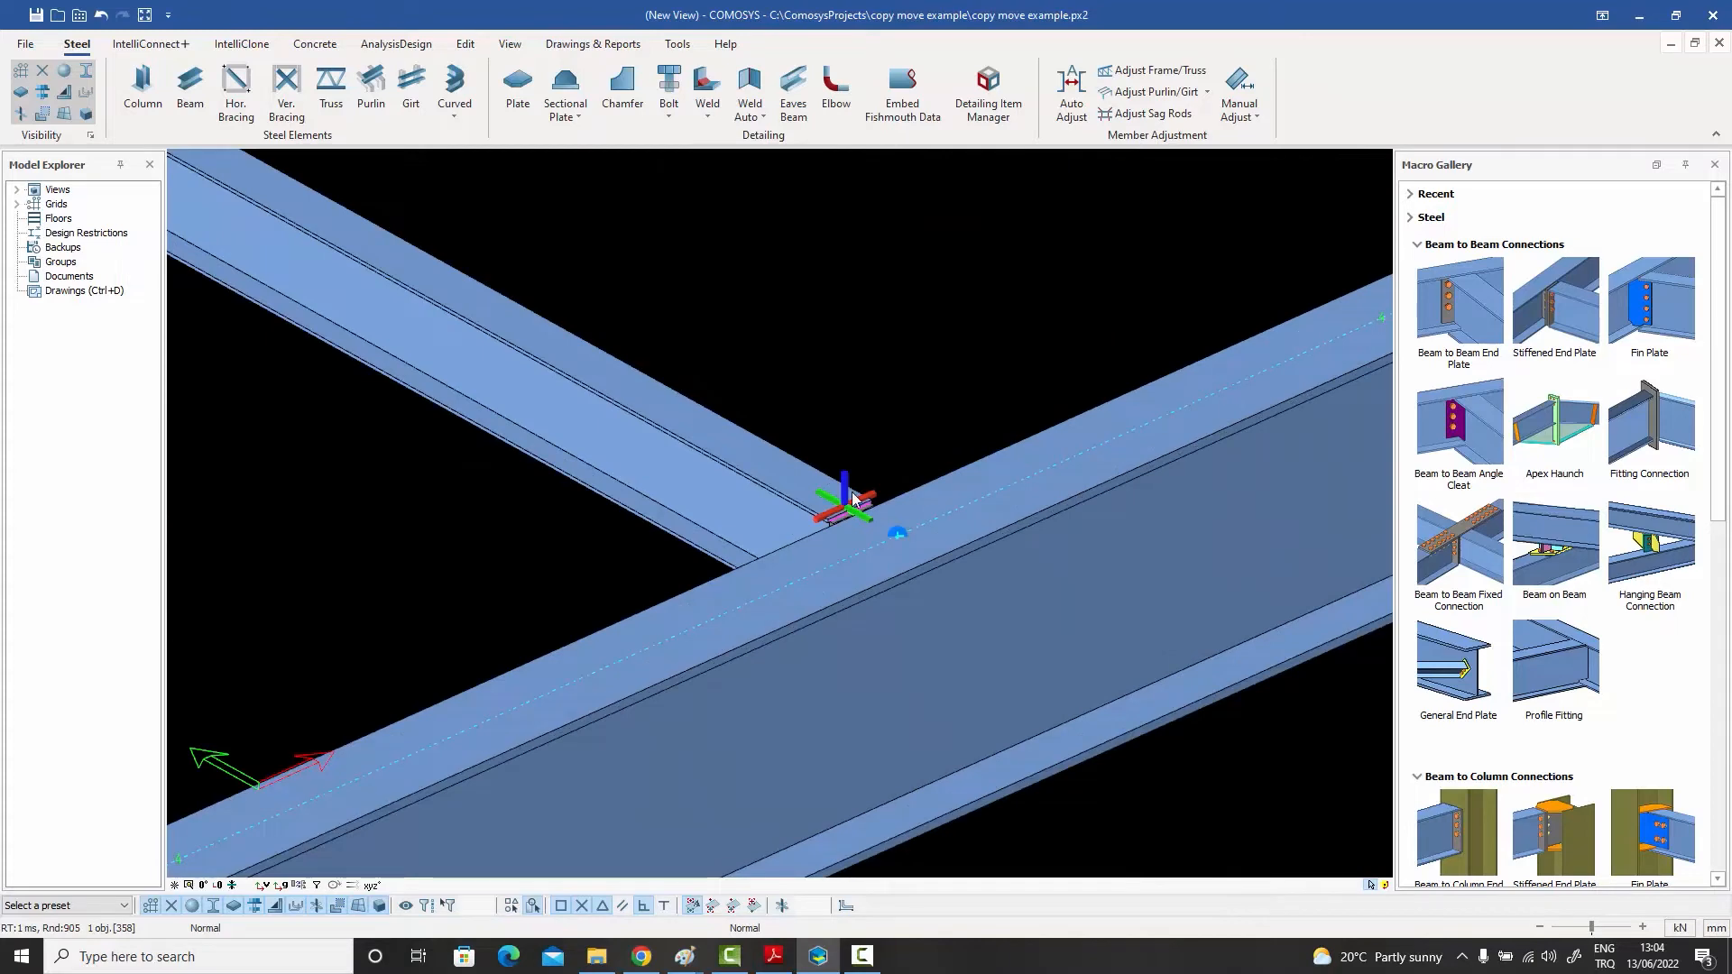
scroll(840, 495, "down", 5)
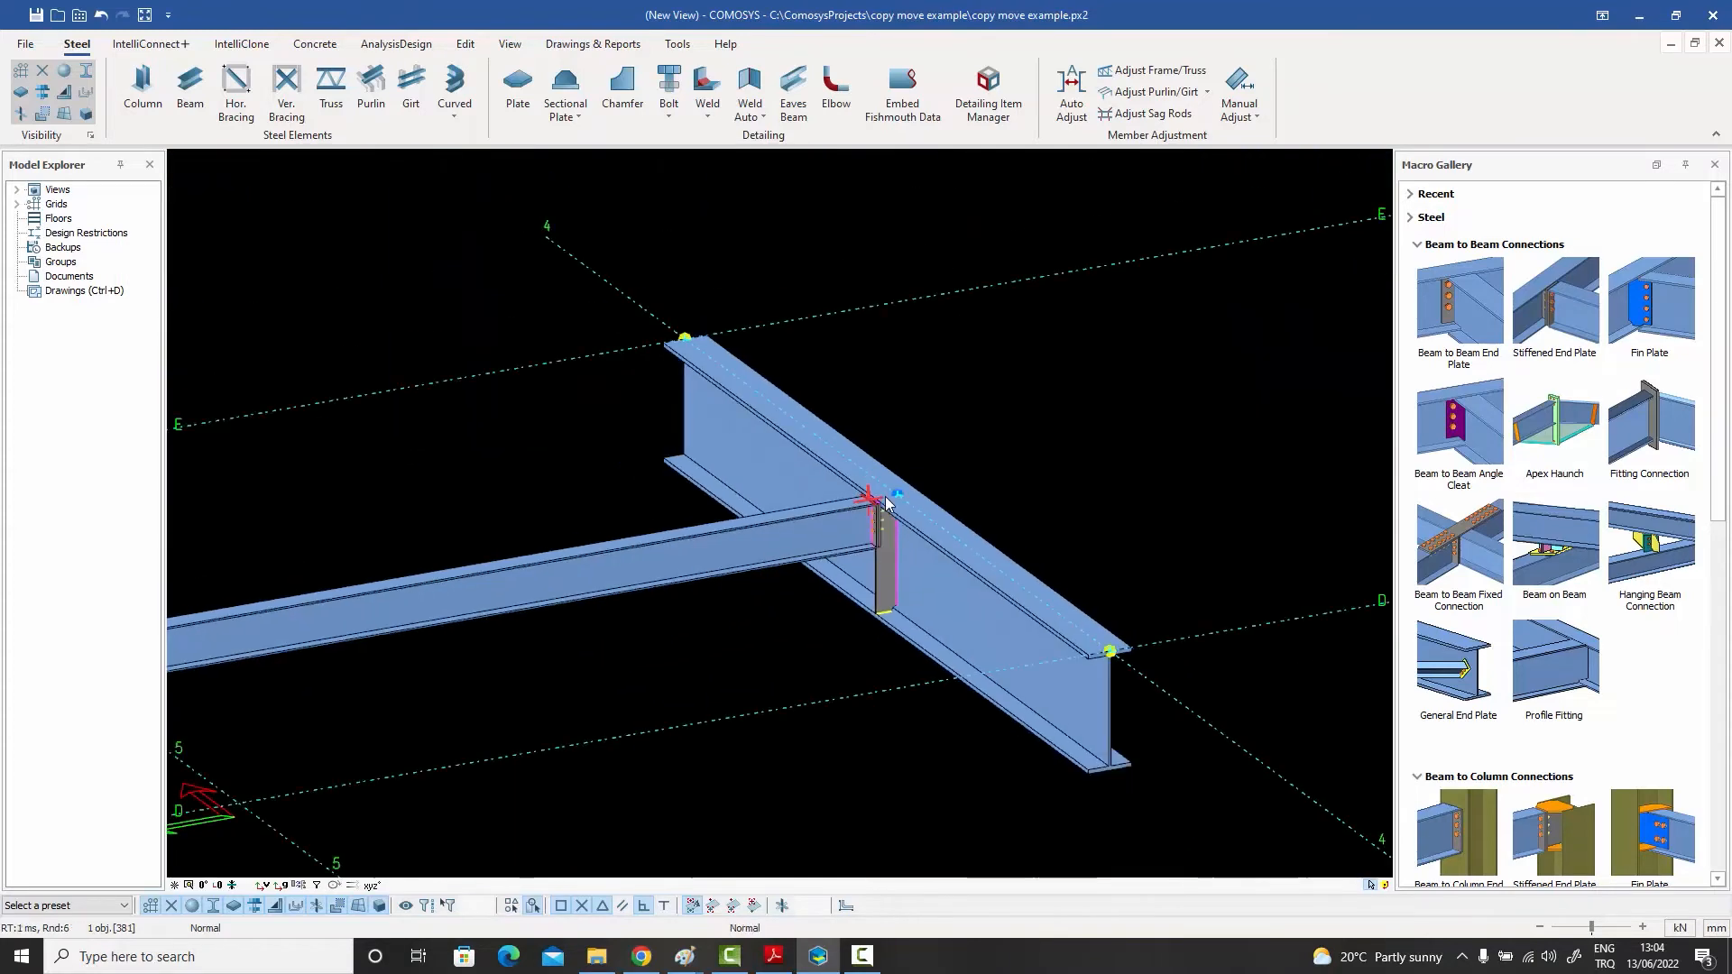
- Undo the mirror copy of the two secondary beams onto the main beams on grid line 4
middle_click_drag(916, 520, 819, 541)
scroll(840, 543, "down", 4)
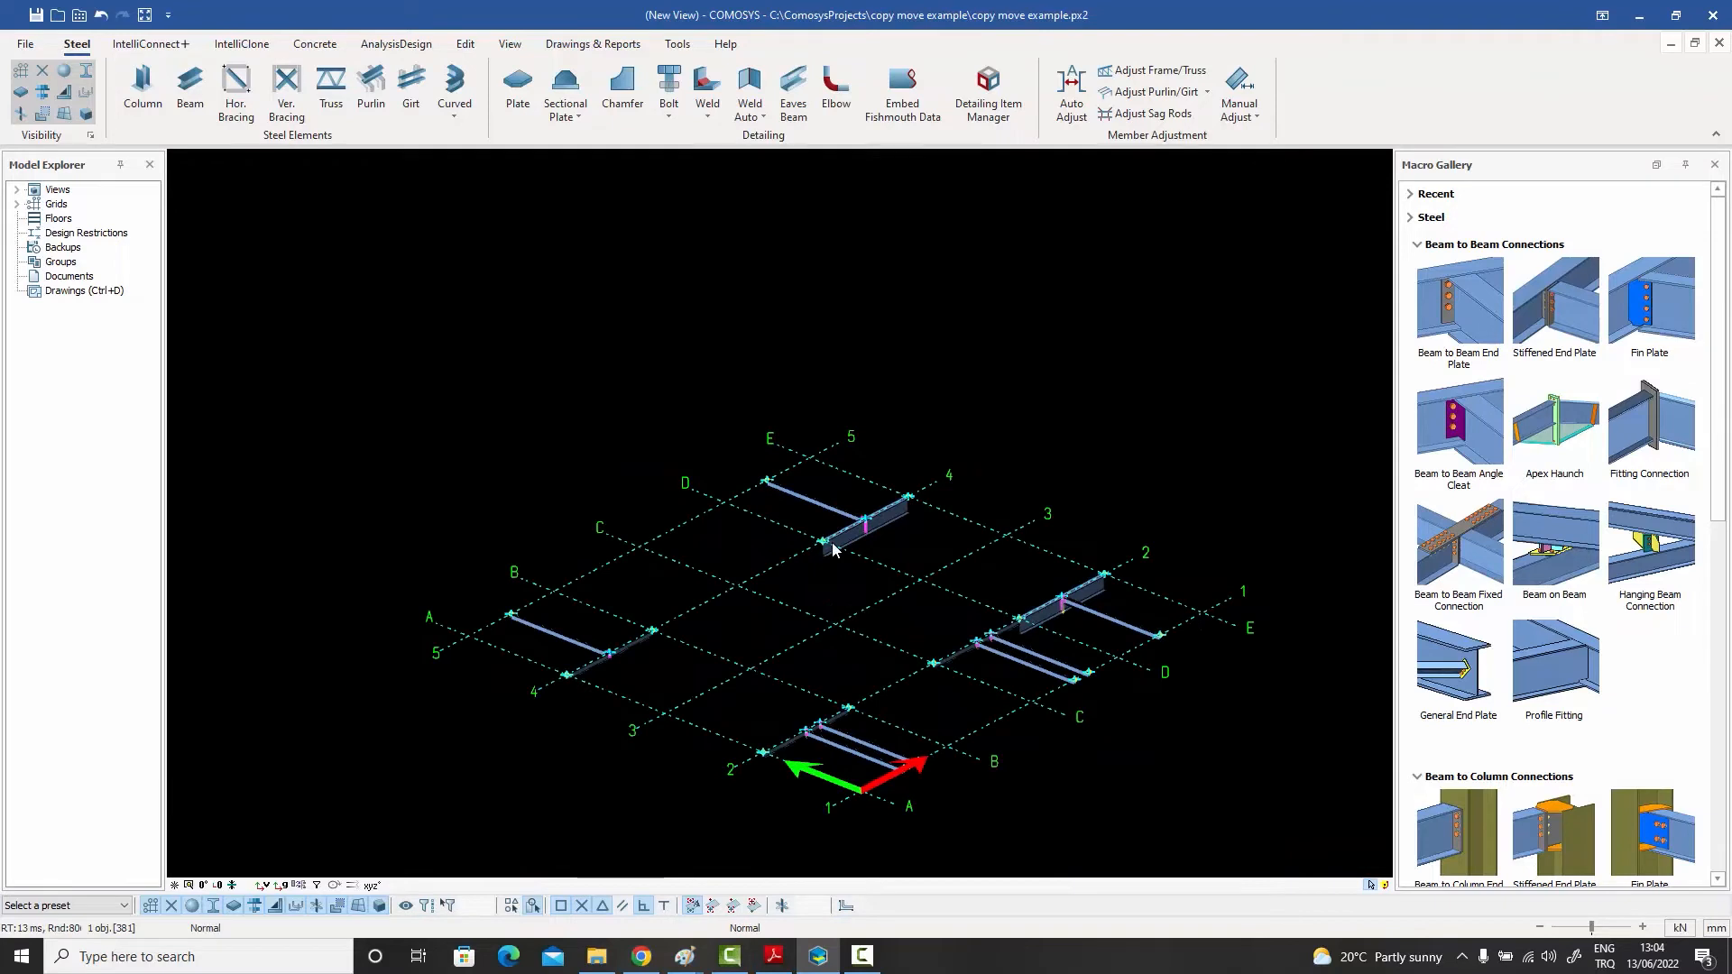
key("ctrl+z")
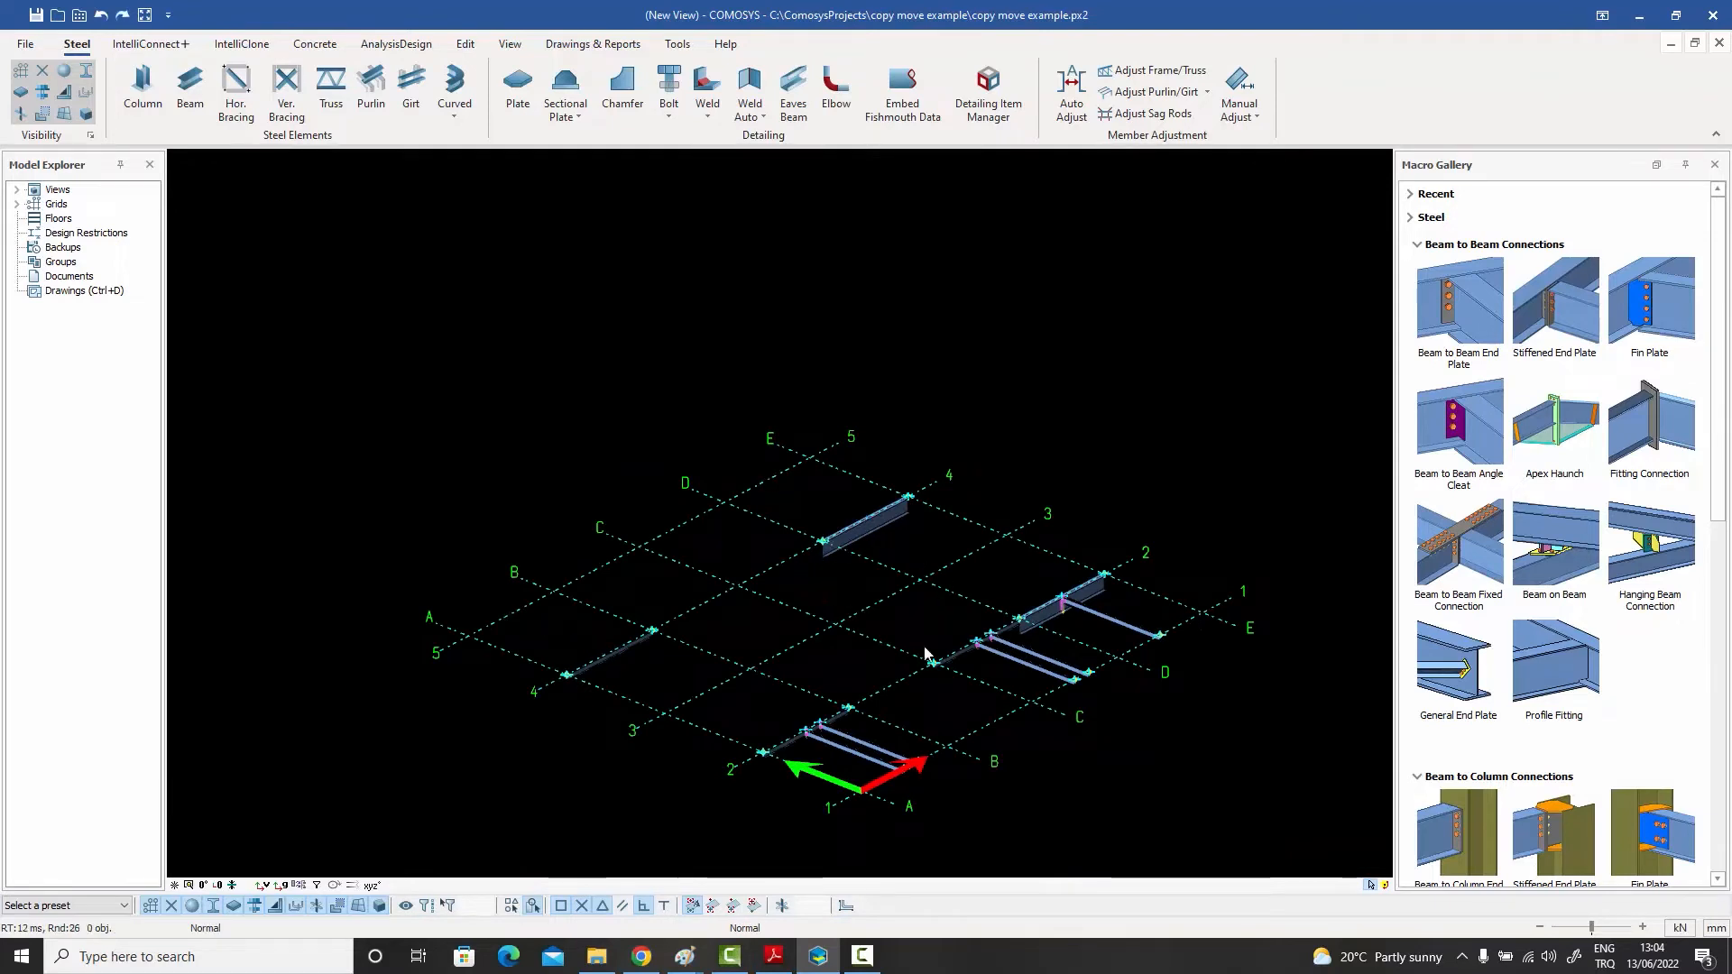
scroll(853, 750, "up", 2)
left_click(853, 751)
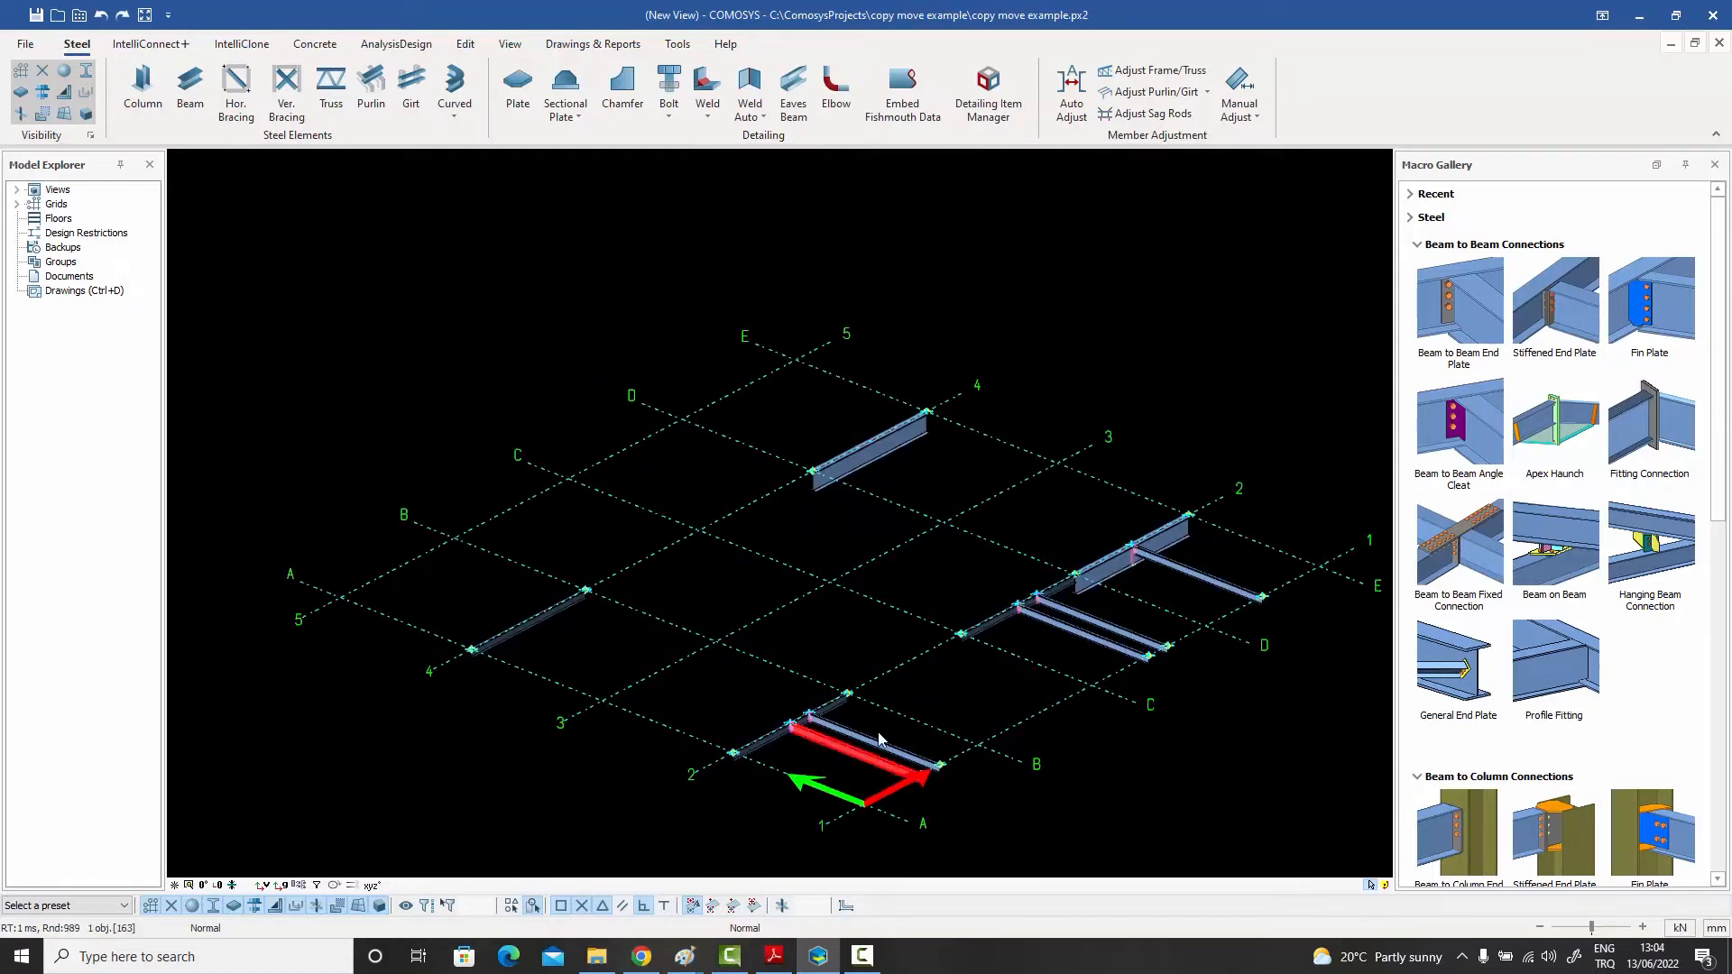
left_click(1207, 582, "ctrl")
right_click(1208, 582)
mouse_move(1281, 335)
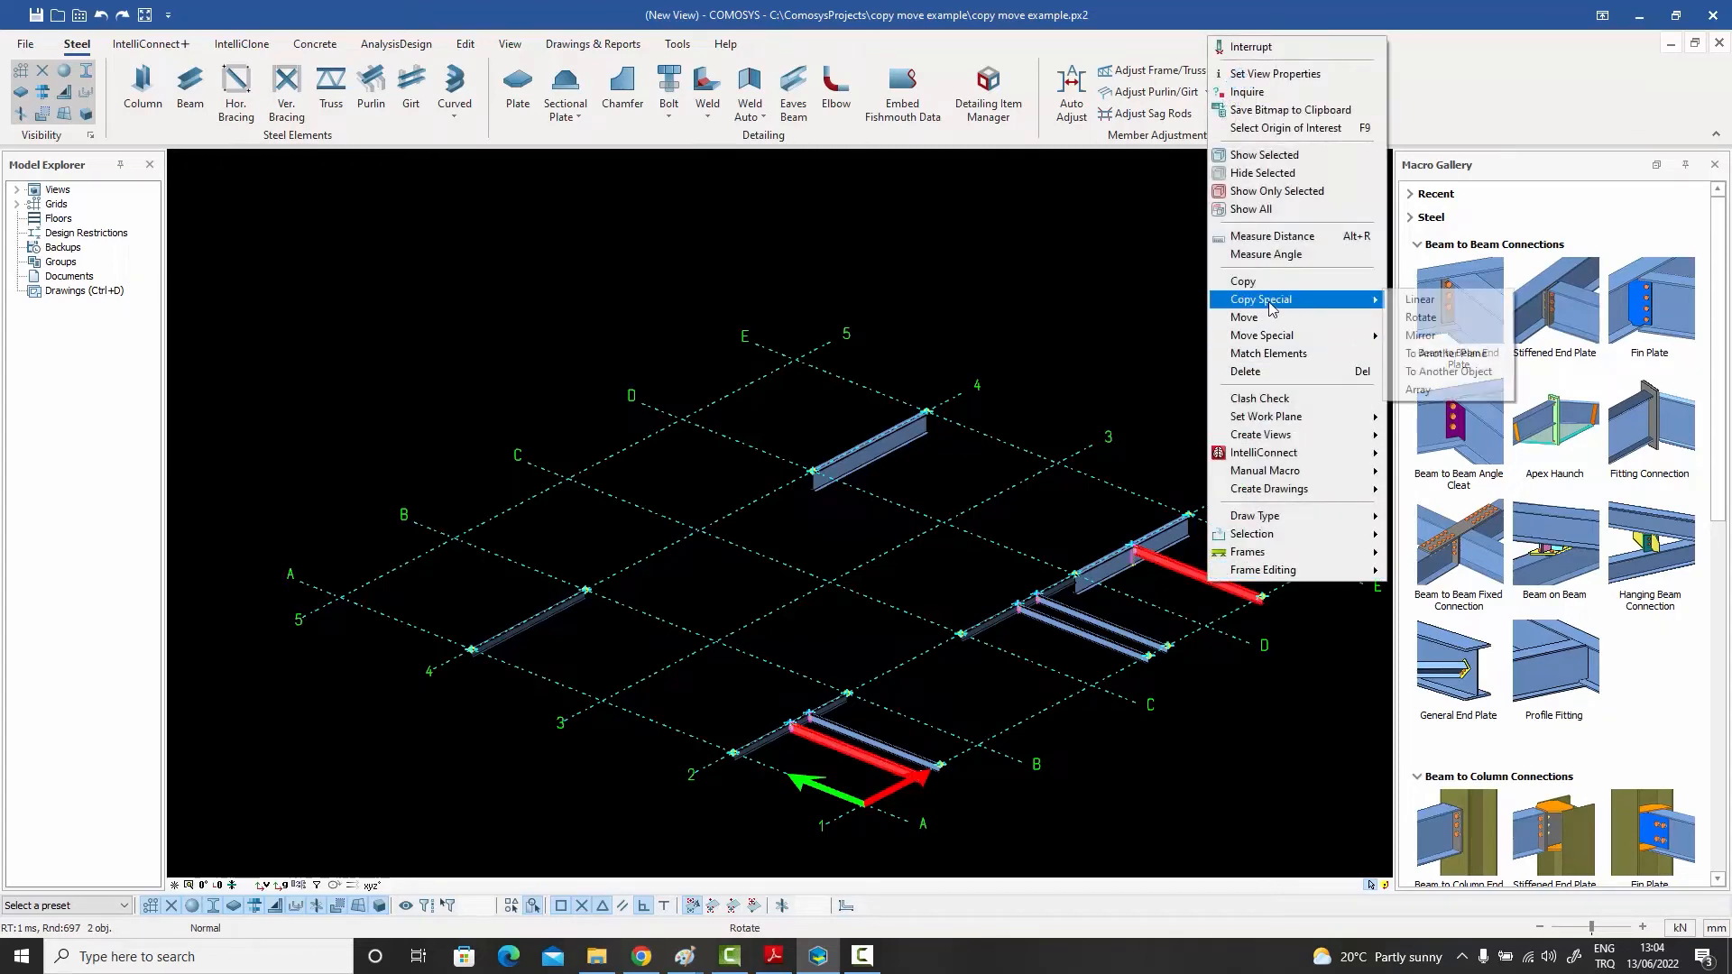
left_click(1435, 336)
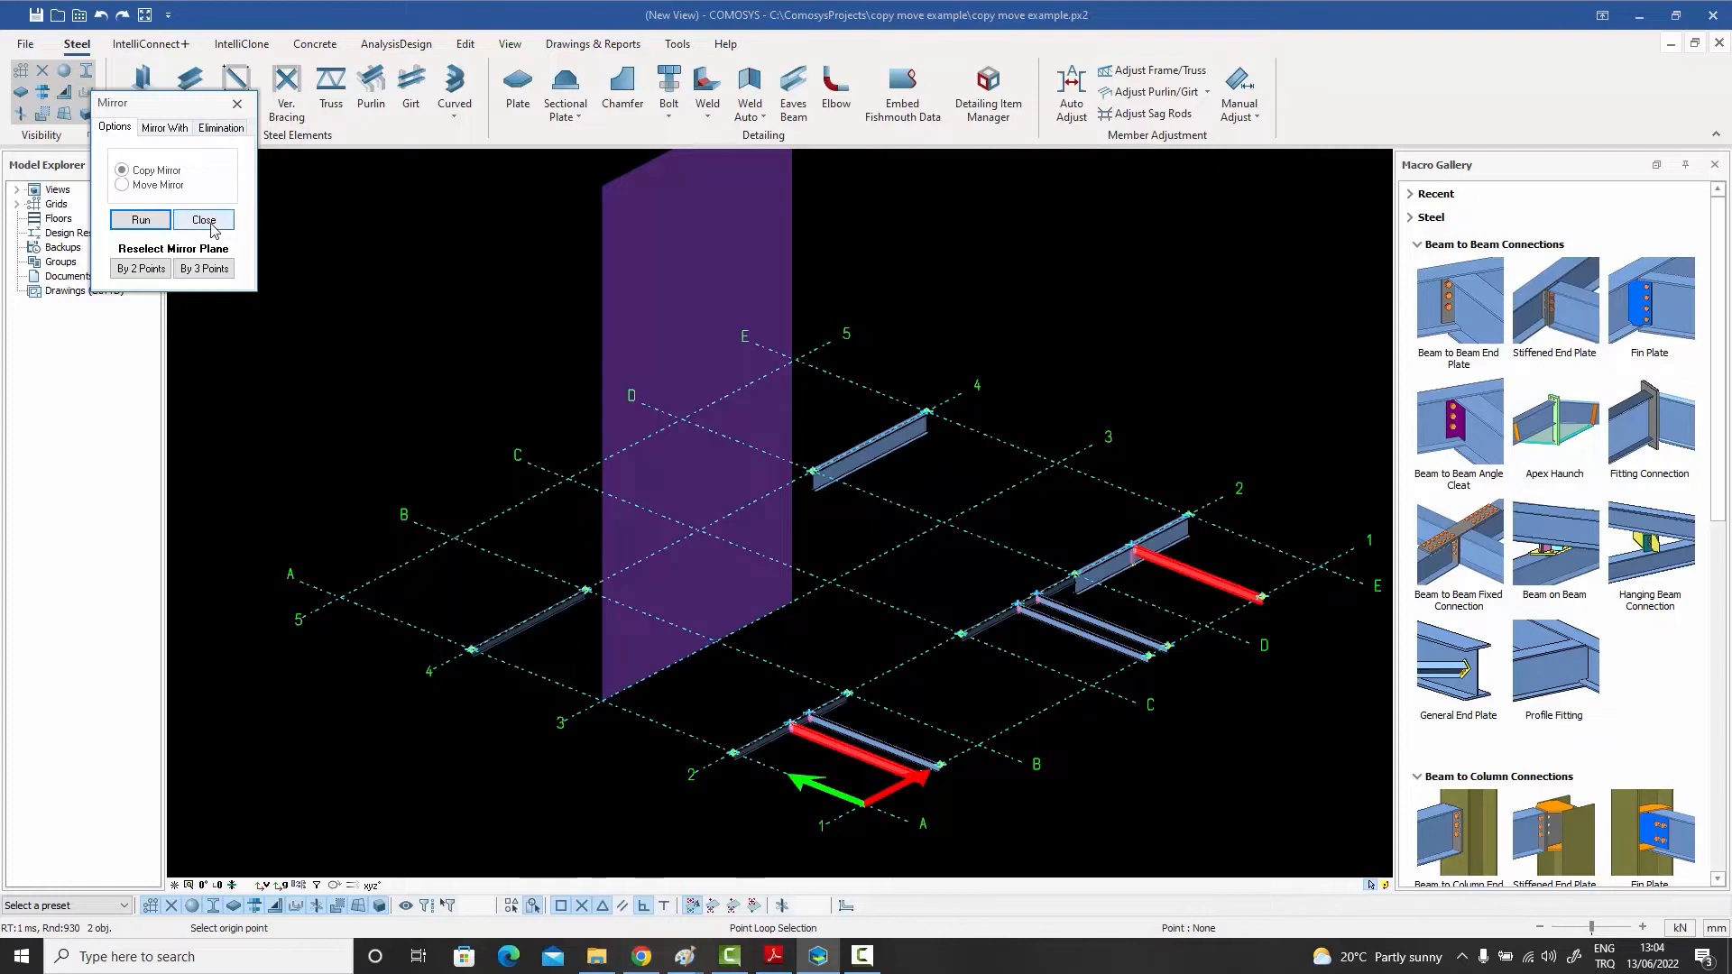
left_click(237, 102)
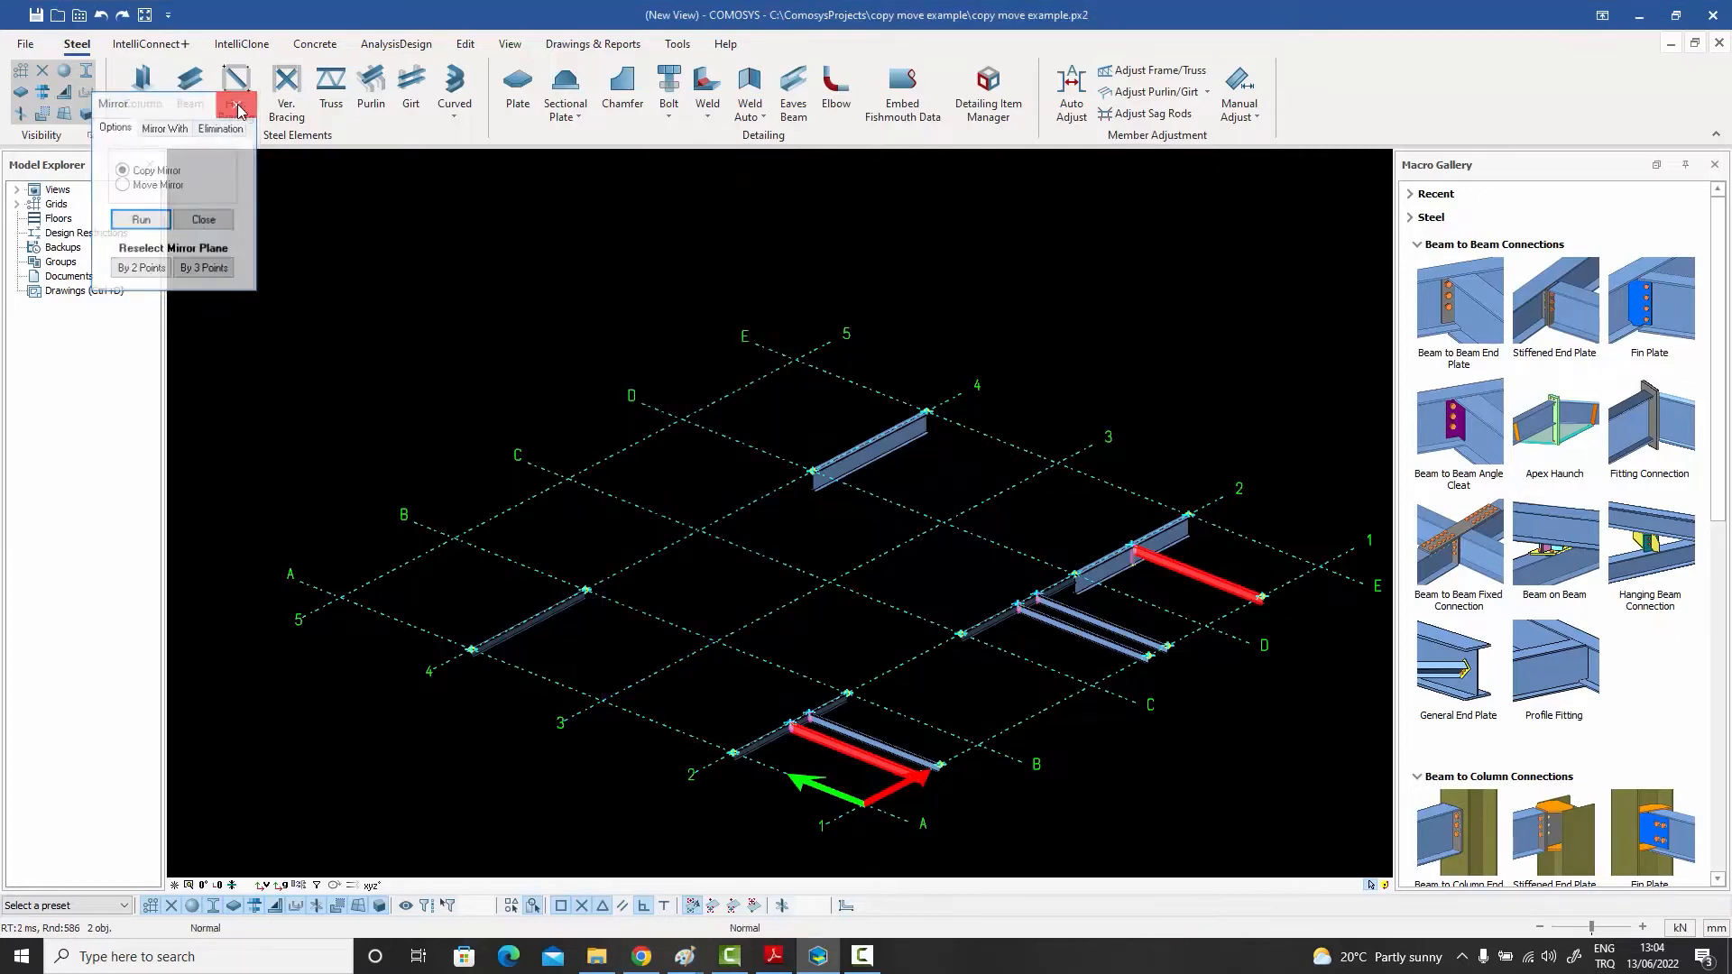
left_click(394, 292)
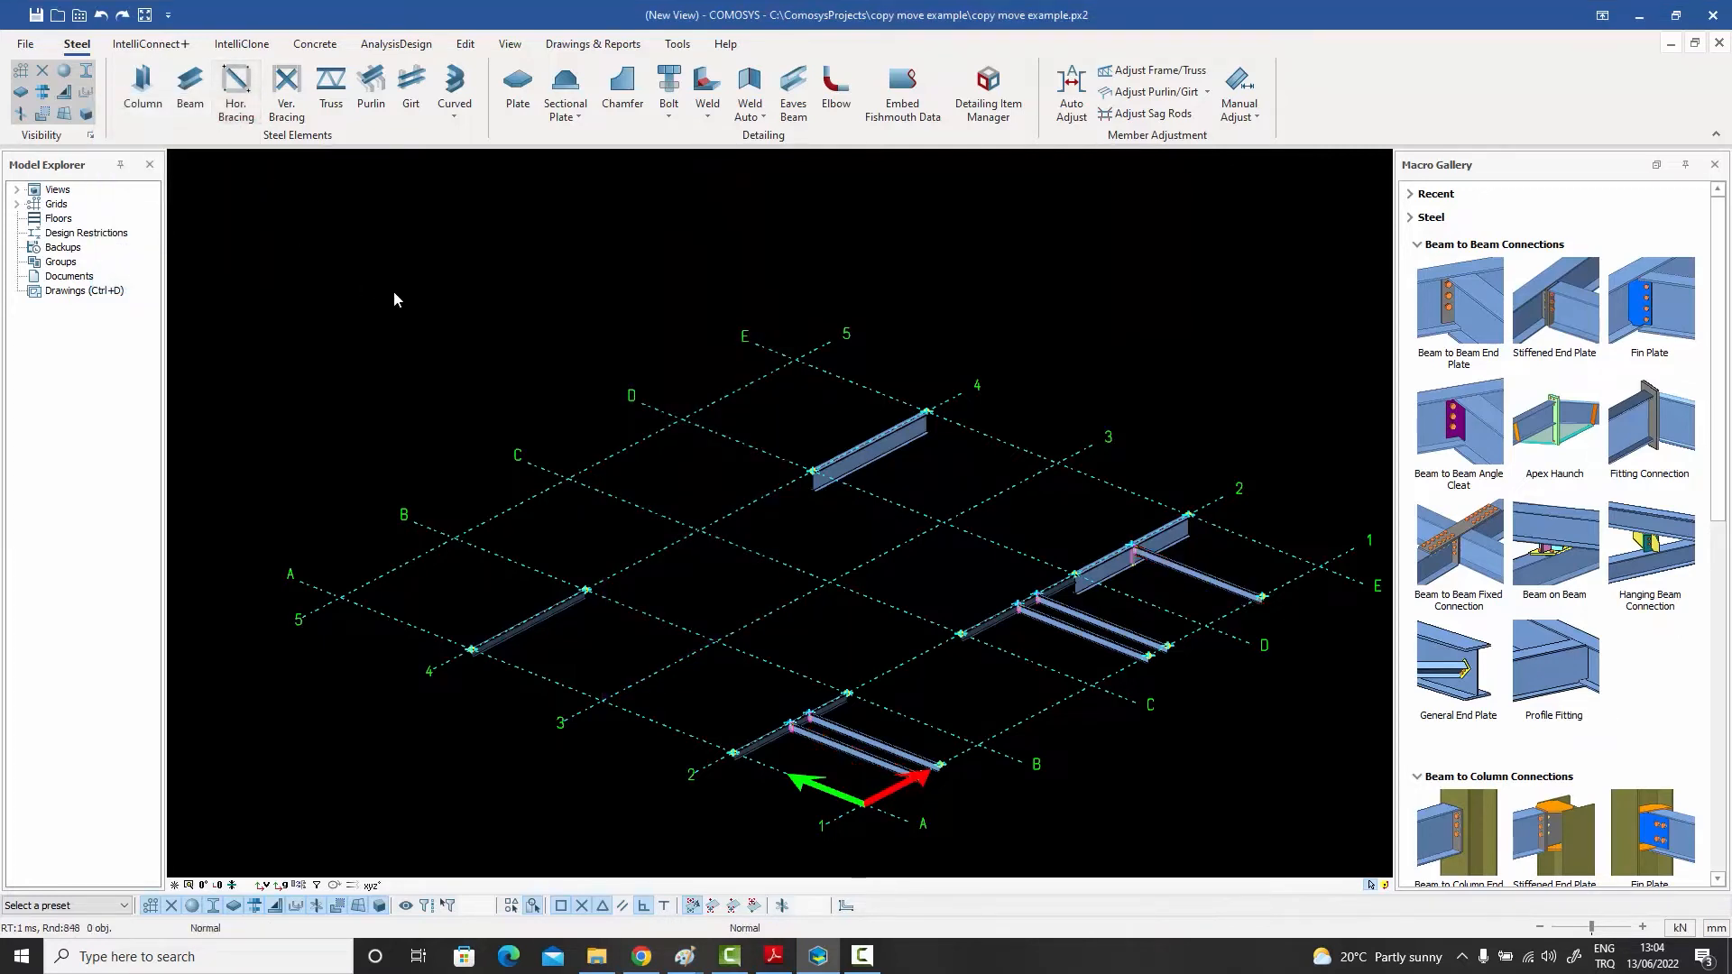
- Change the profile of the main beam on grid line 4 between grids D and E to HEA300
double_click(884, 454)
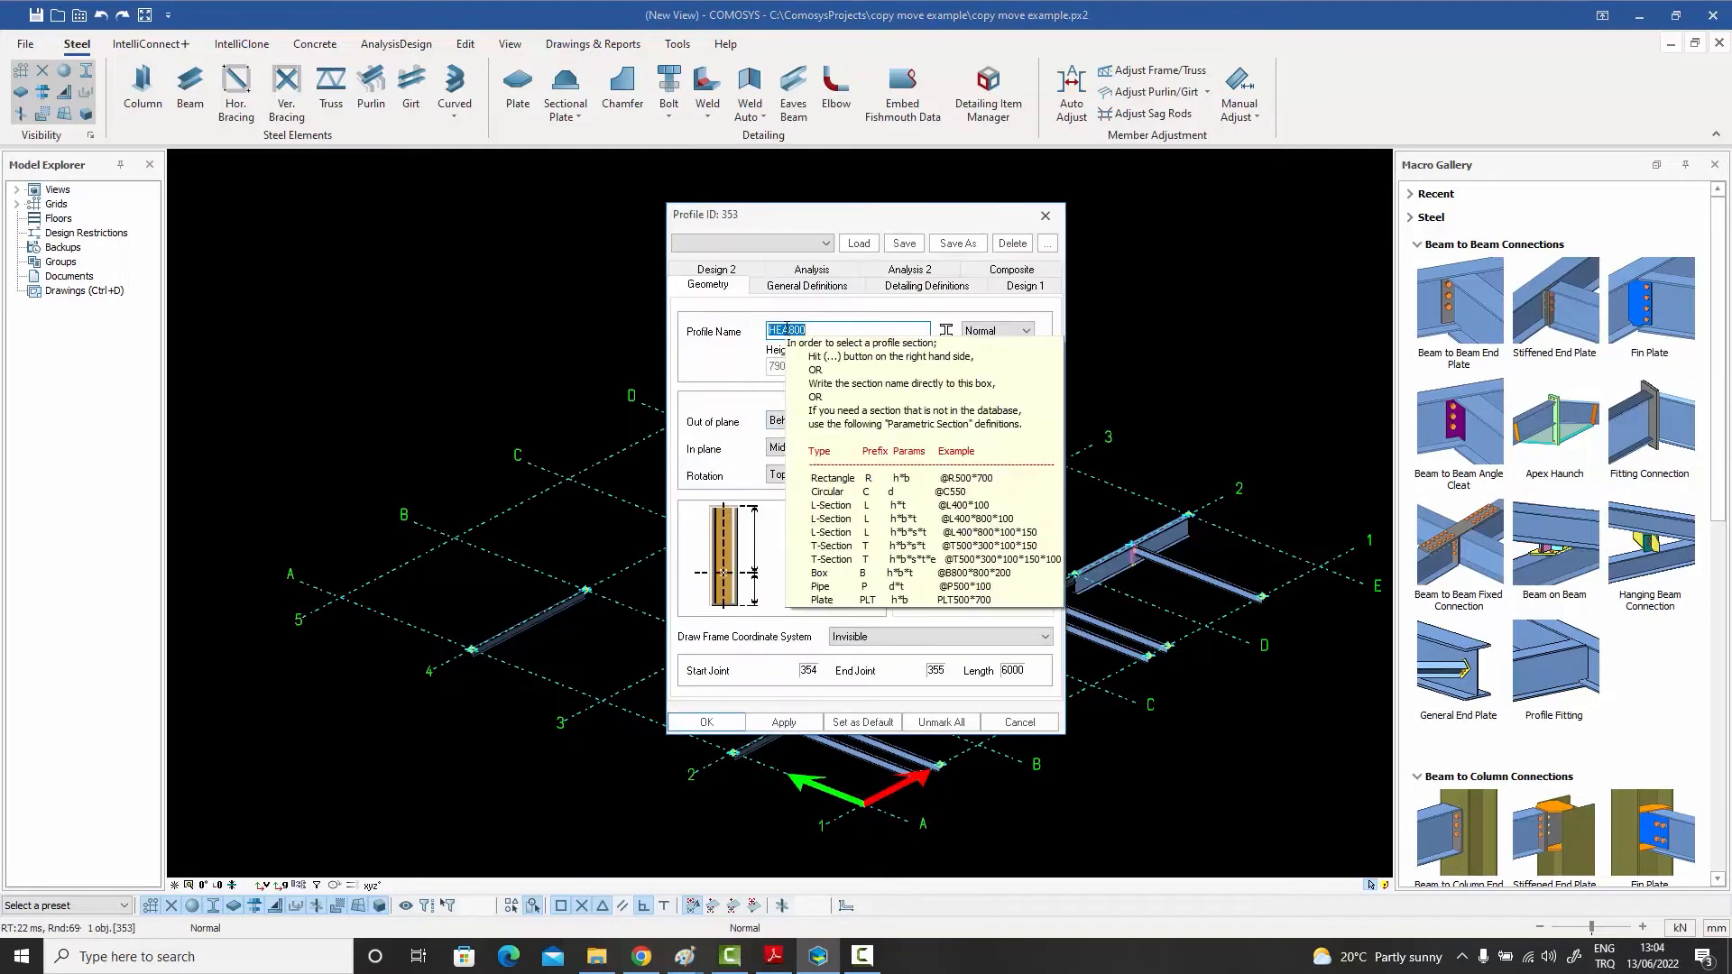
left_click_drag(804, 330, 786, 330)
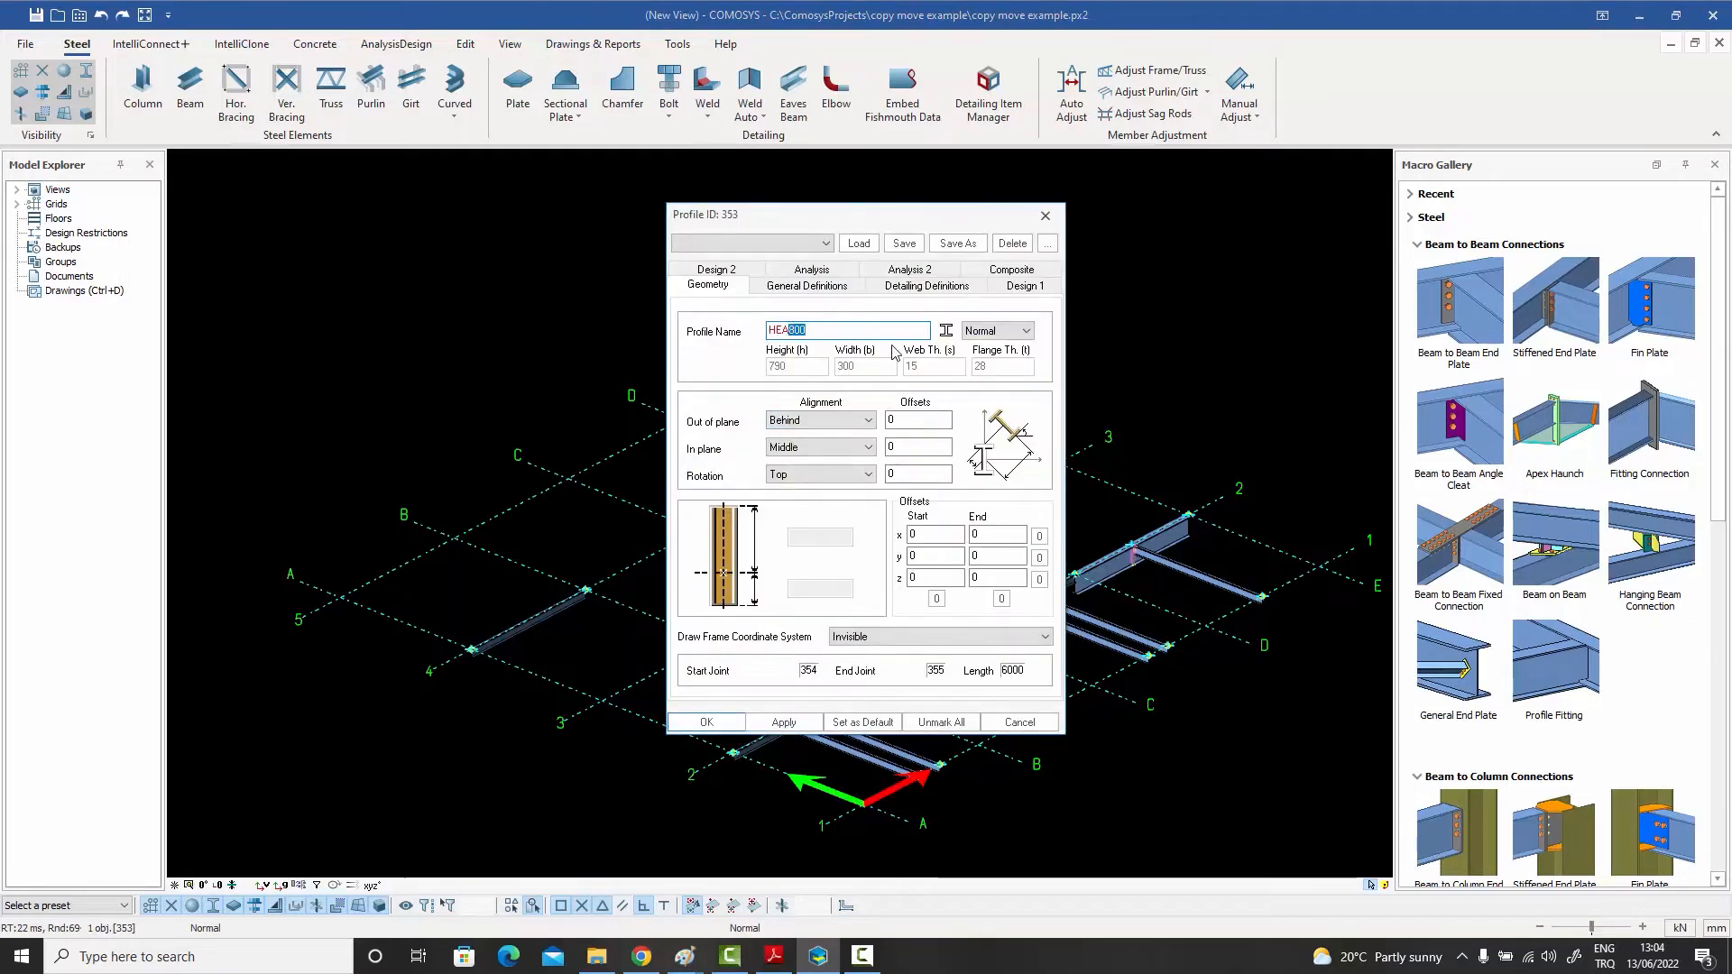
type("300")
key("Return")
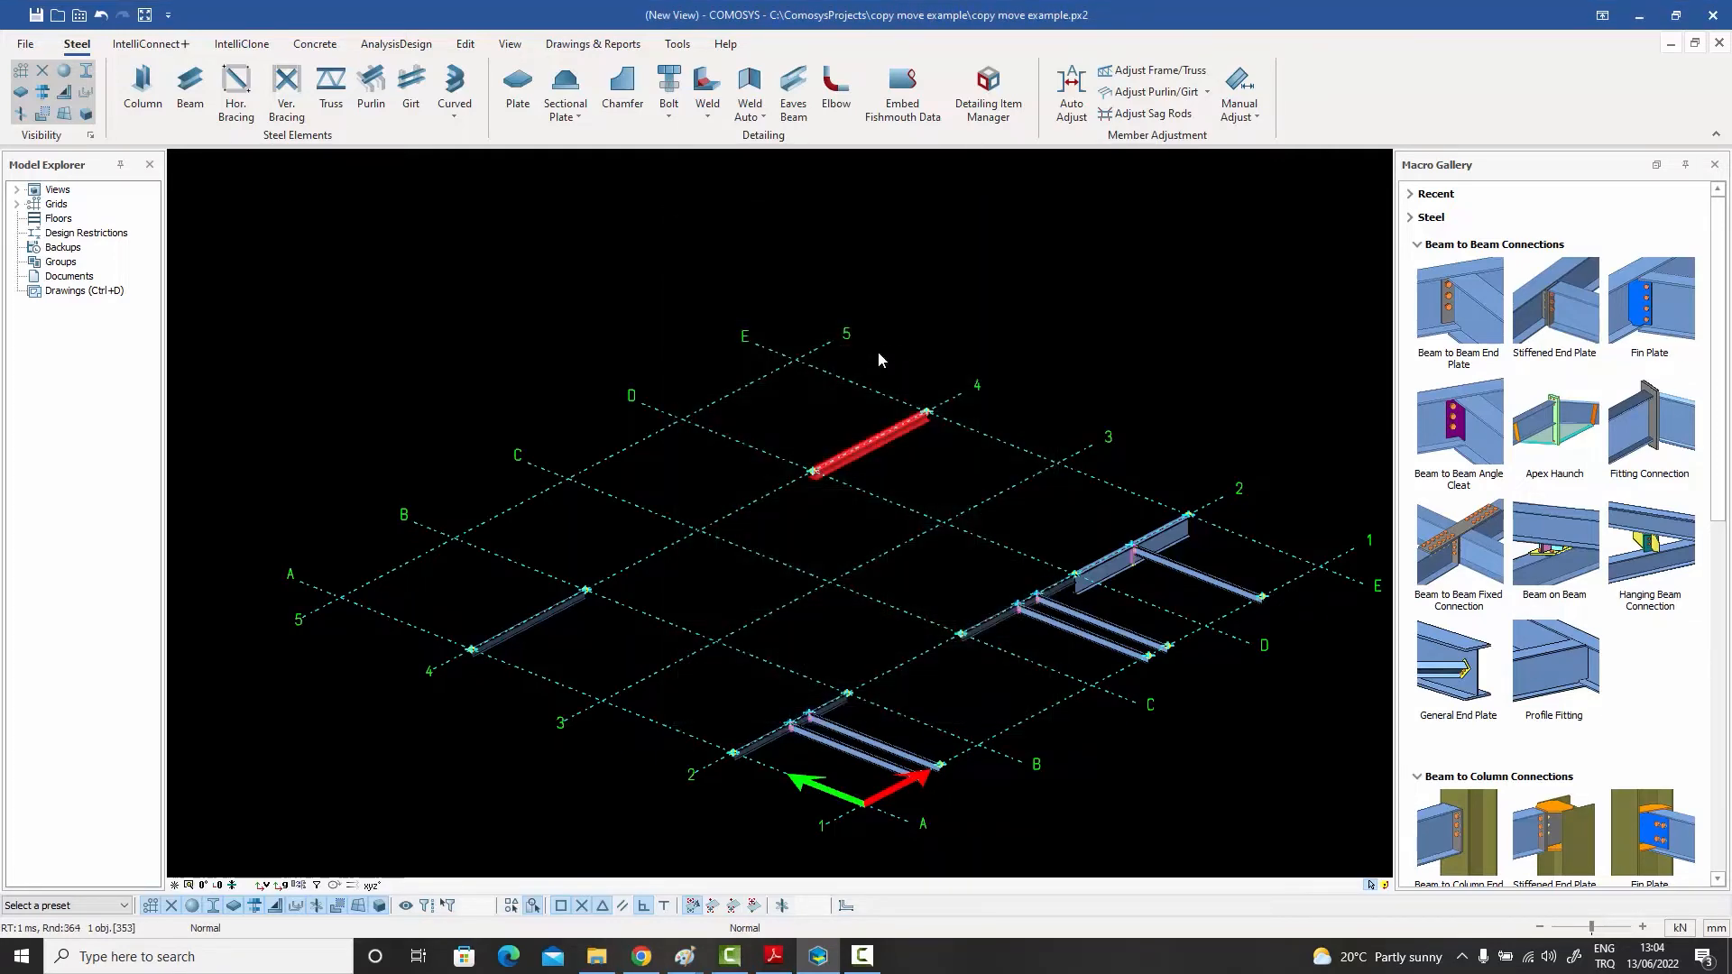
left_click(920, 473)
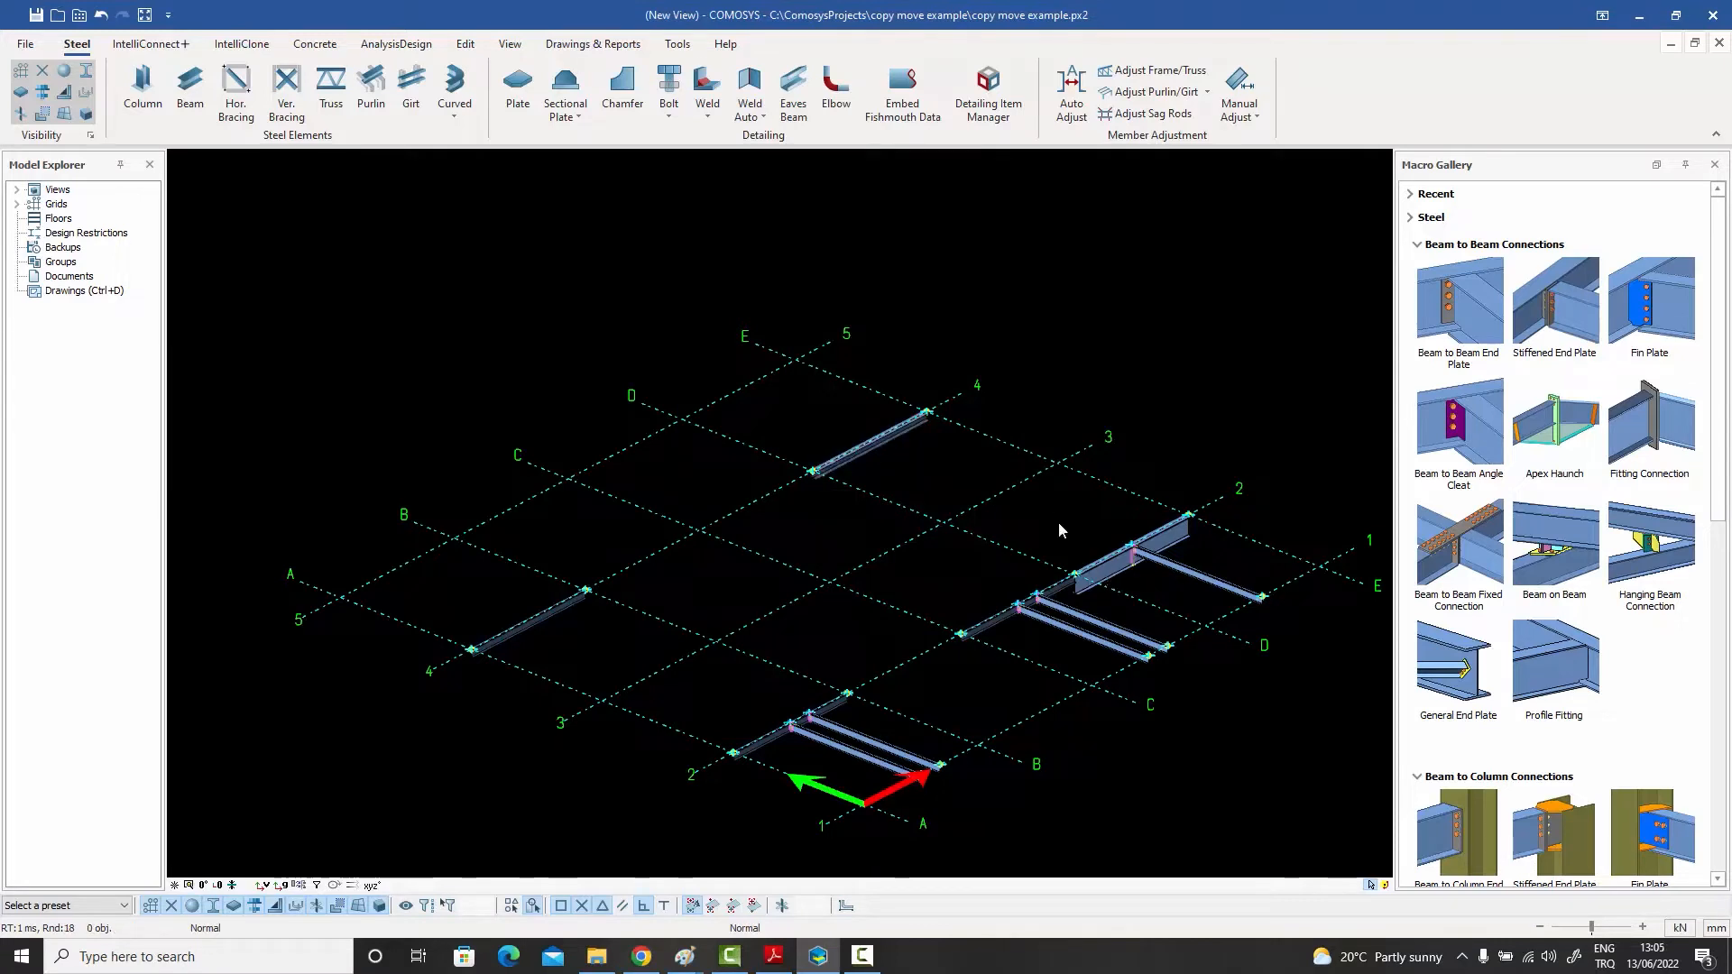
- Start a mirror copy of the original secondary beam and its copy on the deep main beam, using the plane along grid line 3
left_click(831, 744)
left_click(1211, 589, "ctrl")
right_click(1210, 588)
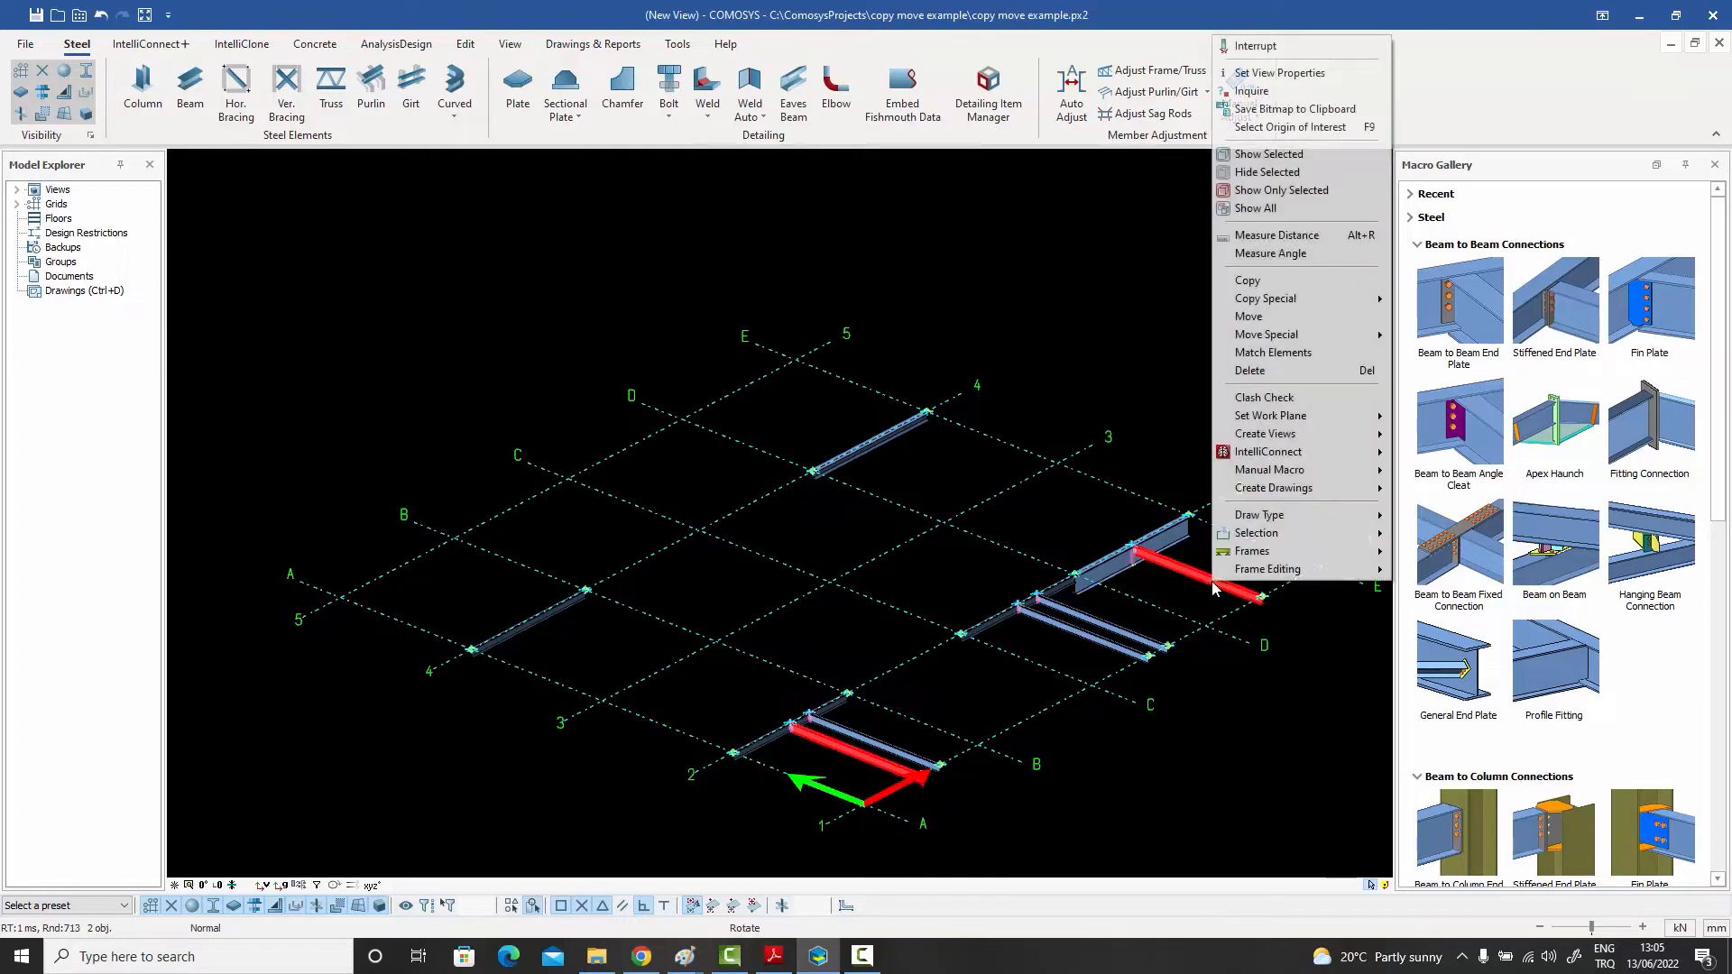
mouse_move(1381, 300)
left_click(1426, 334)
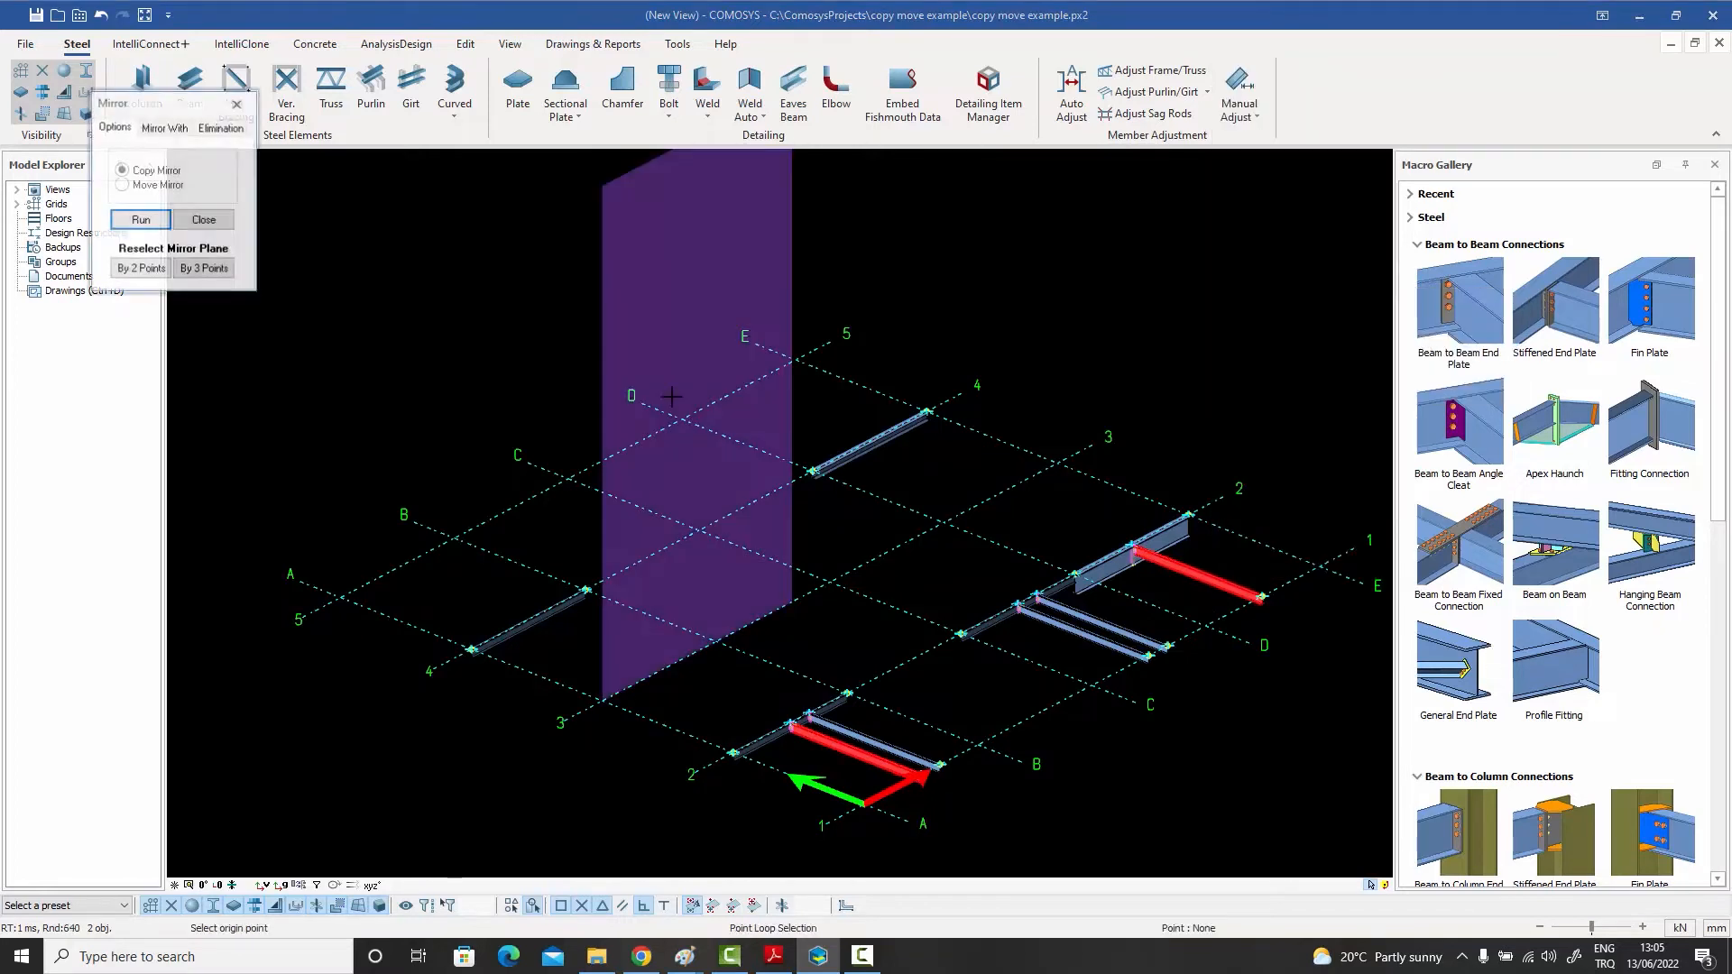
- Review the Check Profile Name elimination option and run Copy Mirror on both selected secondary beams
left_click(220, 127)
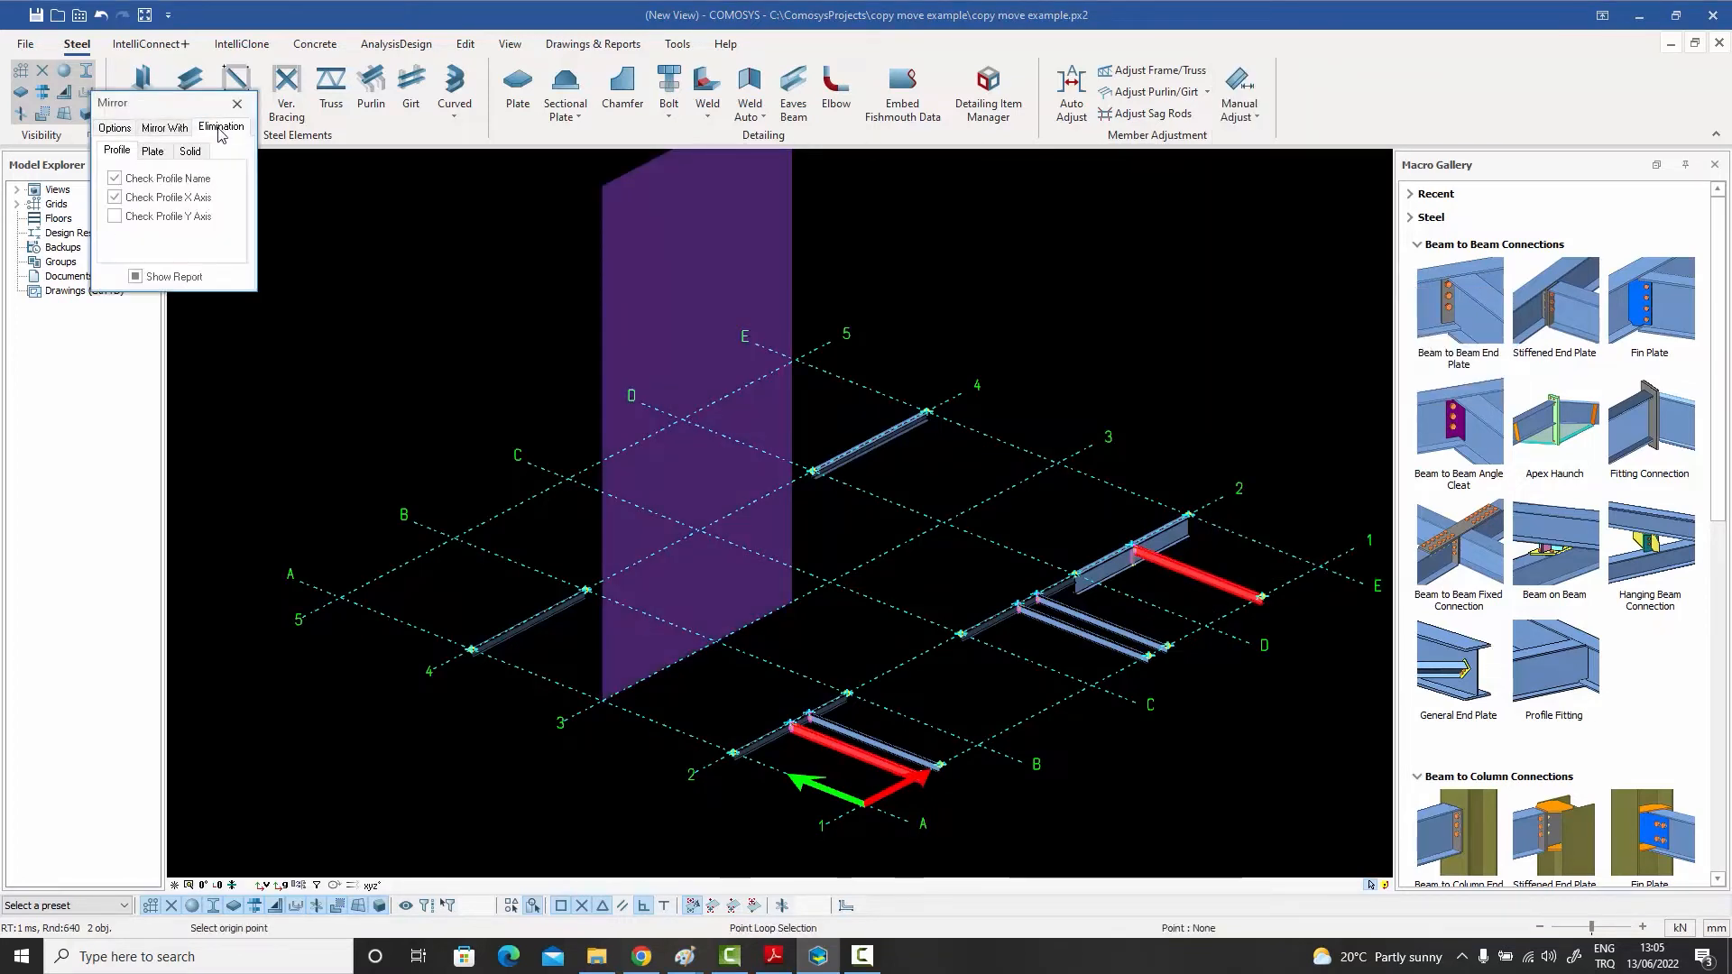
left_click(115, 179)
left_click(115, 129)
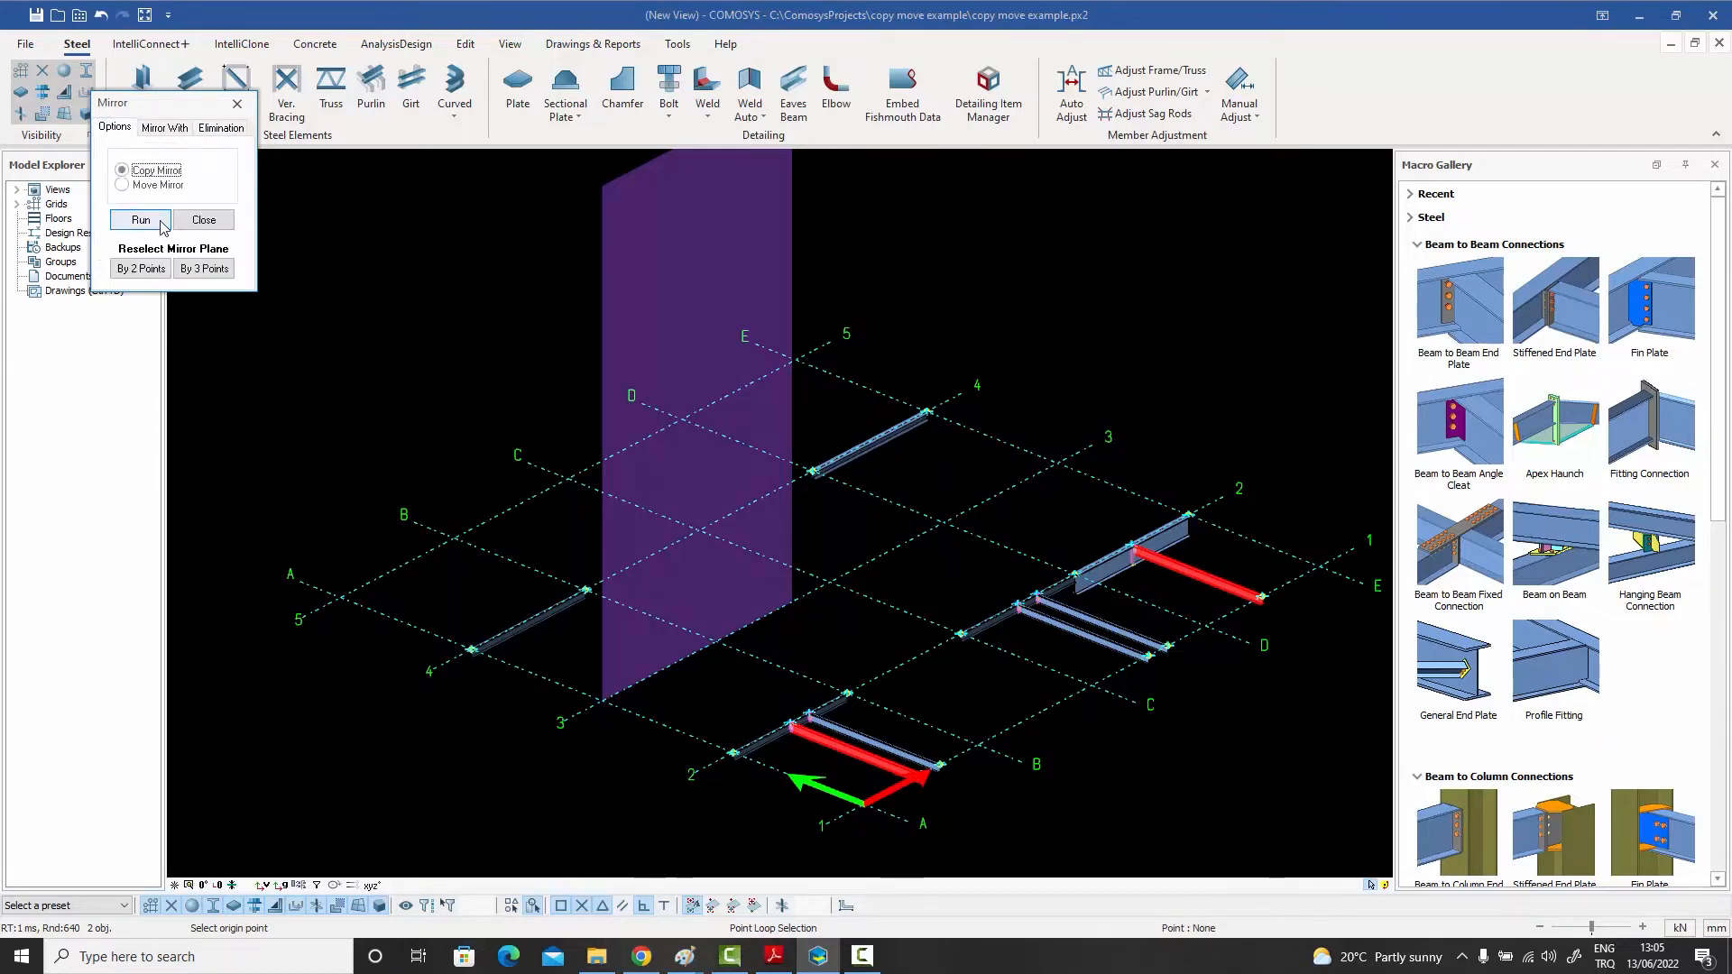
left_click(141, 221)
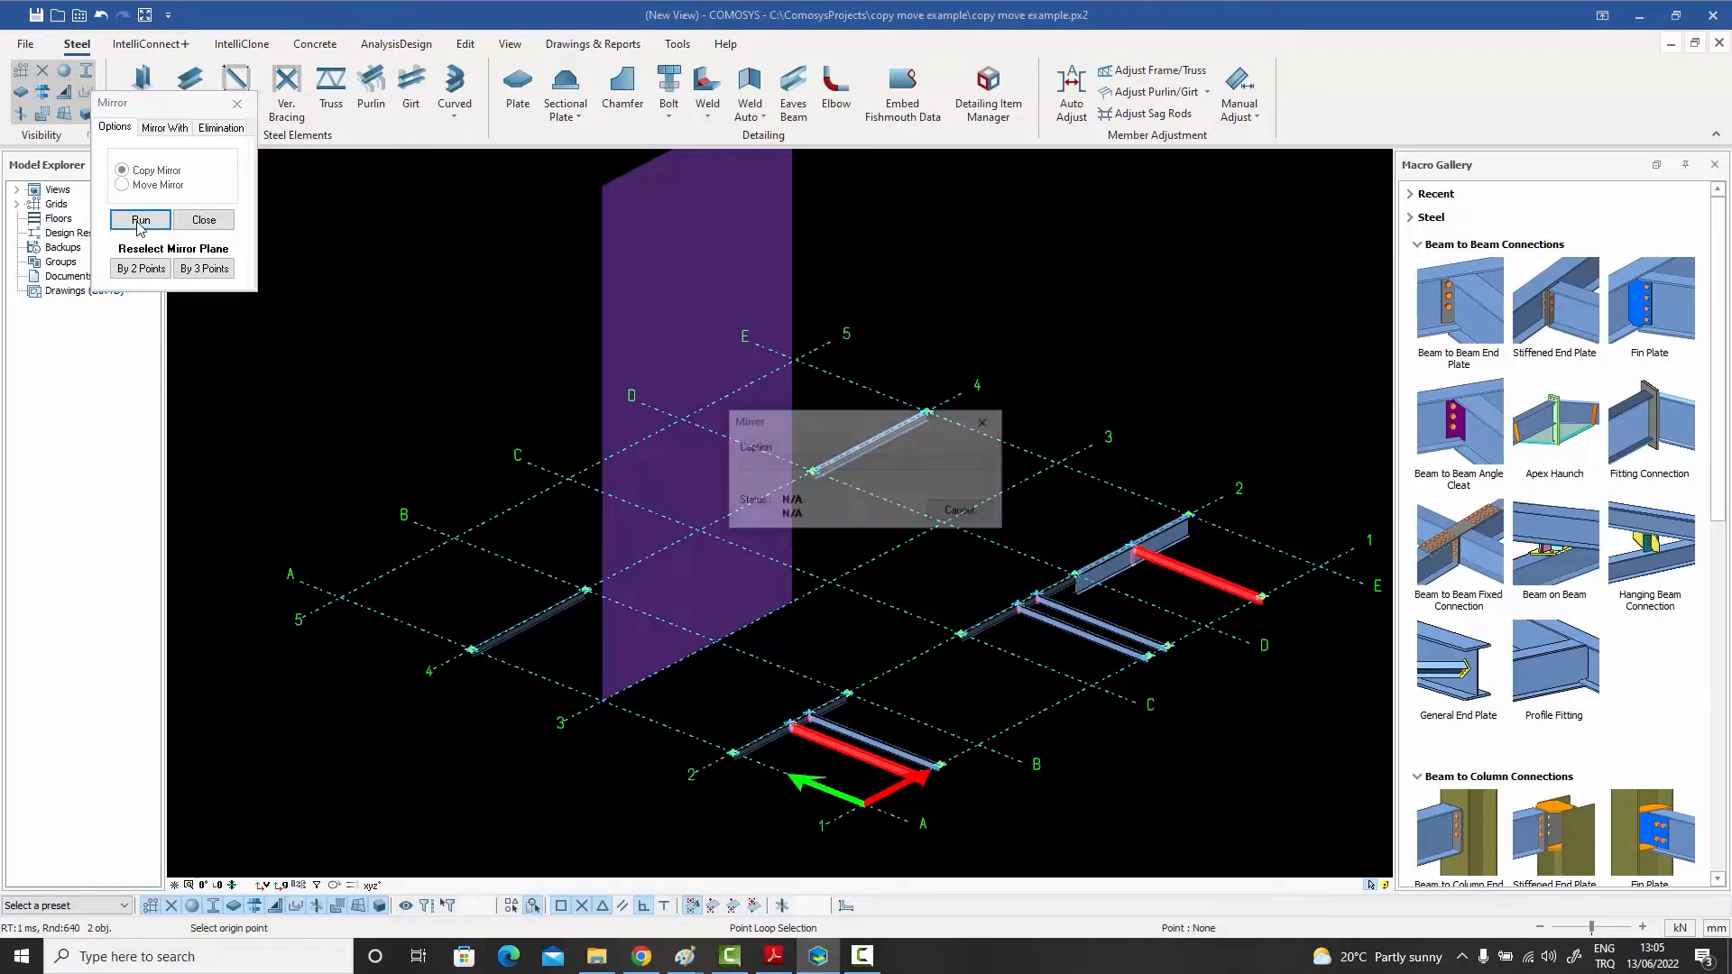
left_click(209, 224)
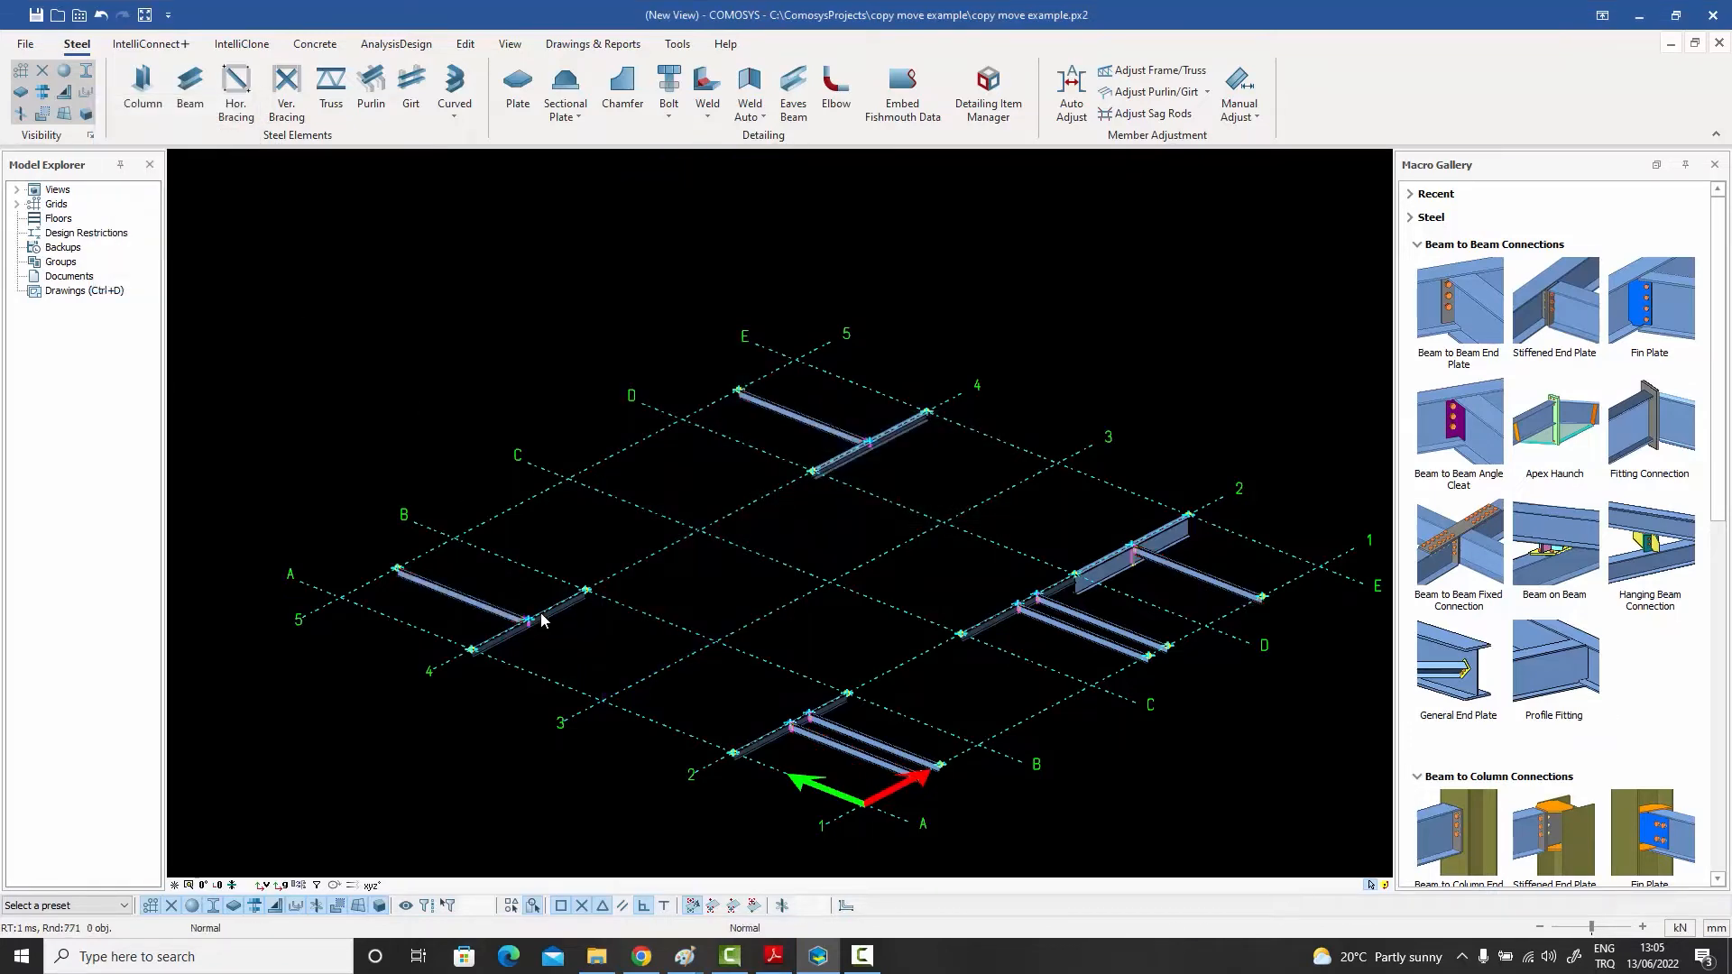
- Examine the mirrored secondary beams' connections at the main beams on grid line 4
scroll(555, 614, "up", 10)
scroll(555, 618, "down", 10)
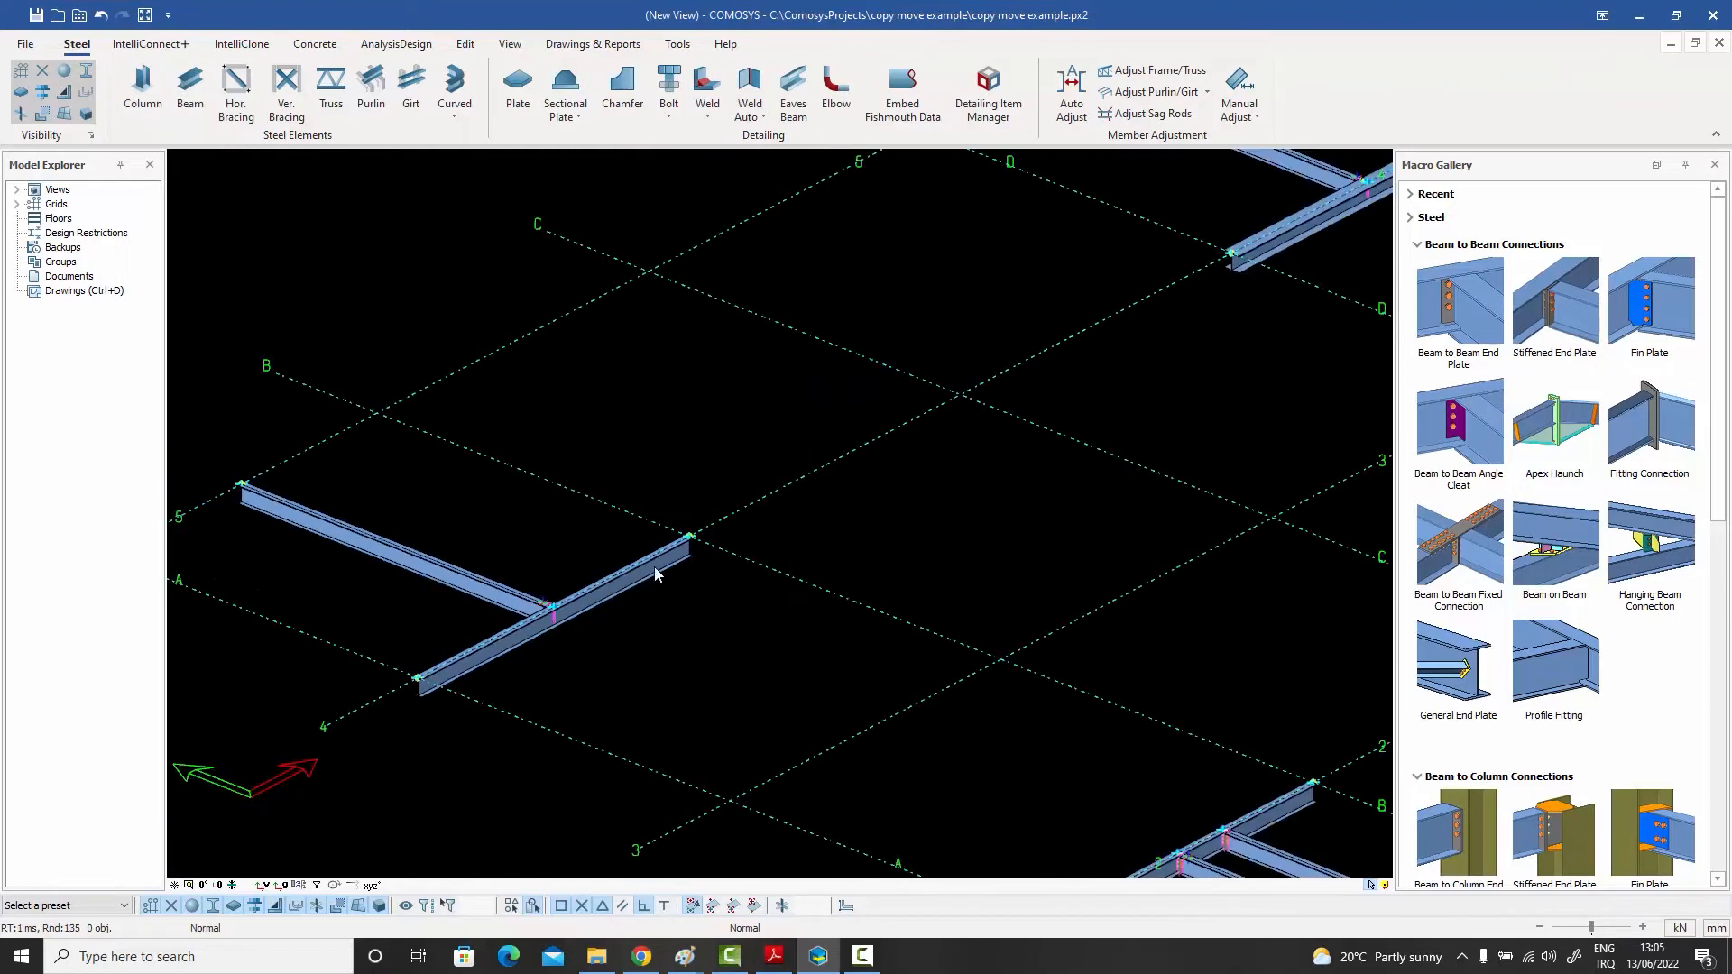
scroll(974, 442, "up", 10)
scroll(885, 430, "down", 3)
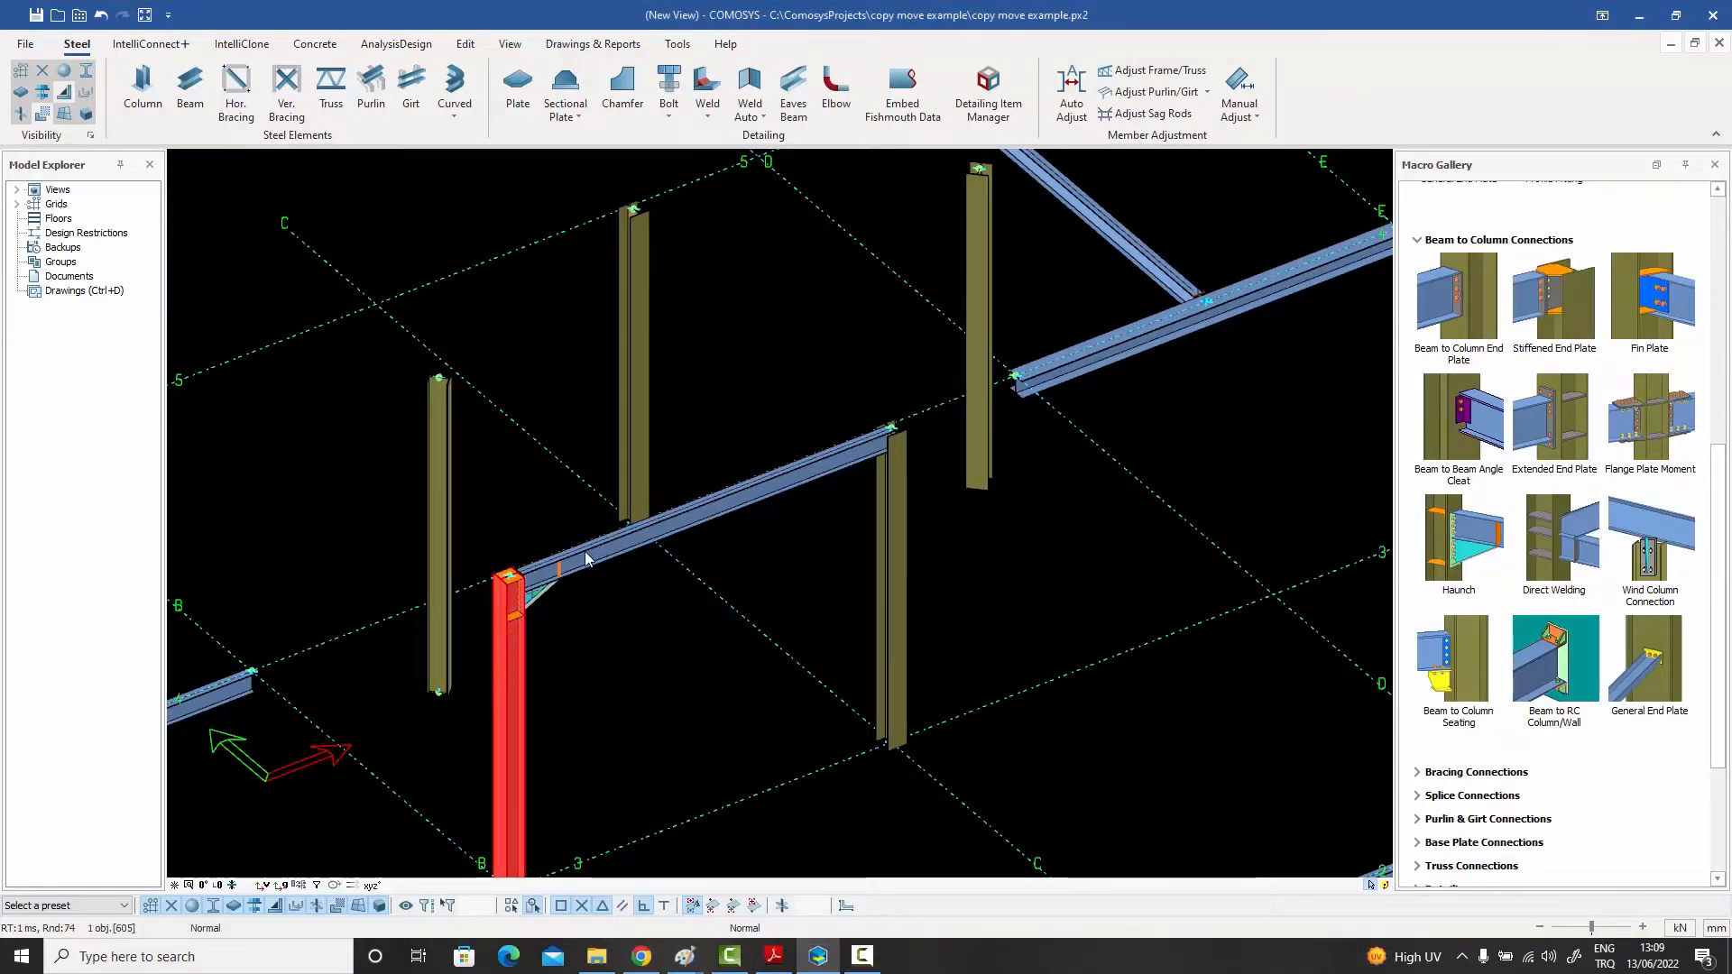
- Examine the haunched beam-to-column connection and how the other columns are arranged around the central column
left_click(521, 562)
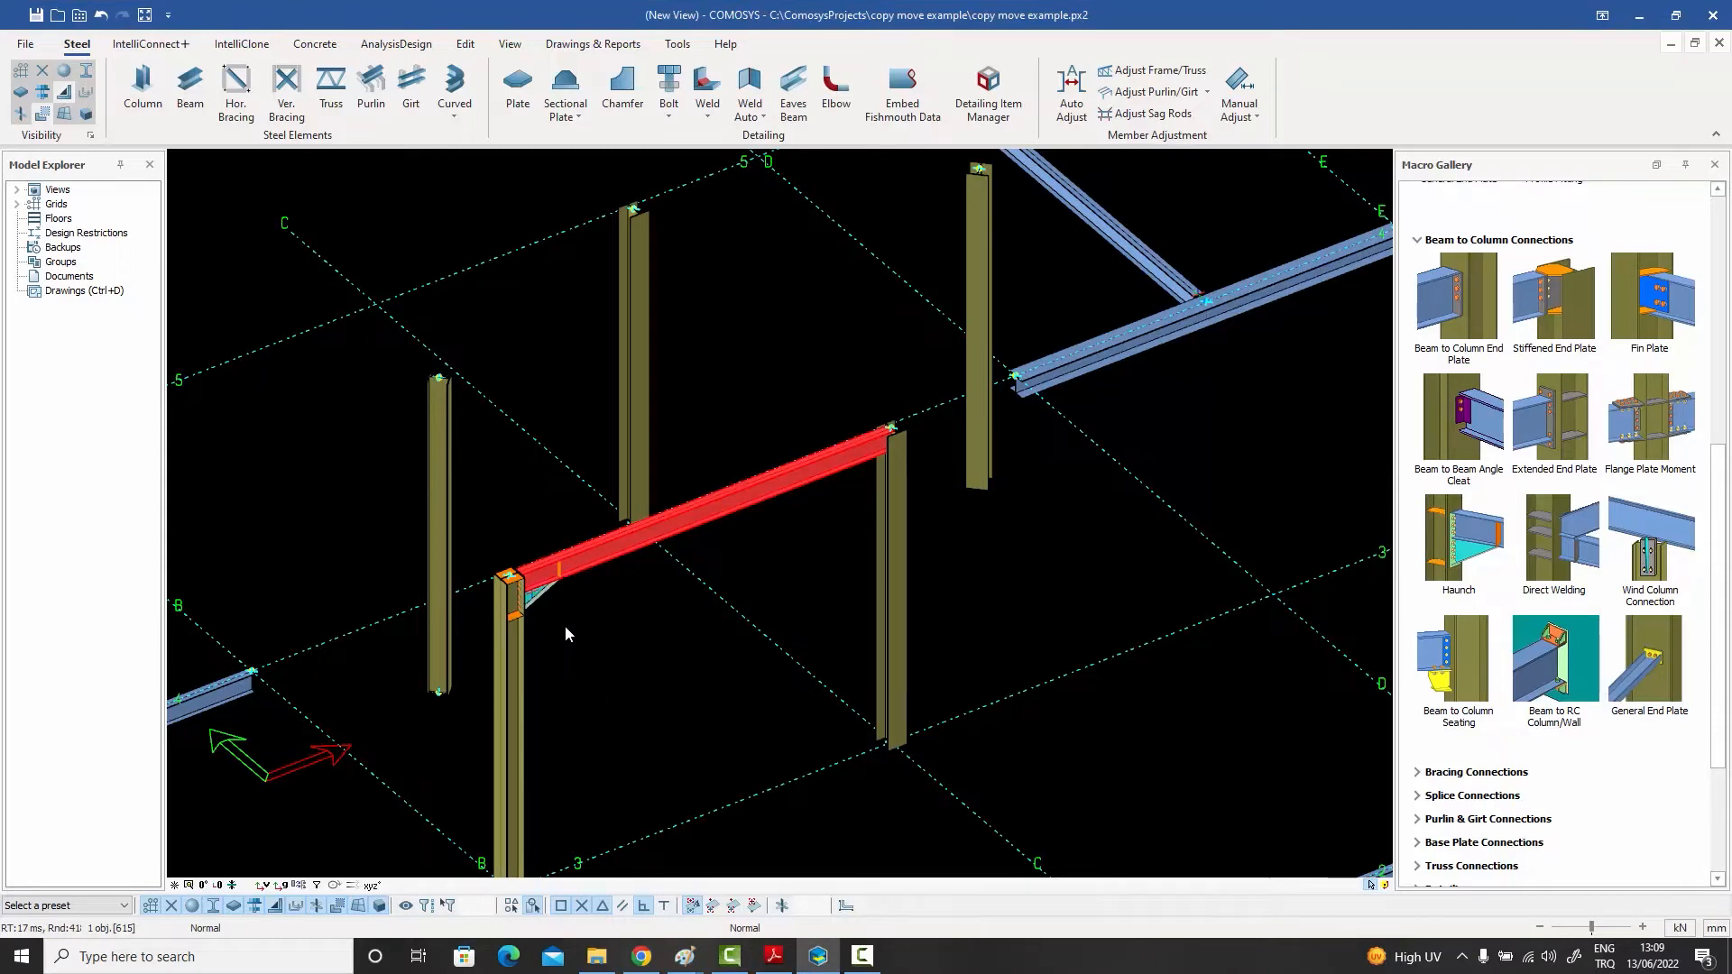
left_click(510, 650)
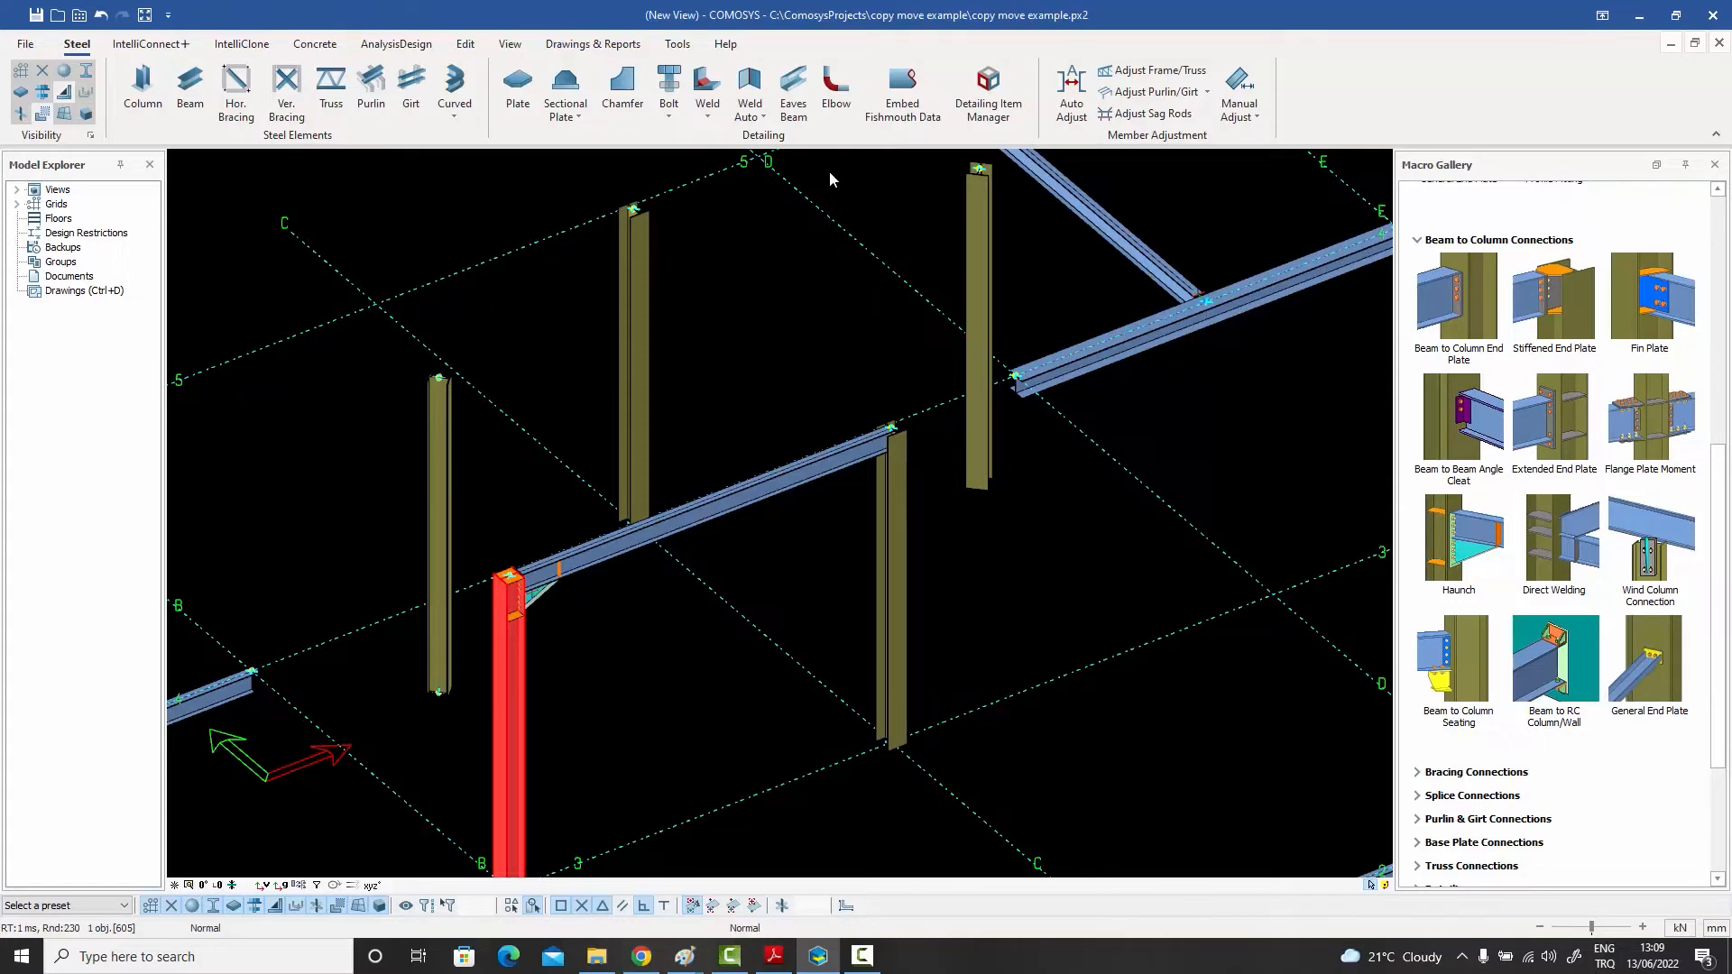
middle_click_drag(809, 585, 779, 679, "shift")
scroll(783, 642, "down", 2)
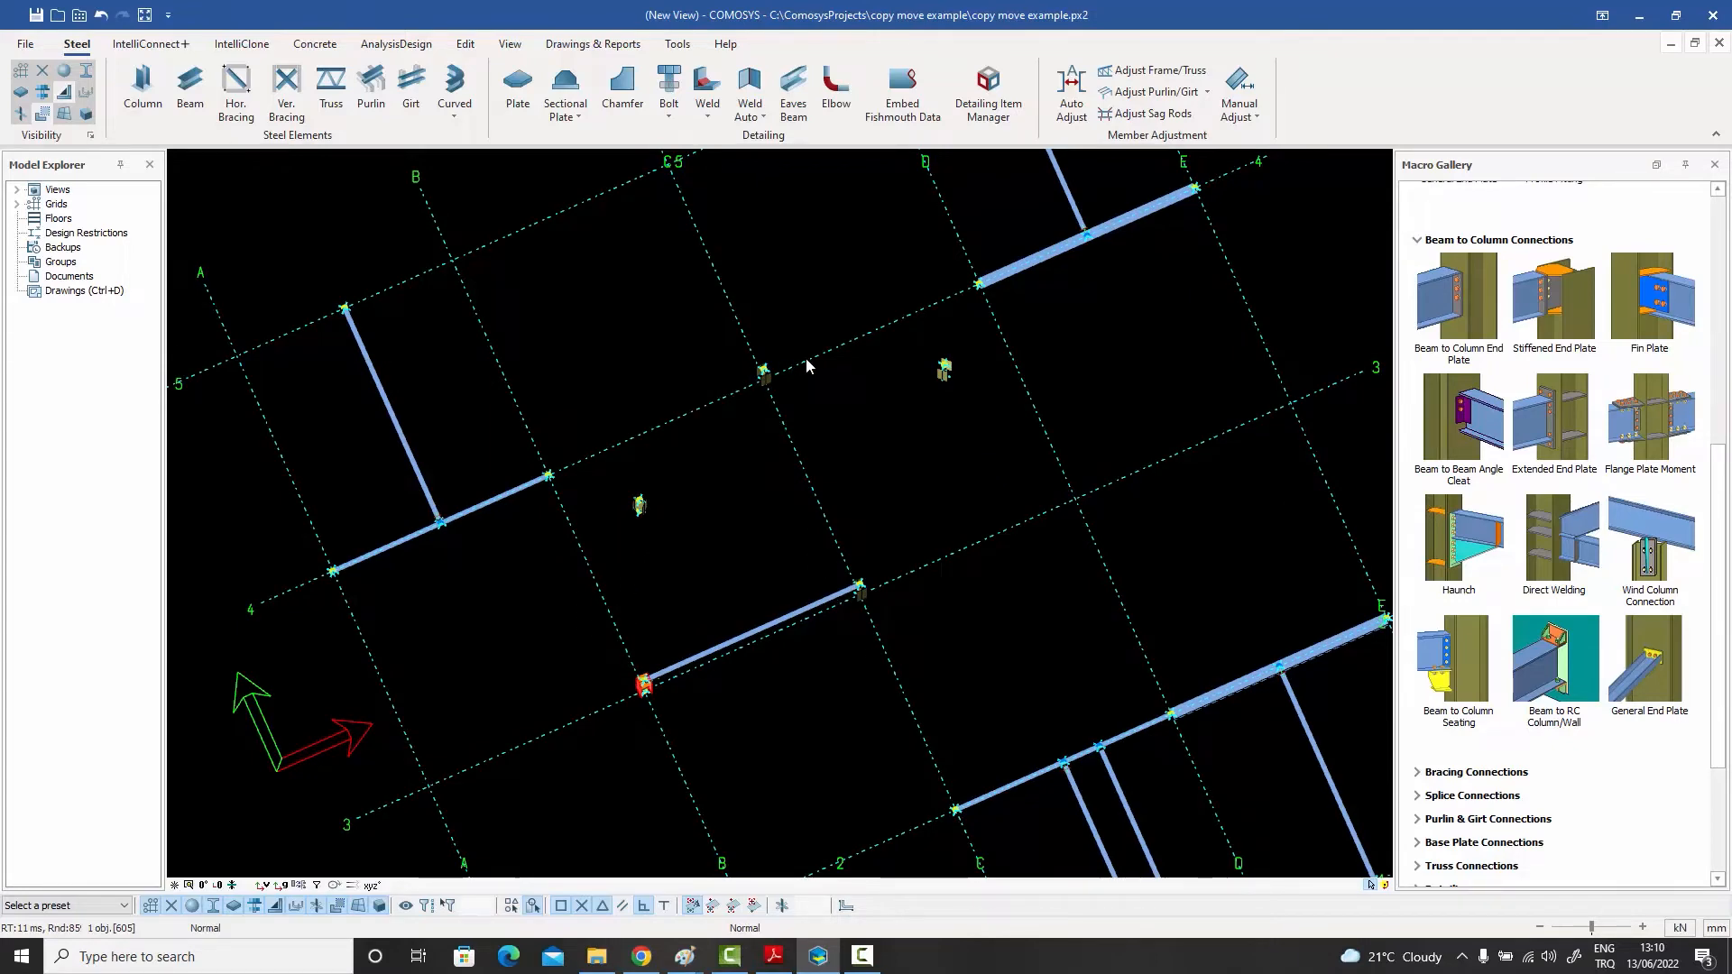
middle_click_drag(966, 379, 896, 437, "shift")
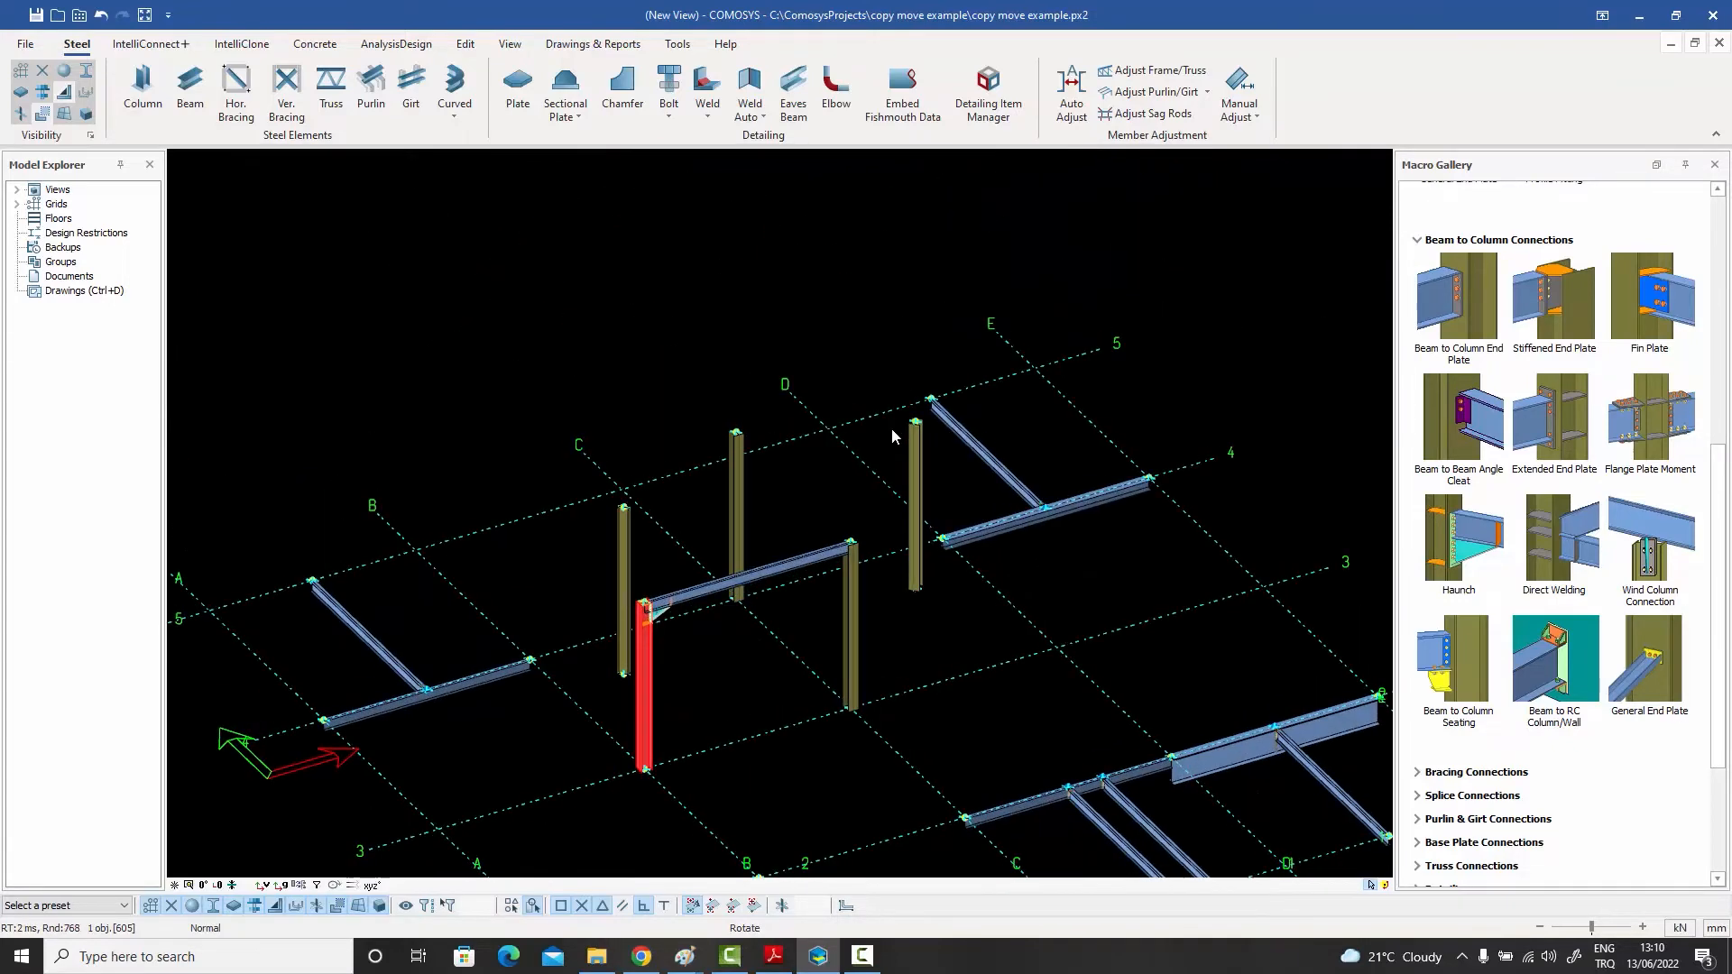
- Copy Rotate the haunched beam about the central column with an angle of -45, Z offset 0 and a copy count of 3
left_click(705, 593)
right_click(706, 593)
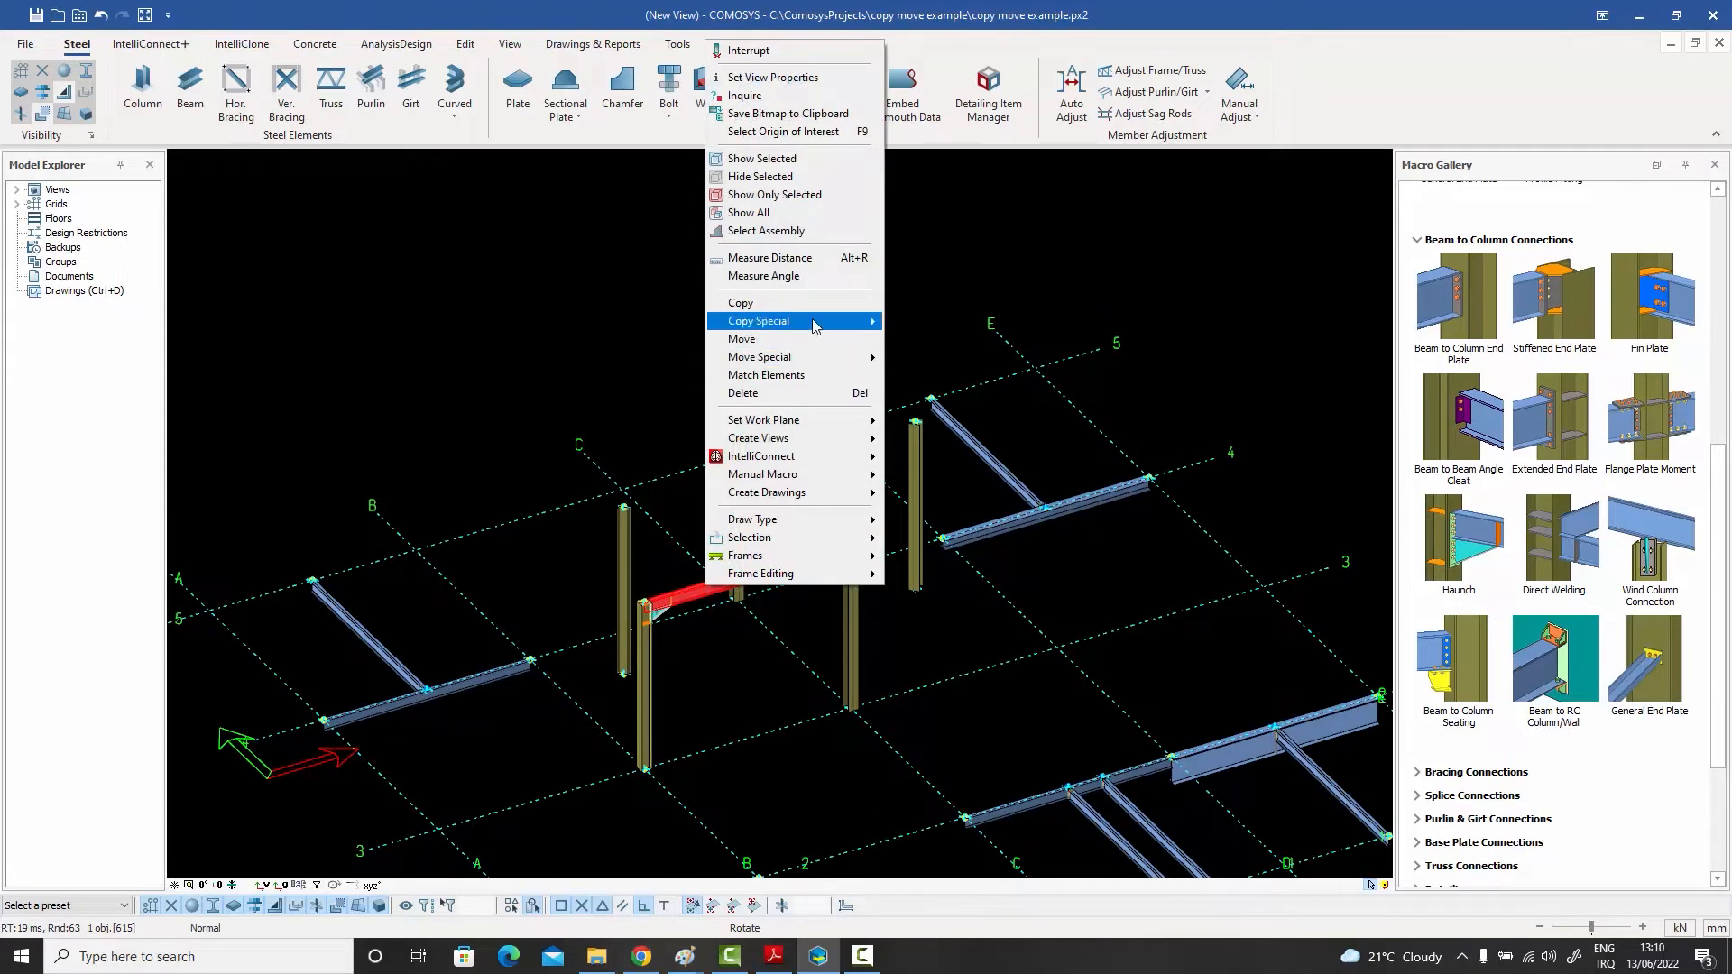
mouse_move(818, 323)
left_click(920, 340)
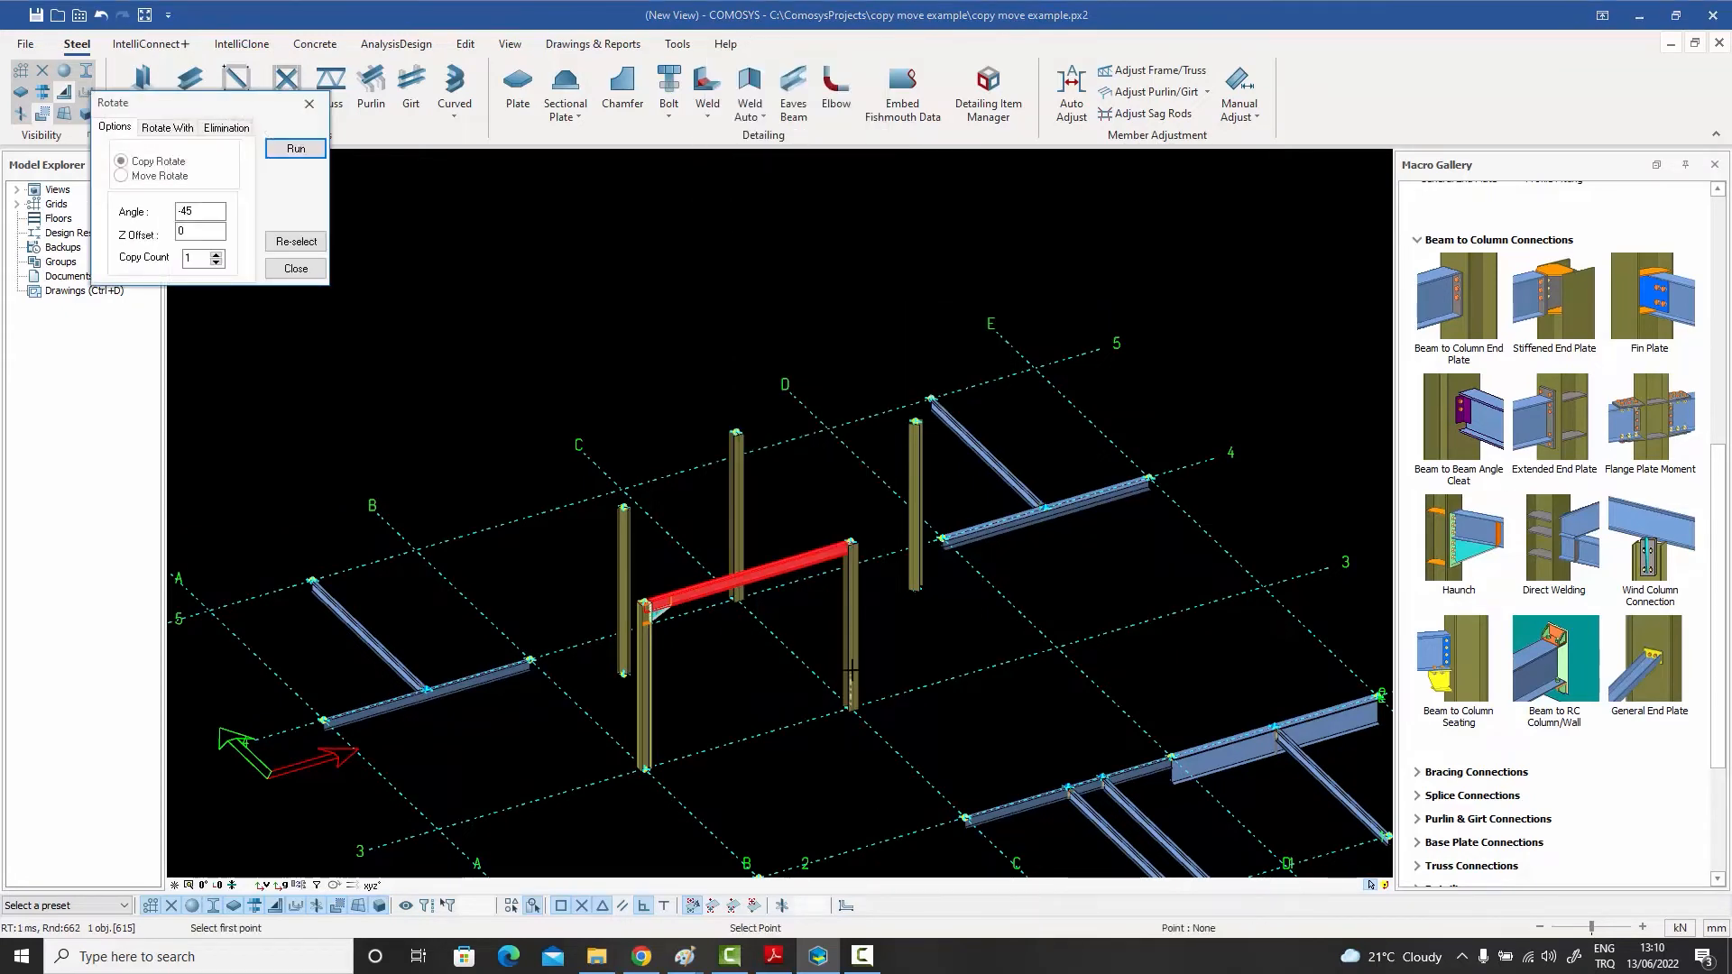
left_click(216, 254)
left_click(296, 150)
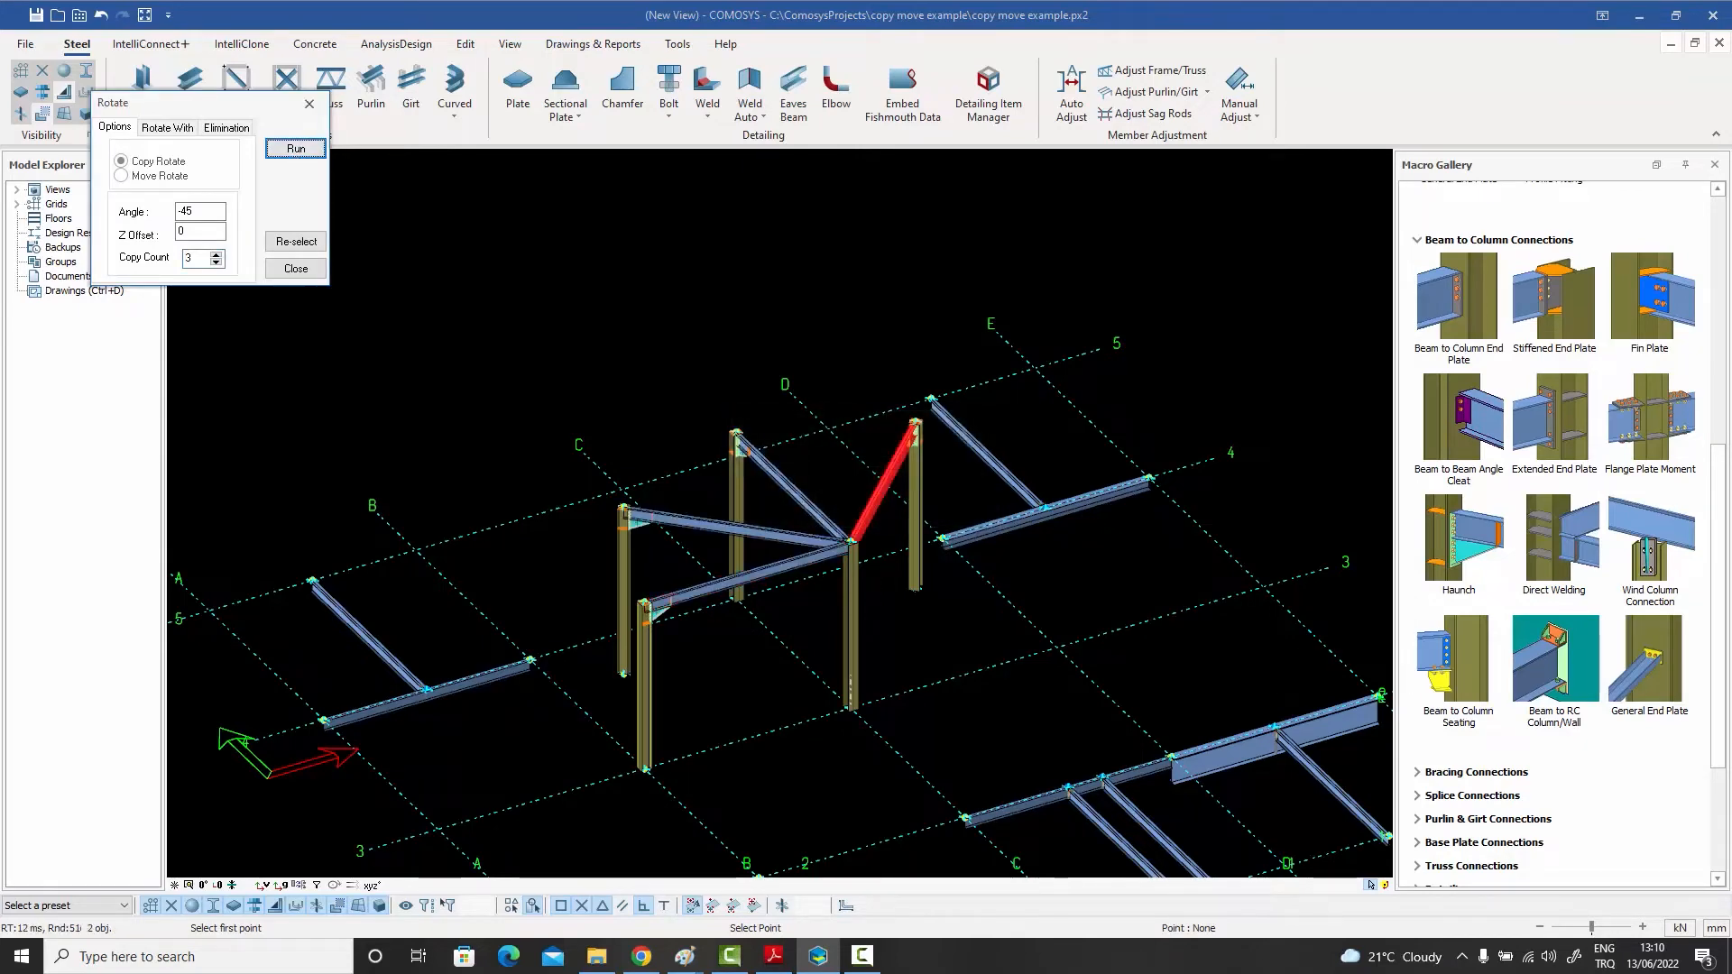
left_click(309, 104)
- Examine the haunch connections of the rotated beam copies at each surrounding column
scroll(641, 499, "up", 5)
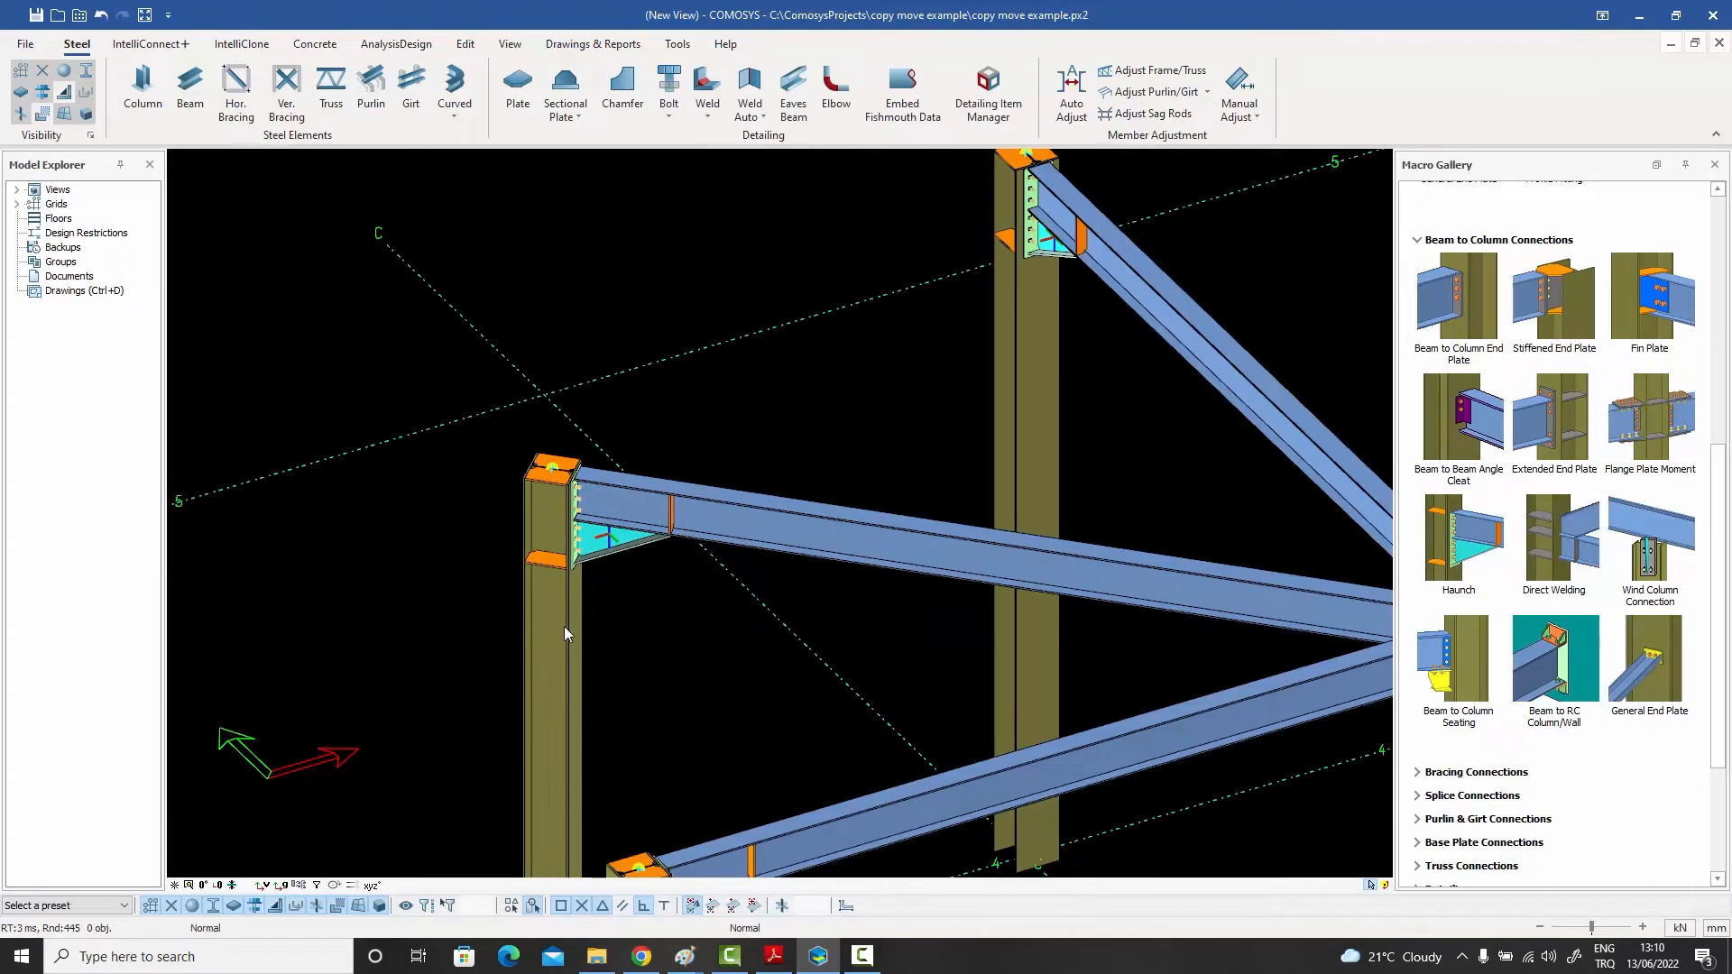
left_click(548, 619)
left_click(1039, 397)
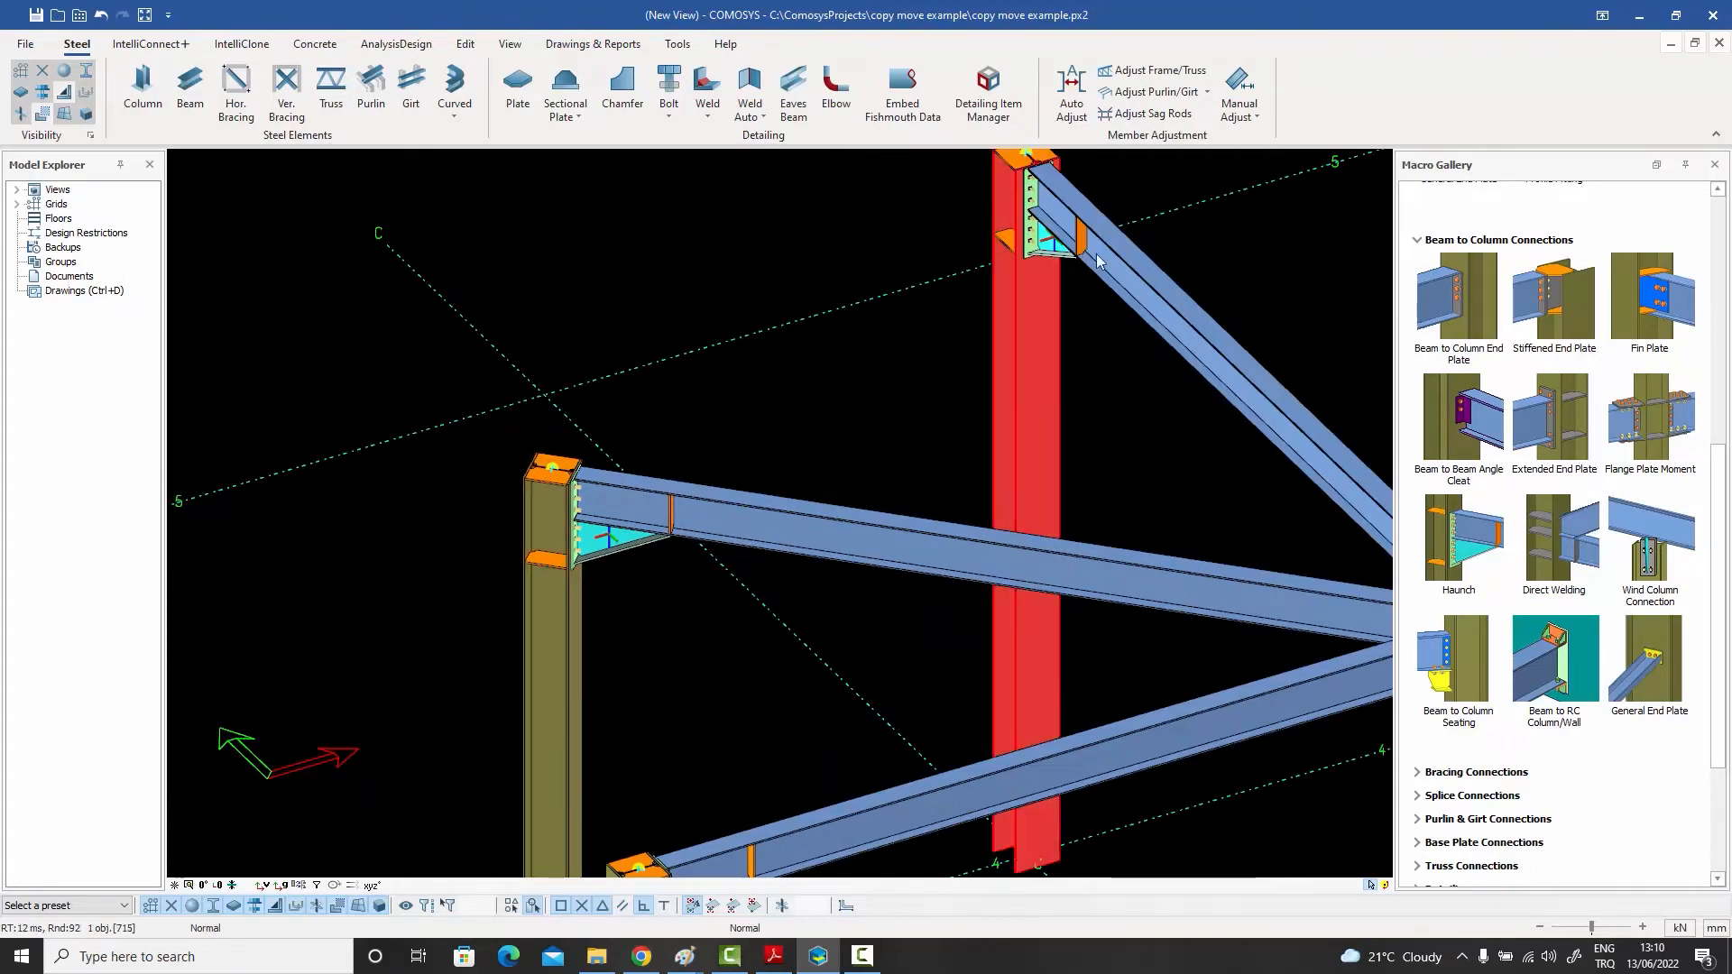
scroll(1038, 393, "down", 3)
middle_click_drag(1282, 388, 858, 523)
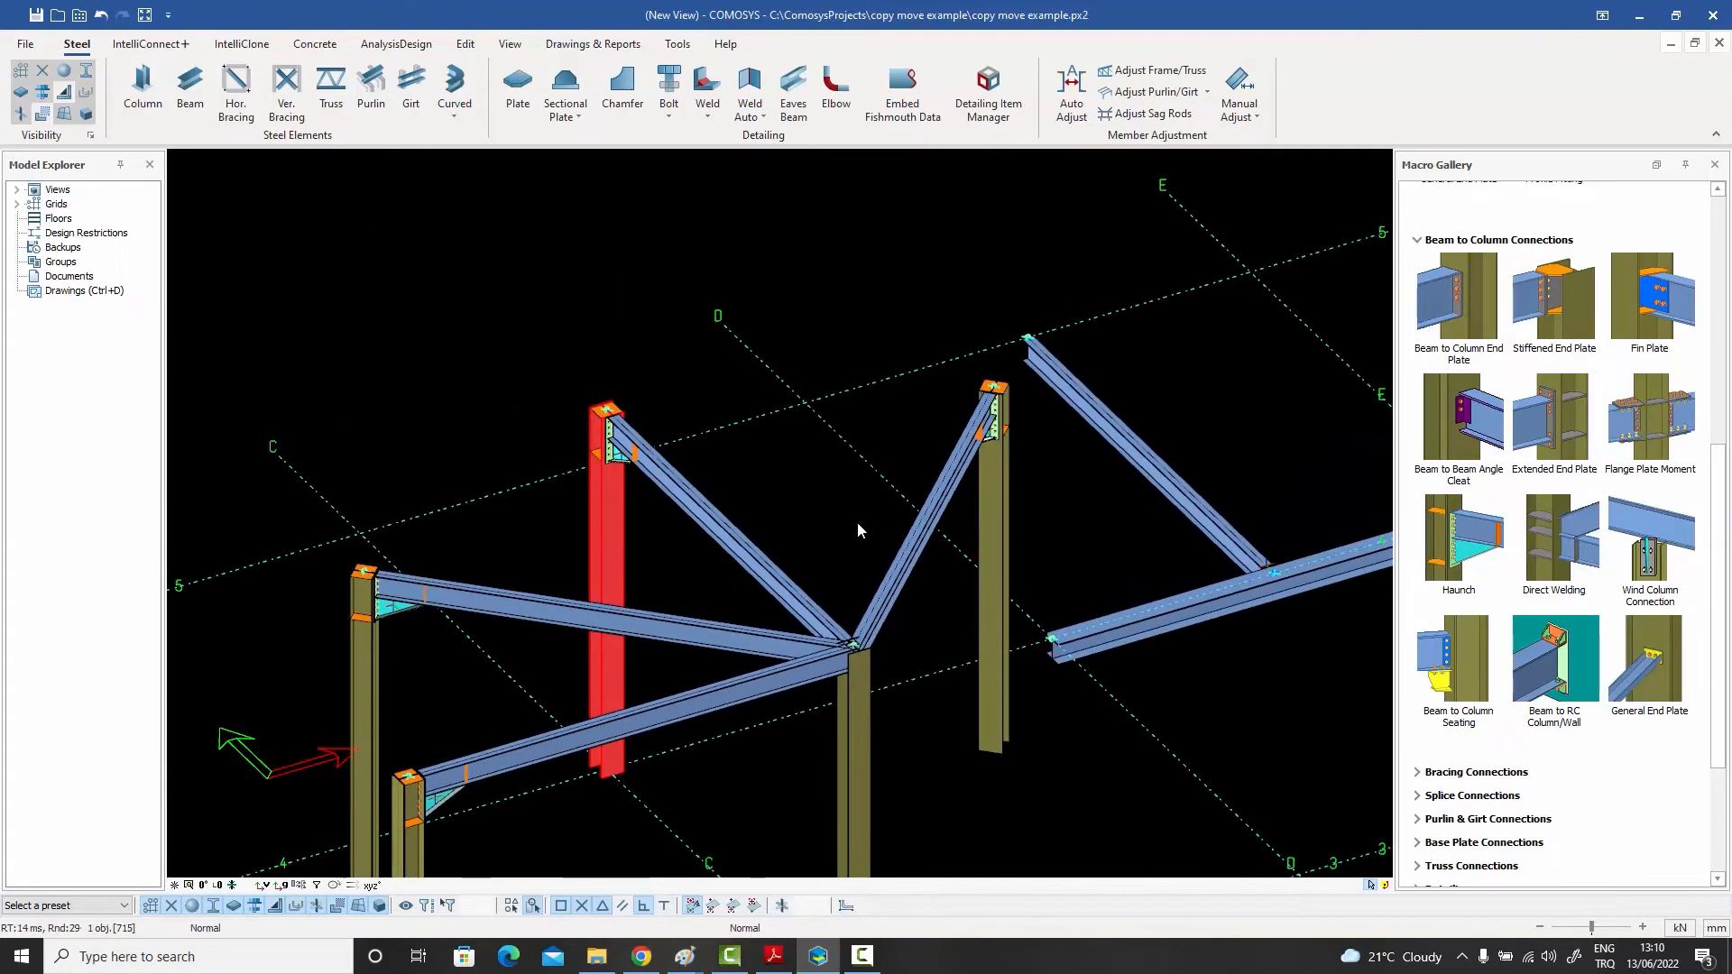
left_click(923, 525)
scroll(1003, 414, "up", 3)
scroll(997, 424, "down", 2)
scroll(975, 451, "down", 3)
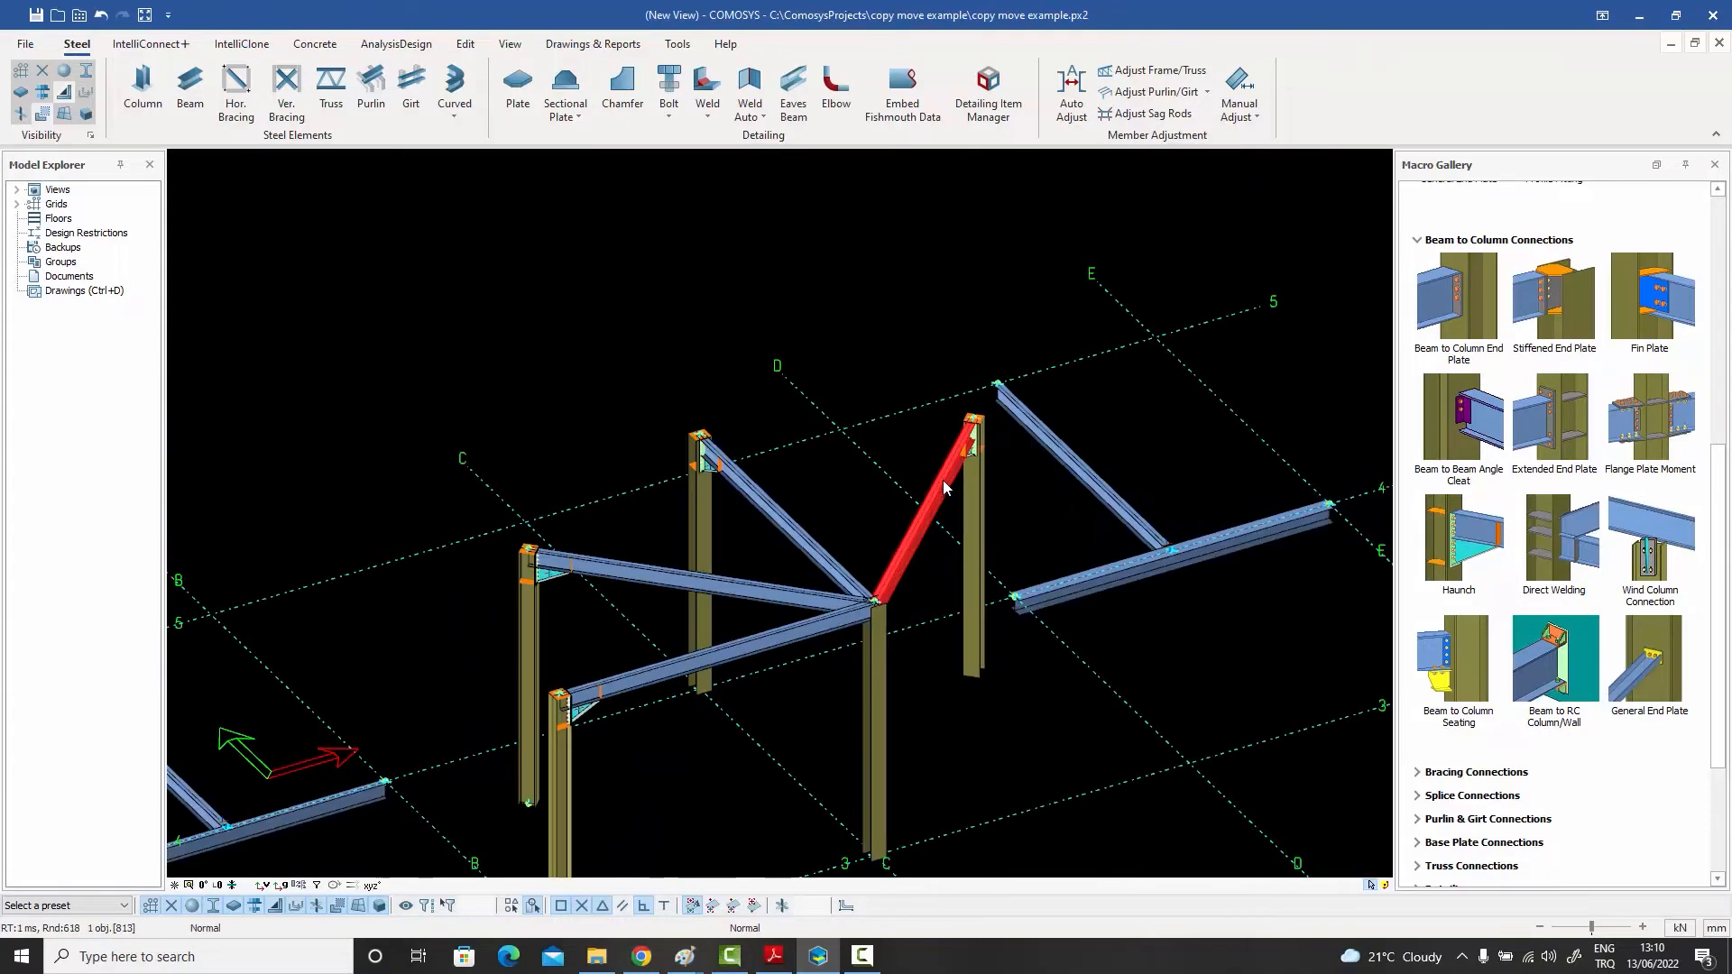
middle_click_drag(930, 516, 866, 534)
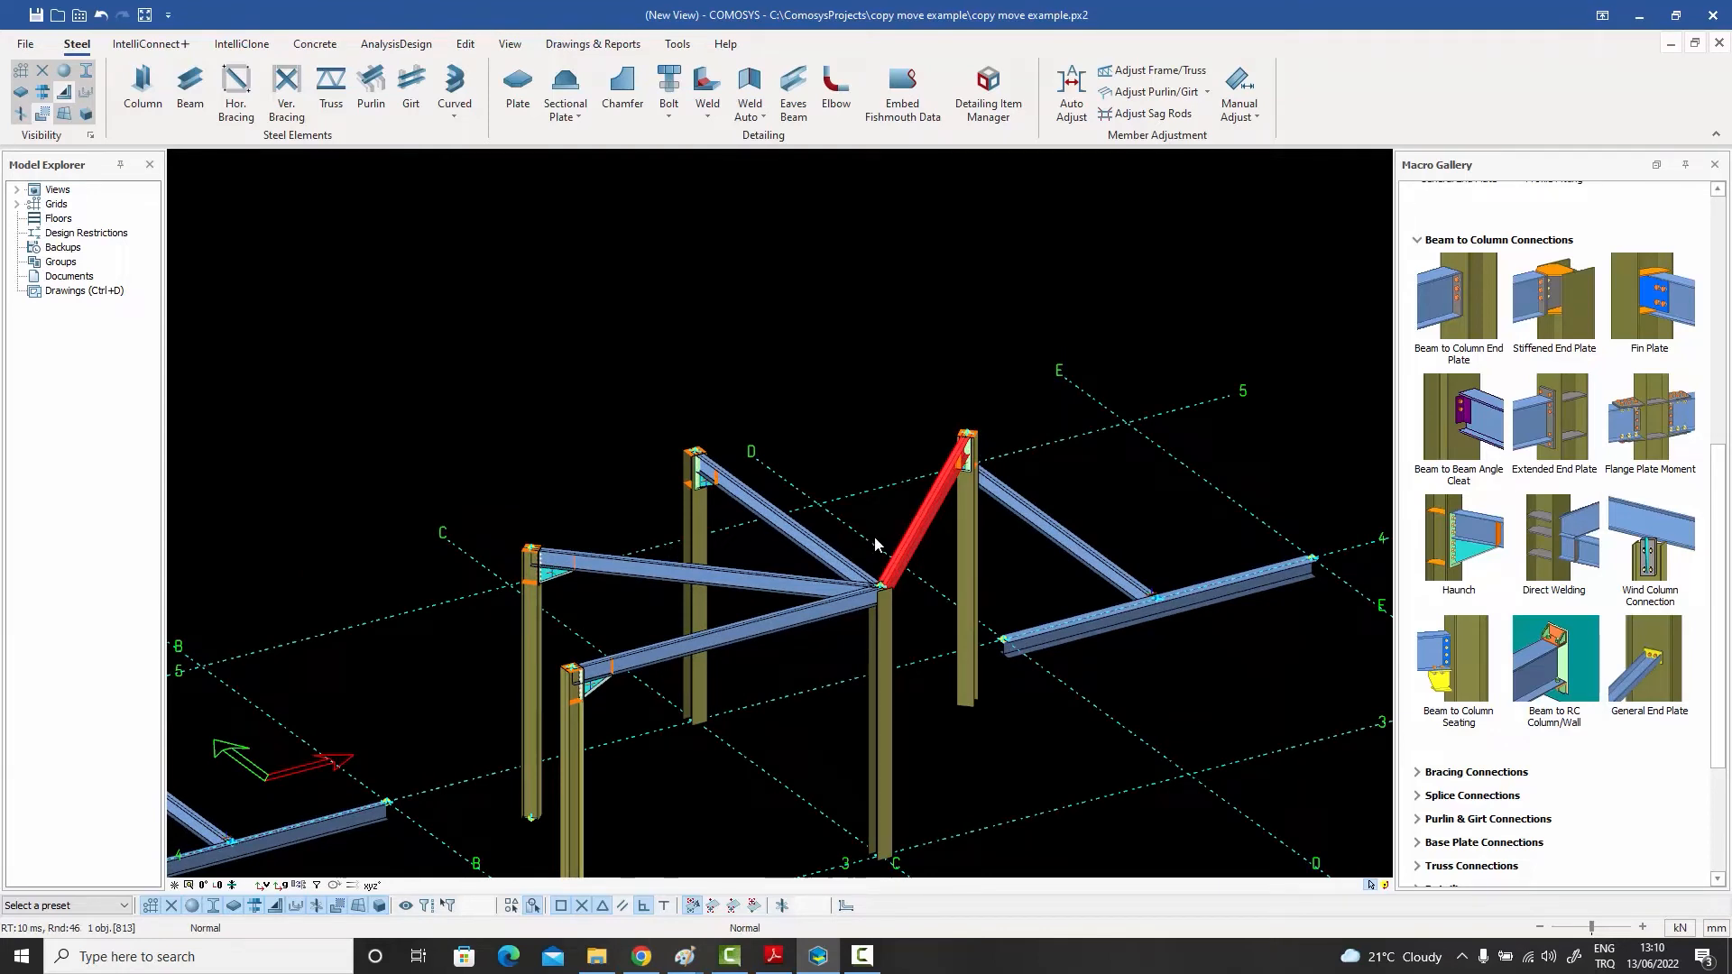
middle_click_drag(859, 529, 835, 429)
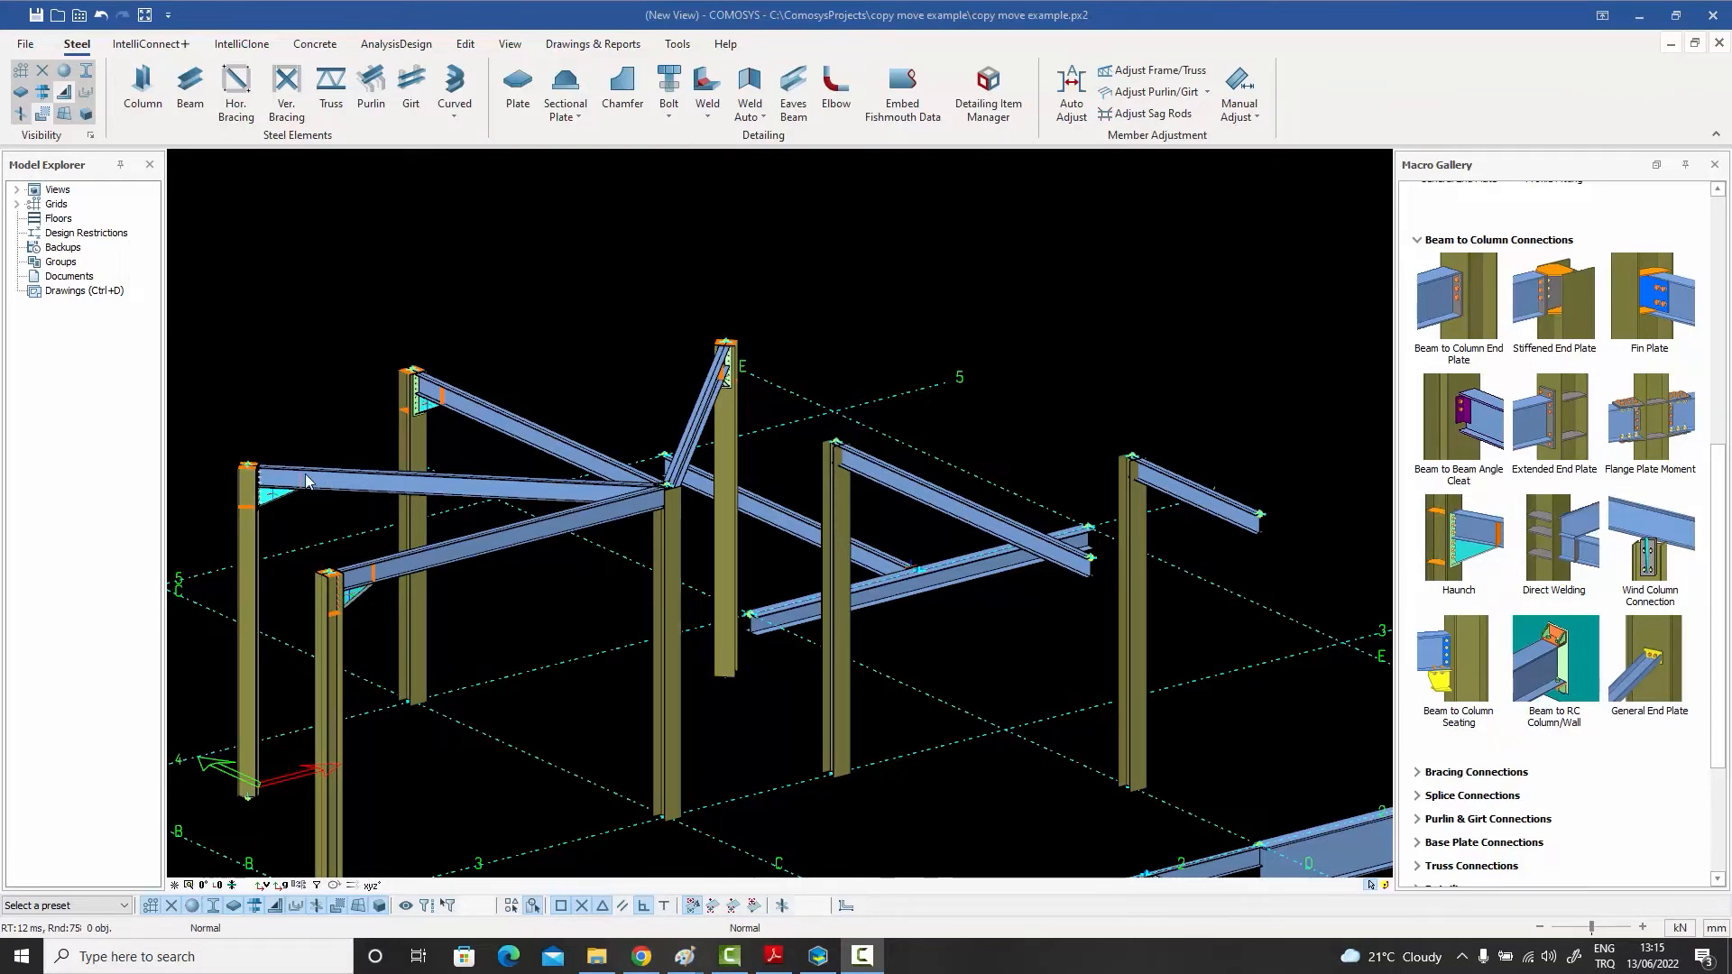
- Examine the rotated beams' haunches and the unconnected joints at the two separate columns beyond the central column
scroll(278, 510, "up", 3)
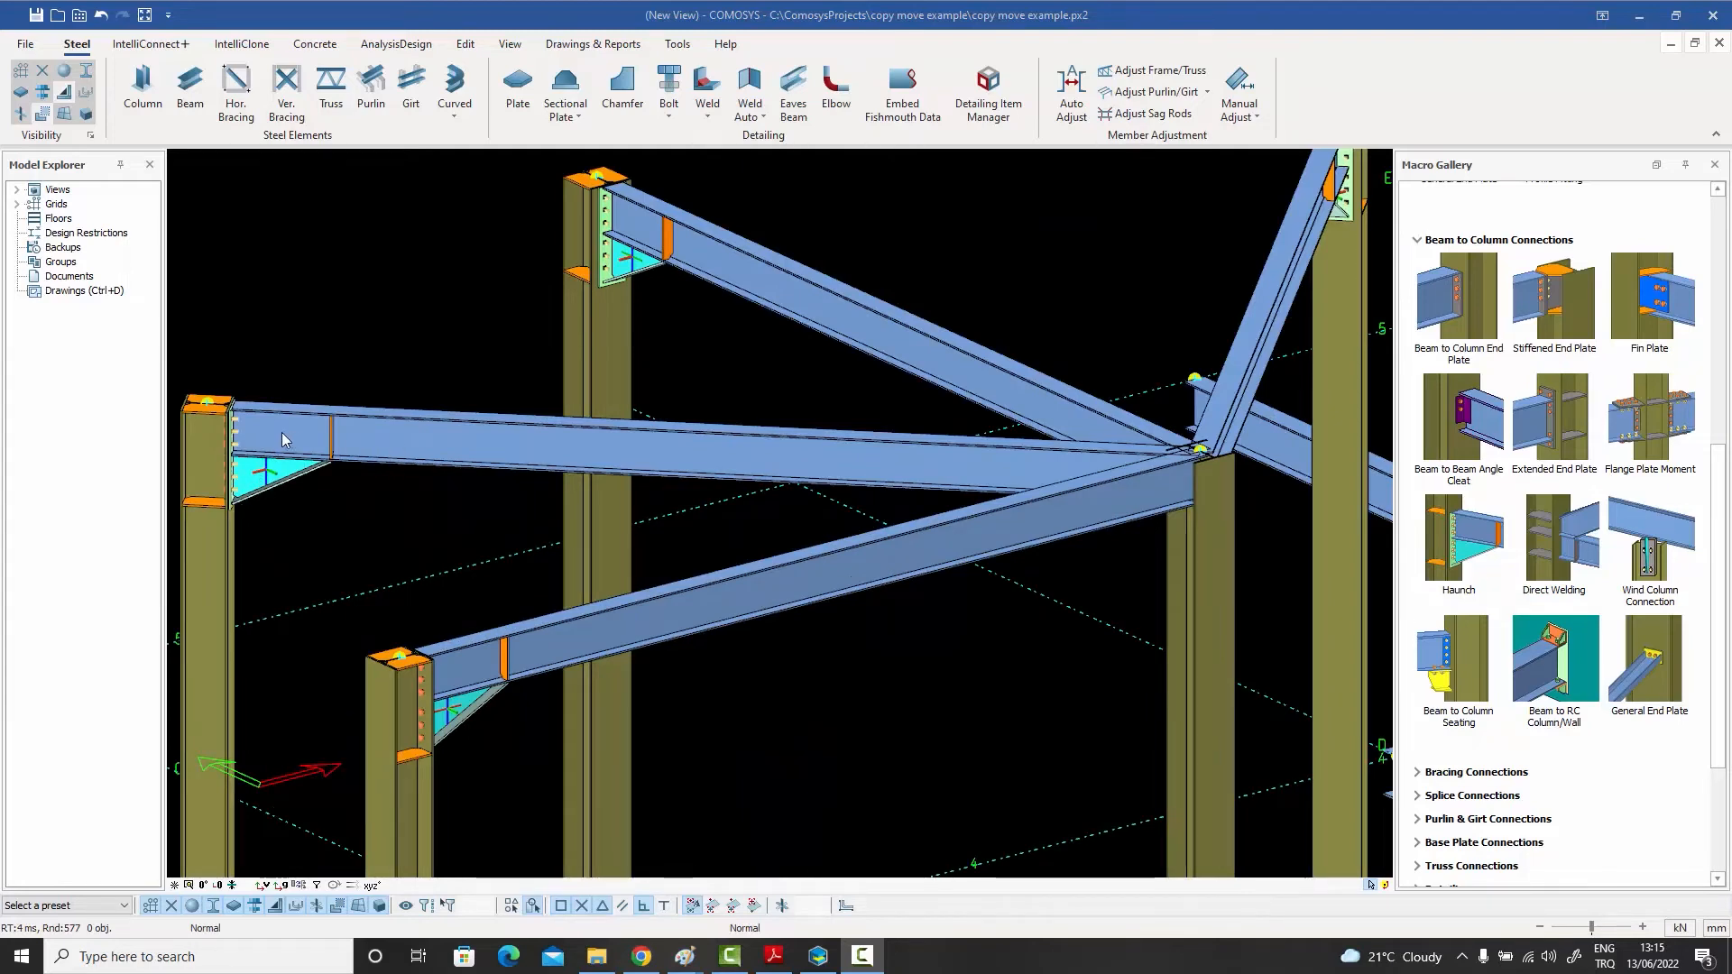
scroll(274, 487, "down", 5)
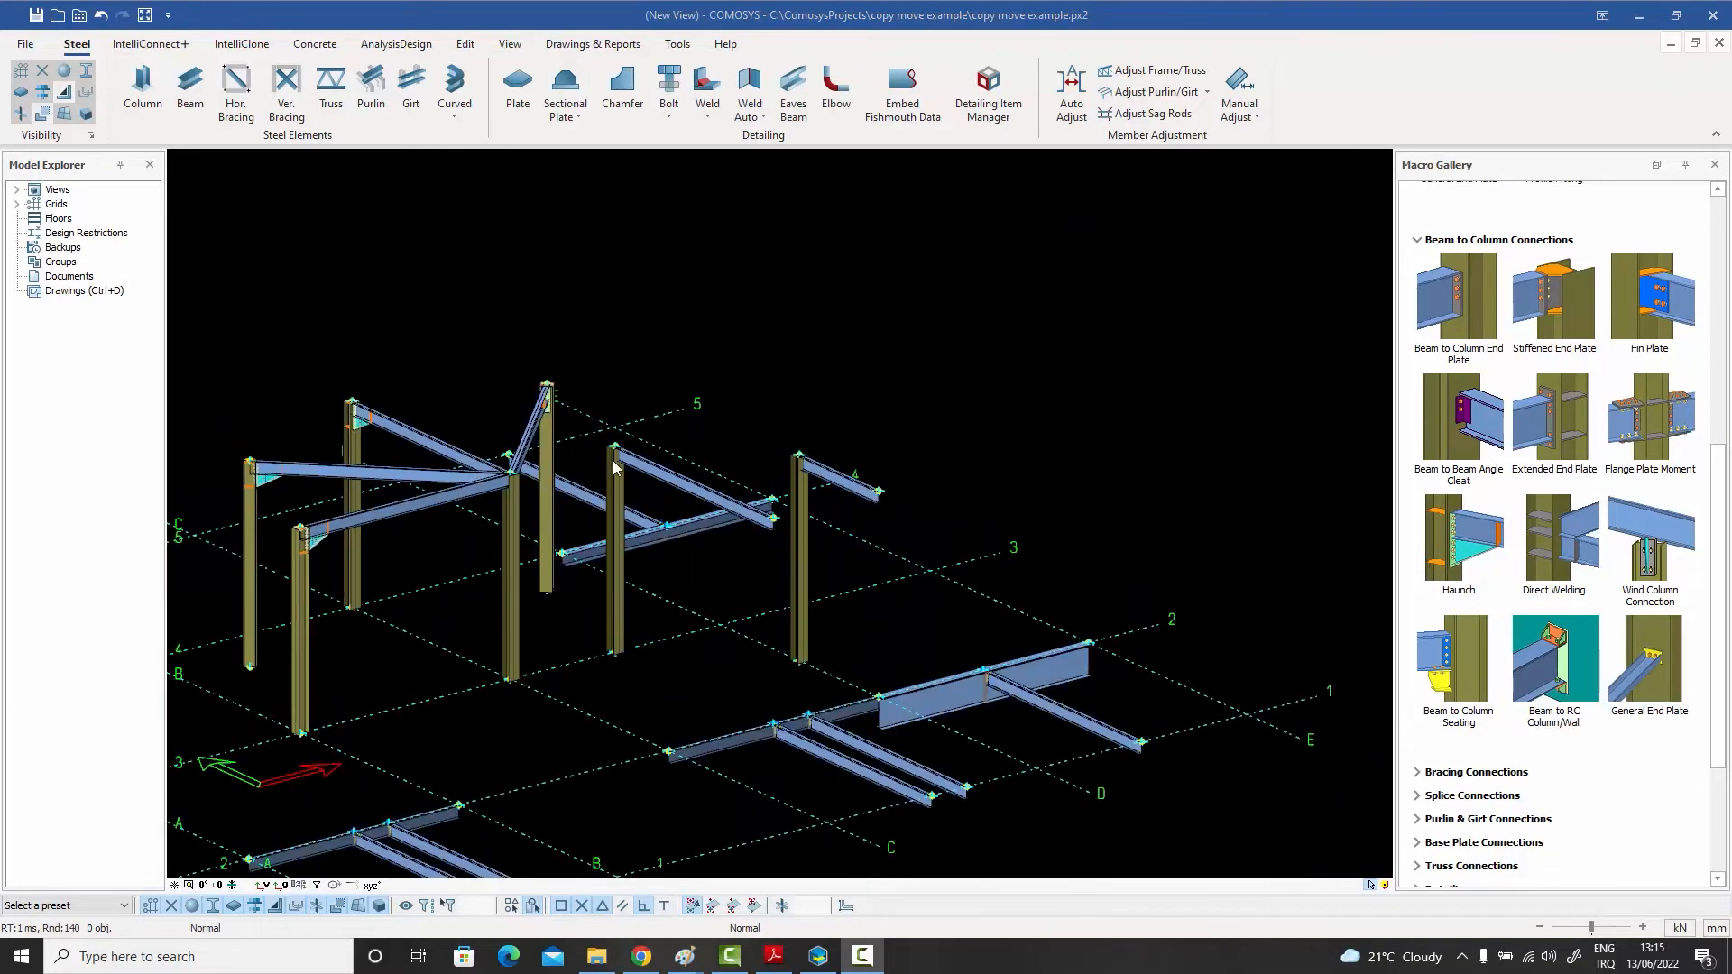
scroll(631, 461, "up", 5)
scroll(632, 460, "up", 2)
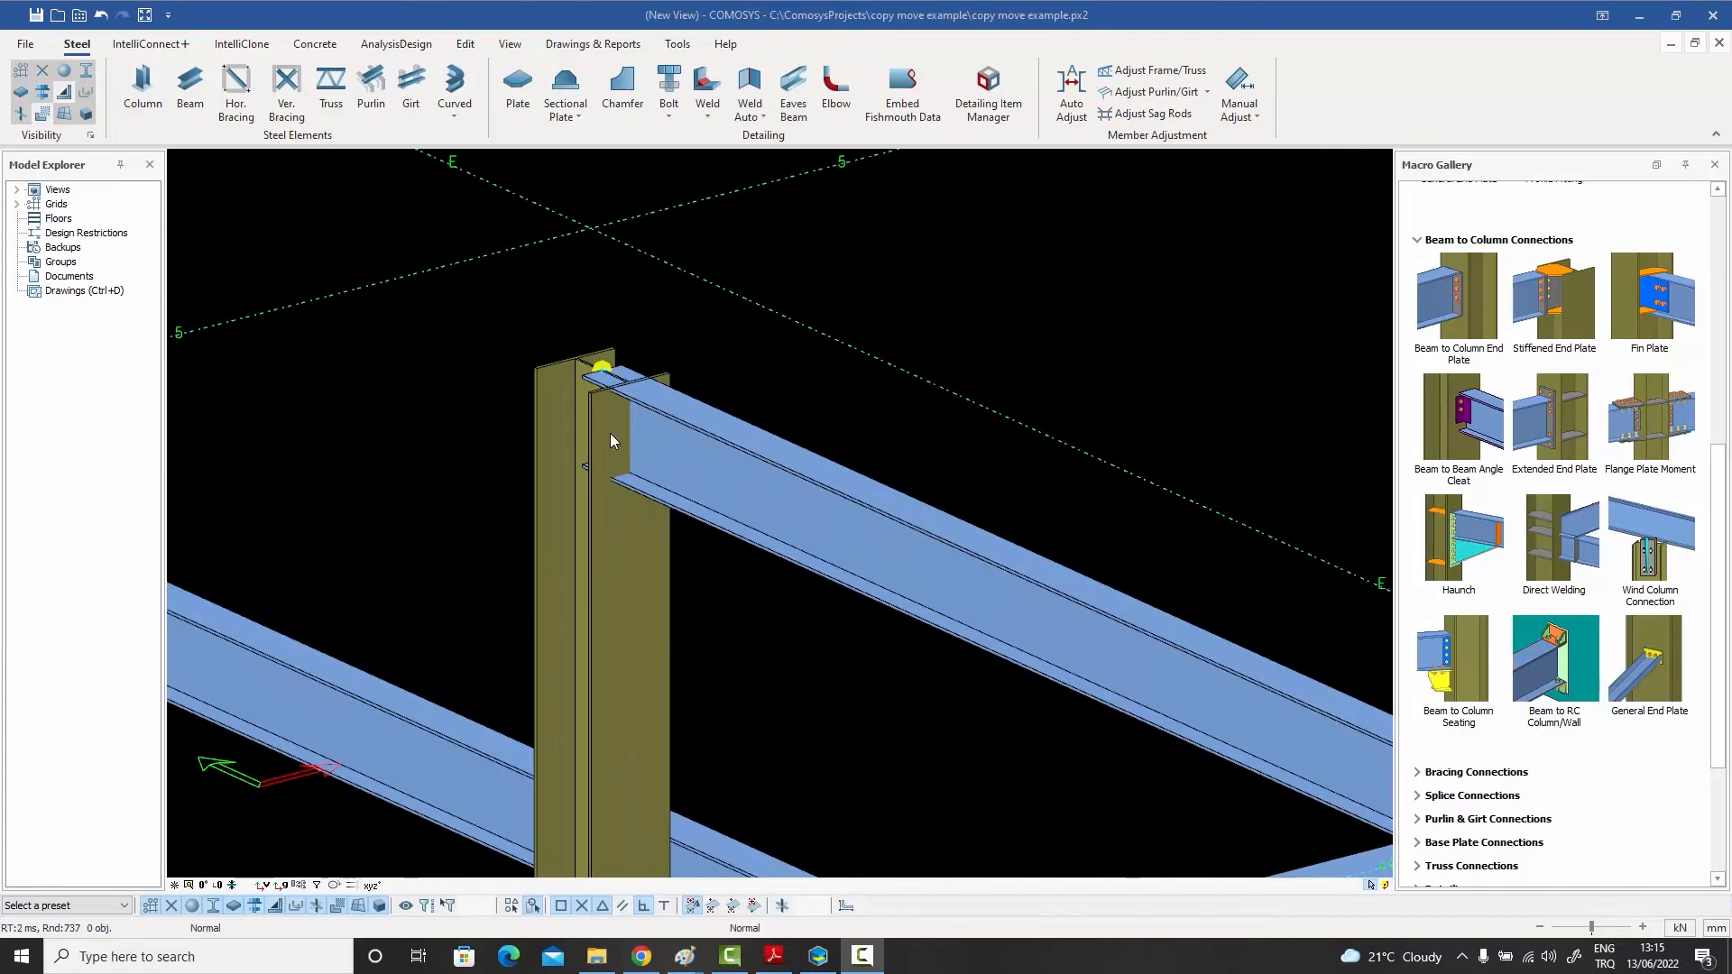
scroll(611, 439, "down", 4)
scroll(806, 462, "up", 4)
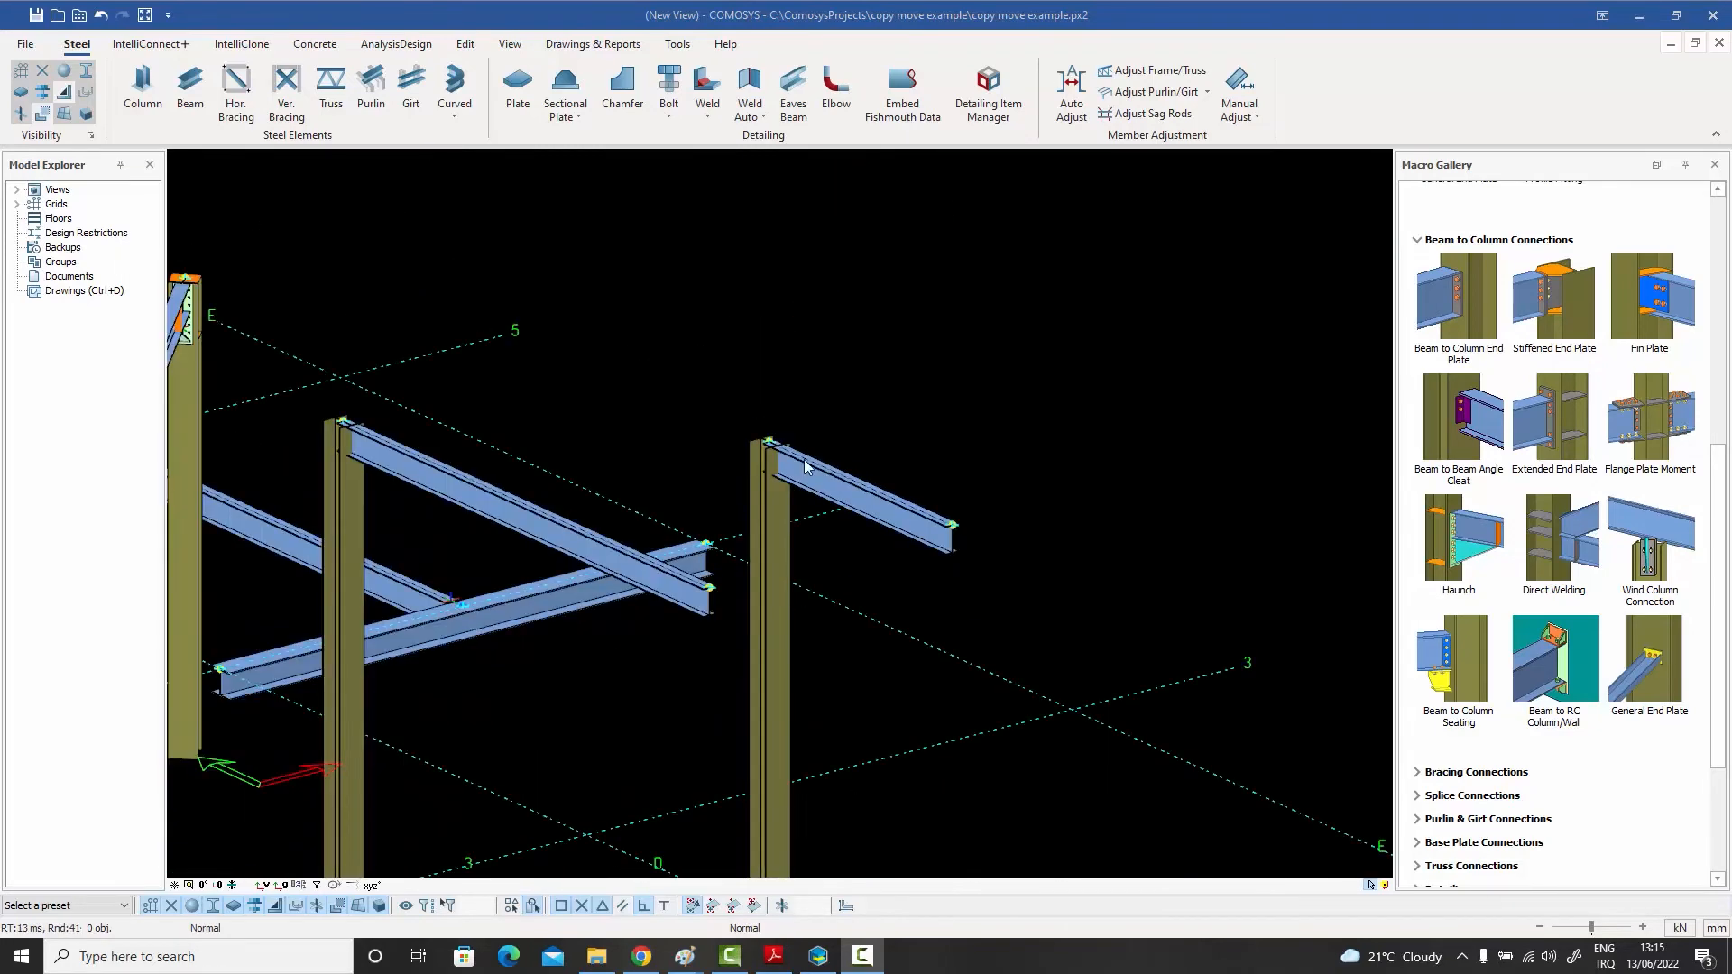
scroll(807, 465, "down", 5)
middle_click_drag(807, 466, 766, 498)
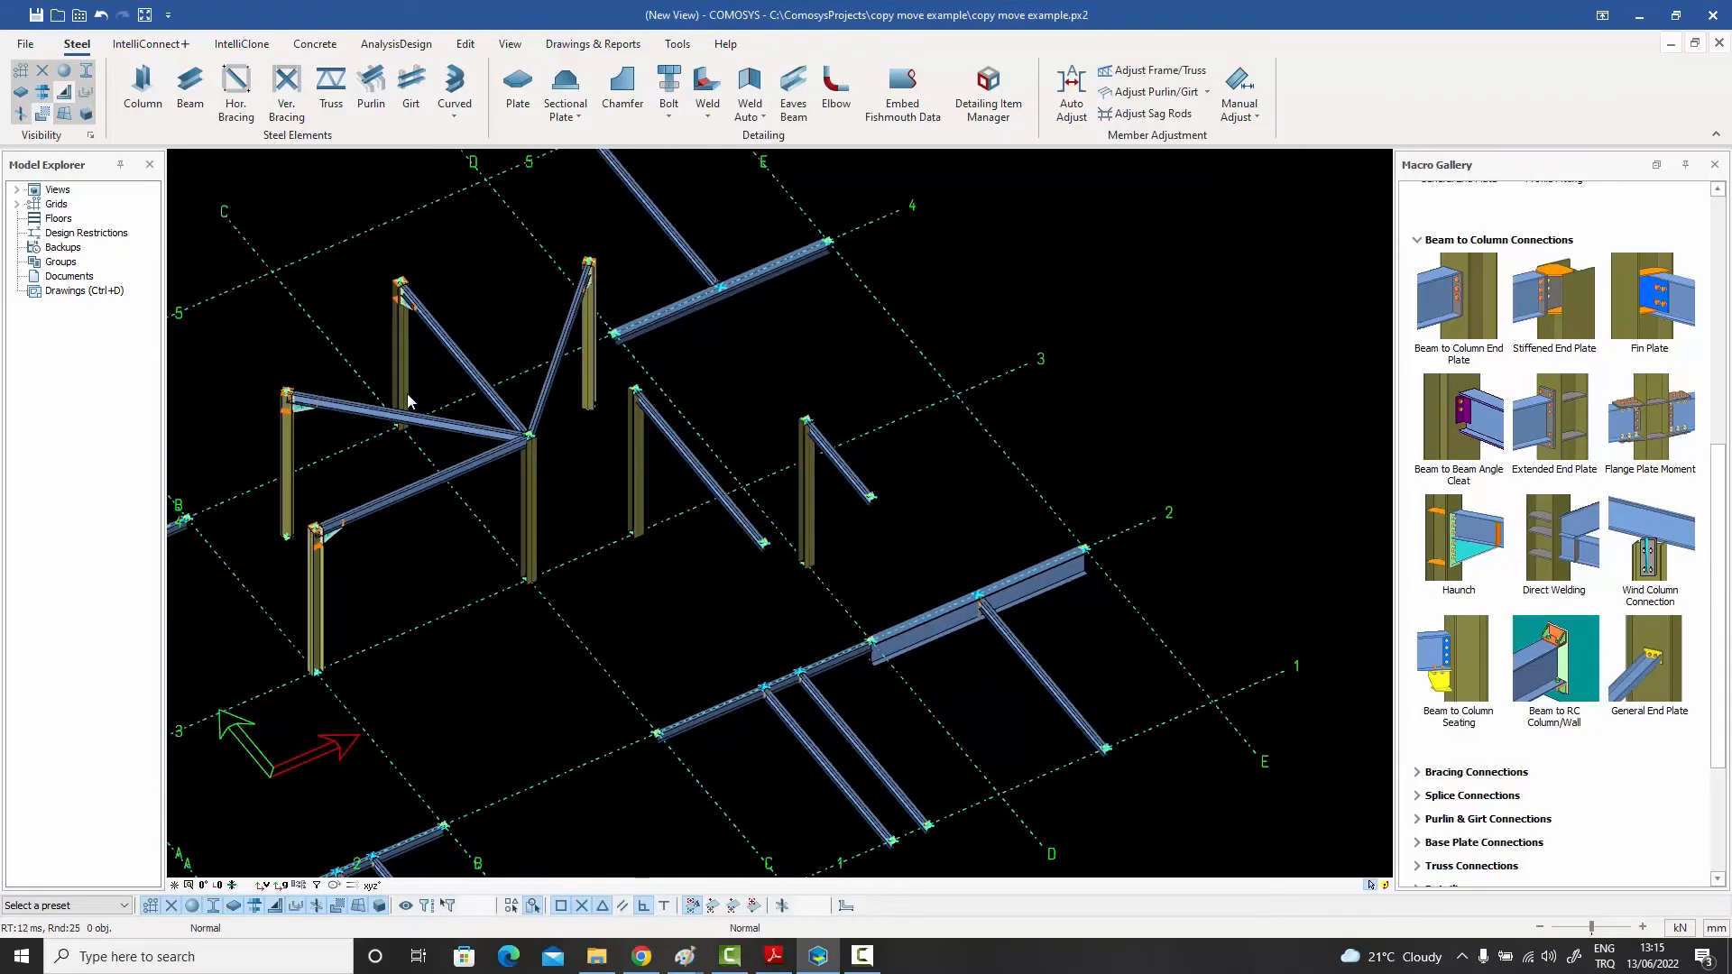
- Copy the haunch connection with To Another Object, using its own column as source and the nearer unconnected column as target
left_click(286, 440)
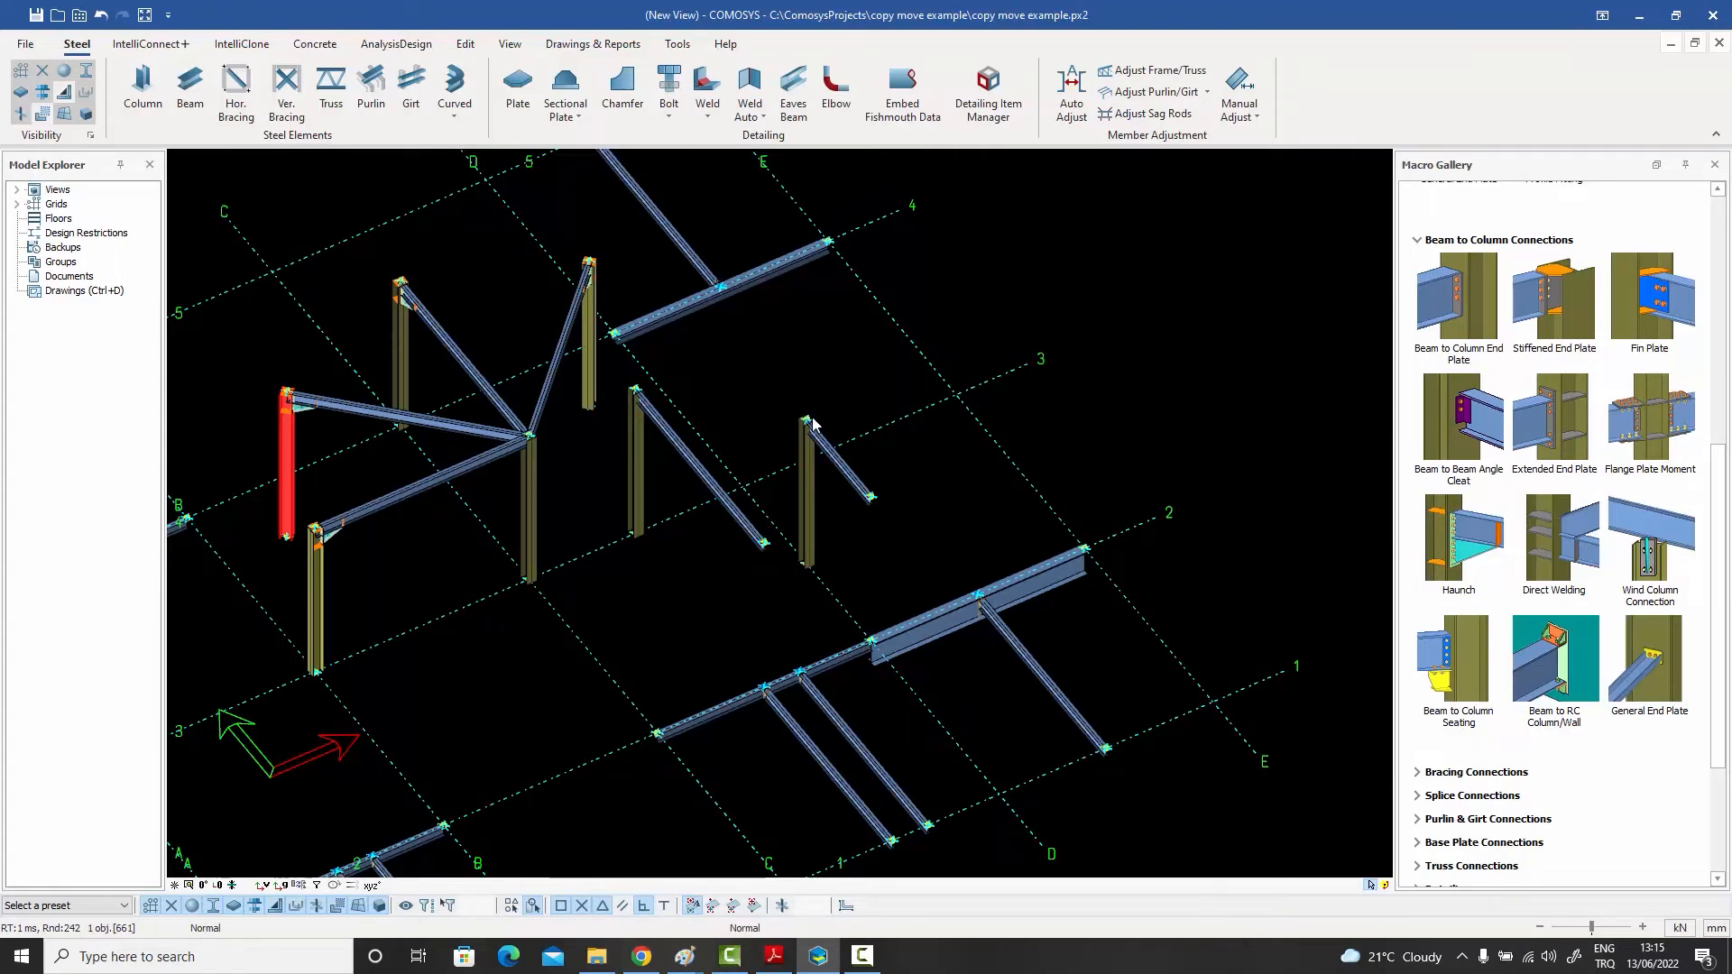
left_click(299, 414)
scroll(302, 408, "up", 10)
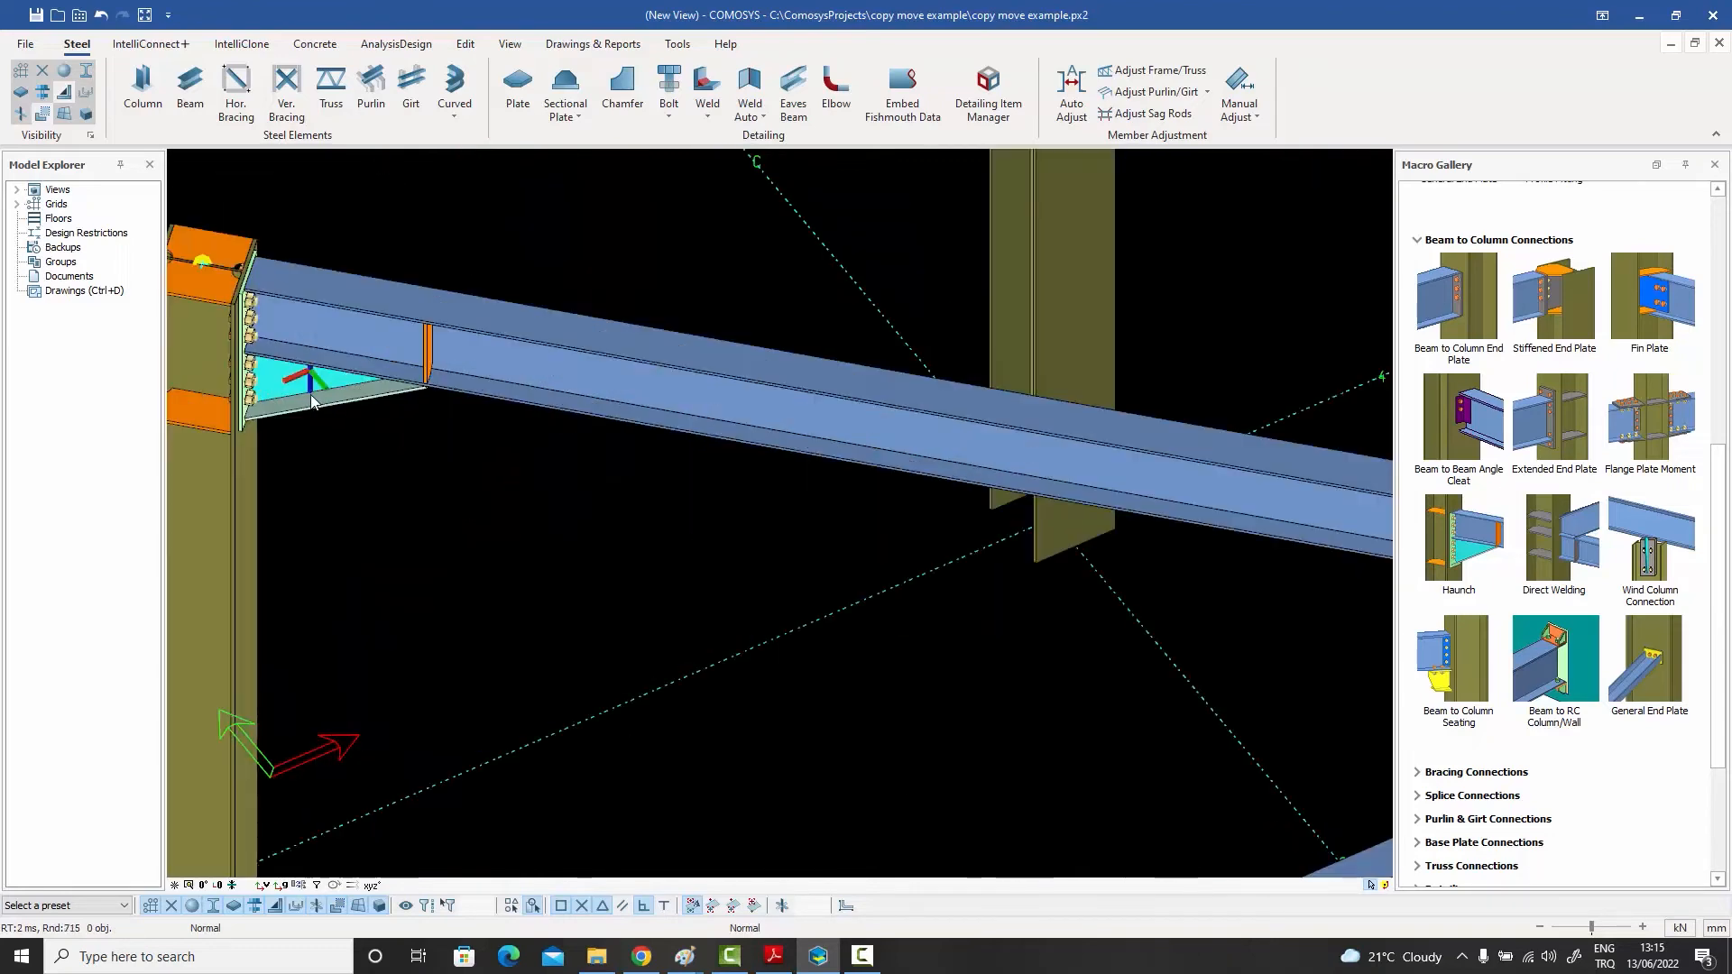
left_click(316, 382)
scroll(314, 386, "down", 5)
right_click(312, 386)
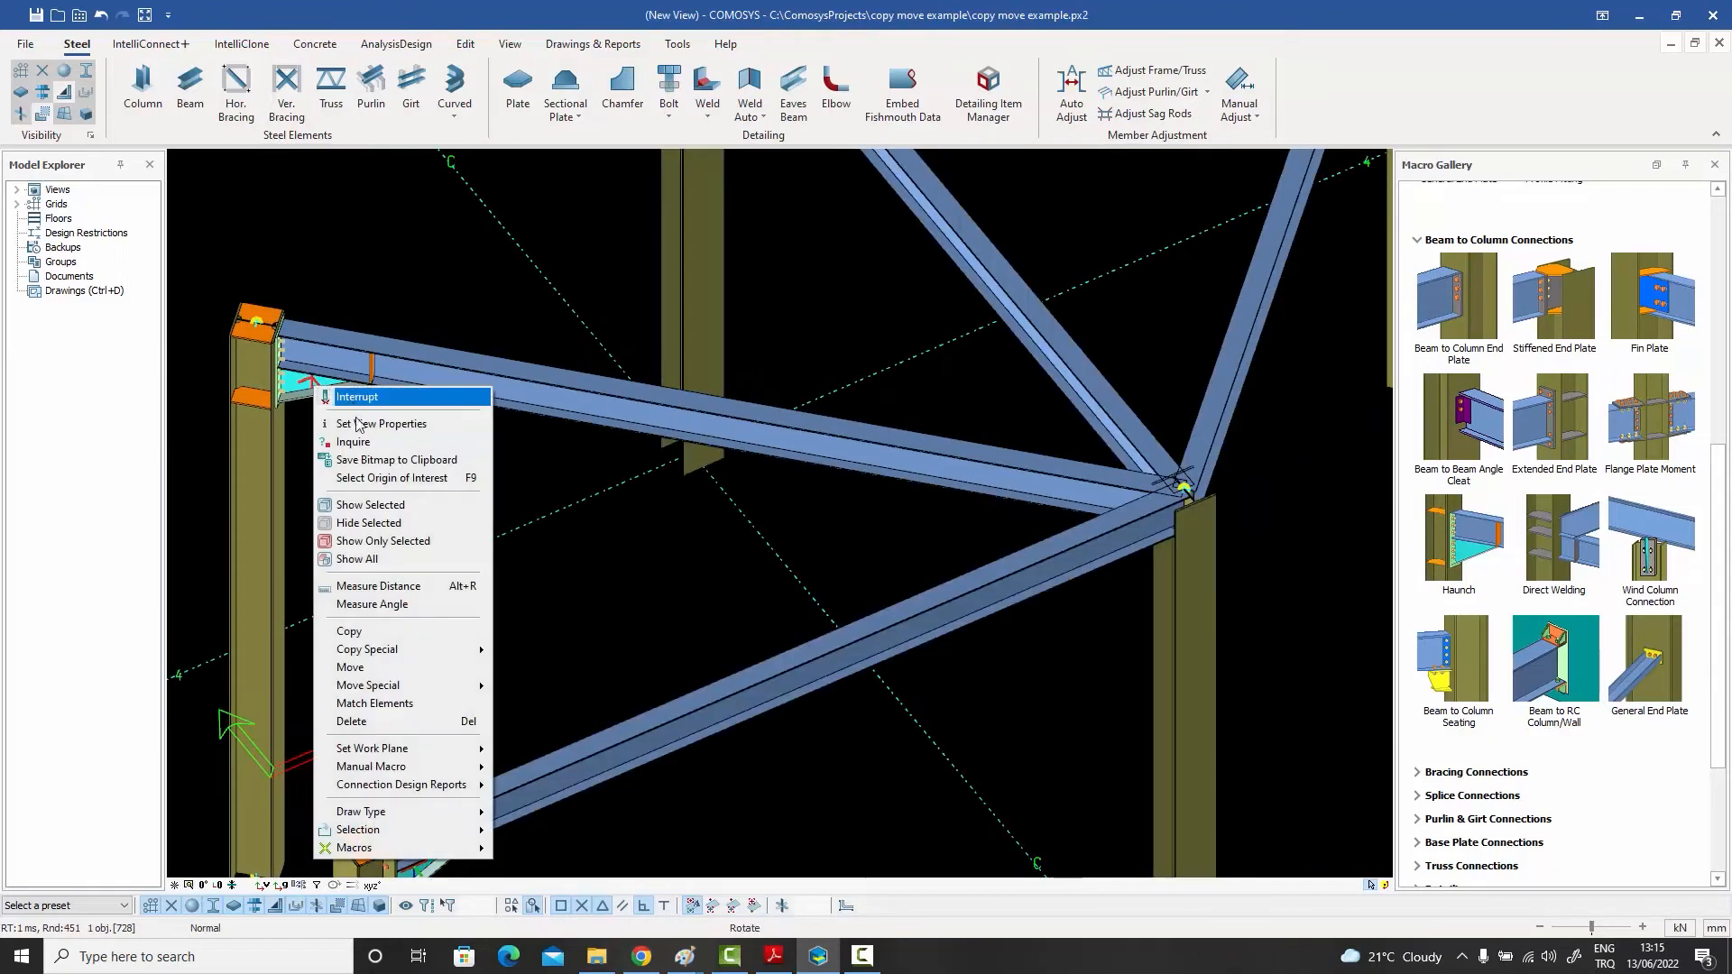
mouse_move(390, 649)
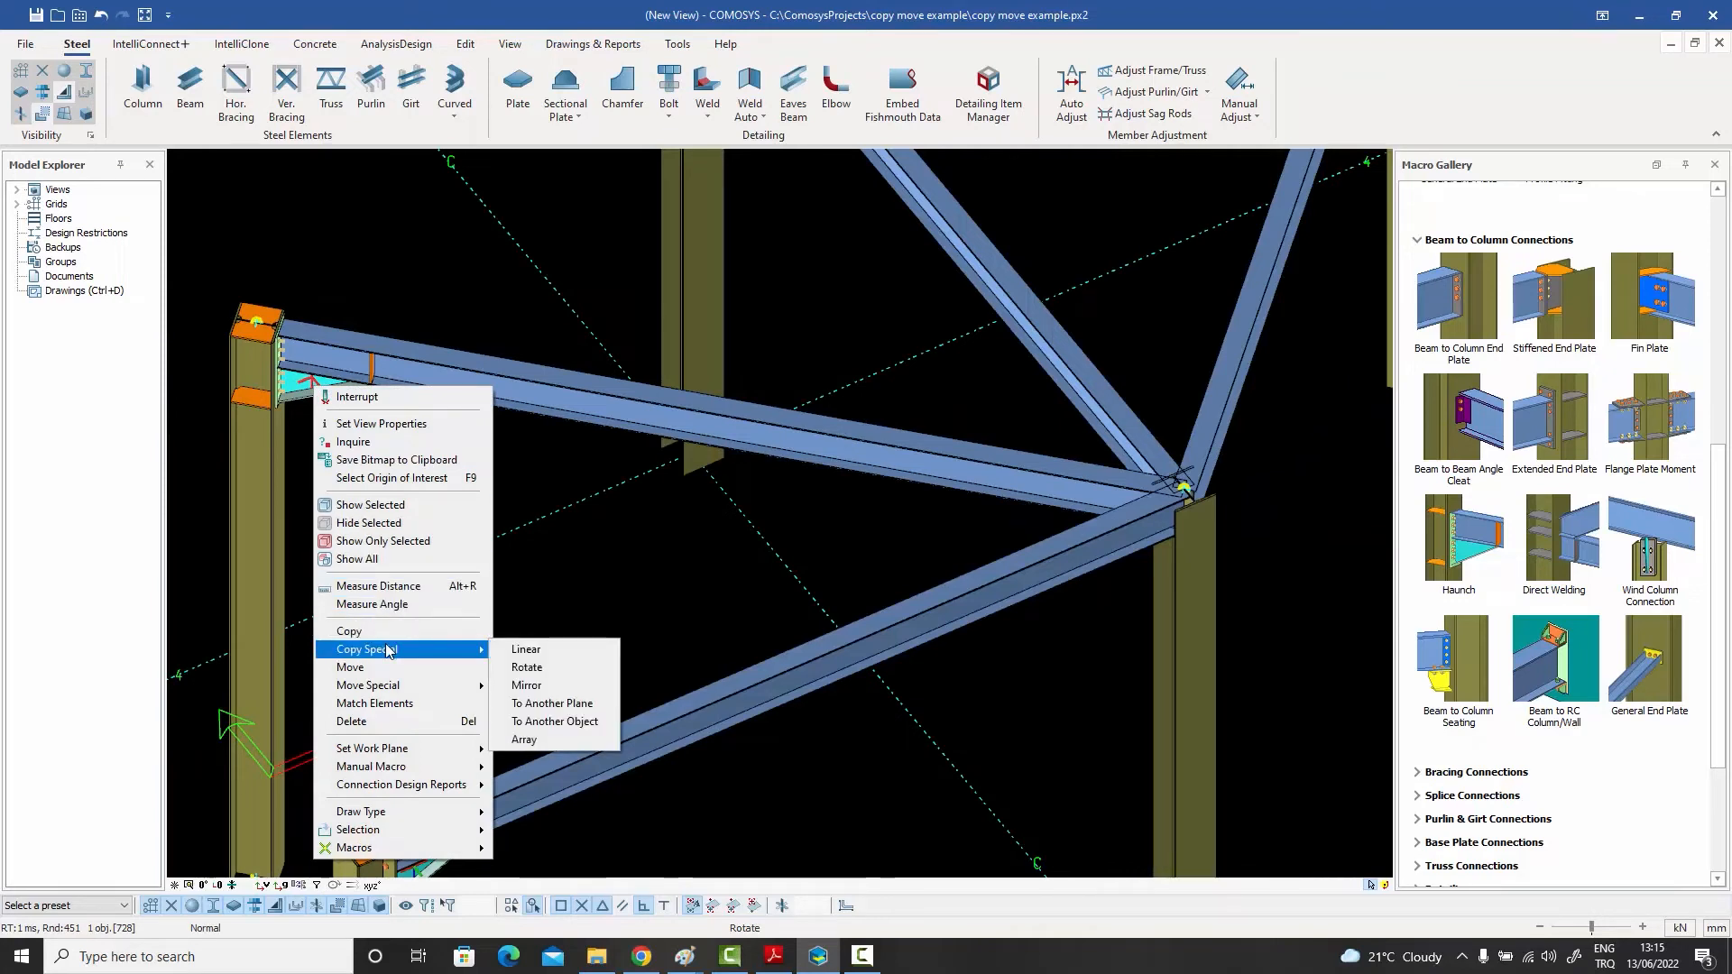
left_click(568, 726)
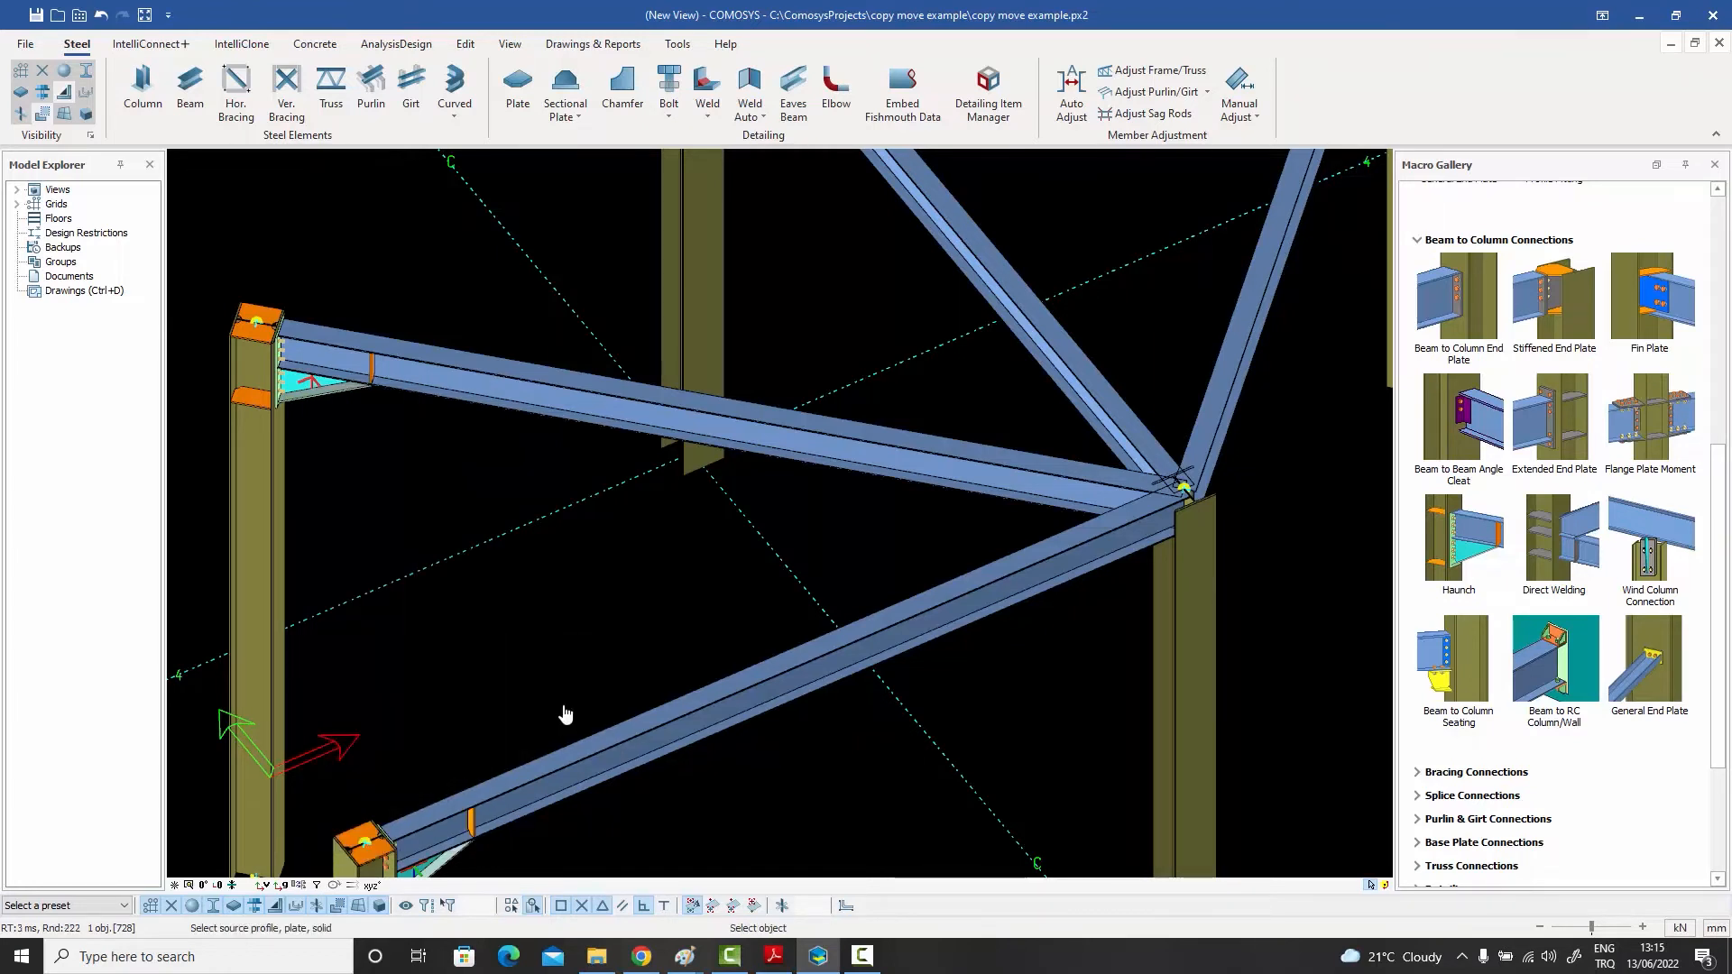
key("Escape")
left_click(271, 465)
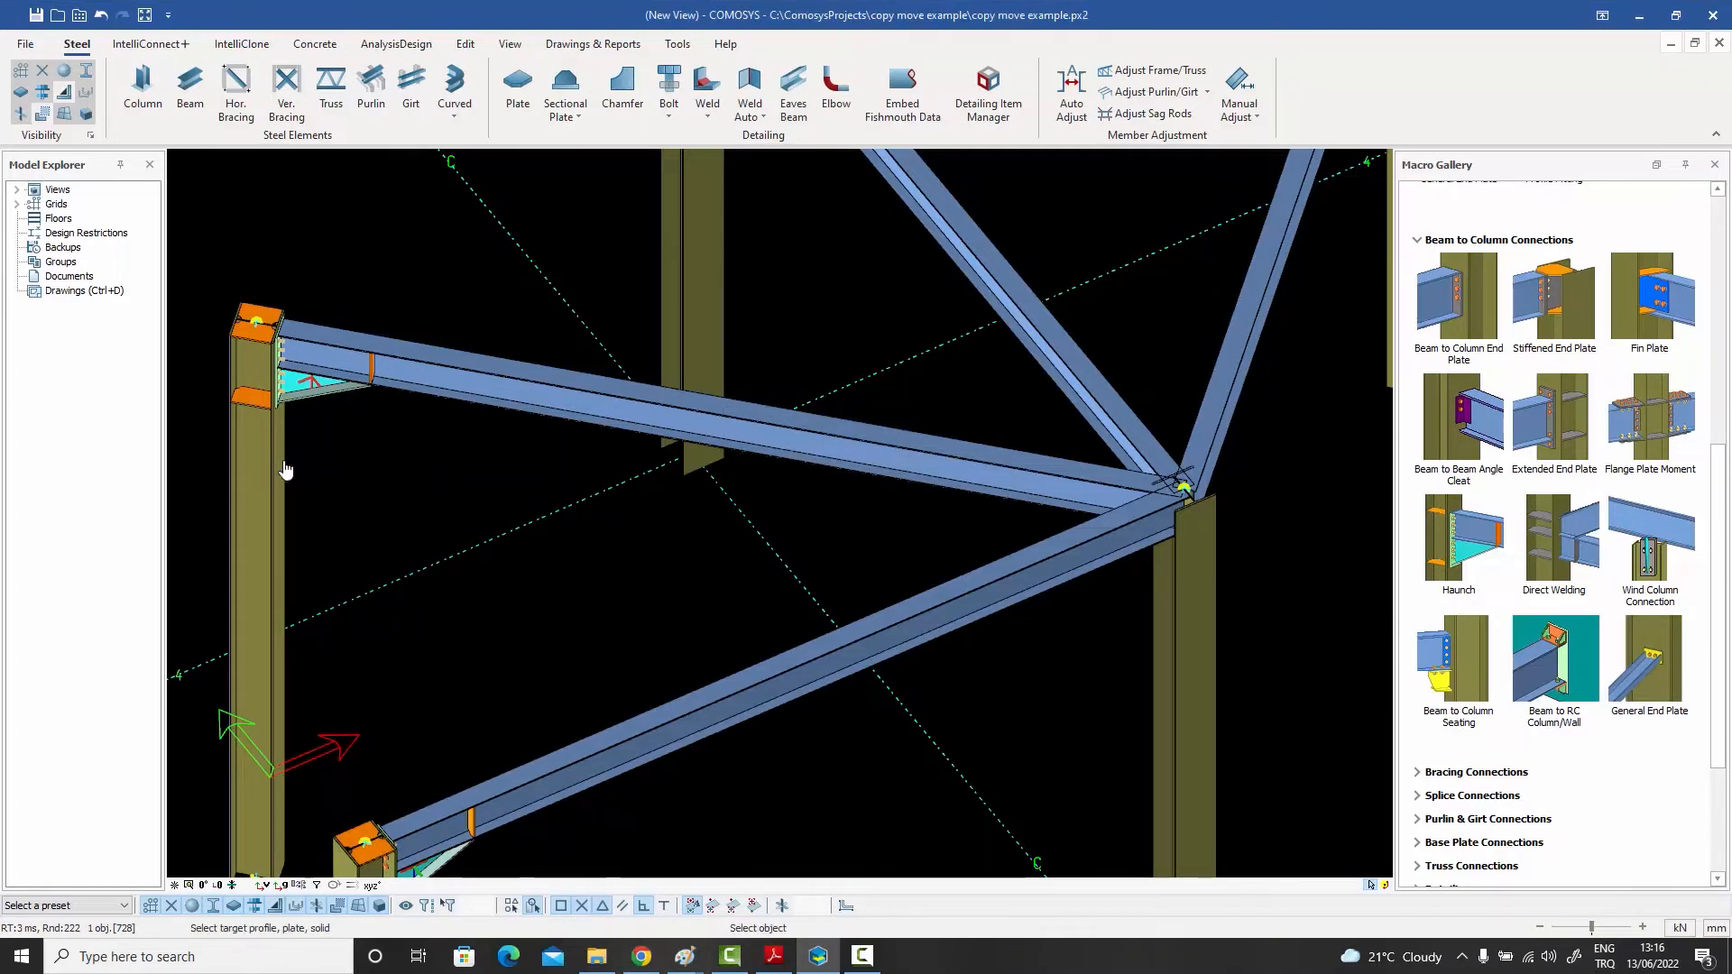
scroll(271, 466, "down", 5)
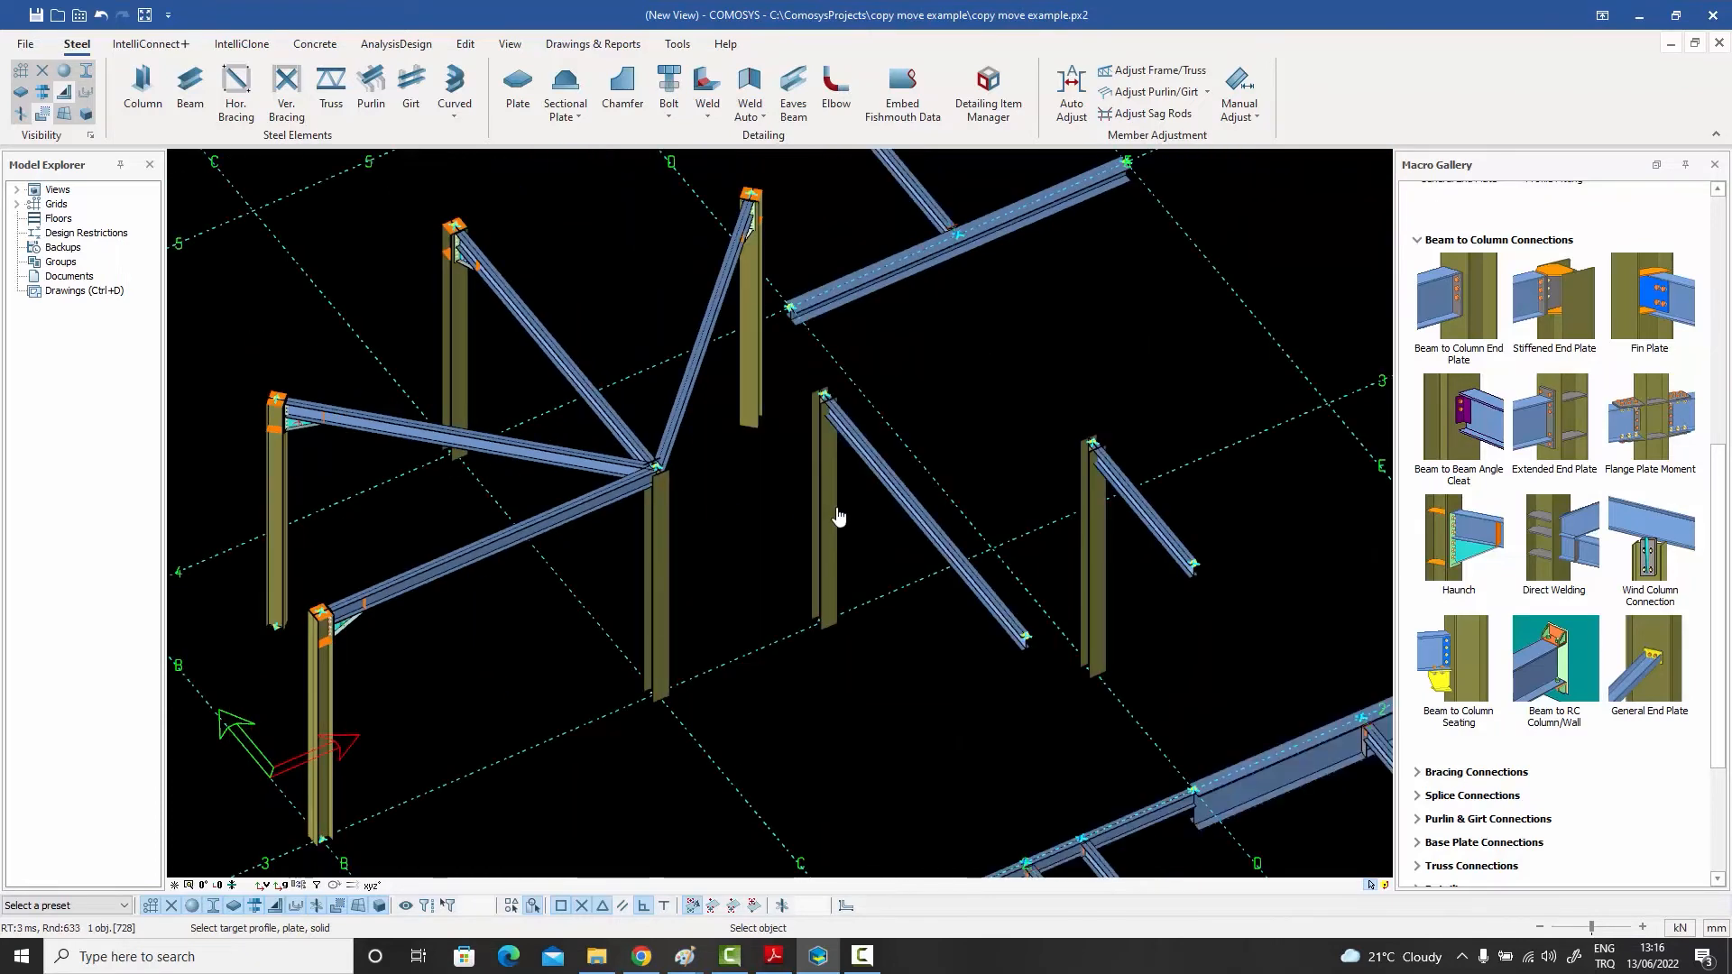
left_click(823, 467)
scroll(823, 406, "up", 5)
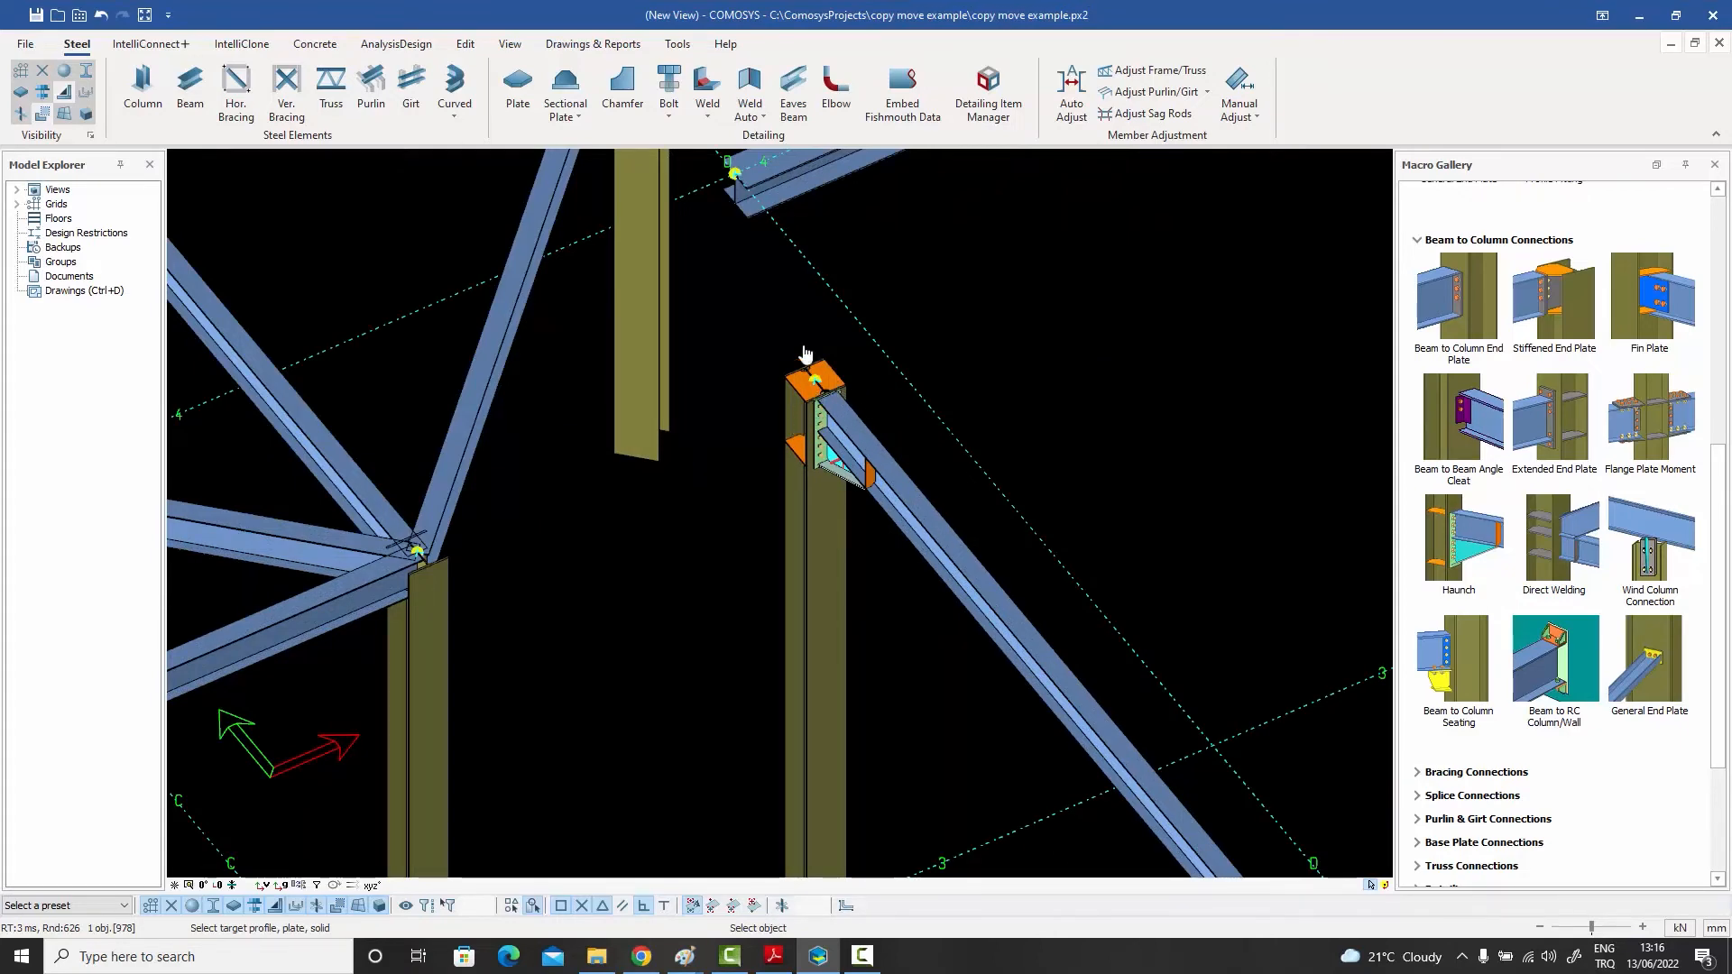
- Apply the same haunch copy to the remaining unconnected column carrying the short beam and inspect the joint
scroll(835, 448, "down", 4)
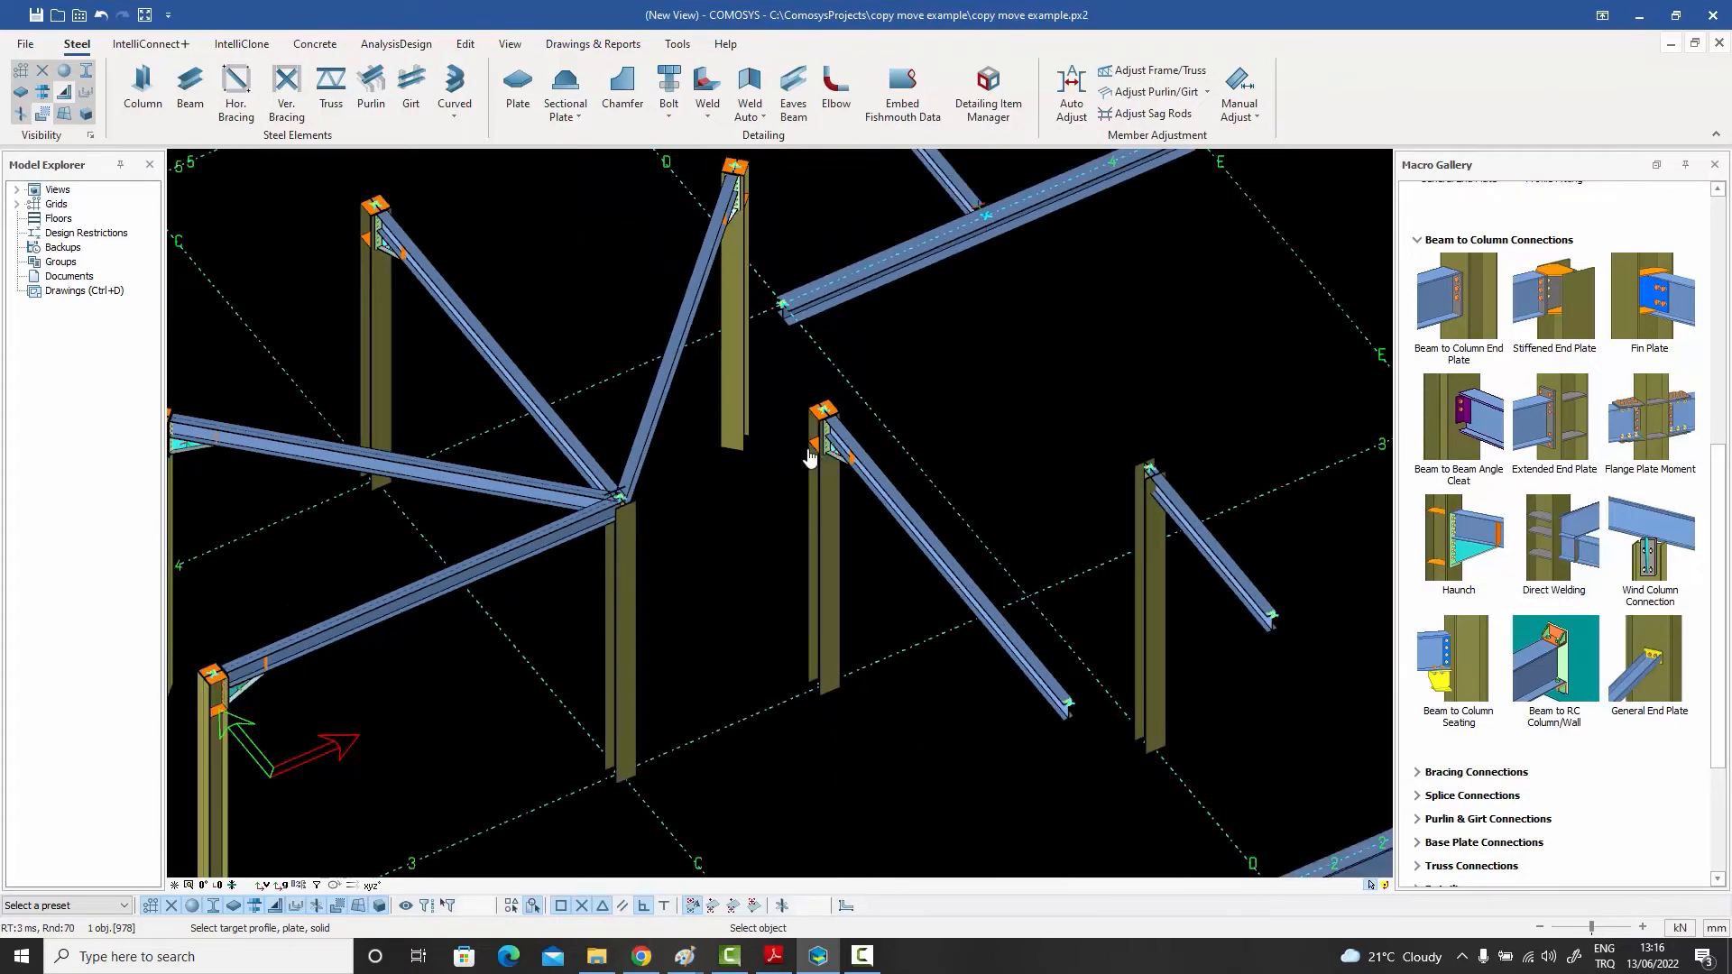
left_click(1151, 570)
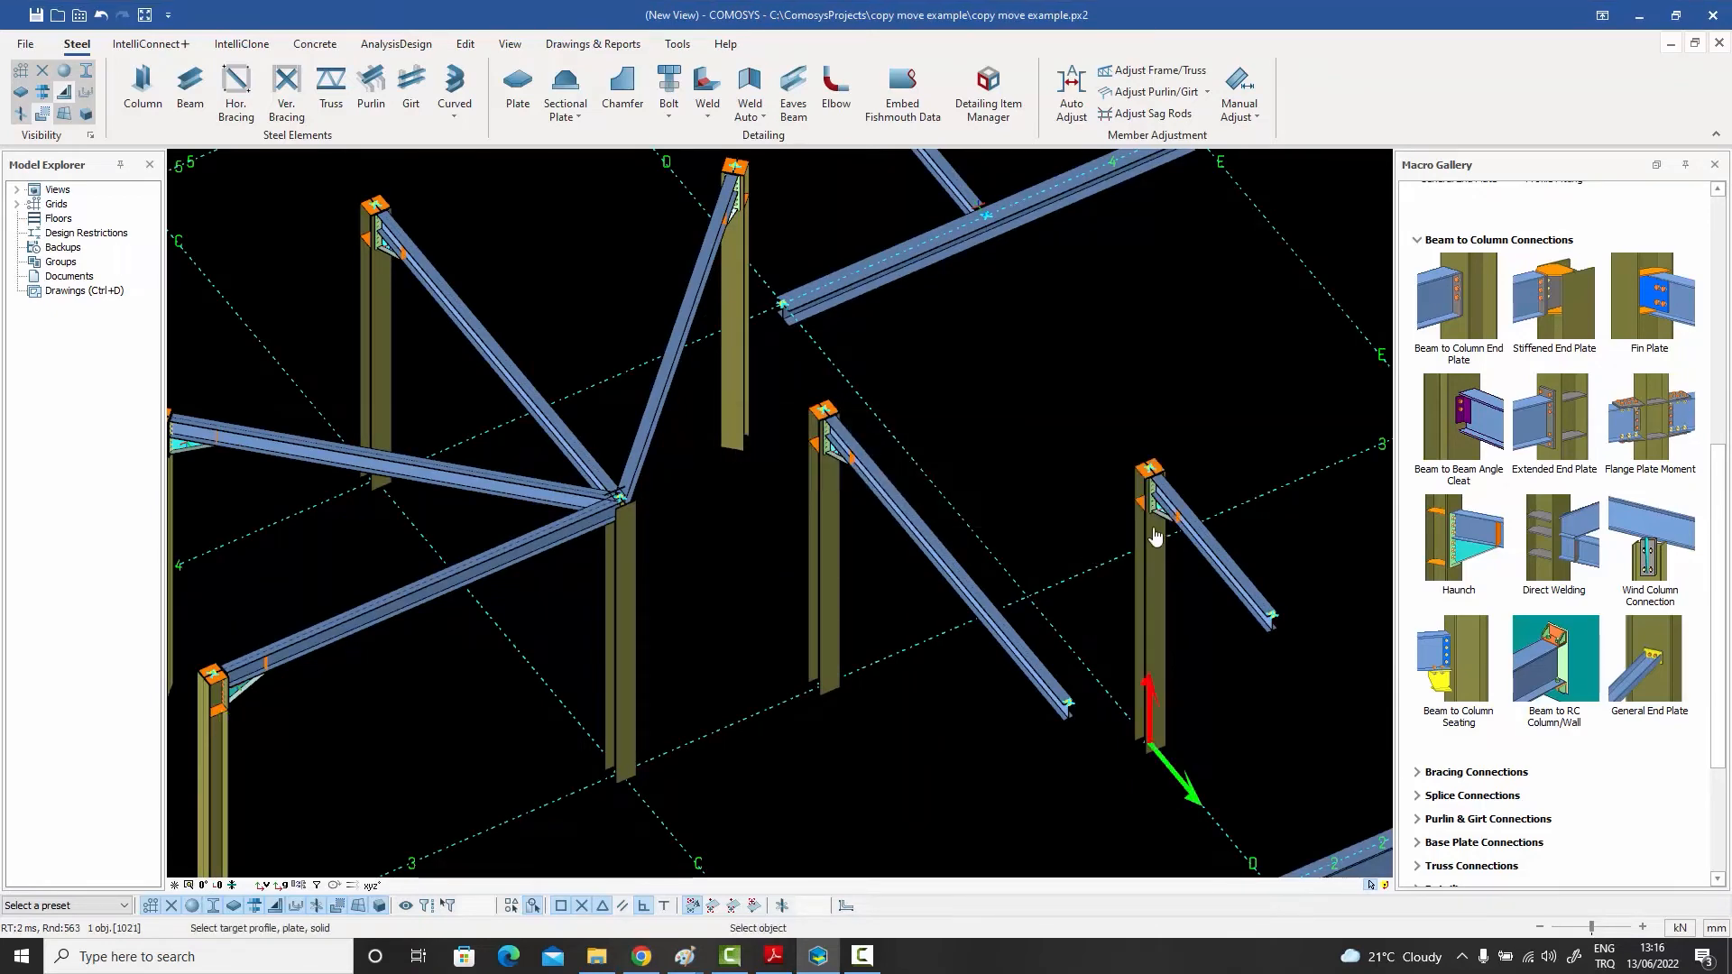
scroll(1176, 495, "up", 5)
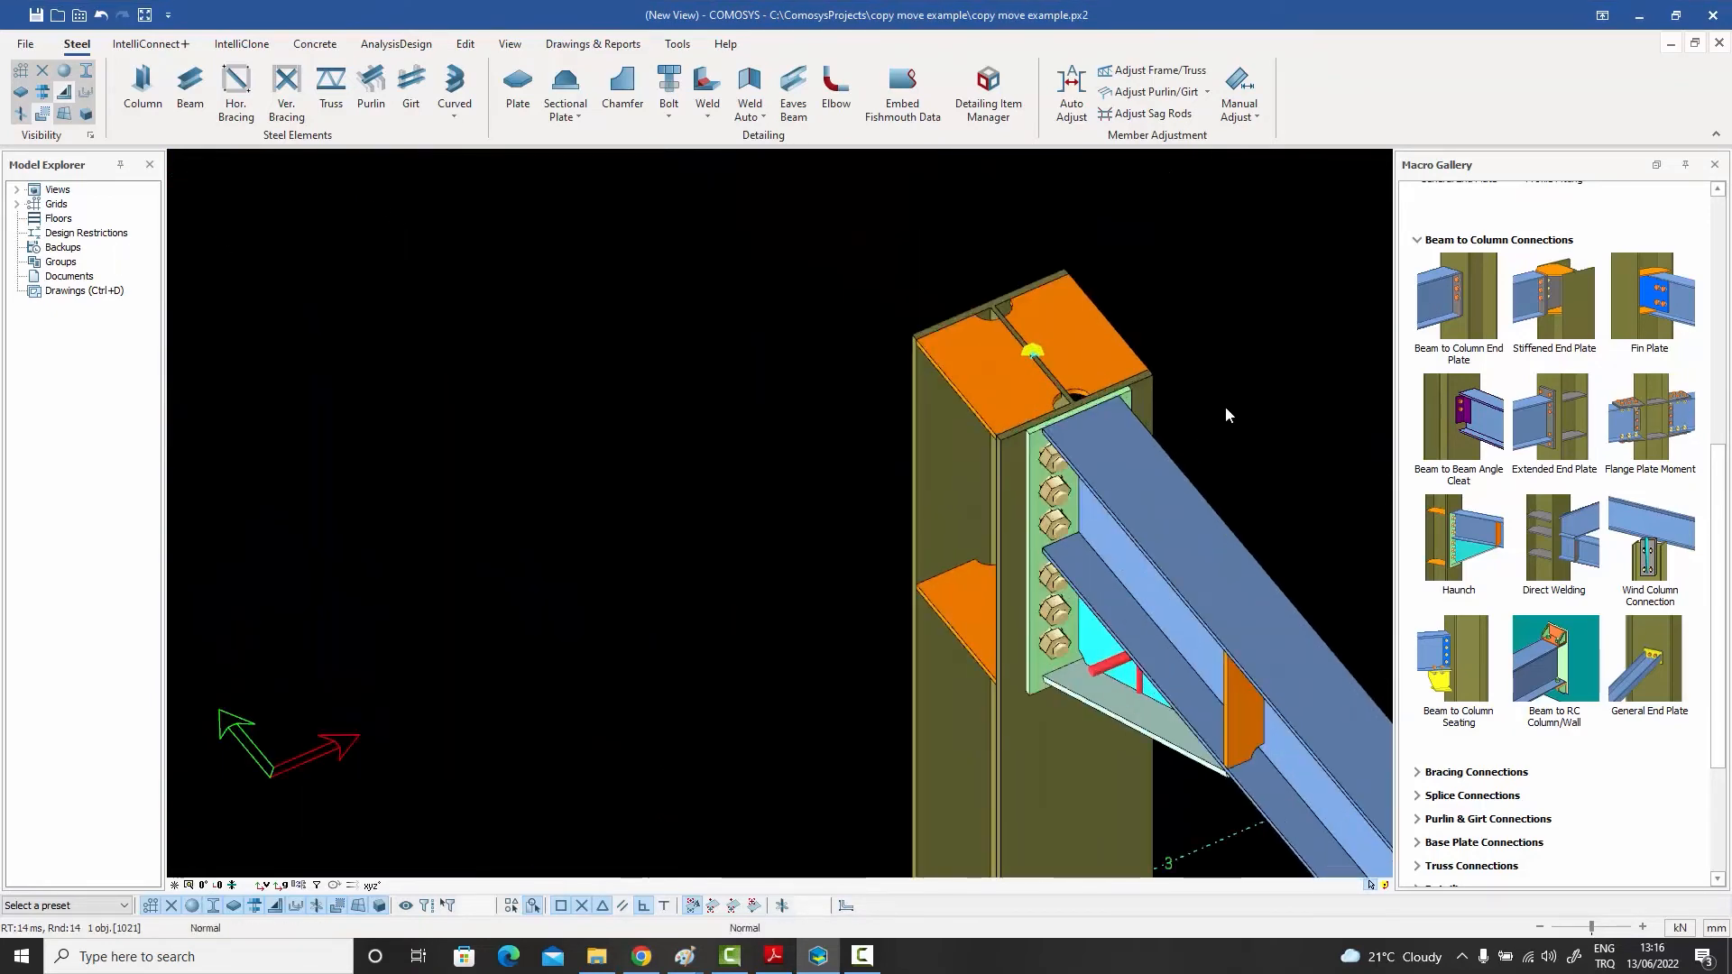
scroll(1226, 408, "down", 5)
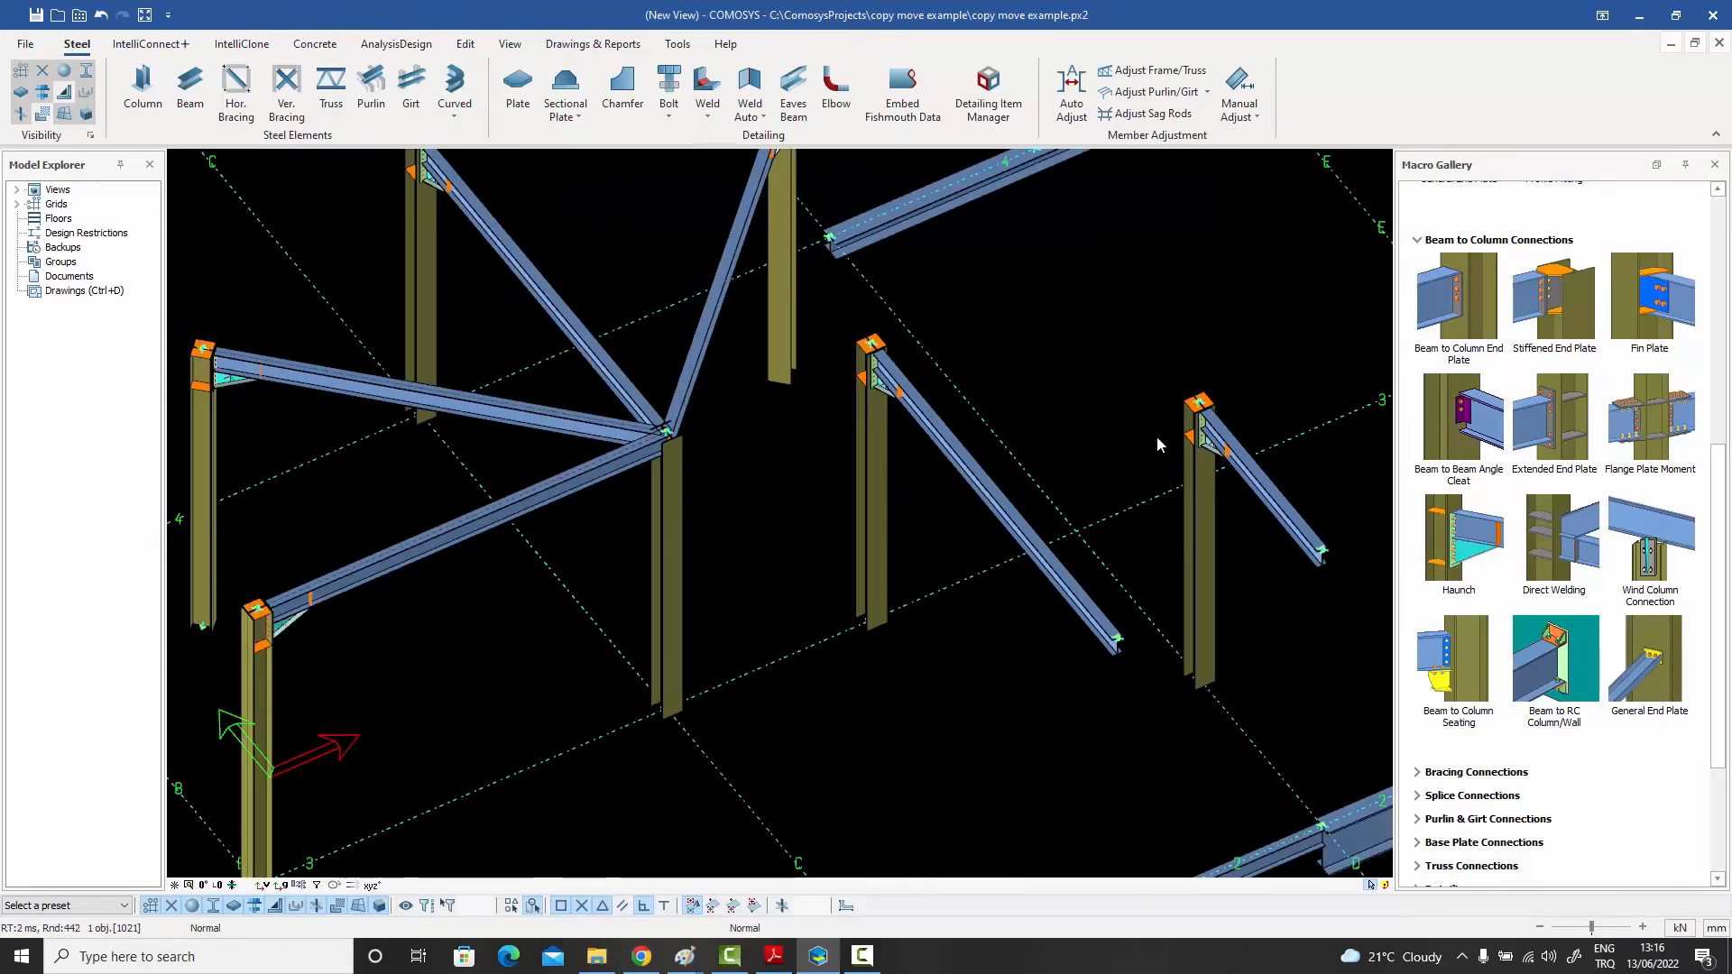
- Select all plates, bolts and stiffeners of the source haunch connection and bring up the special copy options
middle_click_drag(314, 397, 440, 408)
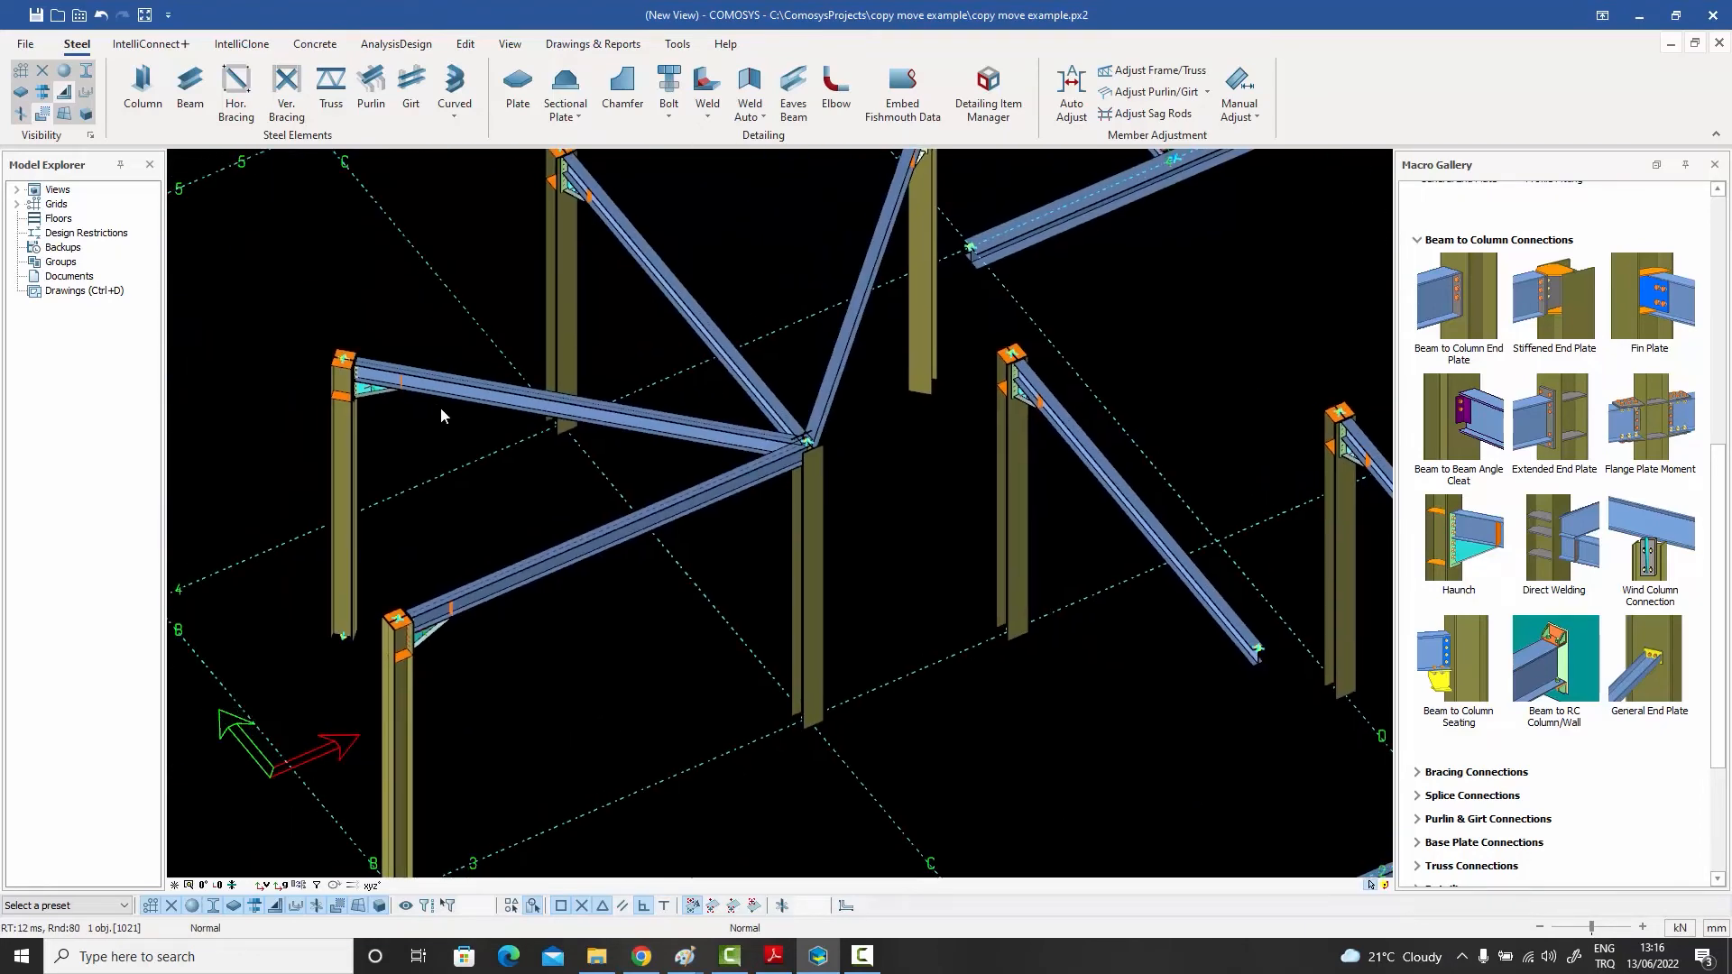
scroll(395, 390, "up", 3)
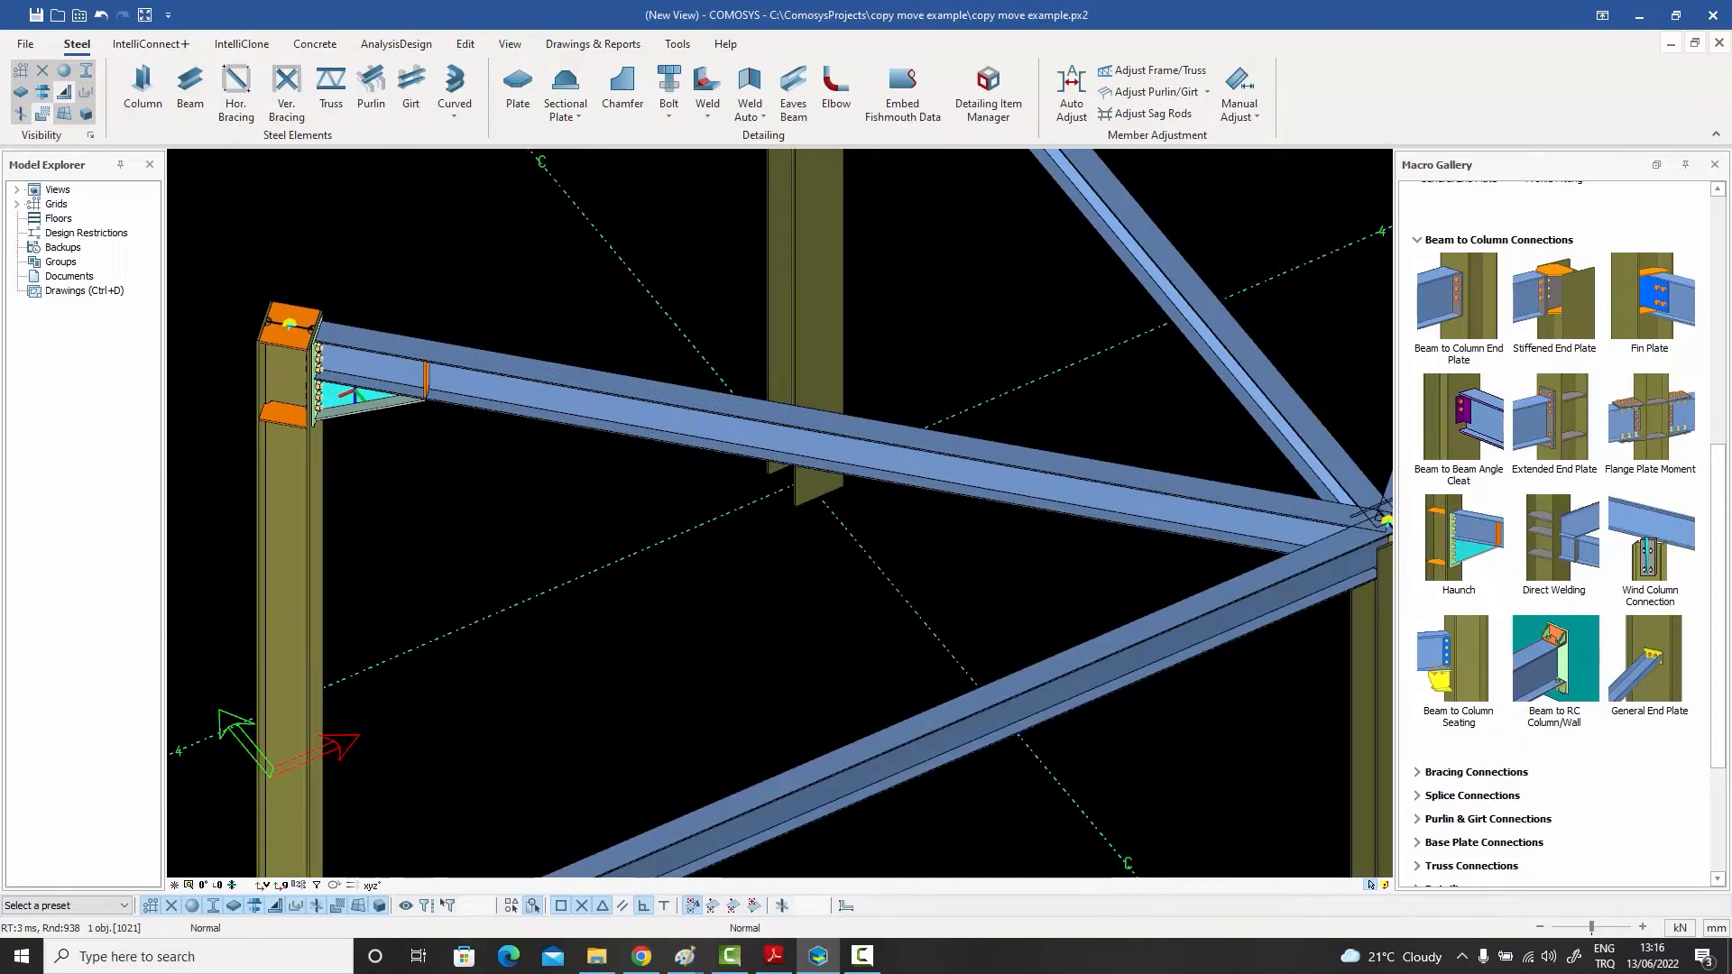
left_click_drag(240, 275, 490, 474)
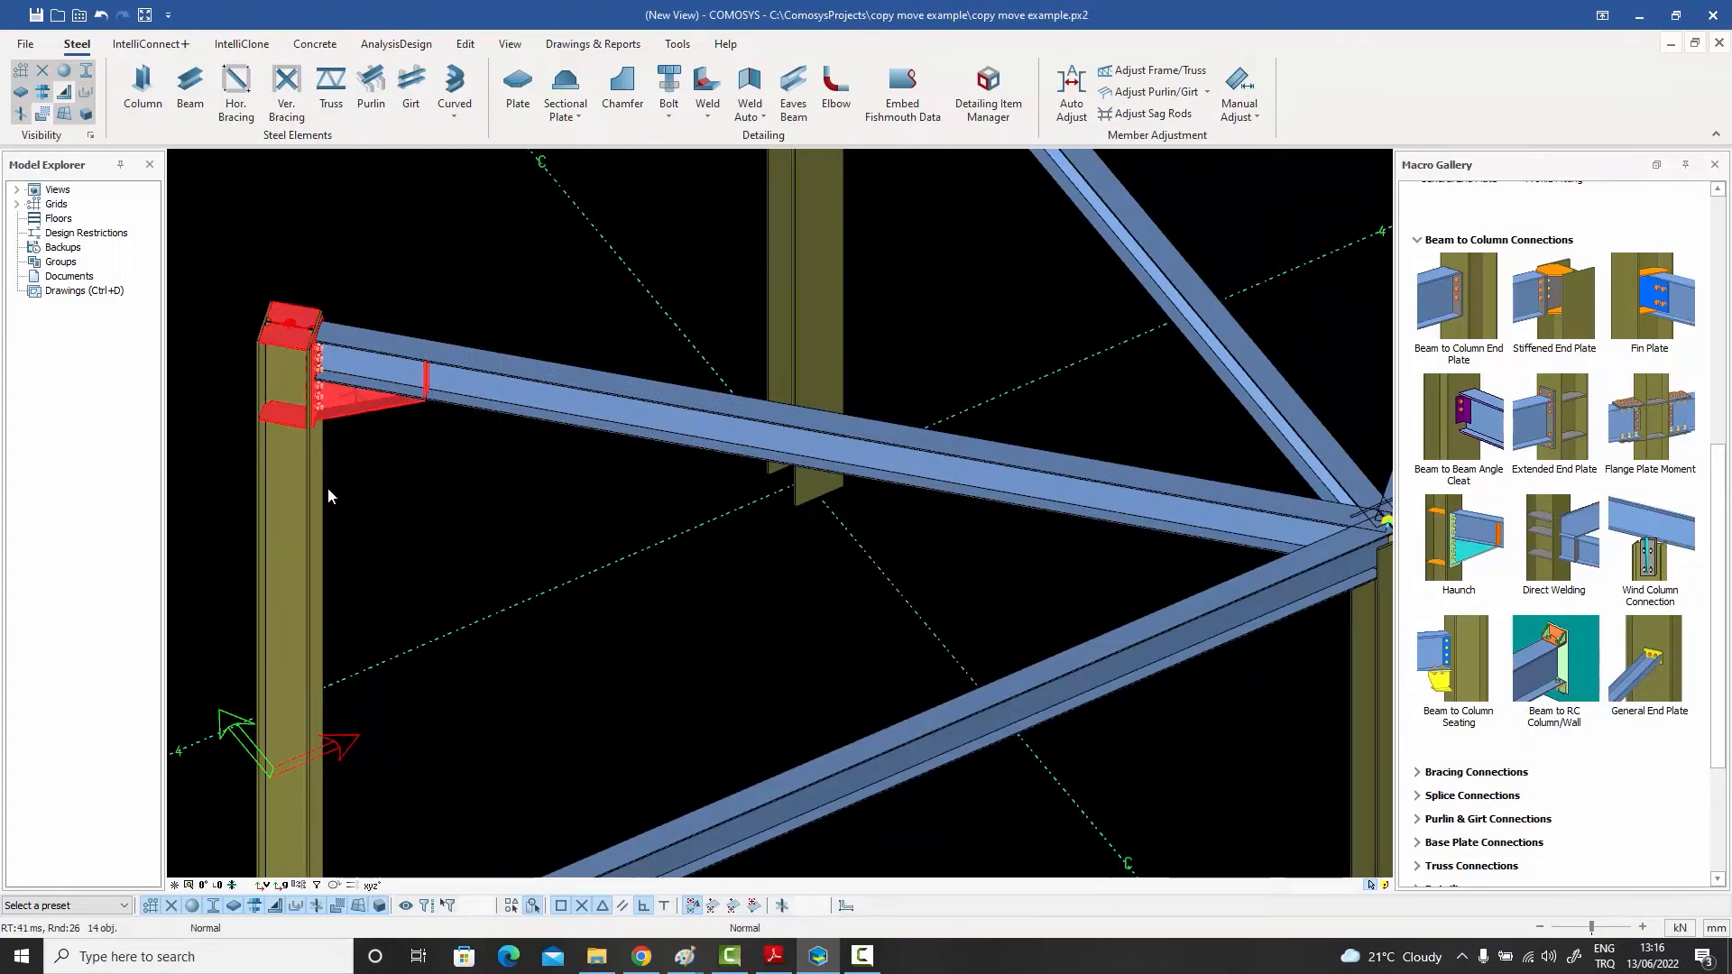
scroll(354, 494, "down", 5)
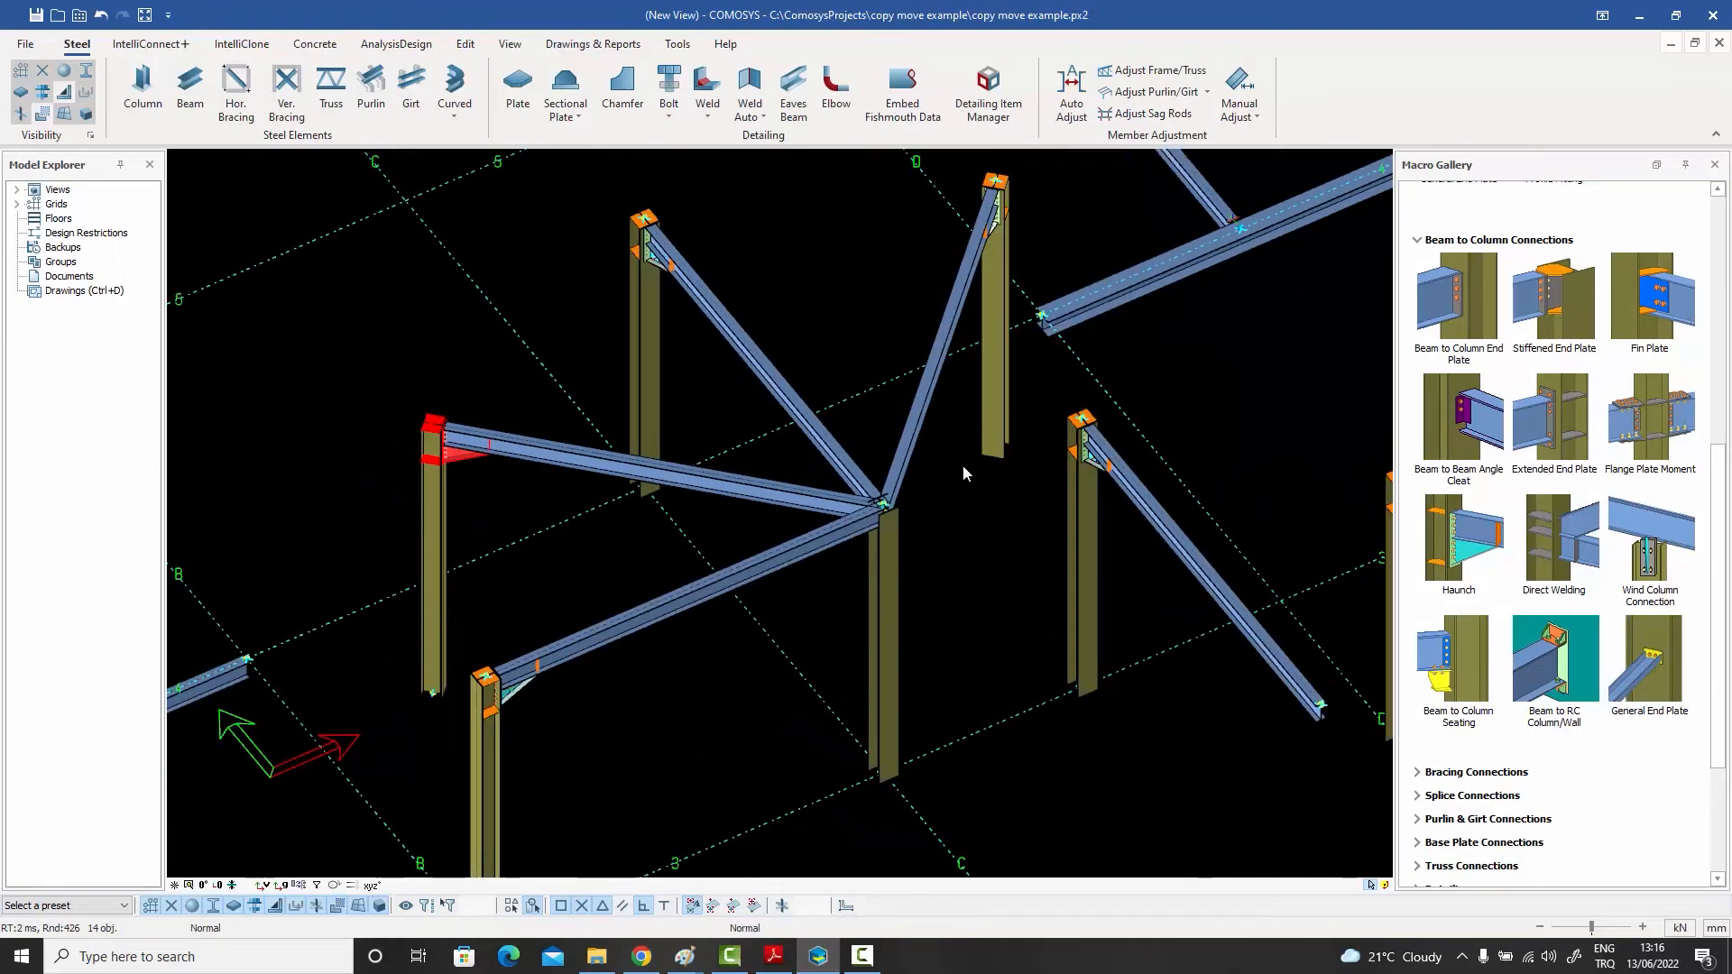
scroll(1039, 518, "down", 4)
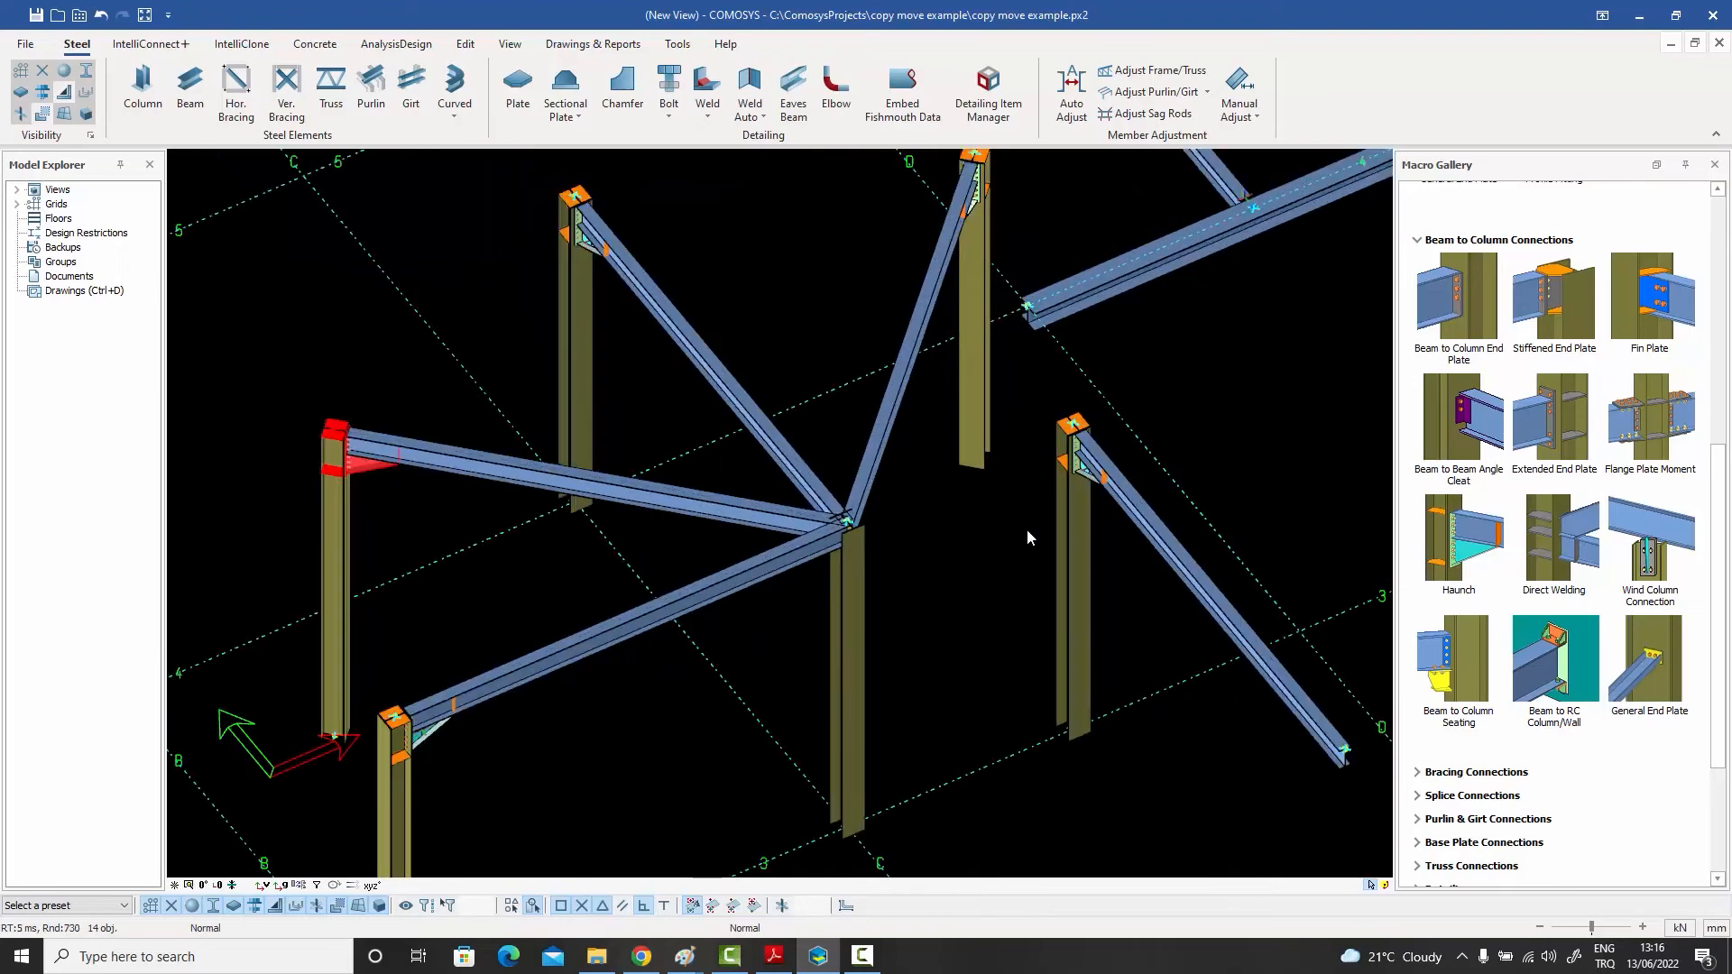
scroll(1019, 547, "down", 5)
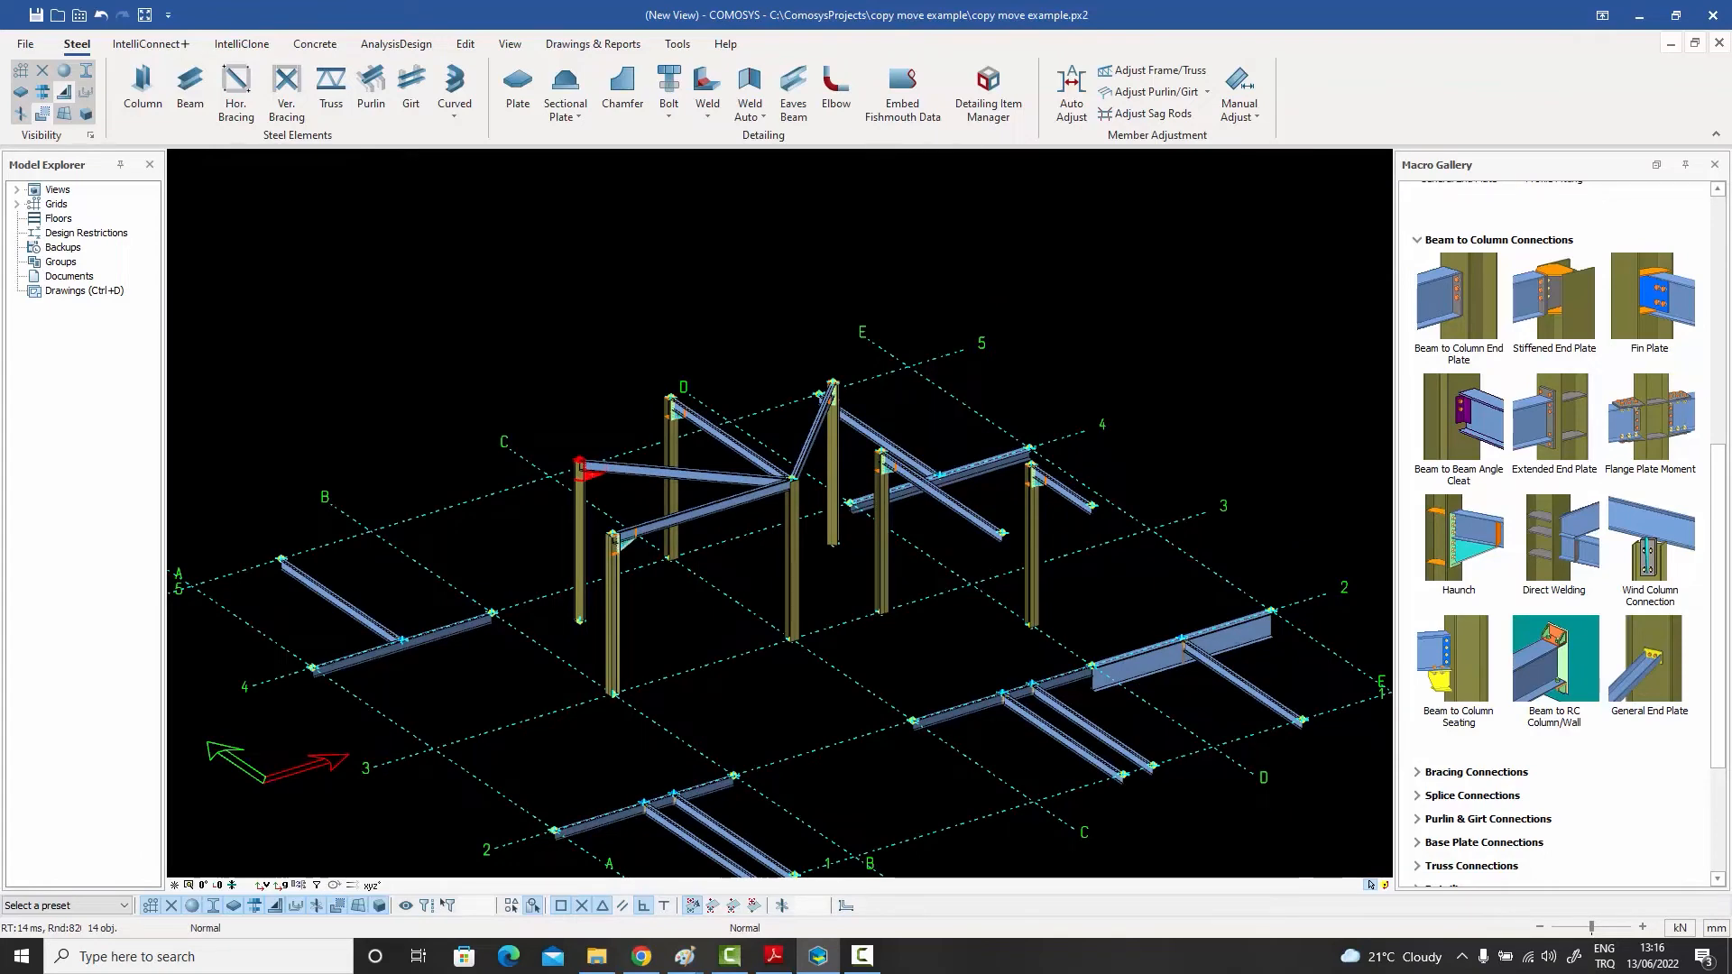
scroll(585, 478, "up", 5)
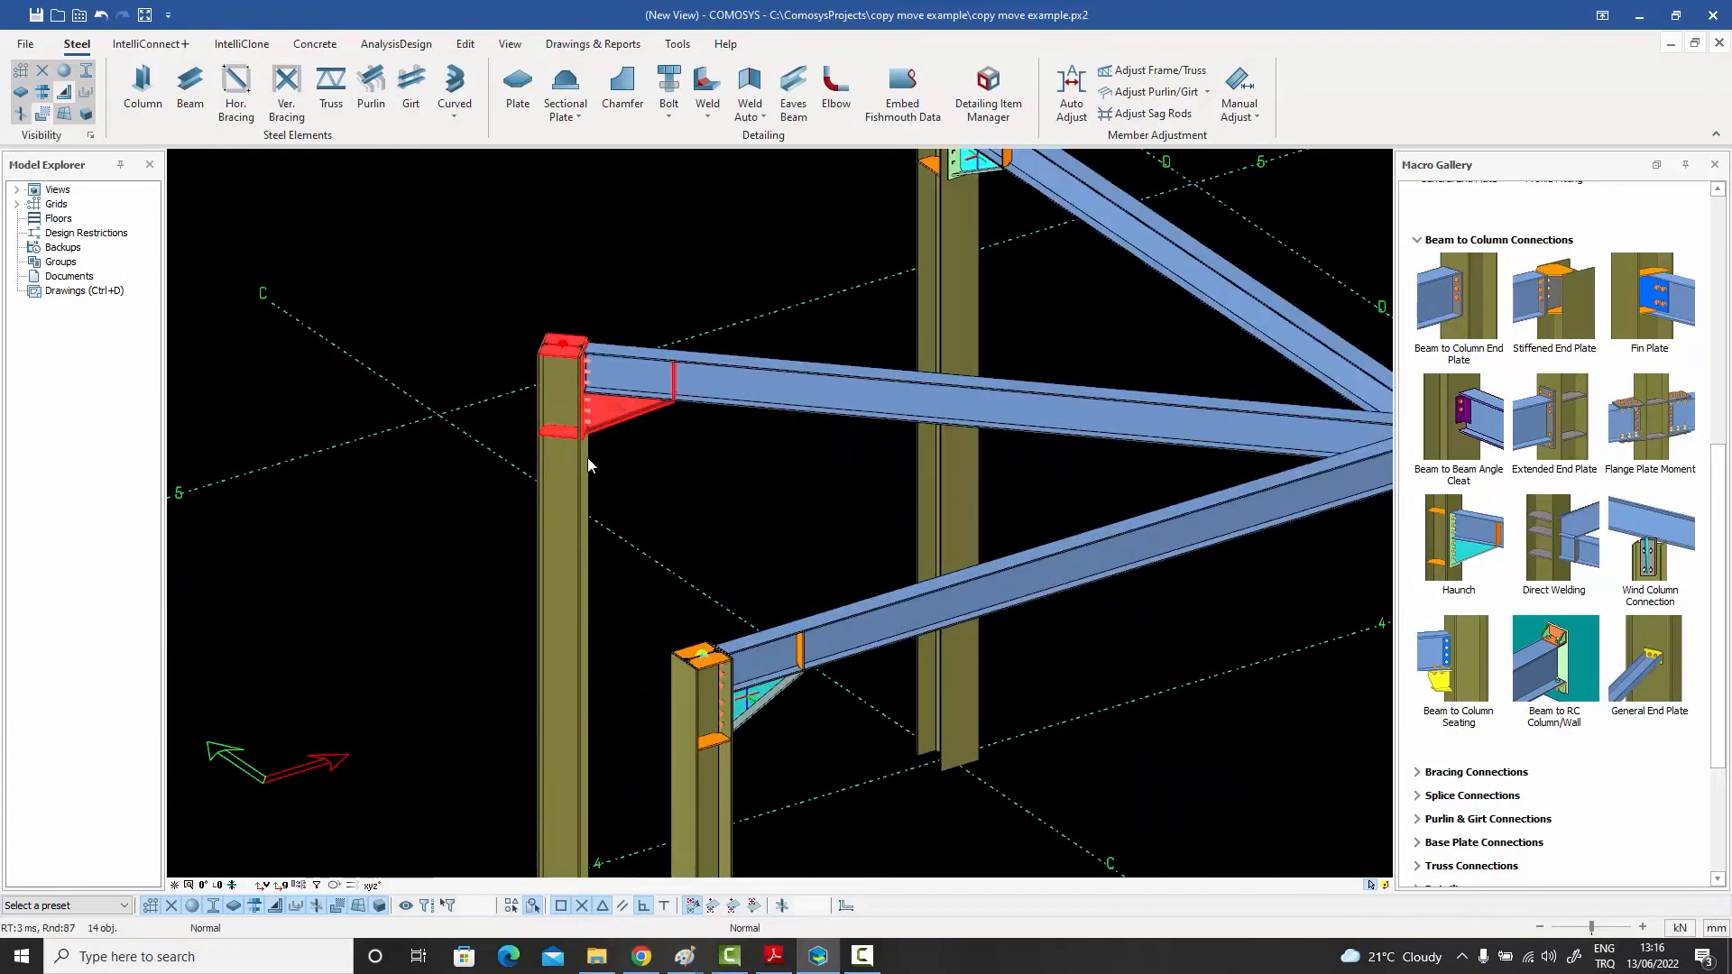
scroll(643, 408, "down", 1)
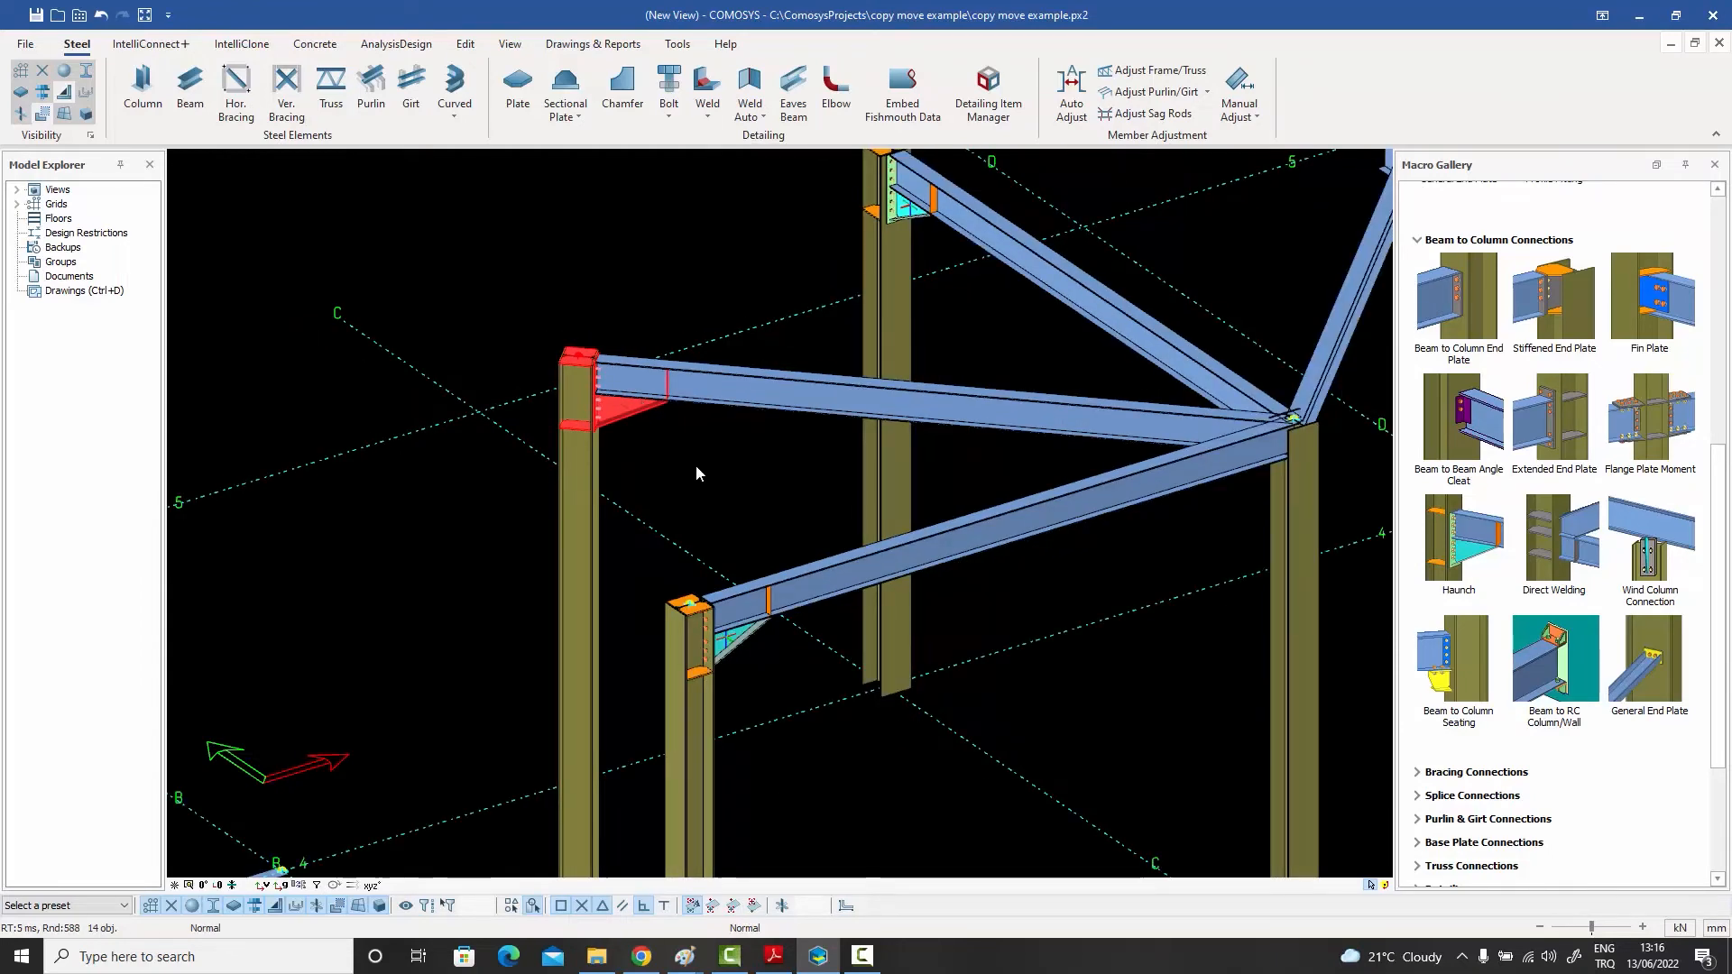
scroll(695, 469, "down", 3)
middle_click_drag(689, 470, 680, 469)
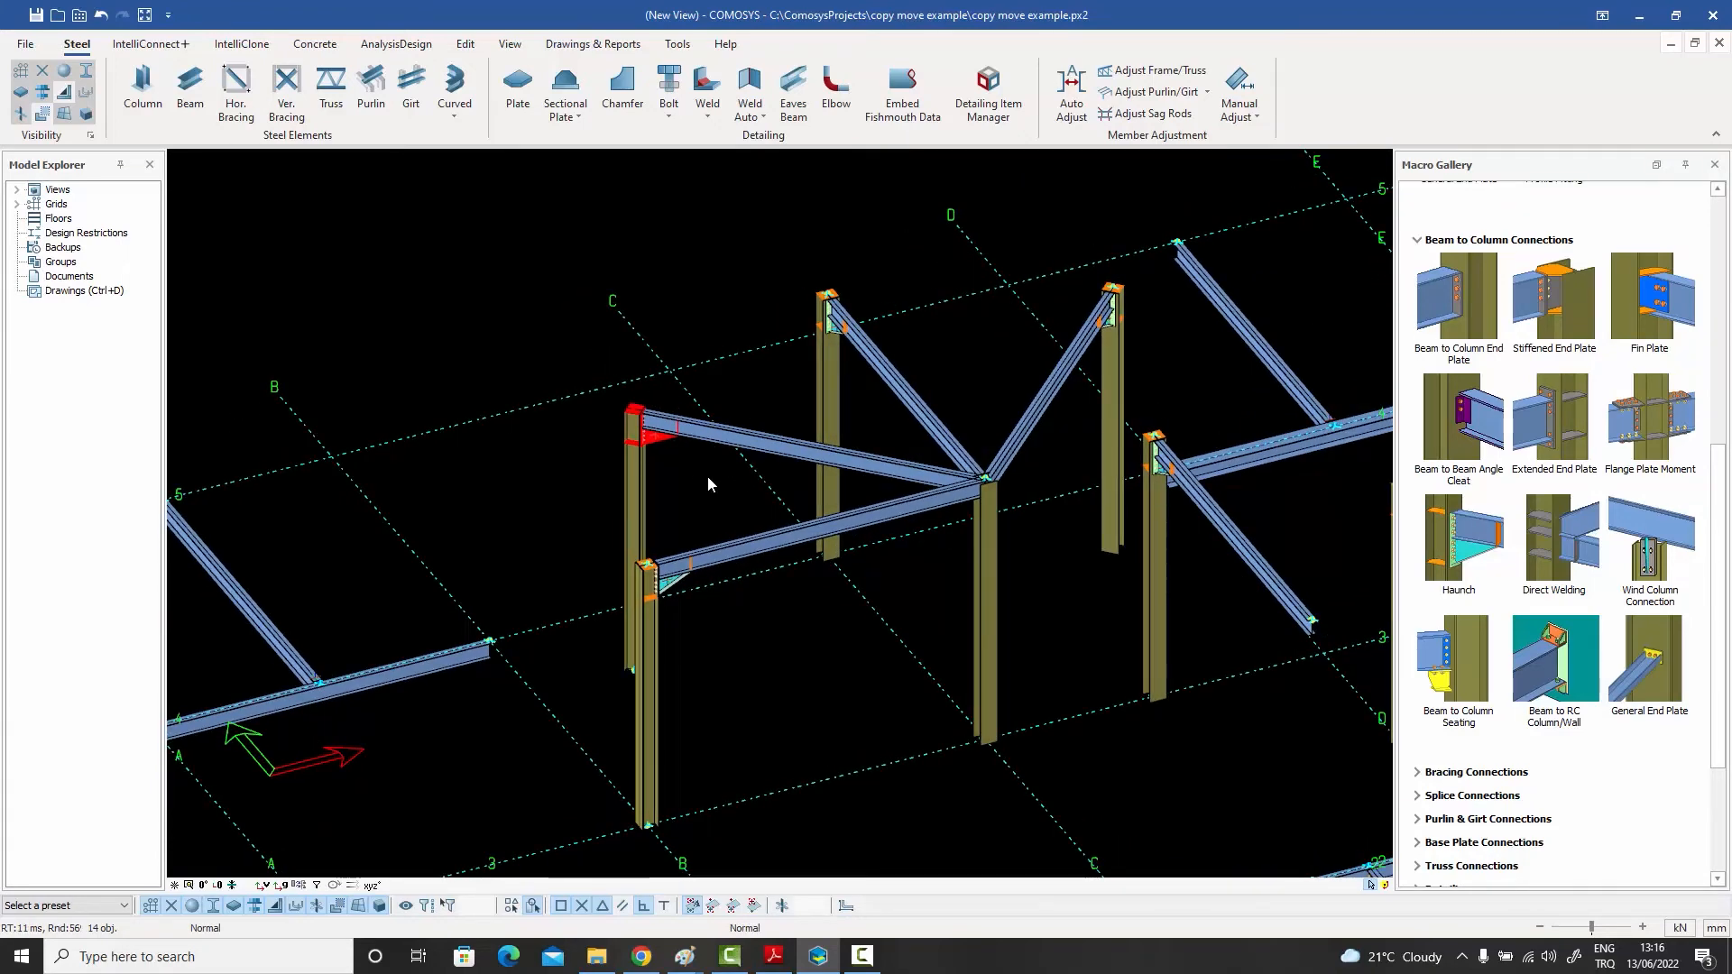
right_click(687, 446)
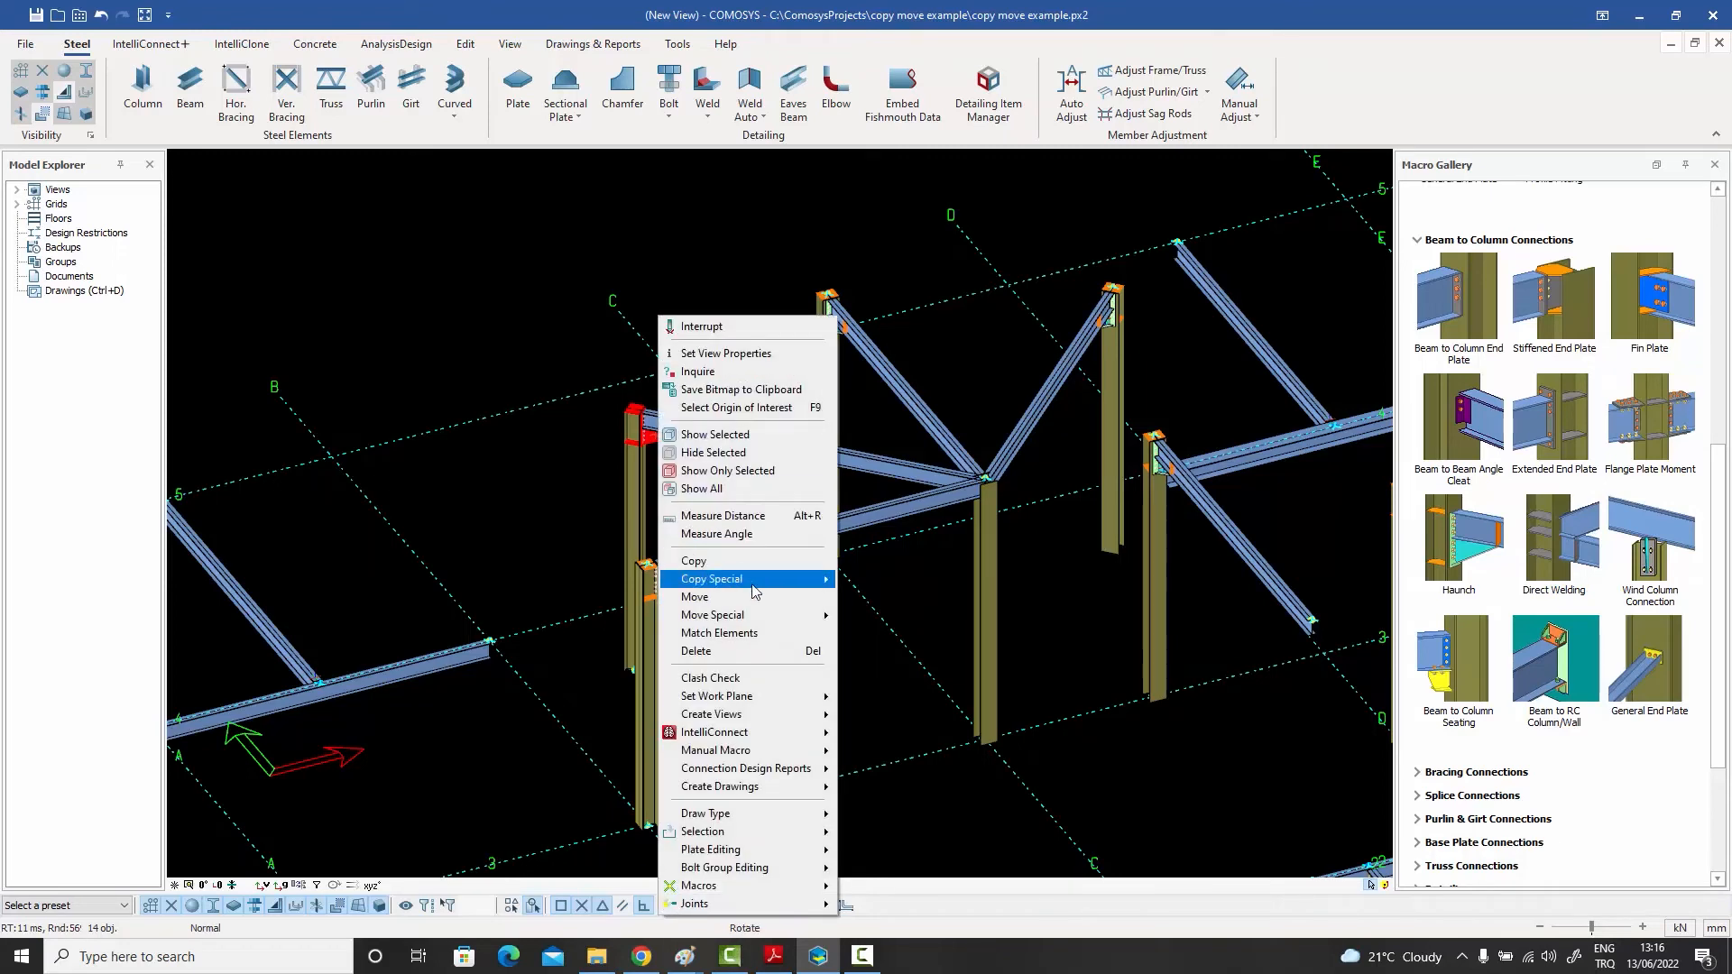
mouse_move(756, 584)
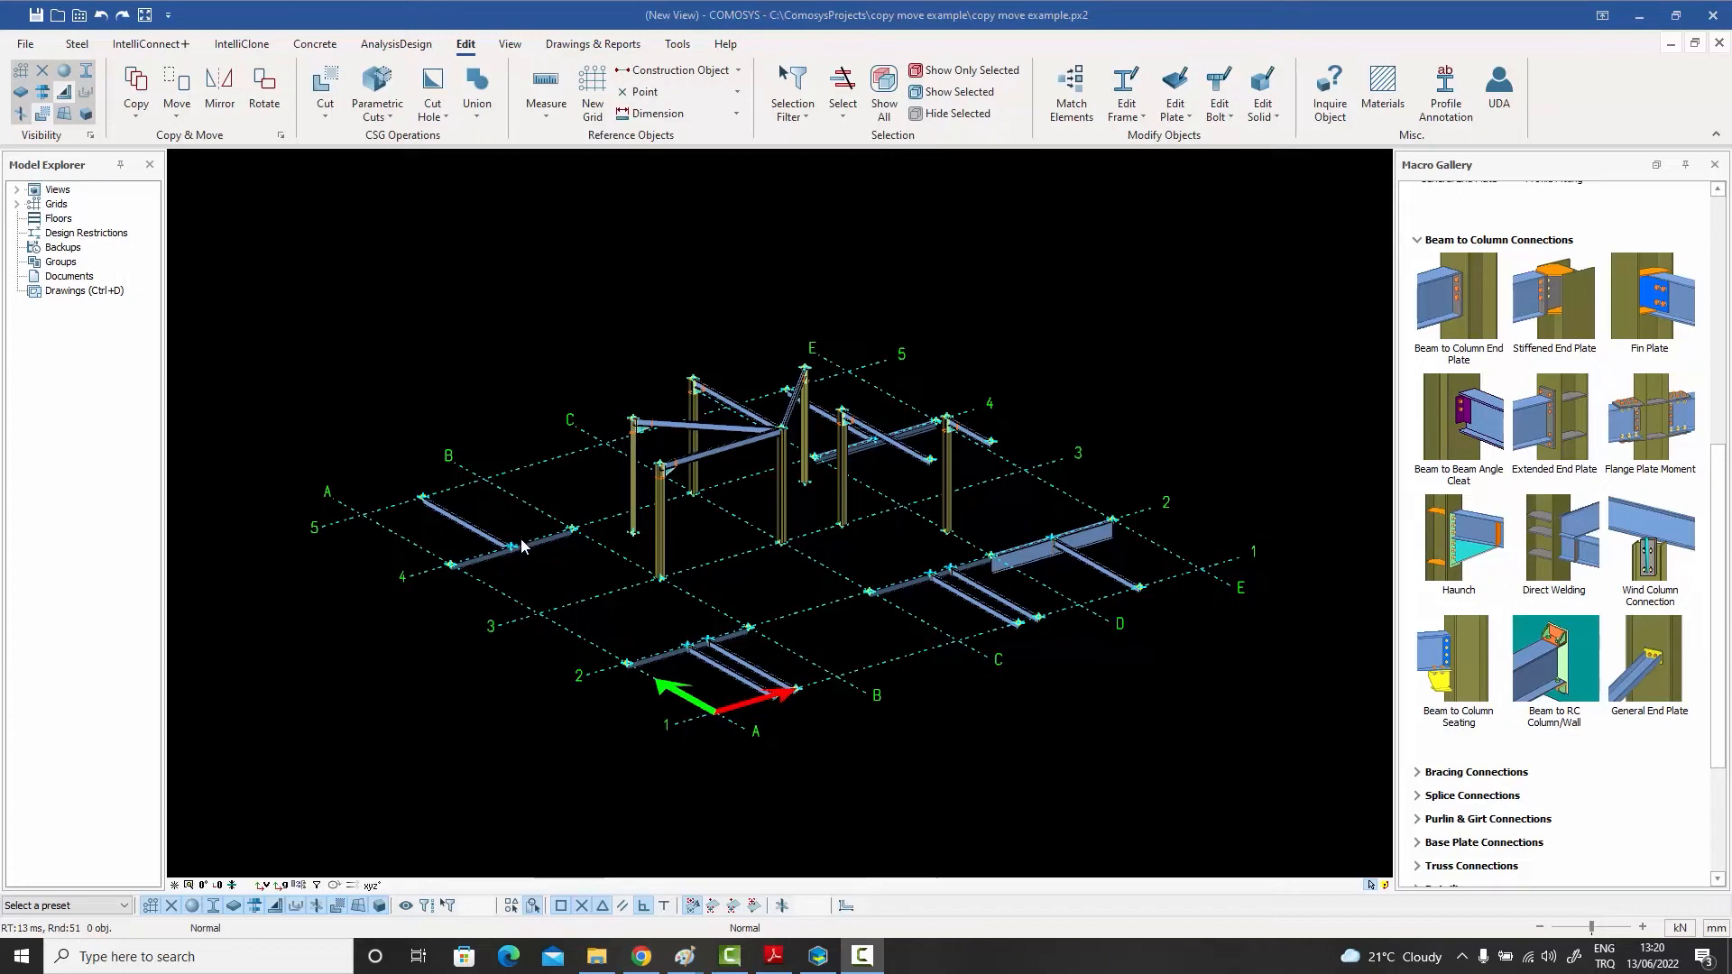
- Copy all structural elements with Copy to Model with Origin, using grid intersection A-1 (0,0,0) as the copy origin
left_click_drag(353, 229, 1237, 776)
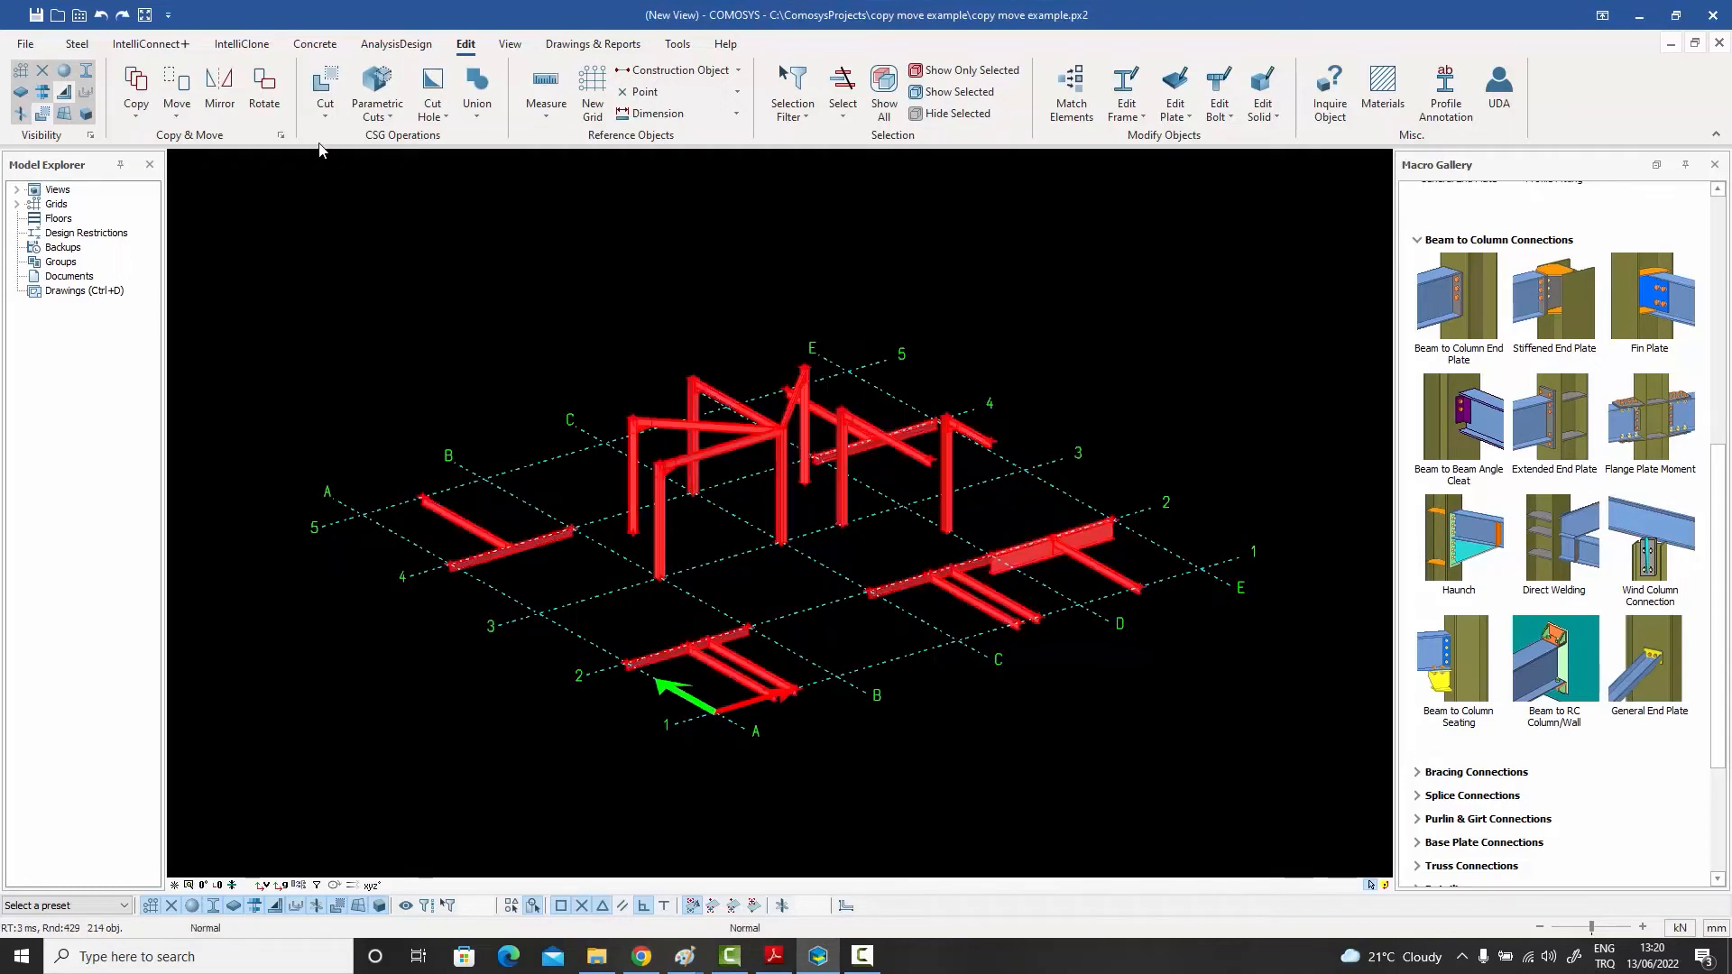
left_click(136, 115)
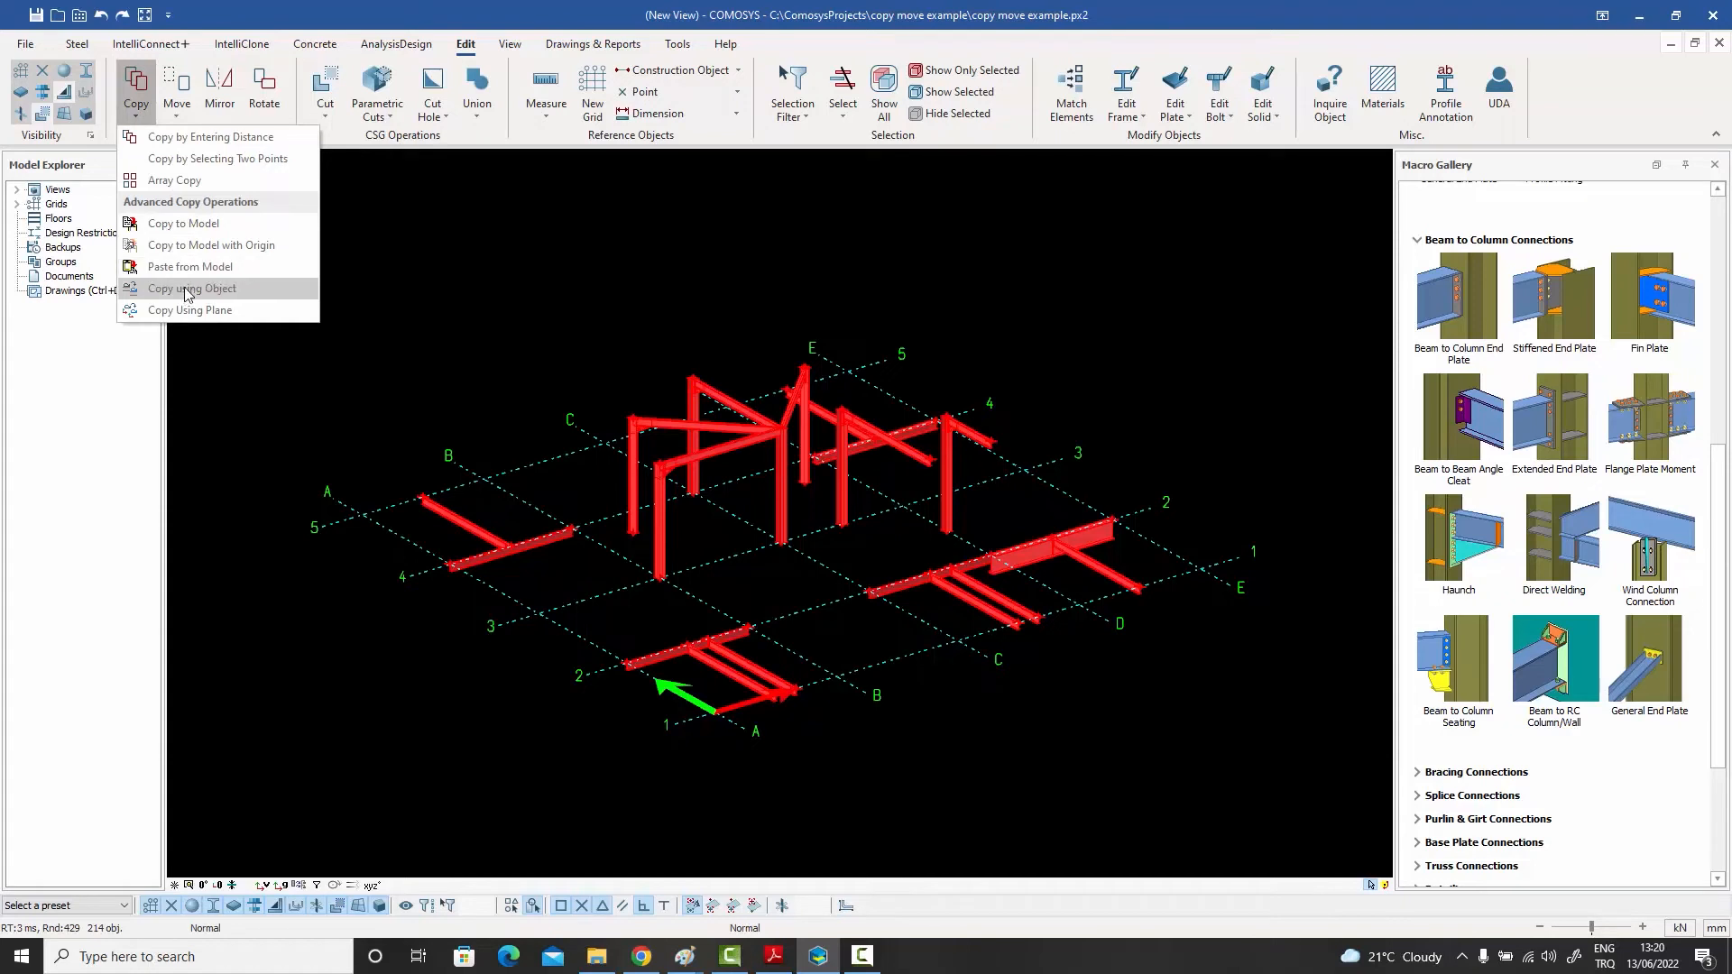
left_click(232, 247)
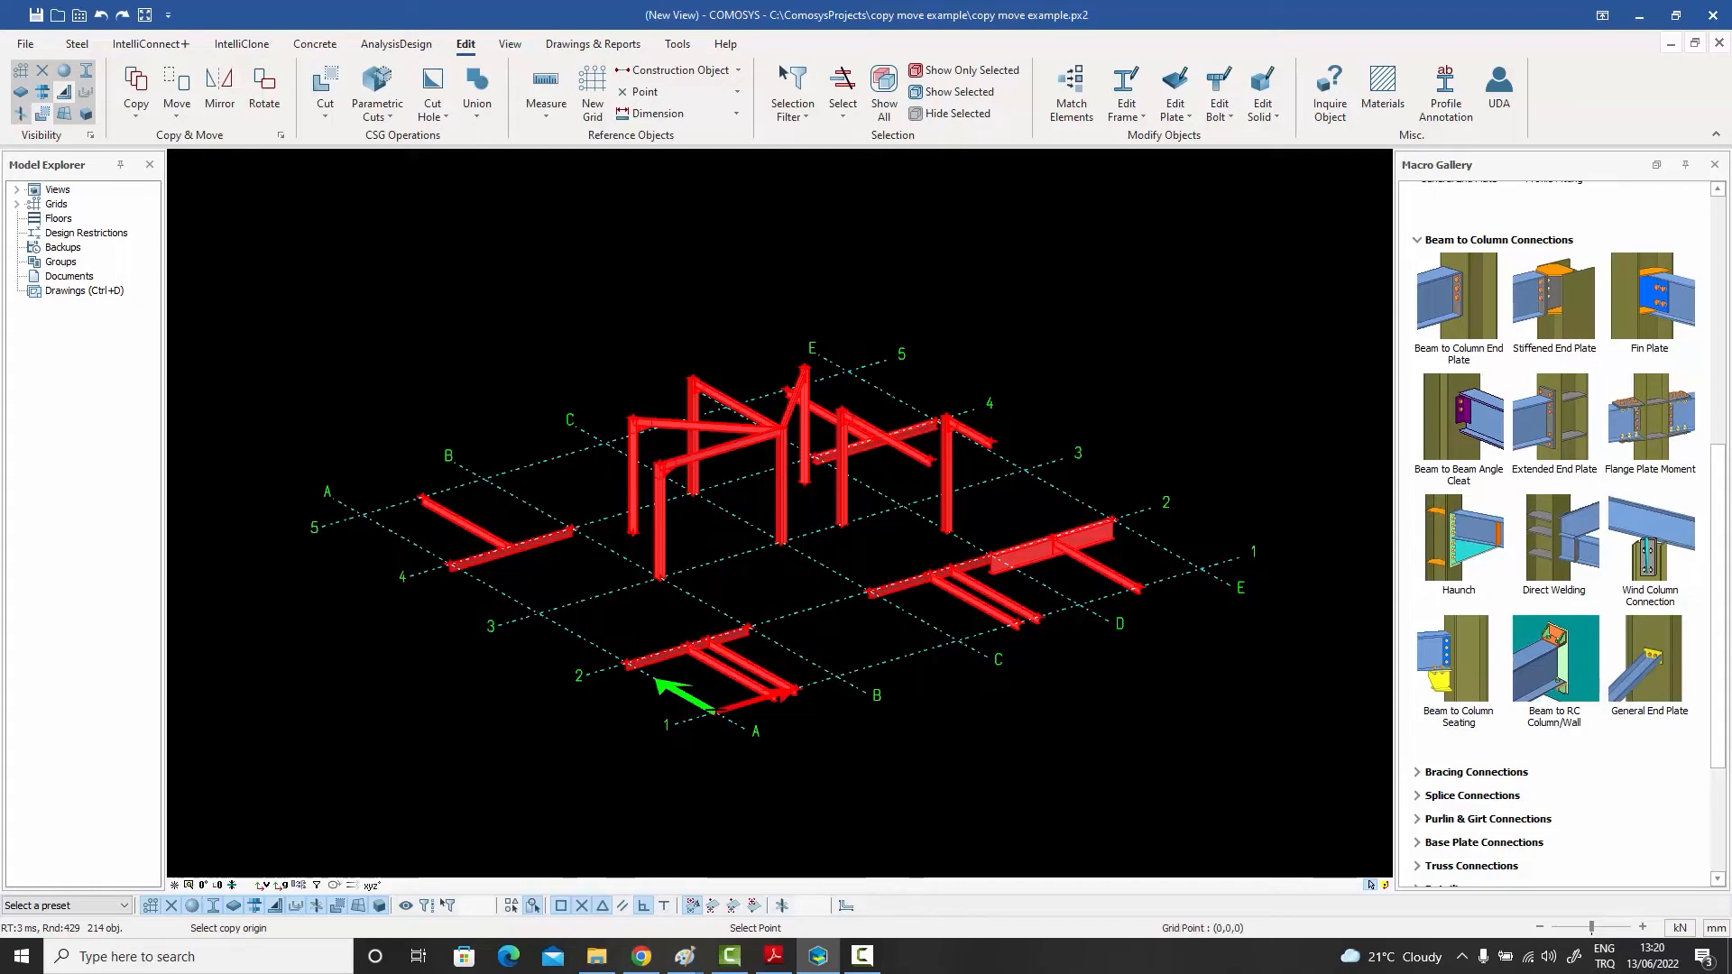
left_click(717, 711)
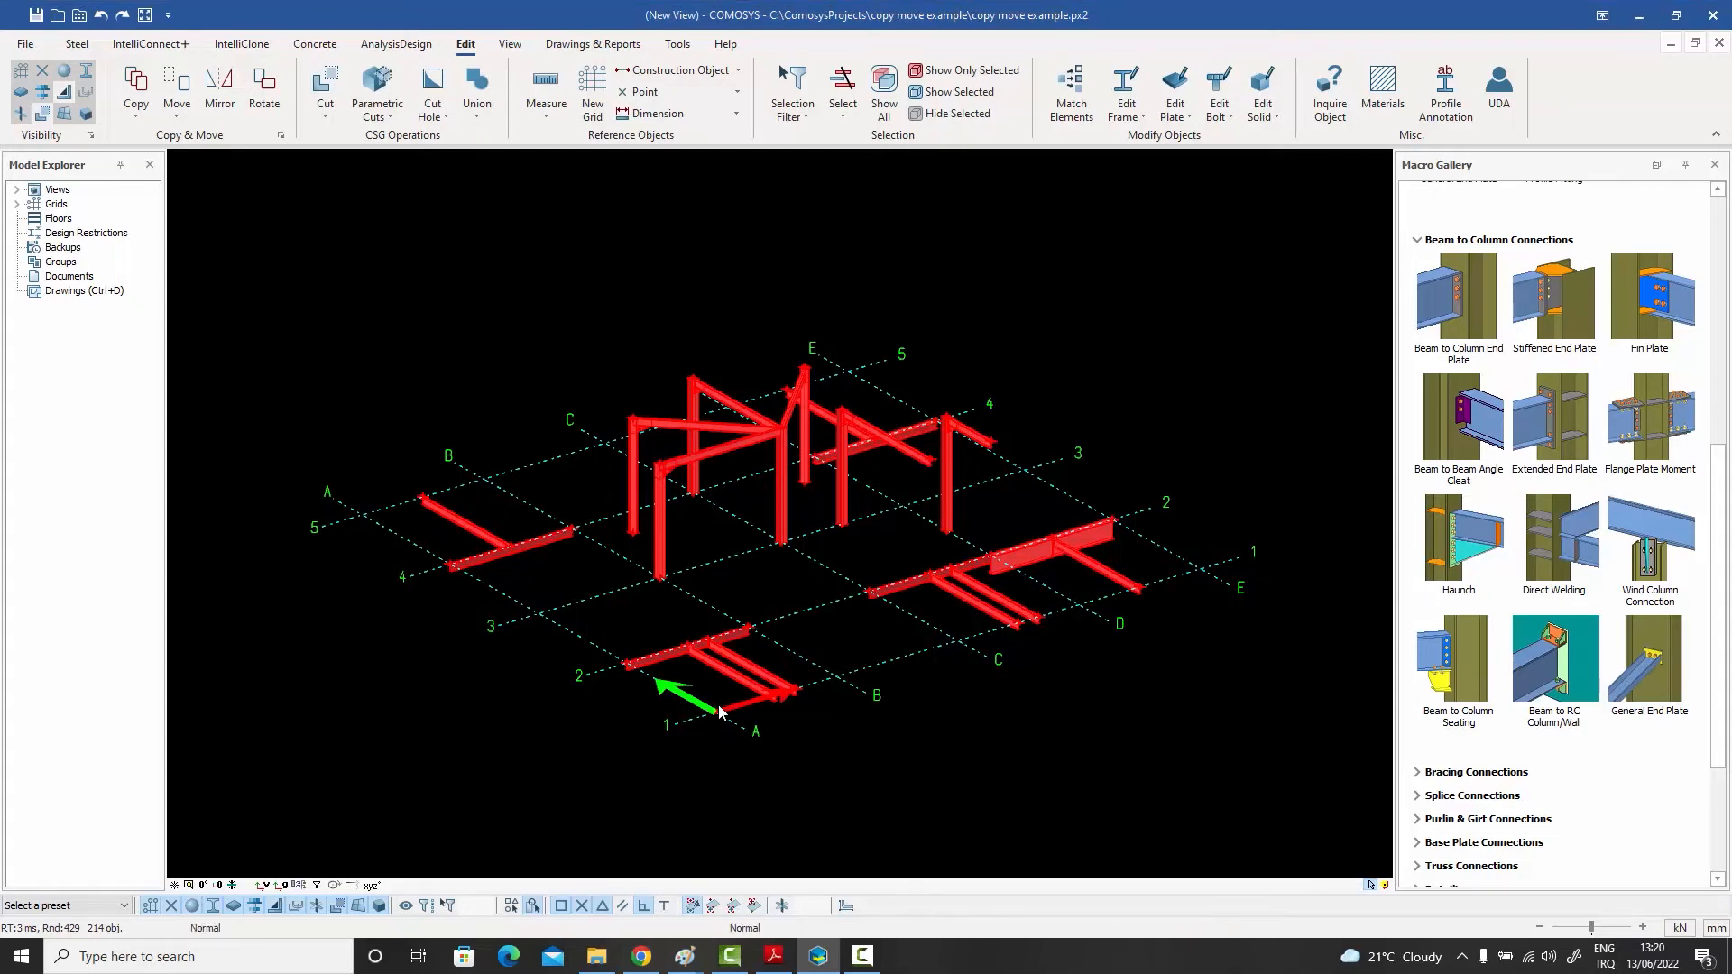
left_click(646, 336)
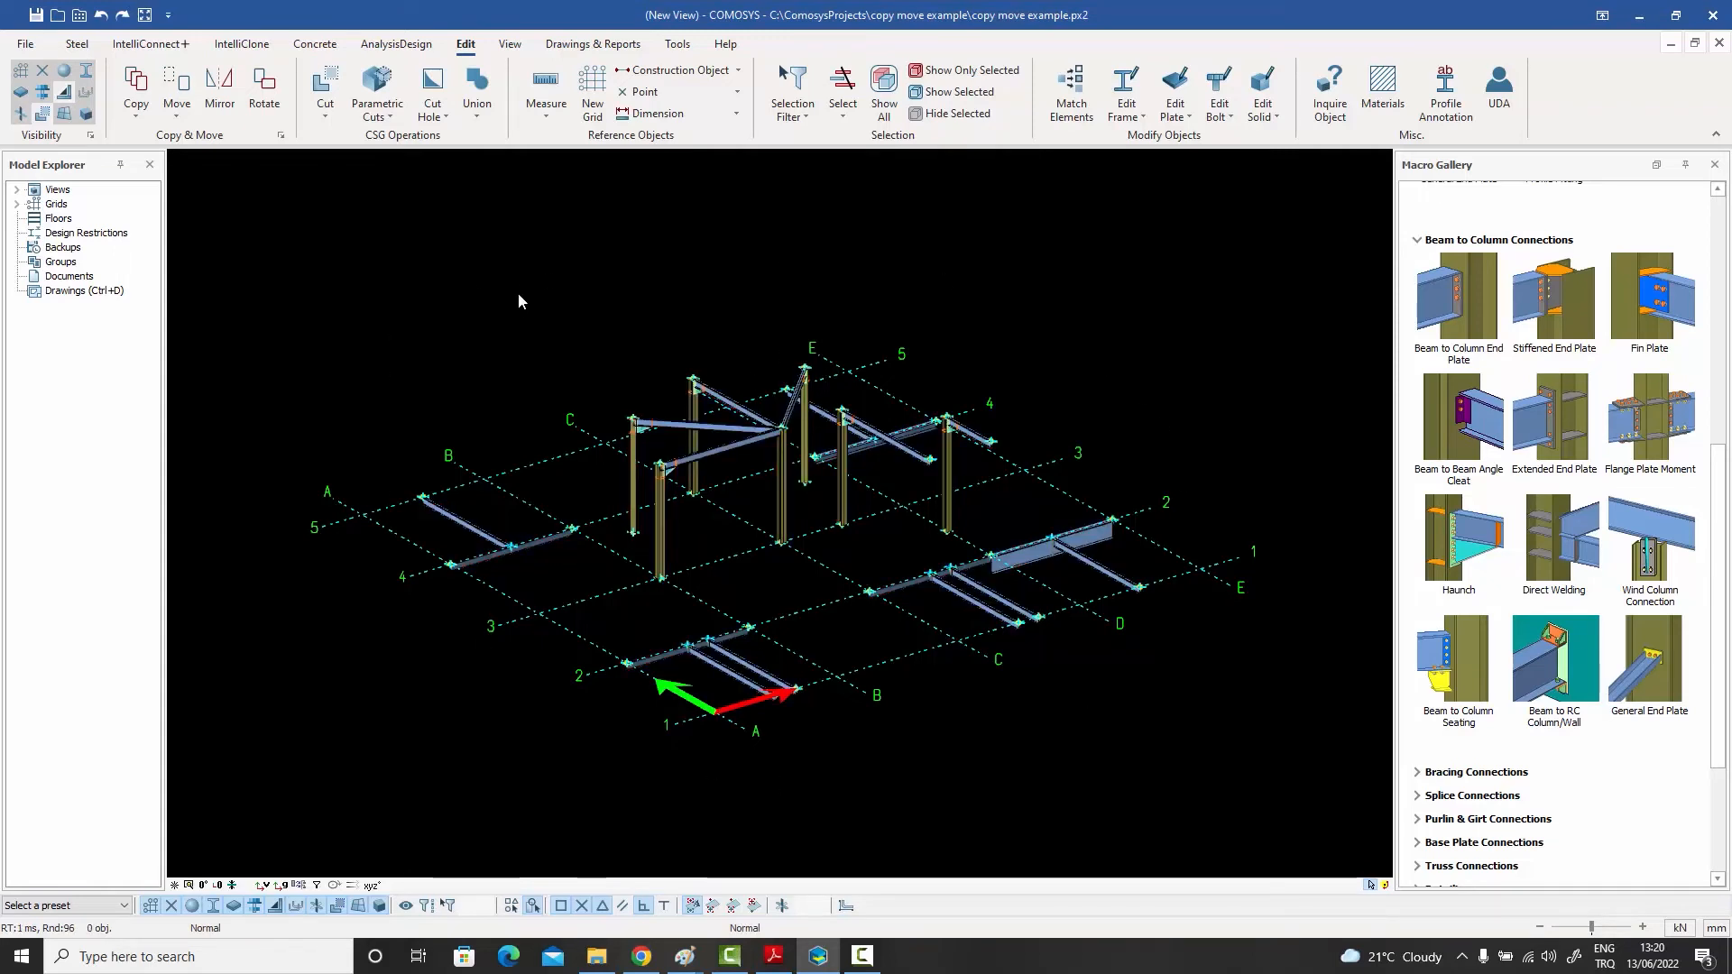
- Set the work plane by three points: origin at grid A-3, then B-4 and A-4
right_click(454, 231)
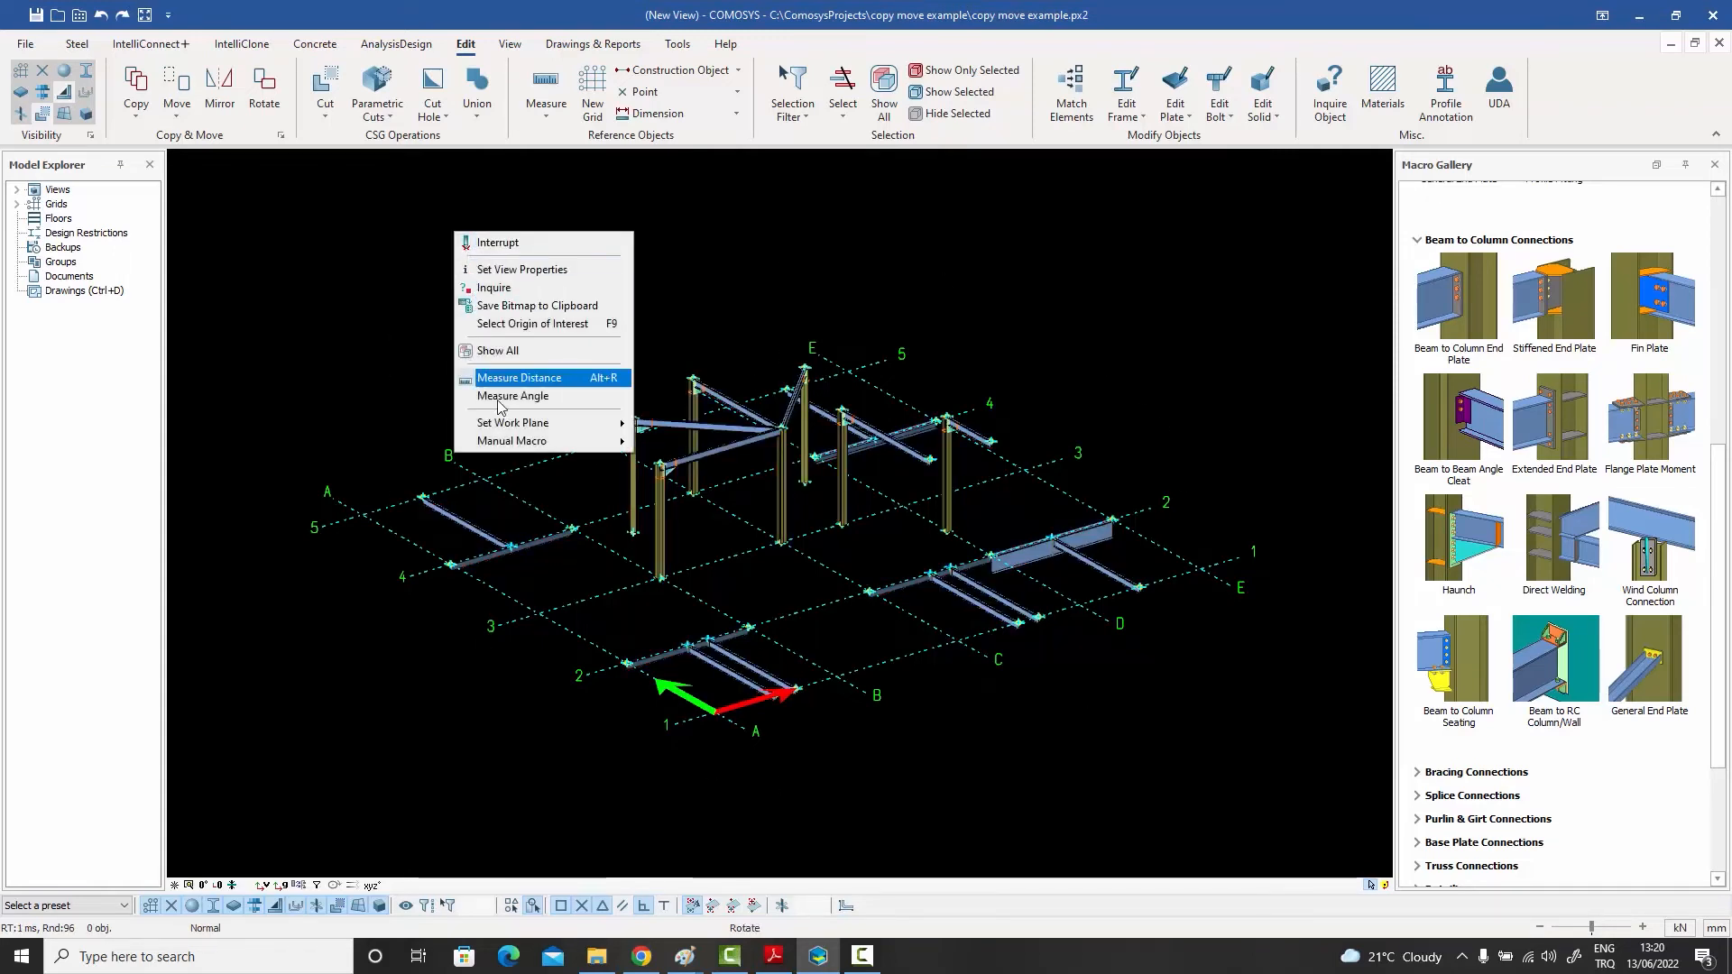
mouse_move(541, 422)
left_click(681, 423)
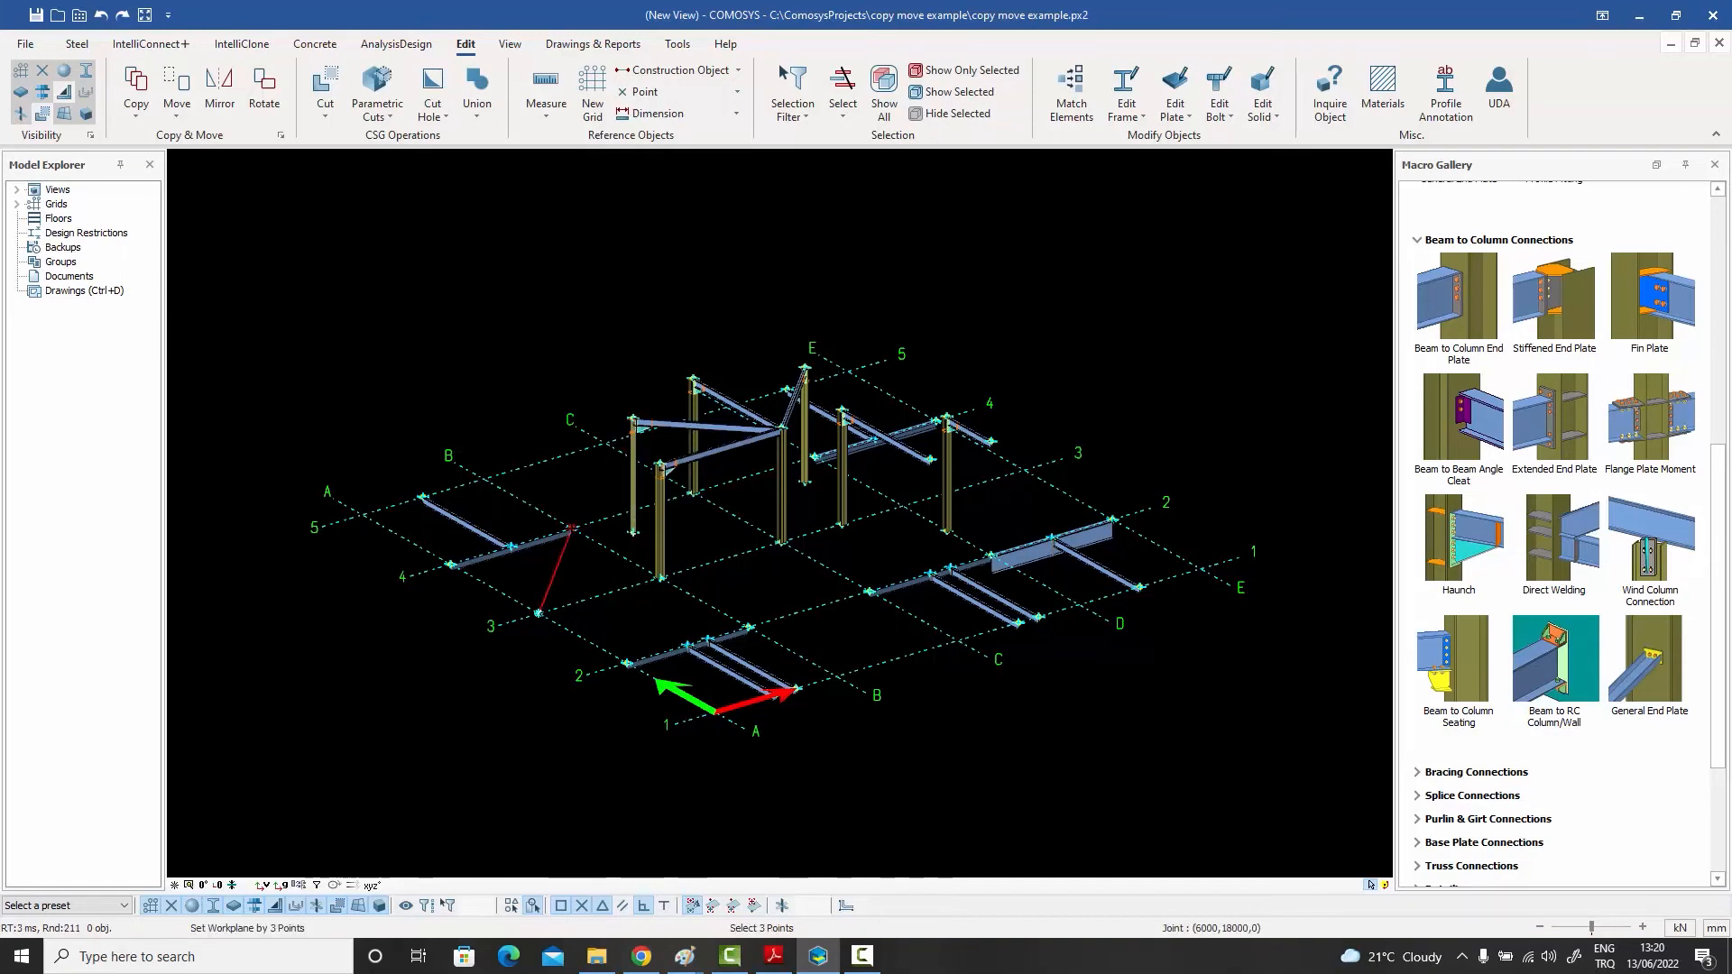
left_click(451, 566)
right_click(475, 402)
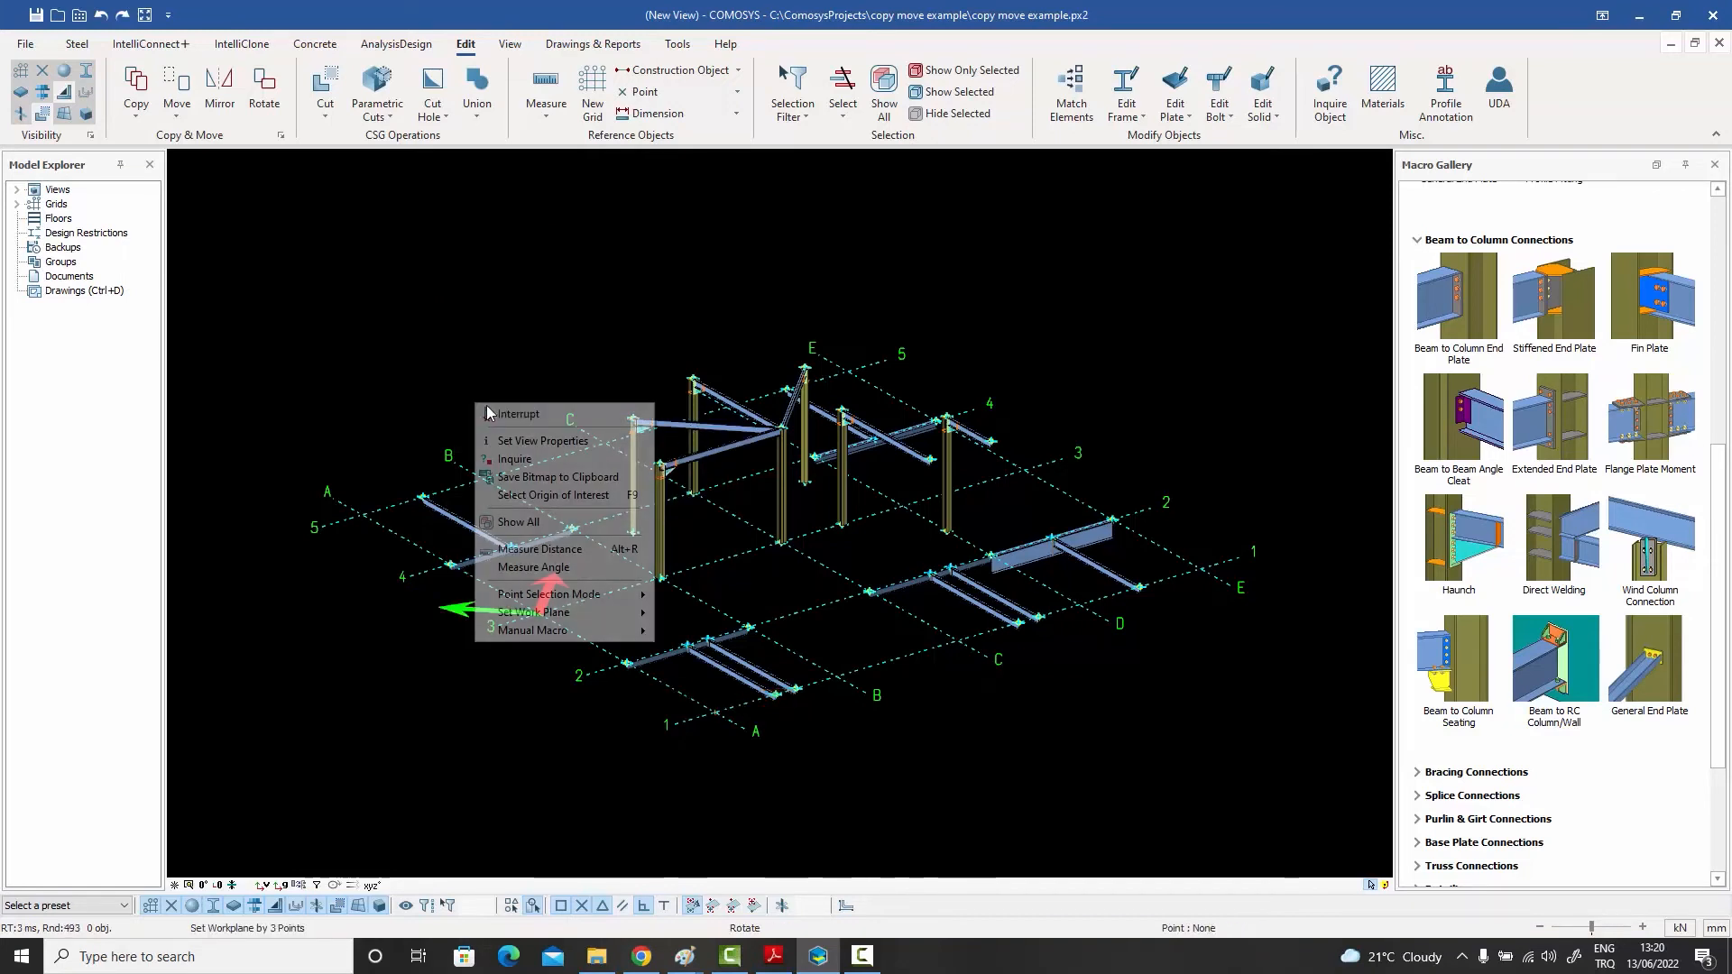
left_click(495, 415)
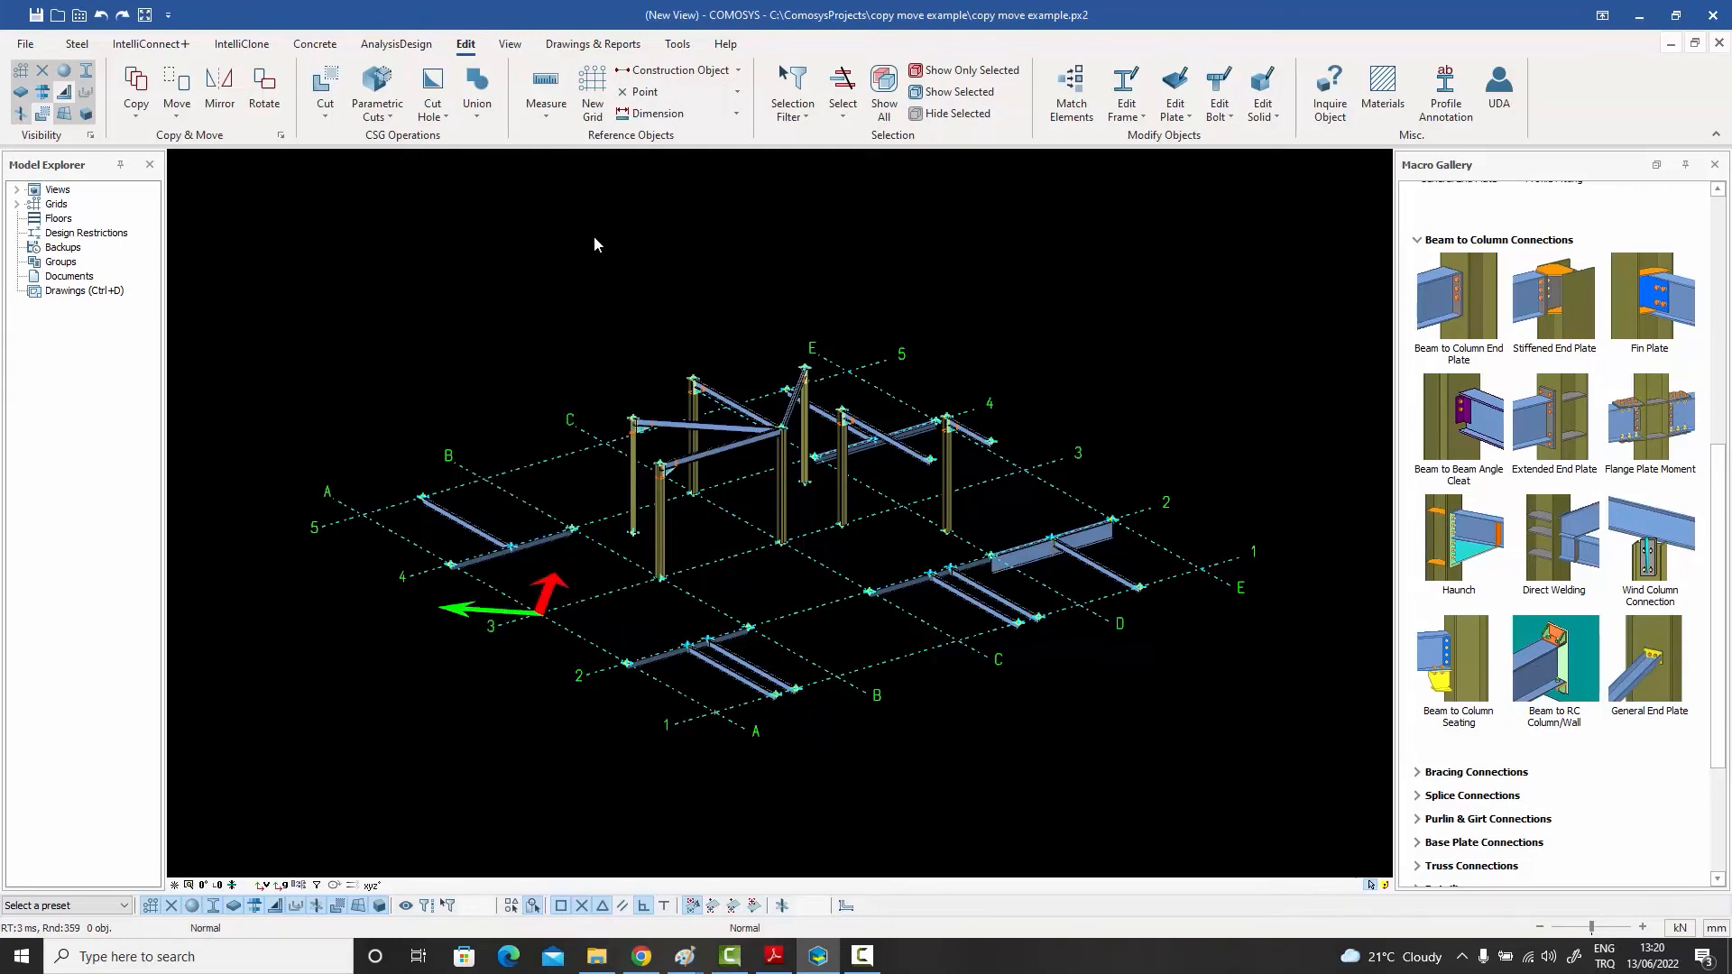
- Paste the copied structure from the model with its origin at grid point A-3 and inspect its orientation
left_click(138, 119)
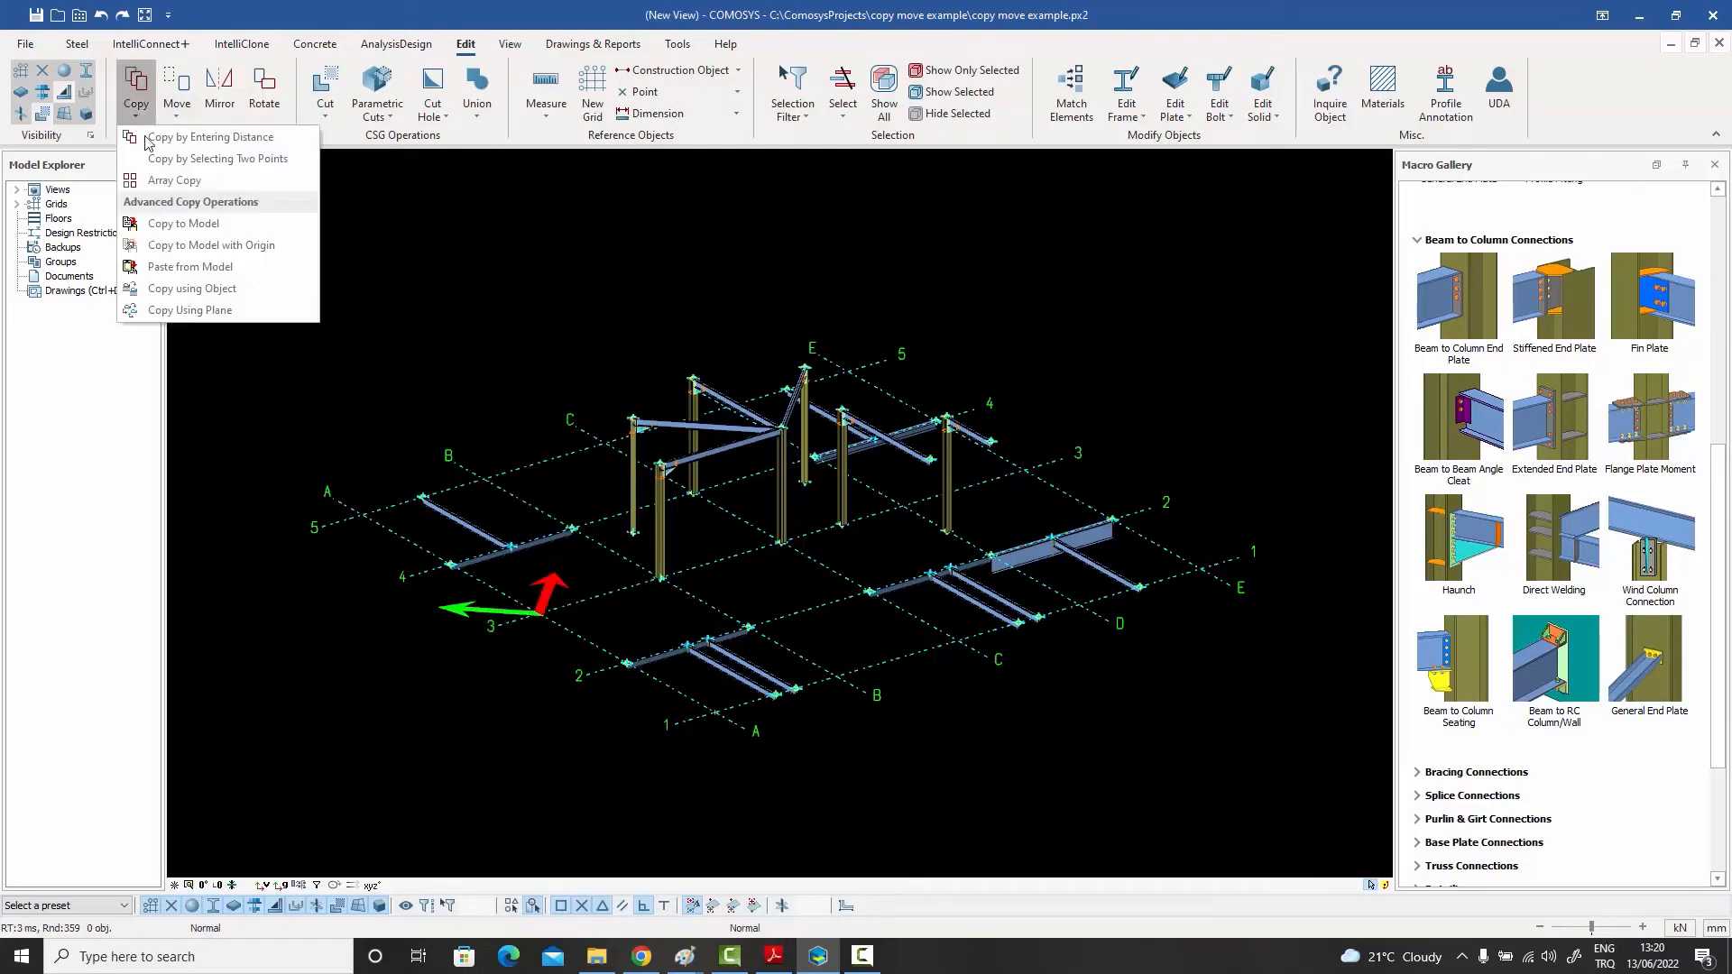
left_click(195, 267)
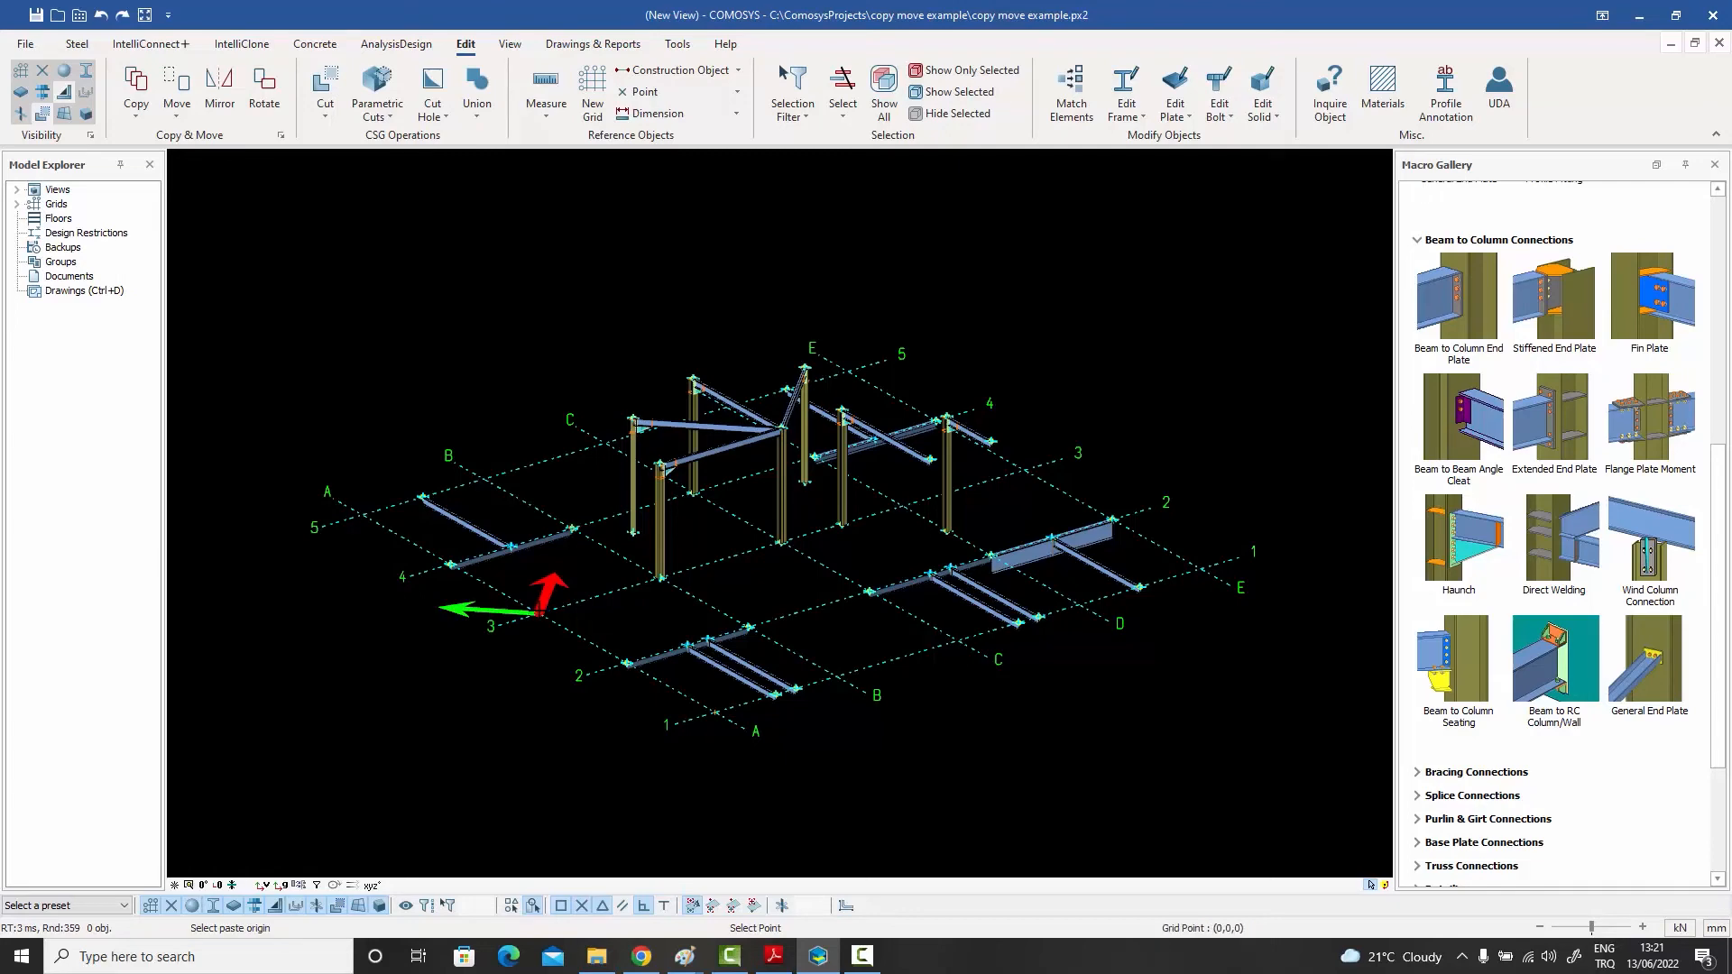
left_click(541, 614)
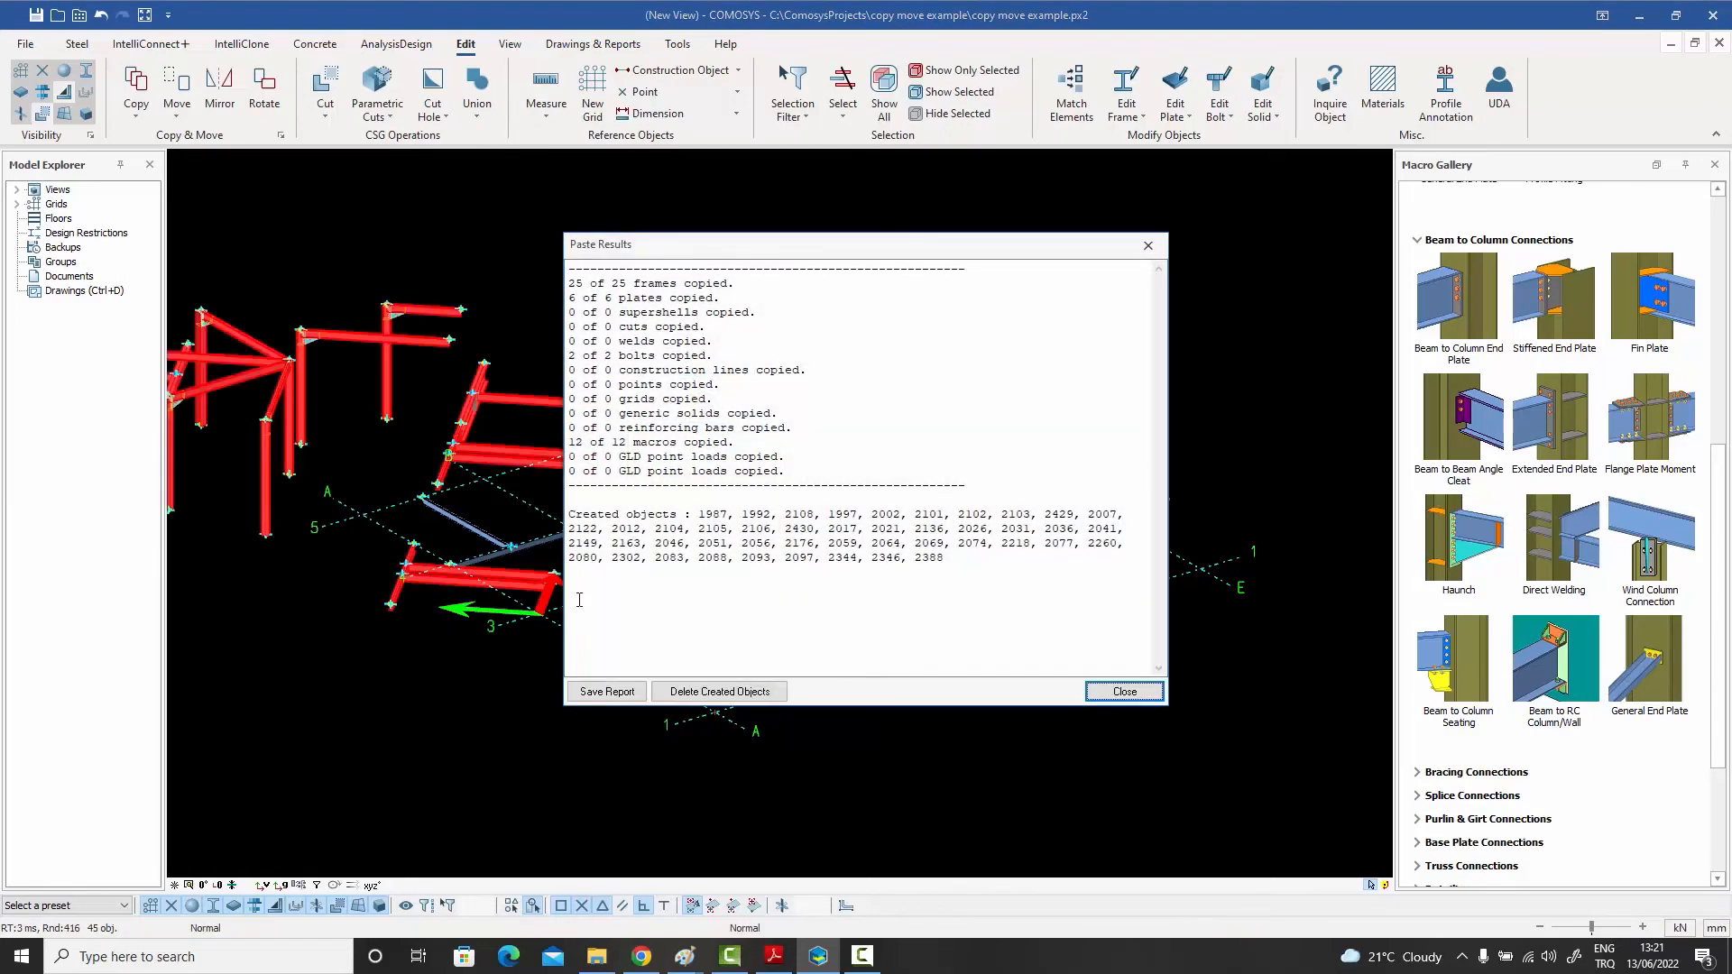
left_click(1124, 691)
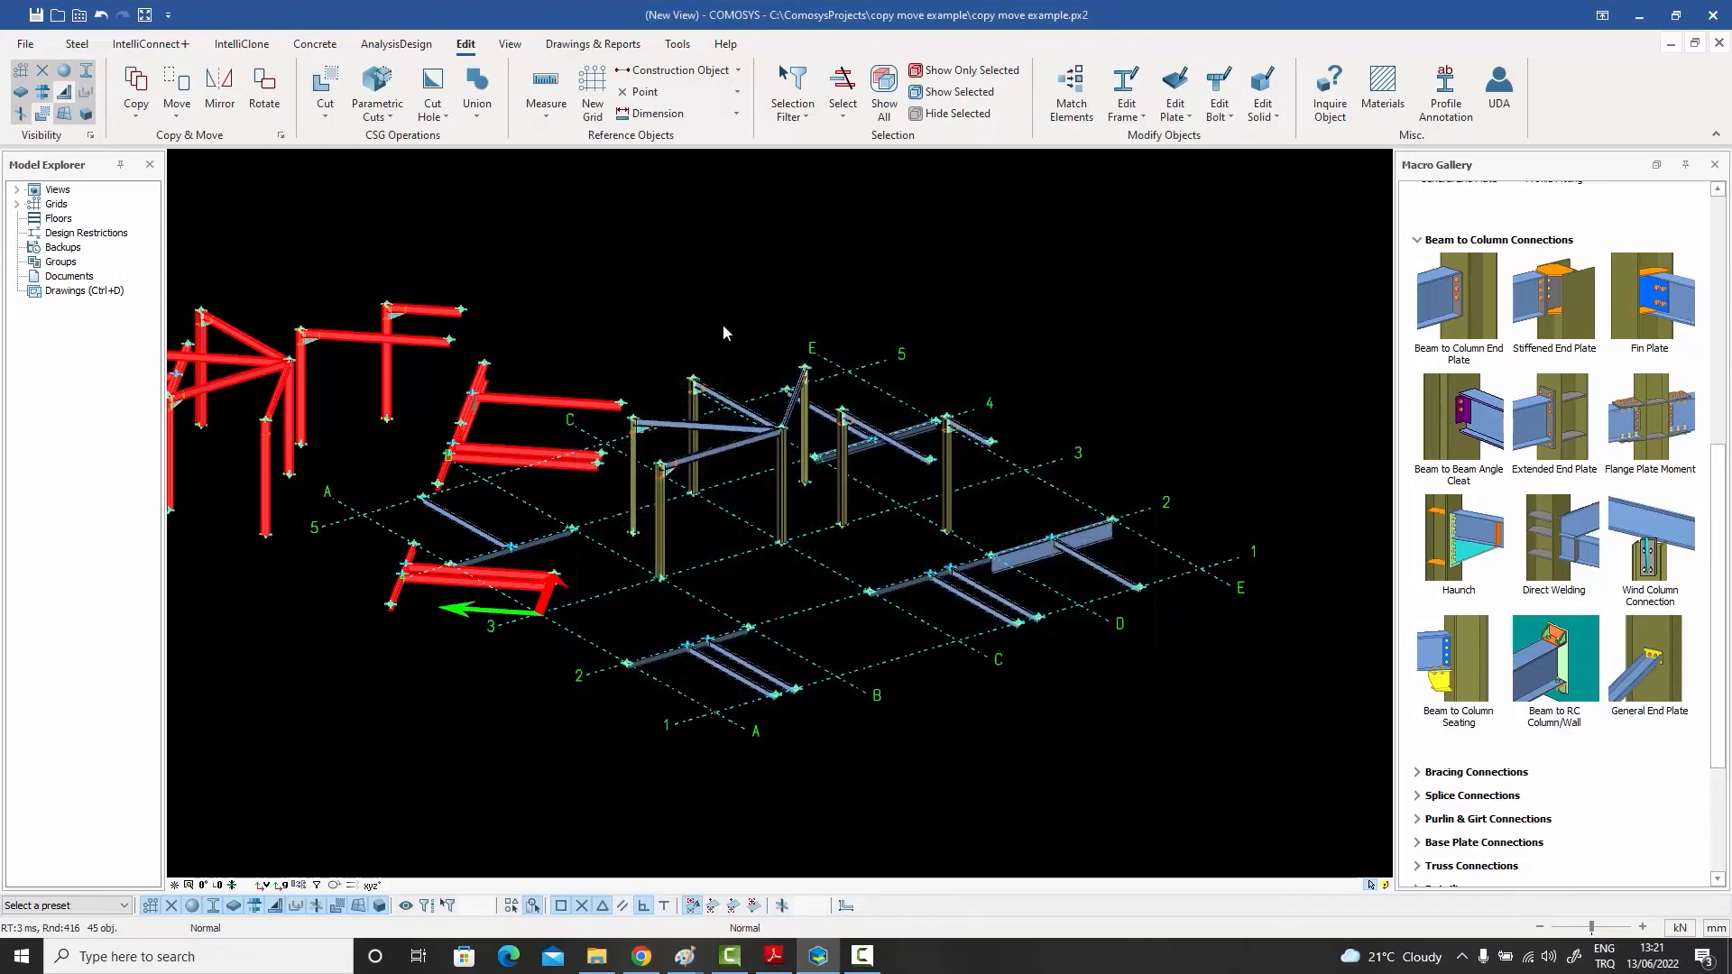
left_click(721, 323)
scroll(722, 324, "down", 2)
middle_click_drag(717, 327, 605, 406)
scroll(508, 561, "up", 3)
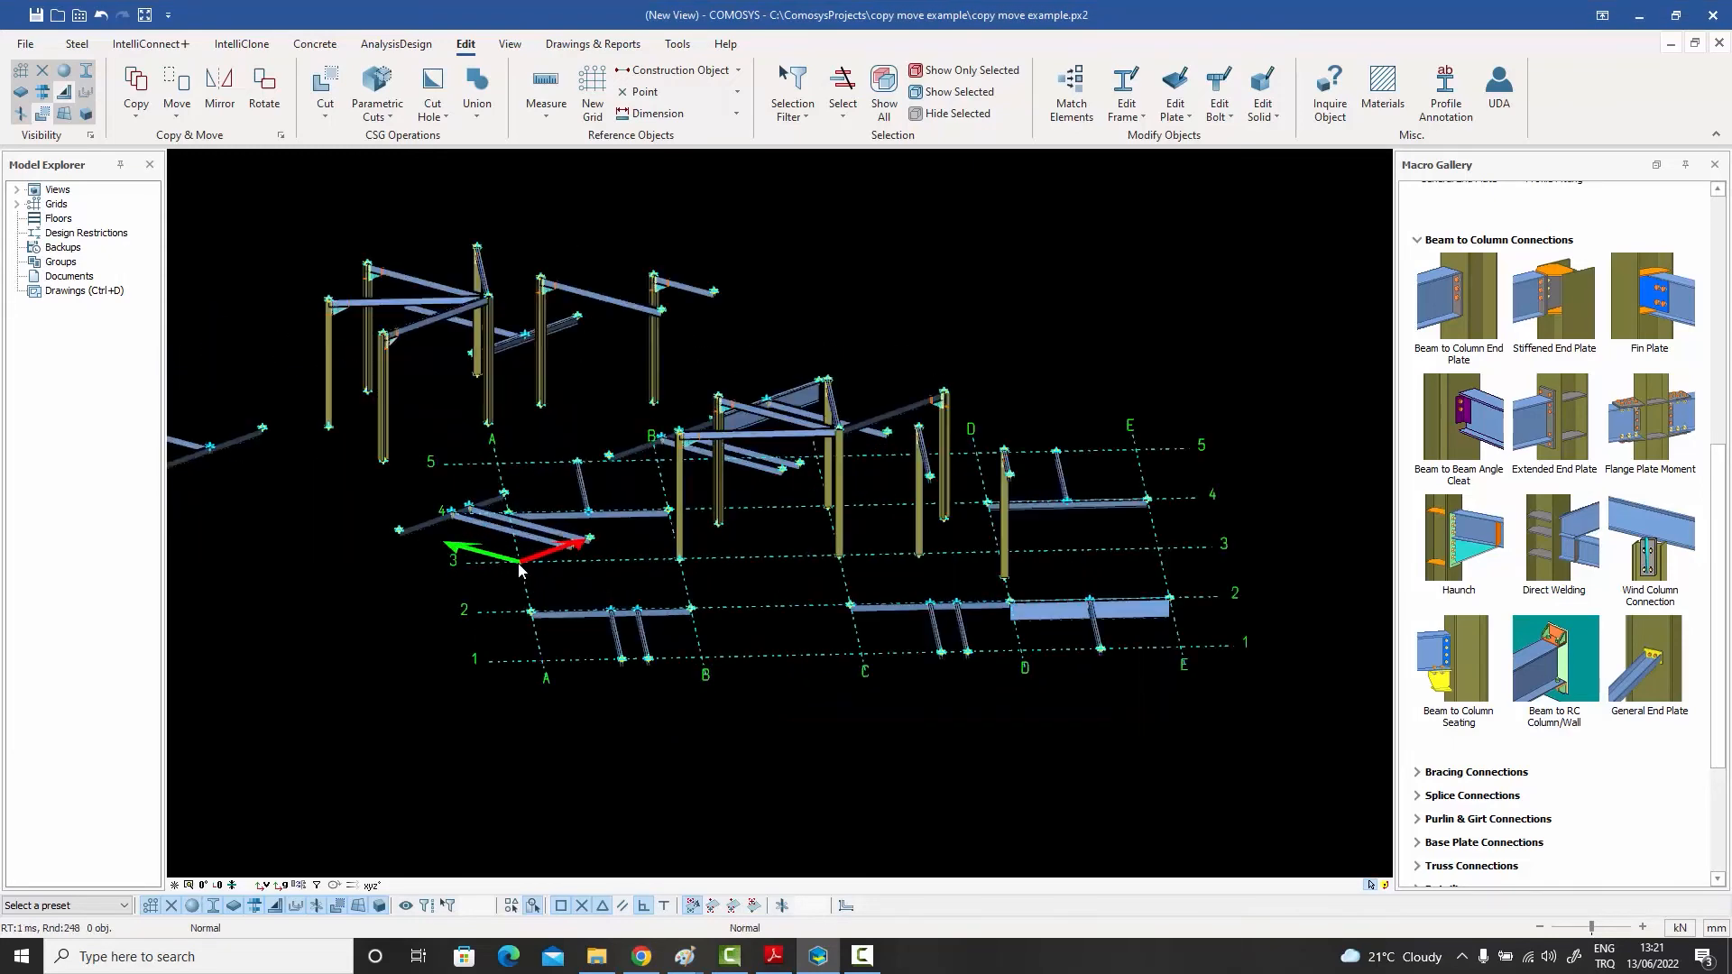
scroll(507, 561, "down", 2)
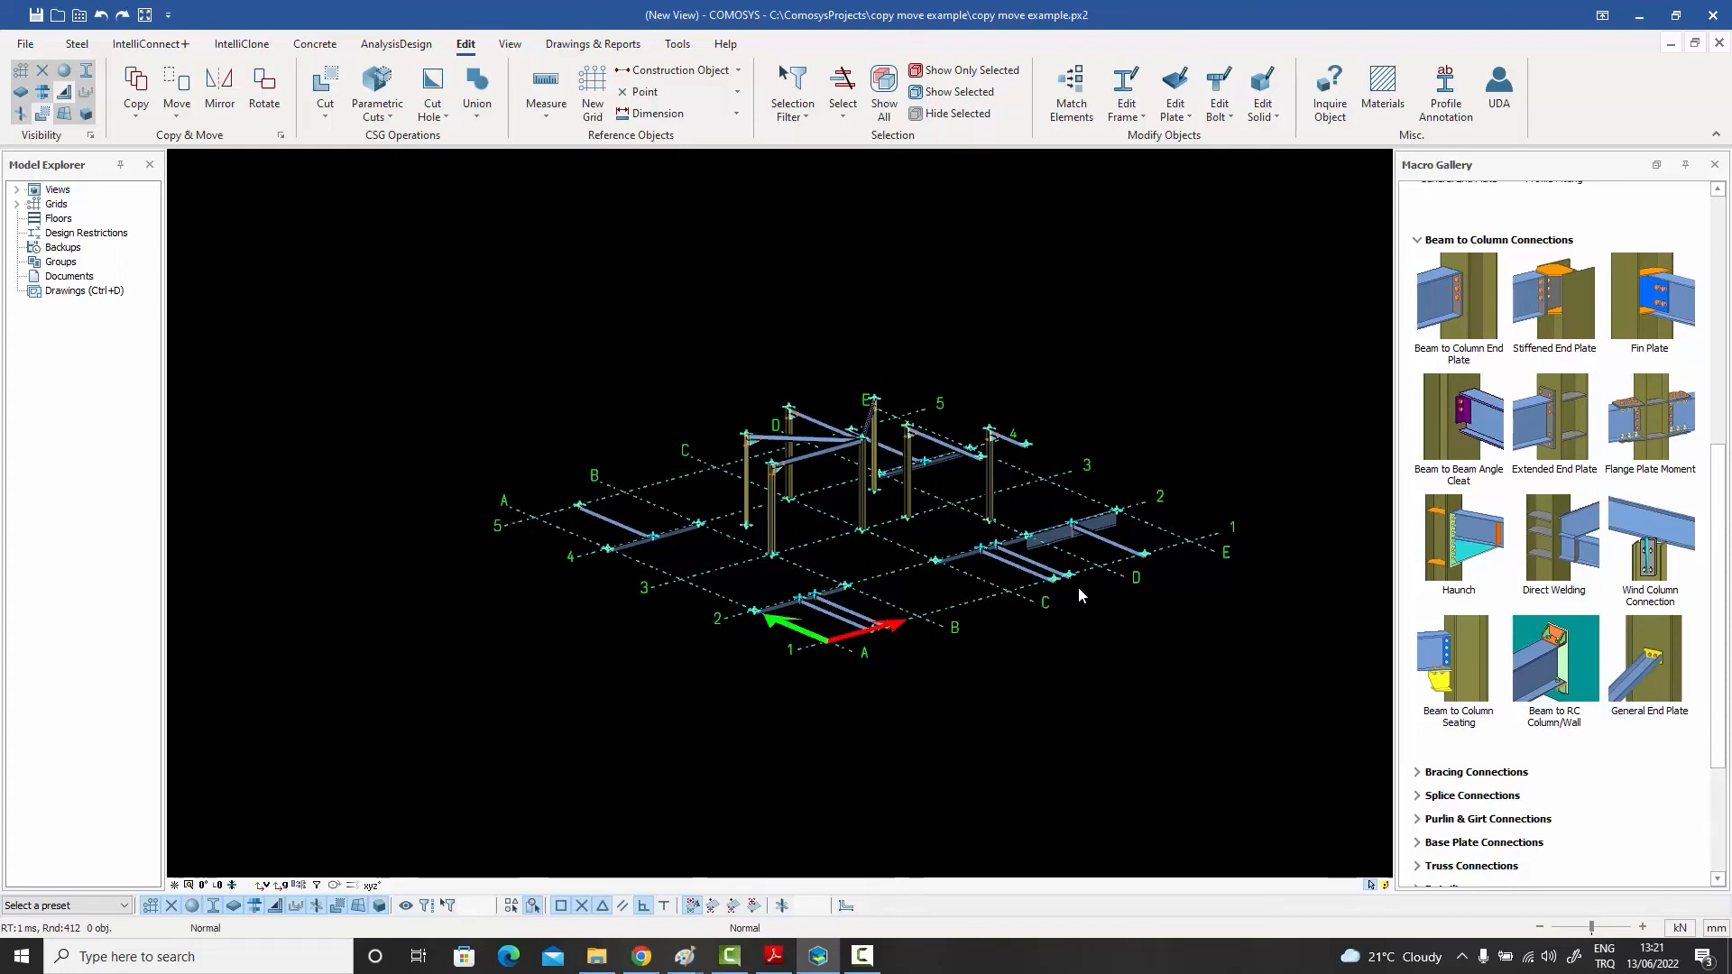
- Copy the whole structure with Copy to Model with Origin, using grid intersection A-1 as the copy origin
left_click_drag(1217, 735, 475, 281)
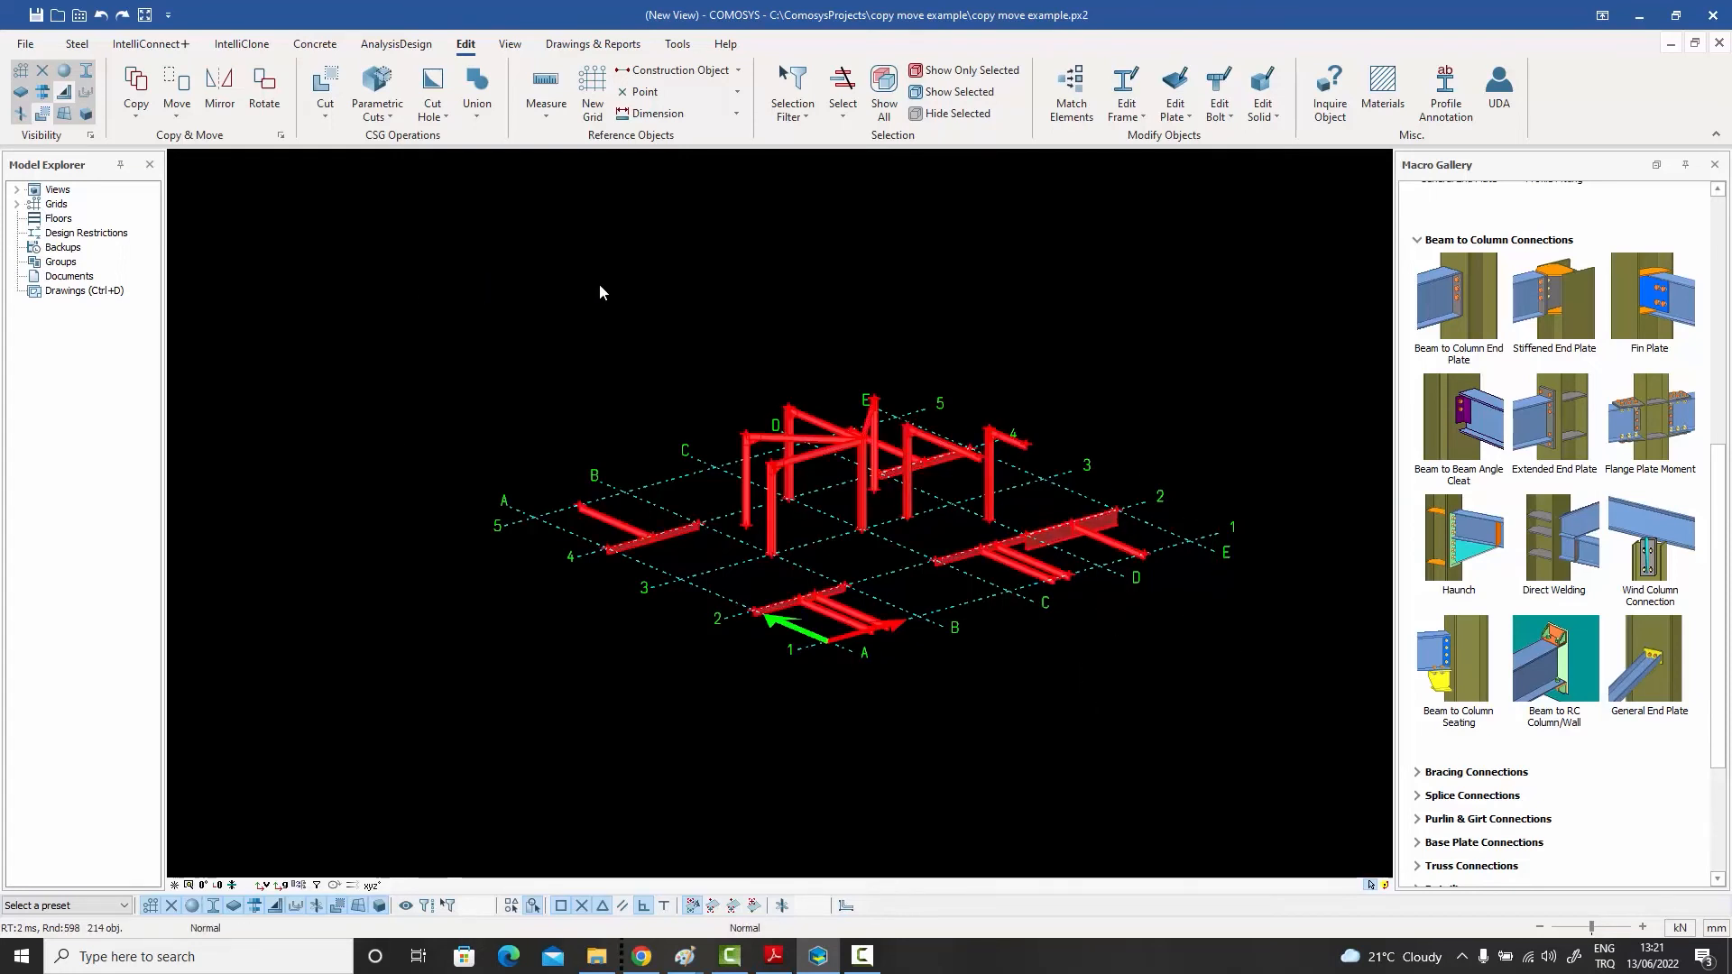
left_click(136, 103)
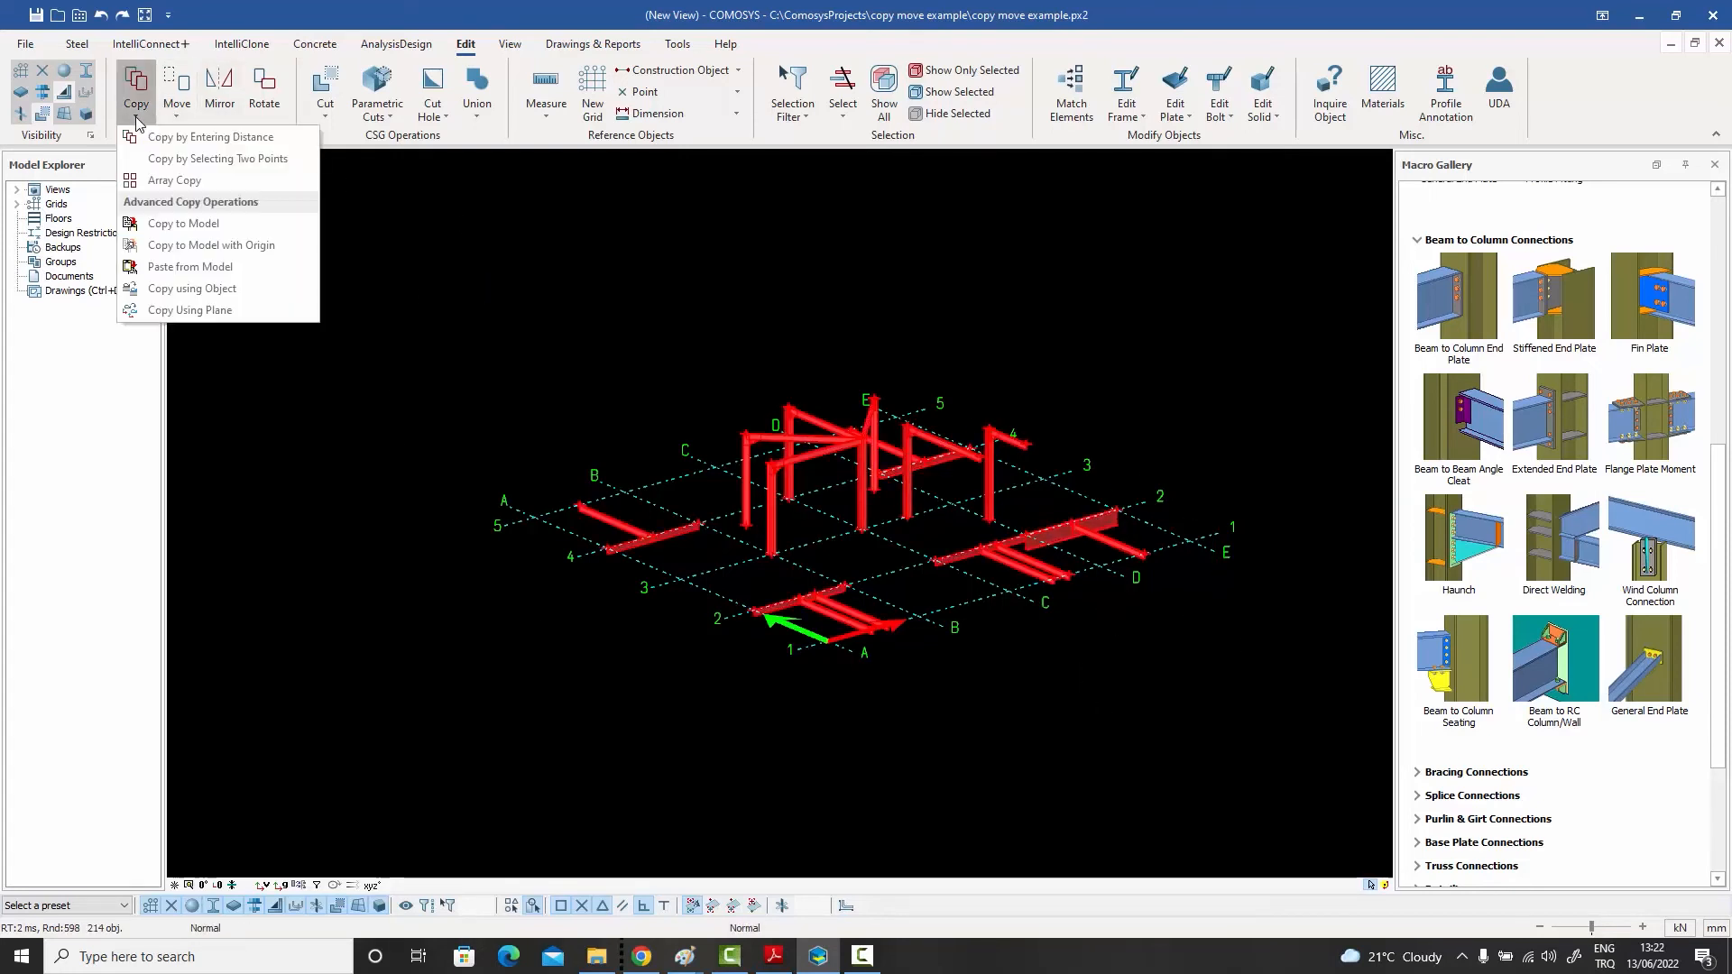
left_click(225, 249)
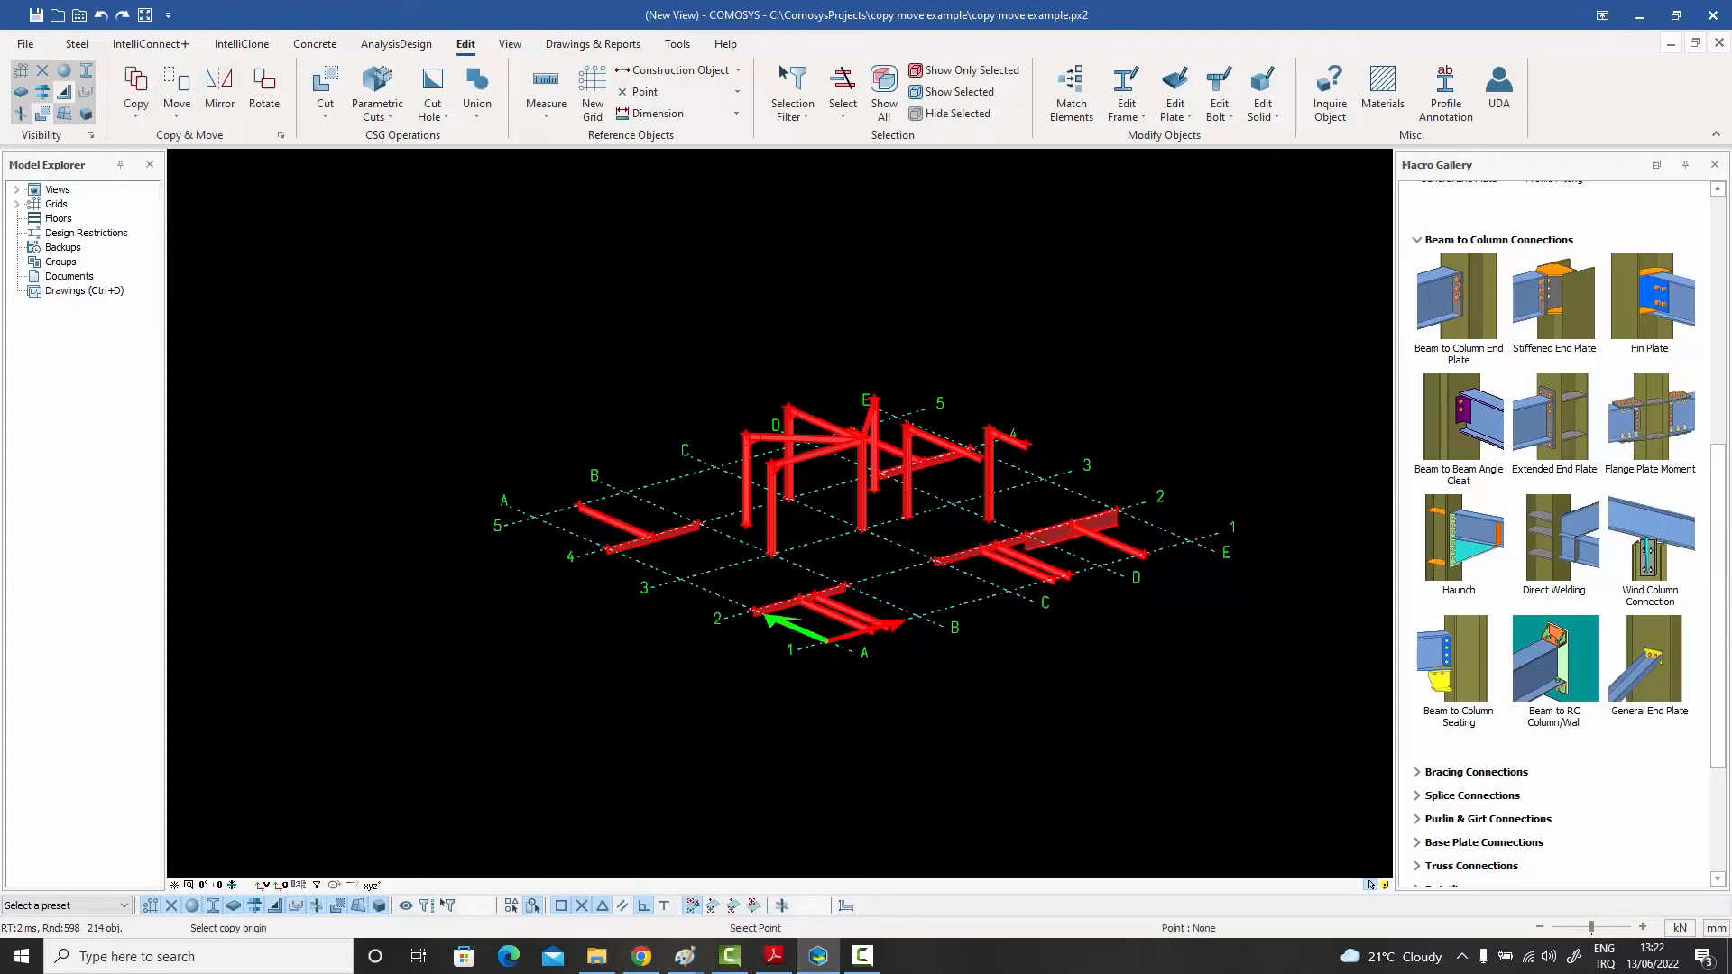
left_click(827, 640)
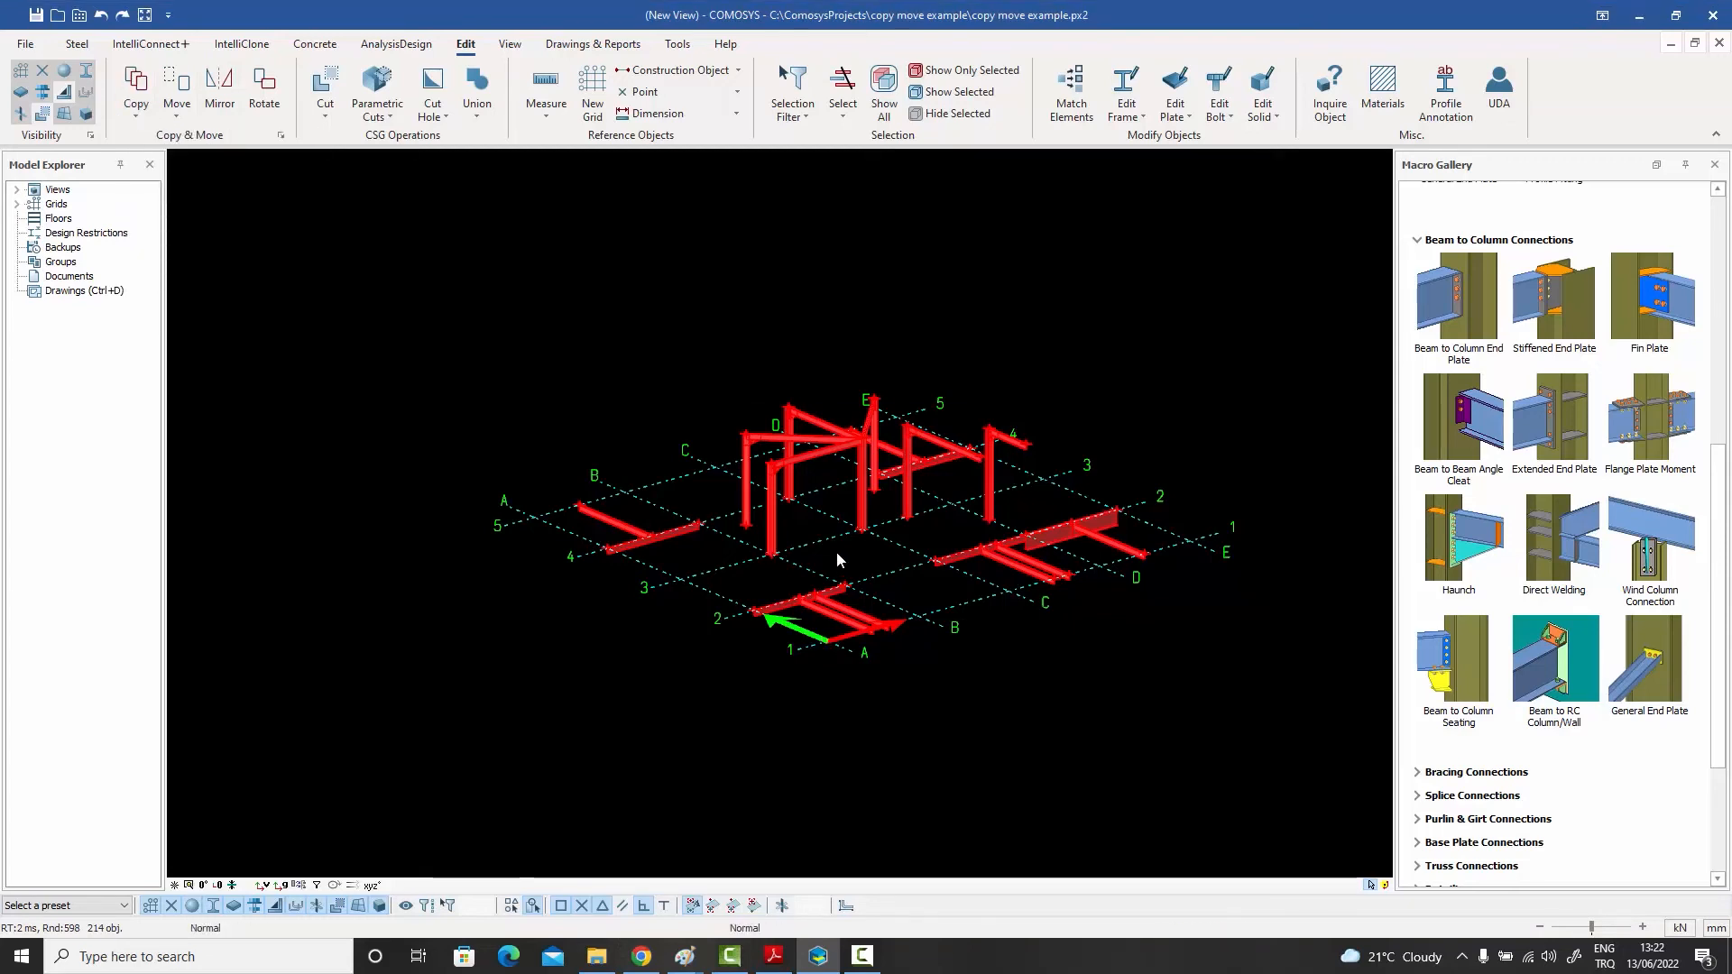
left_click(646, 348)
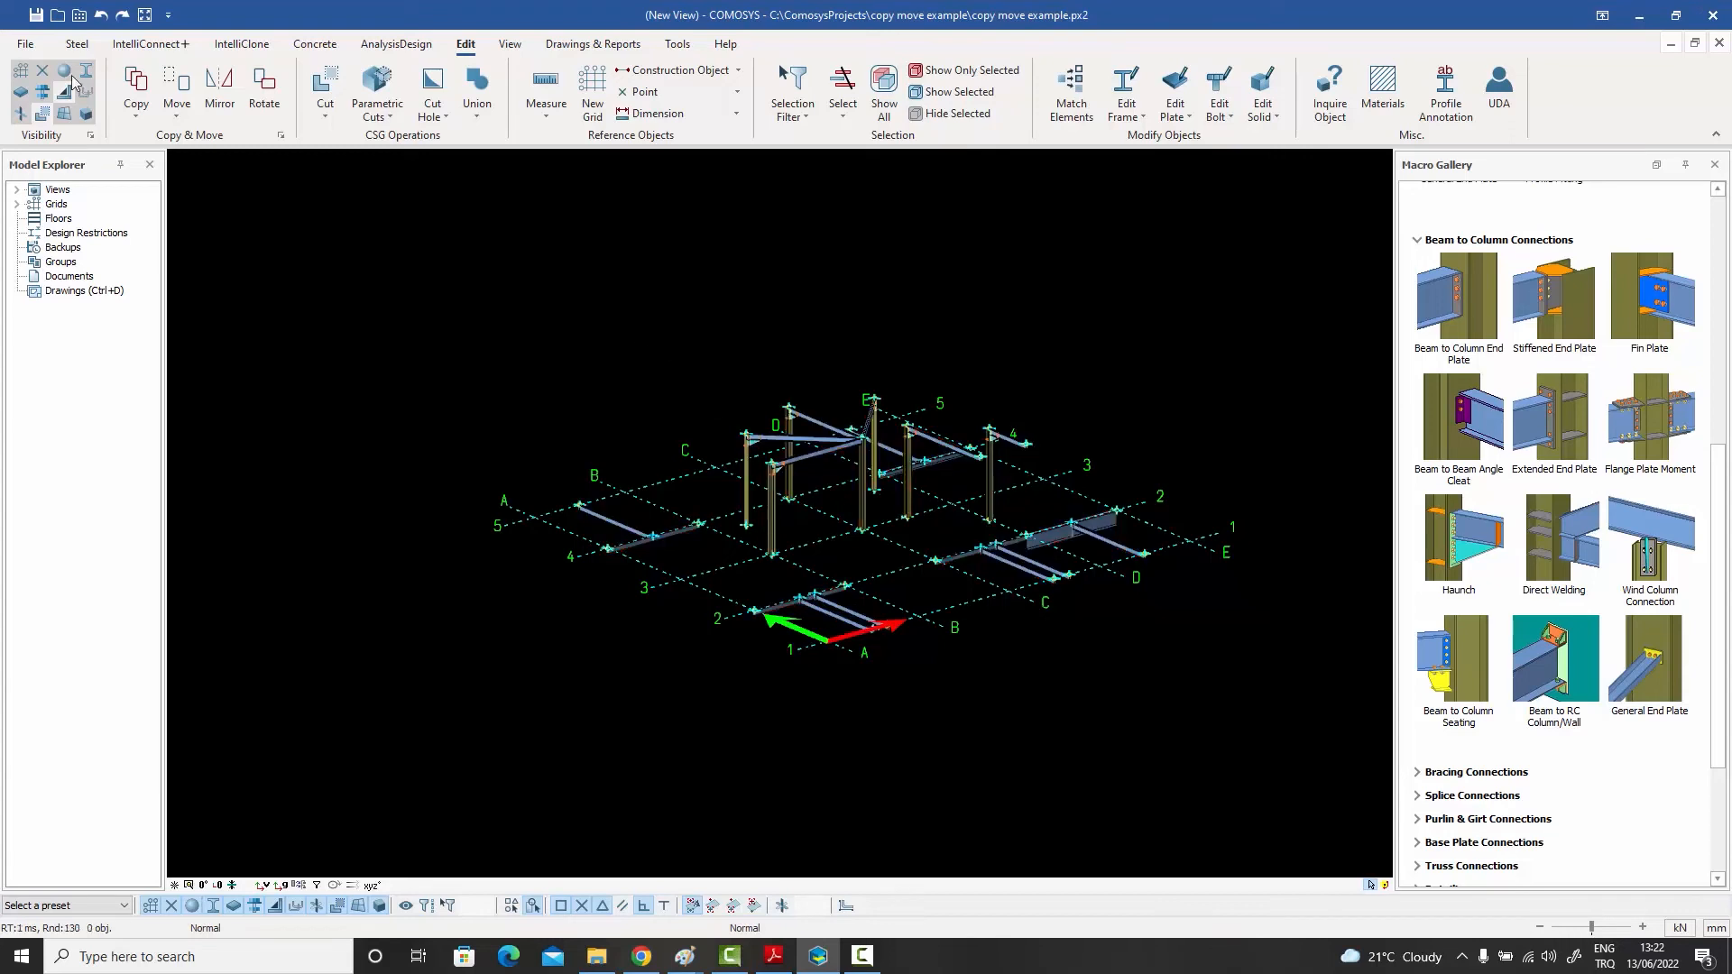
- Create a new project named "new" in C:\ComosysProjects, saving the current copy move example project
left_click(25, 45)
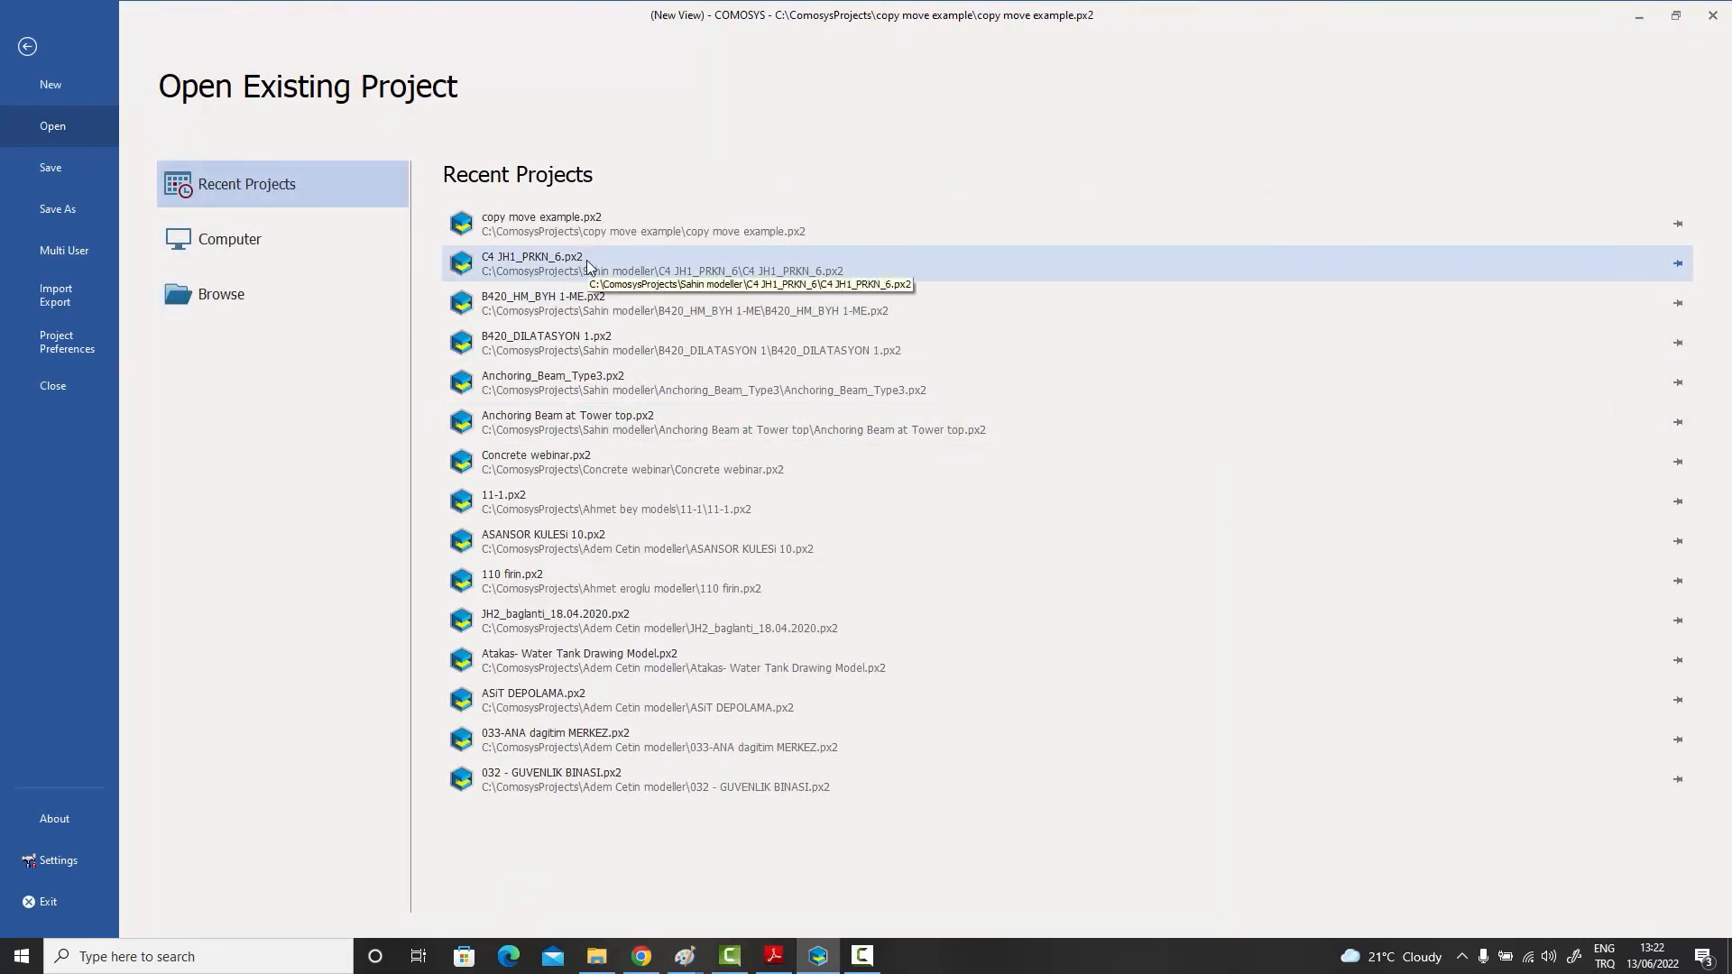
left_click(90, 94)
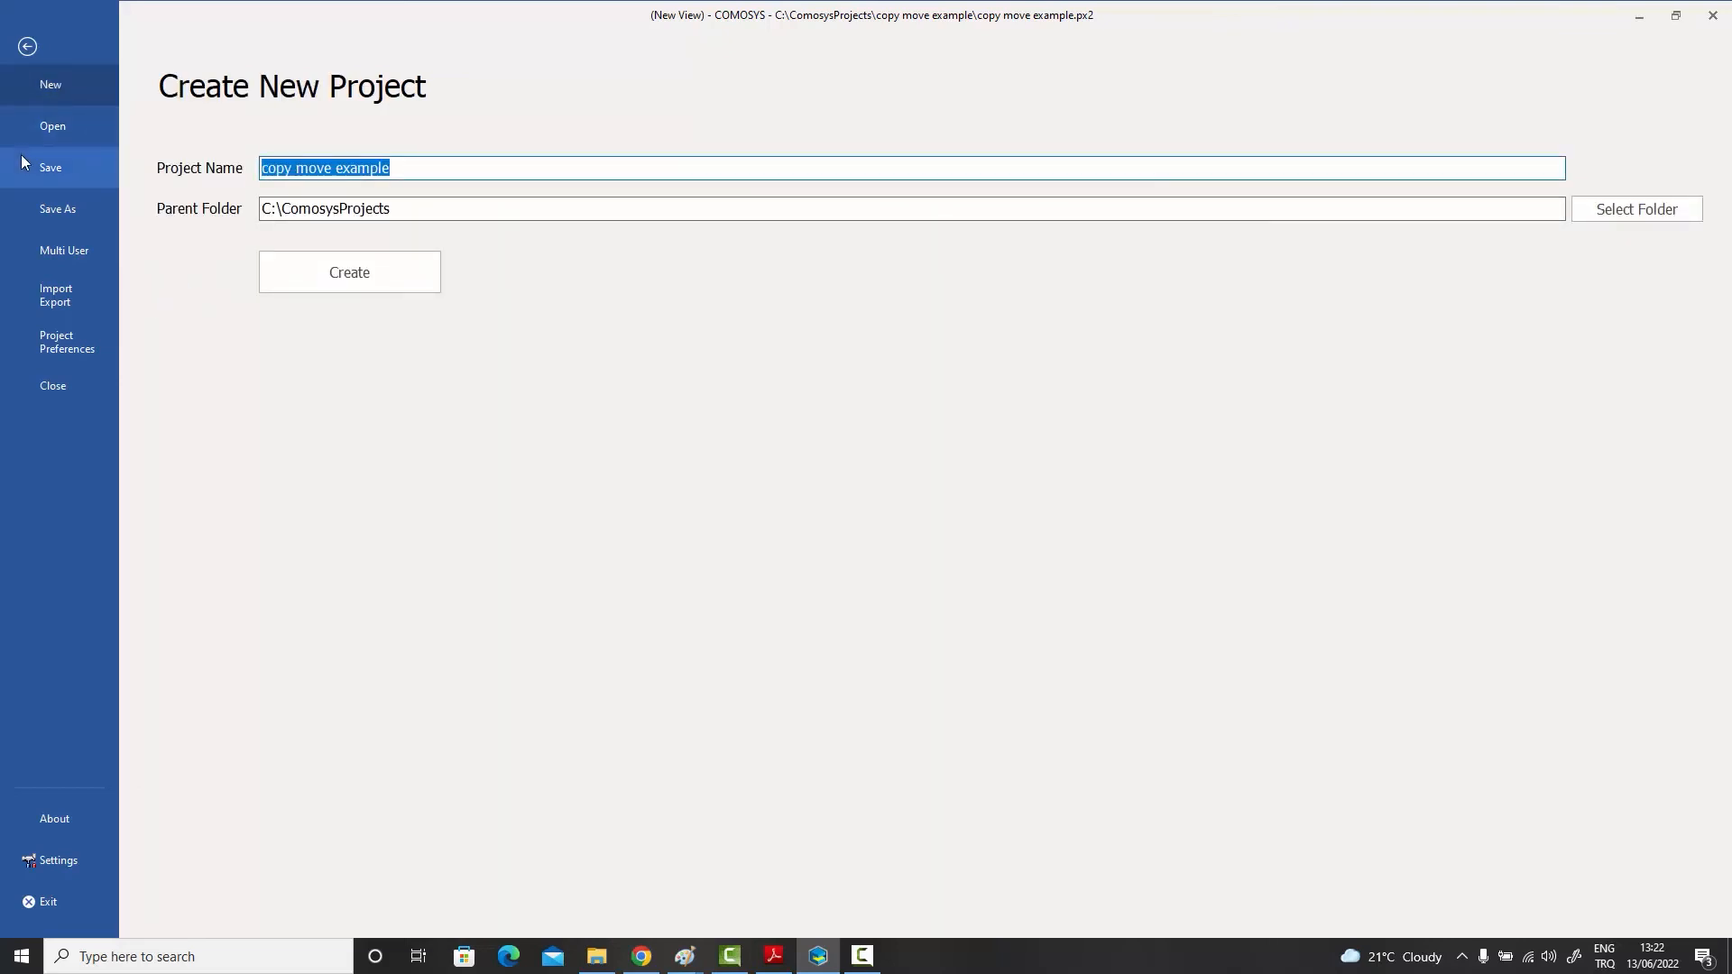
type("new")
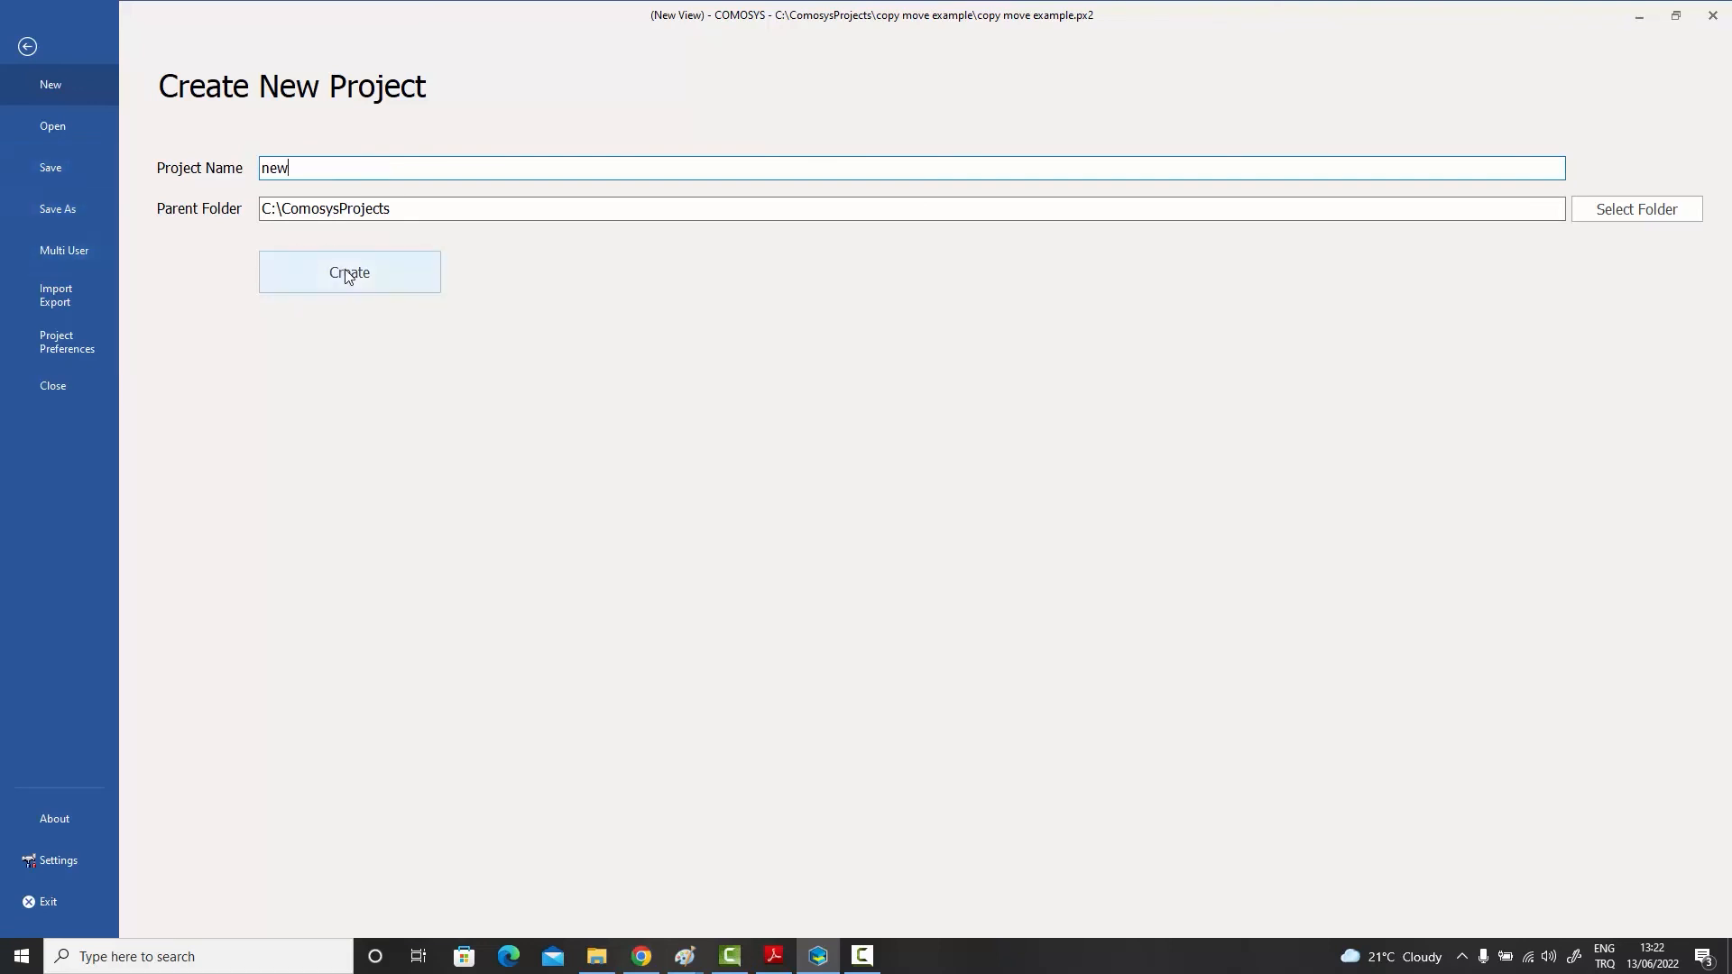
left_click(348, 274)
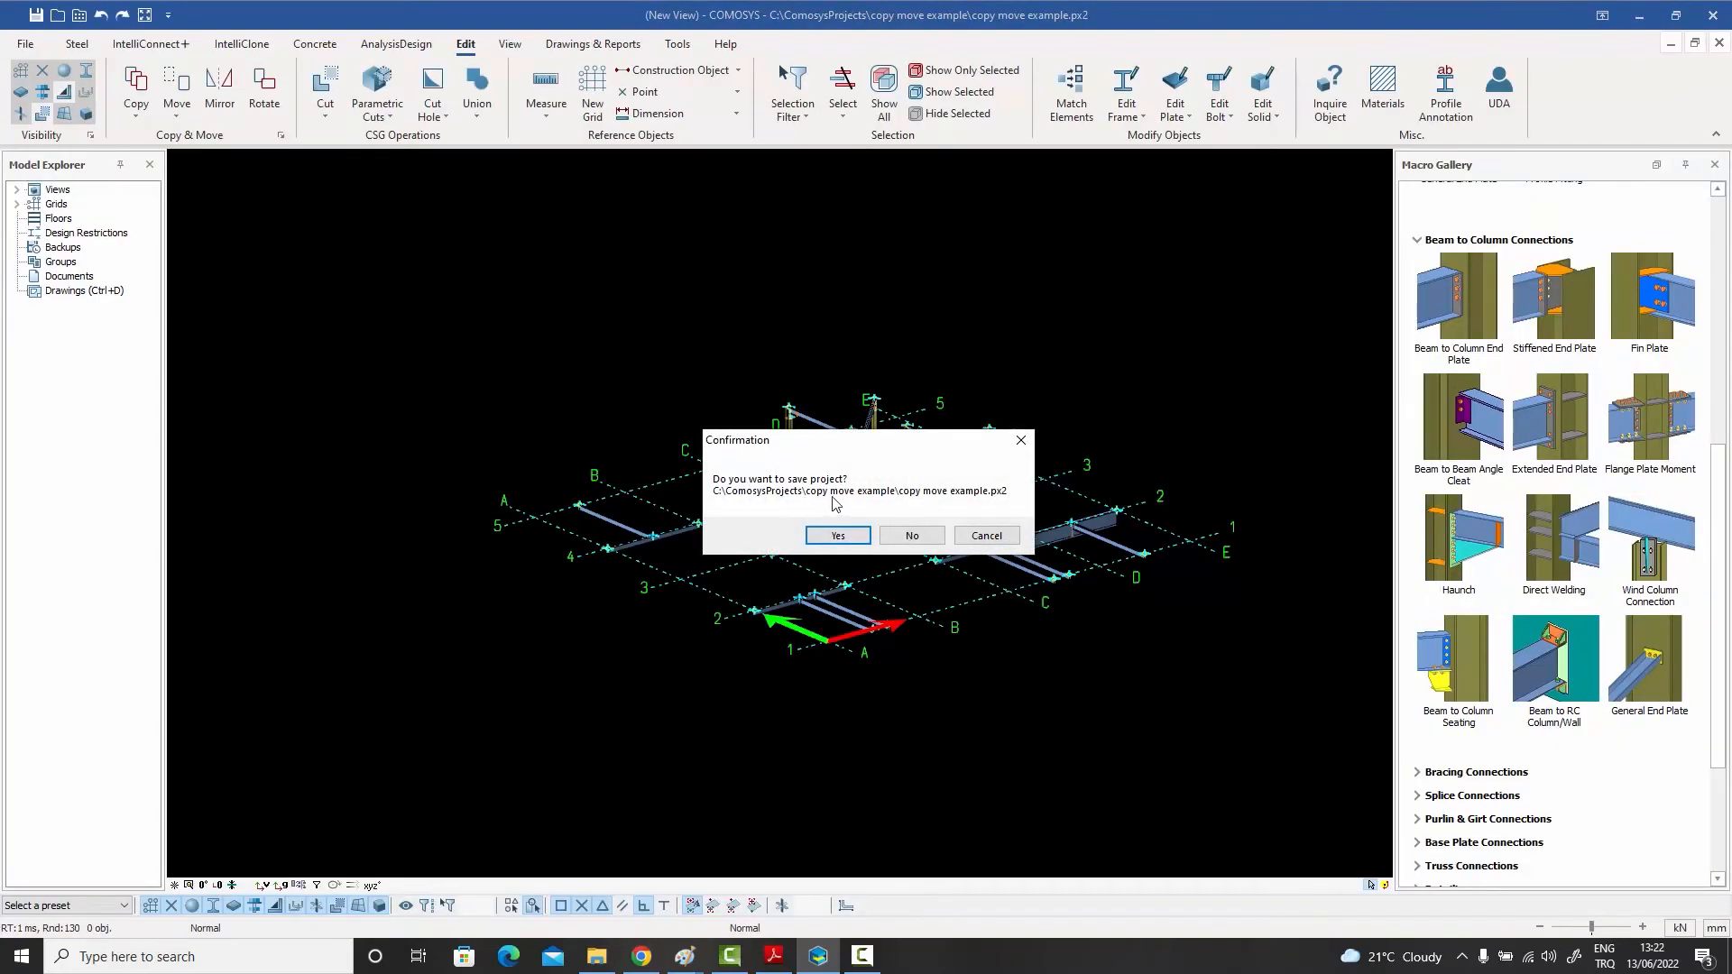
left_click(839, 537)
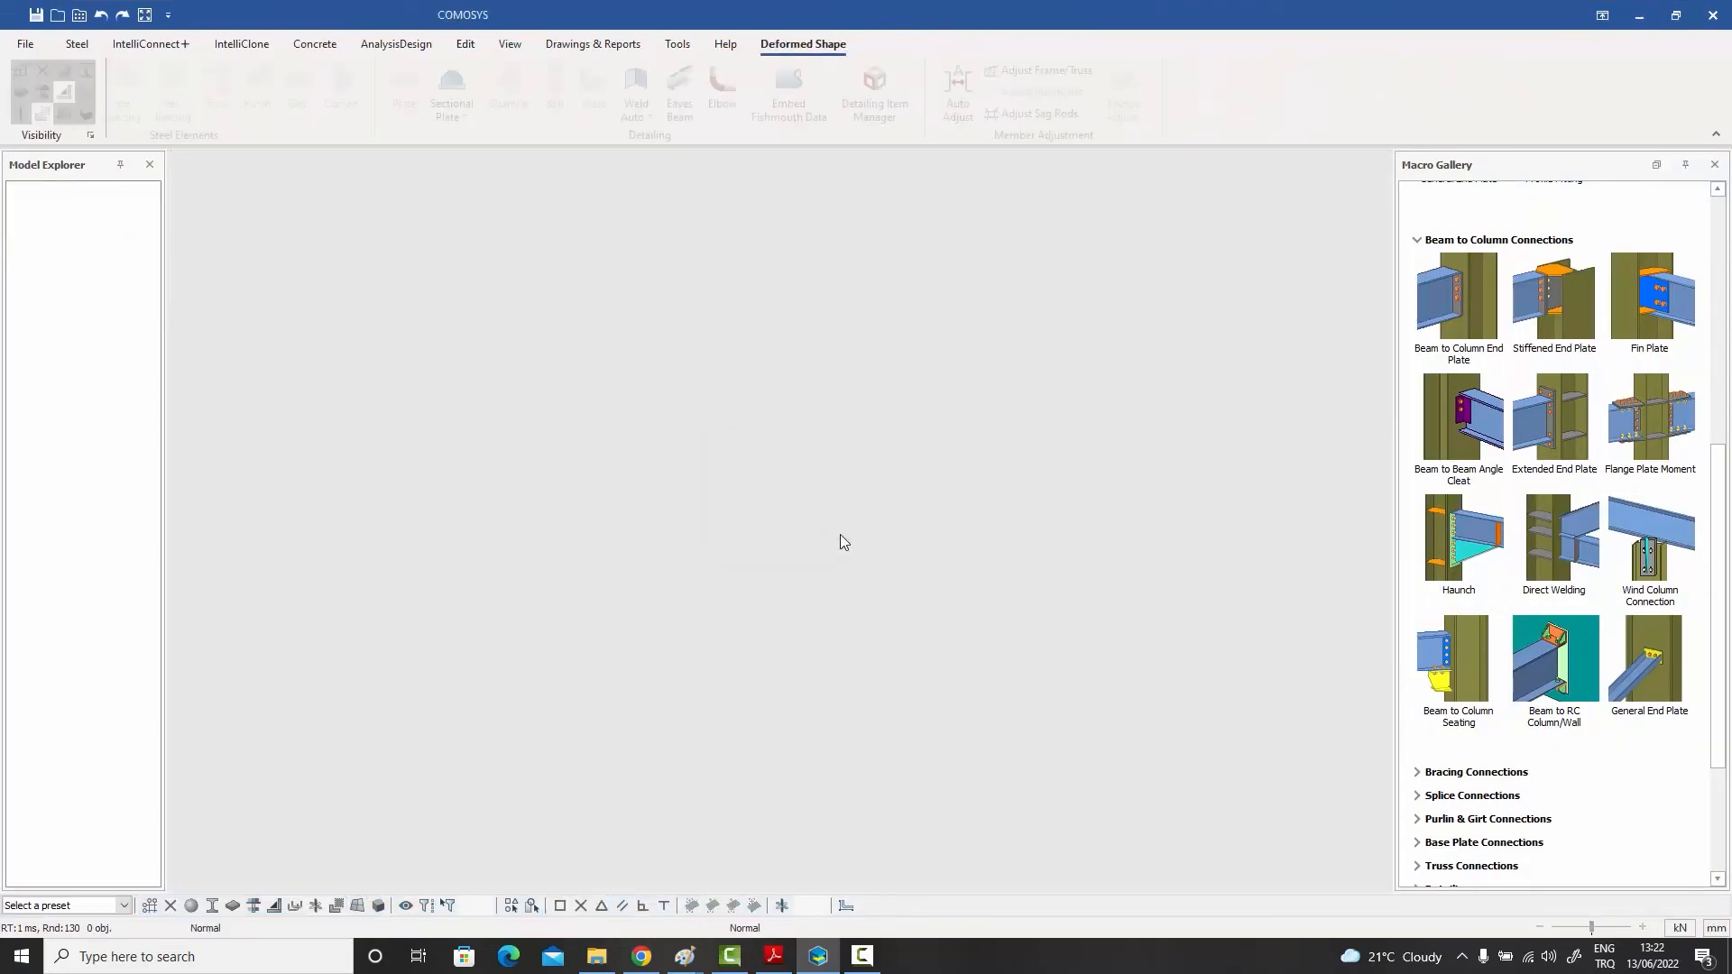
double_click(462, 167)
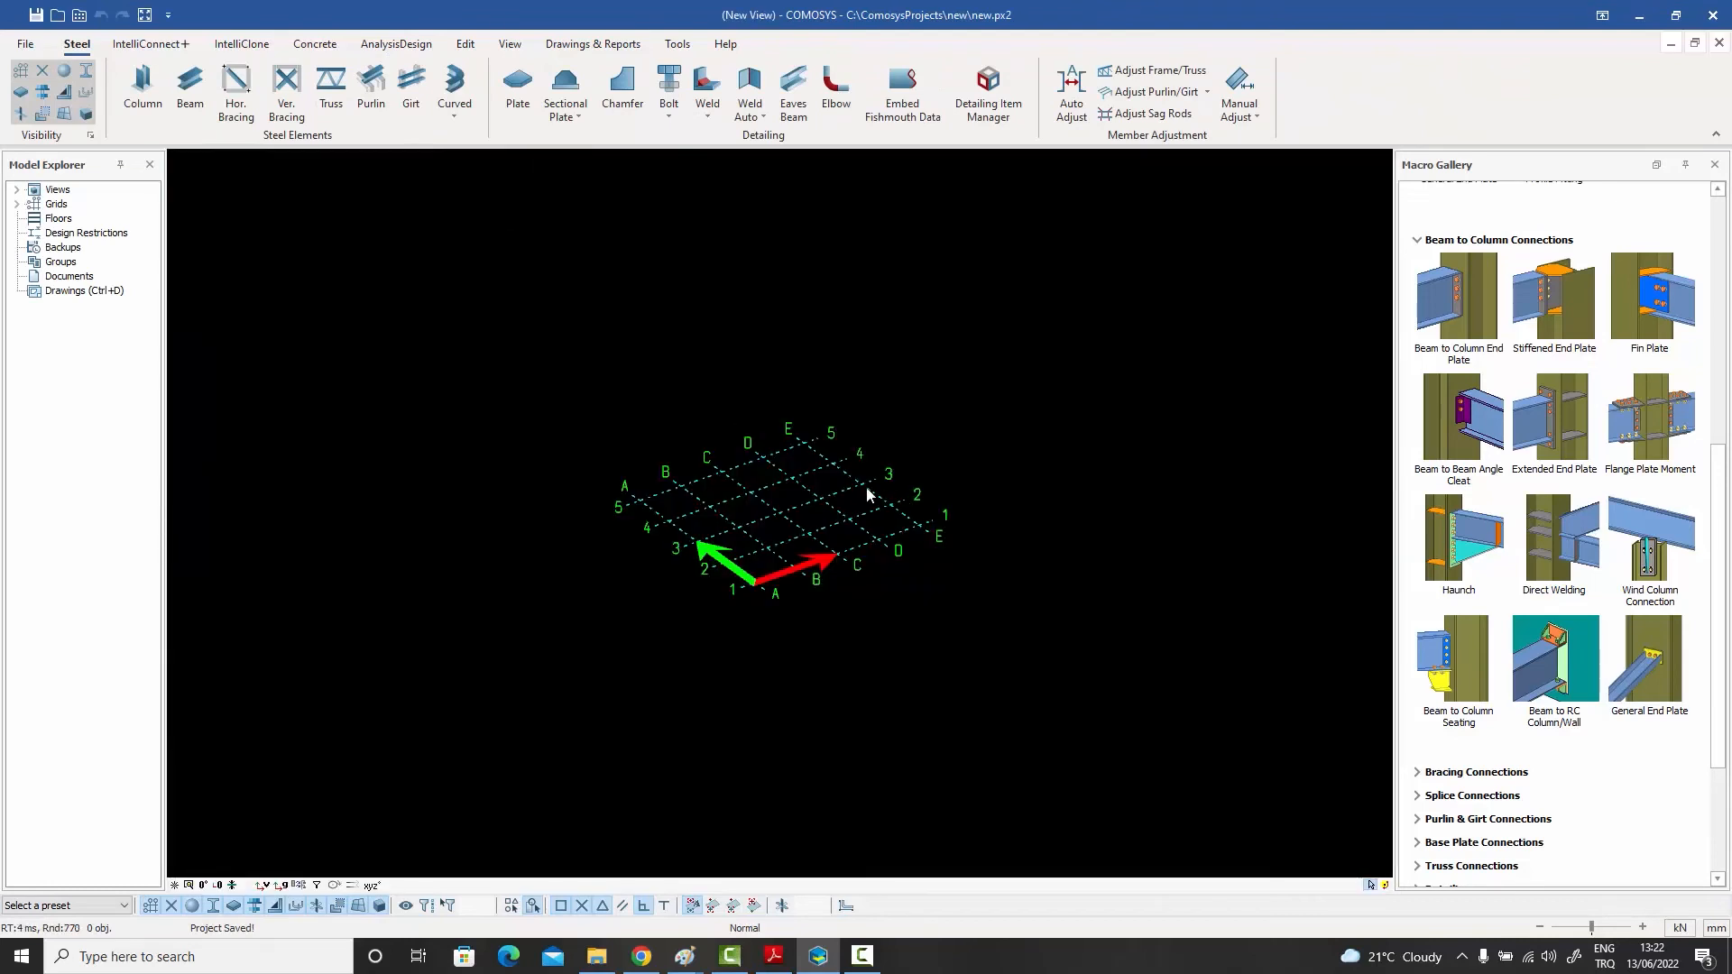
- Paste the copied structure from the model into the new project with its origin at grid point D-4 (18000,18000,0) and inspect it
scroll(866, 494, "up", 1)
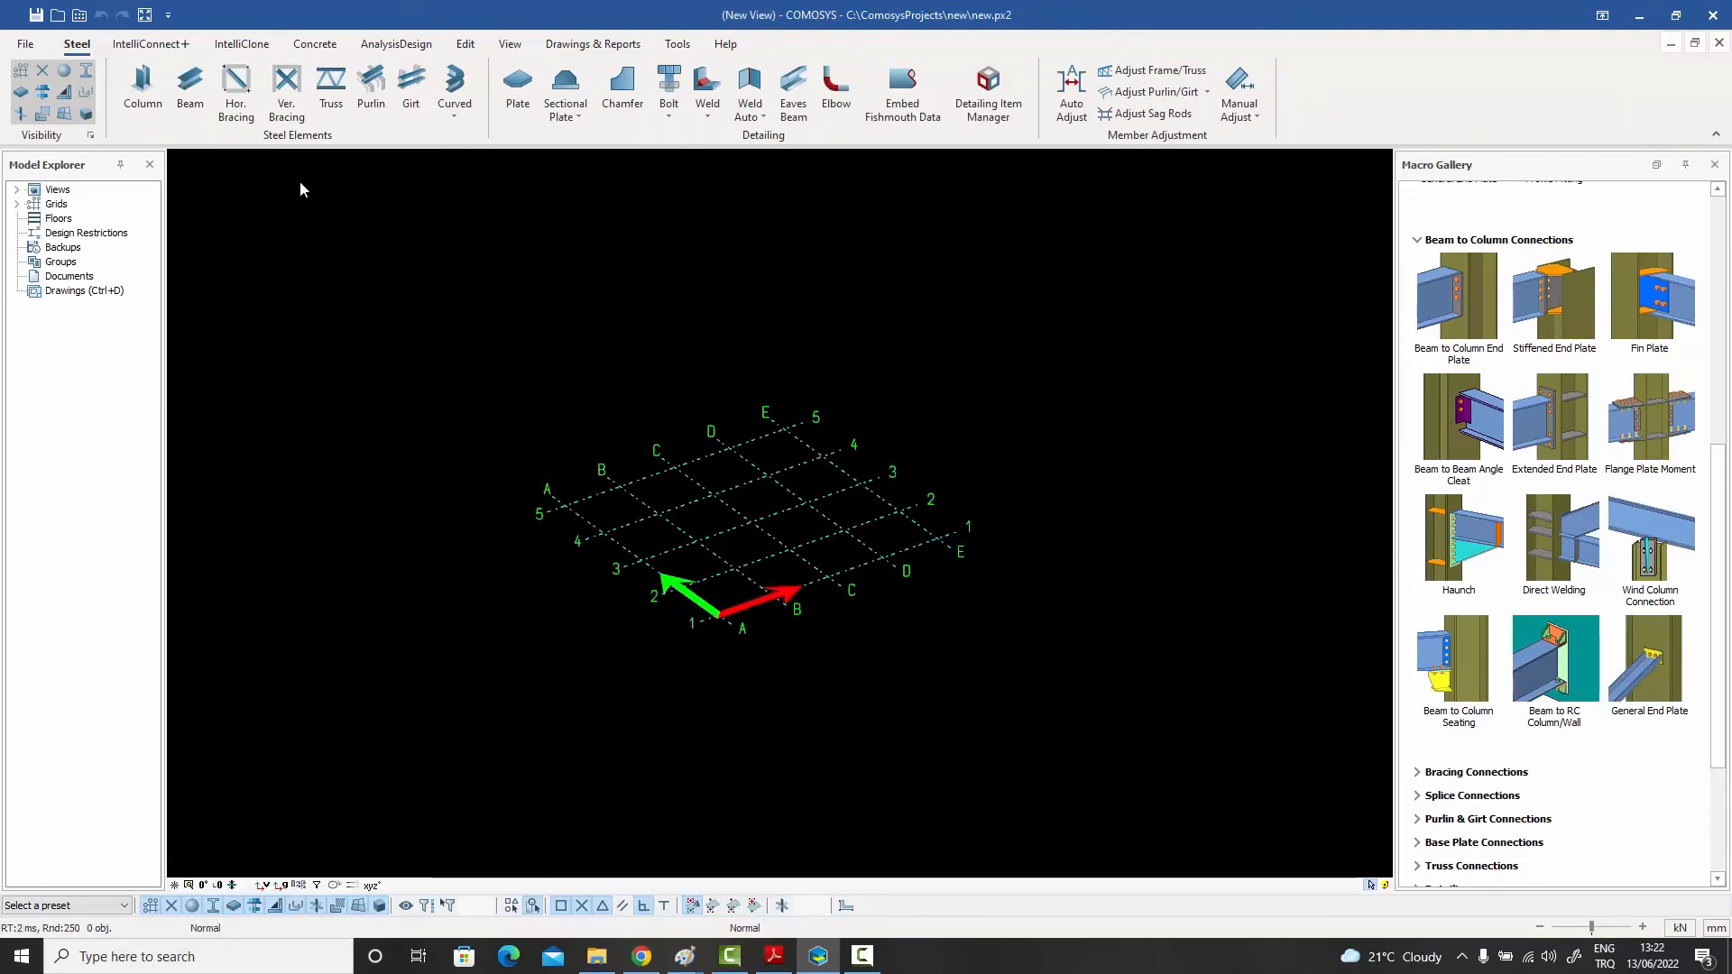
left_click(463, 46)
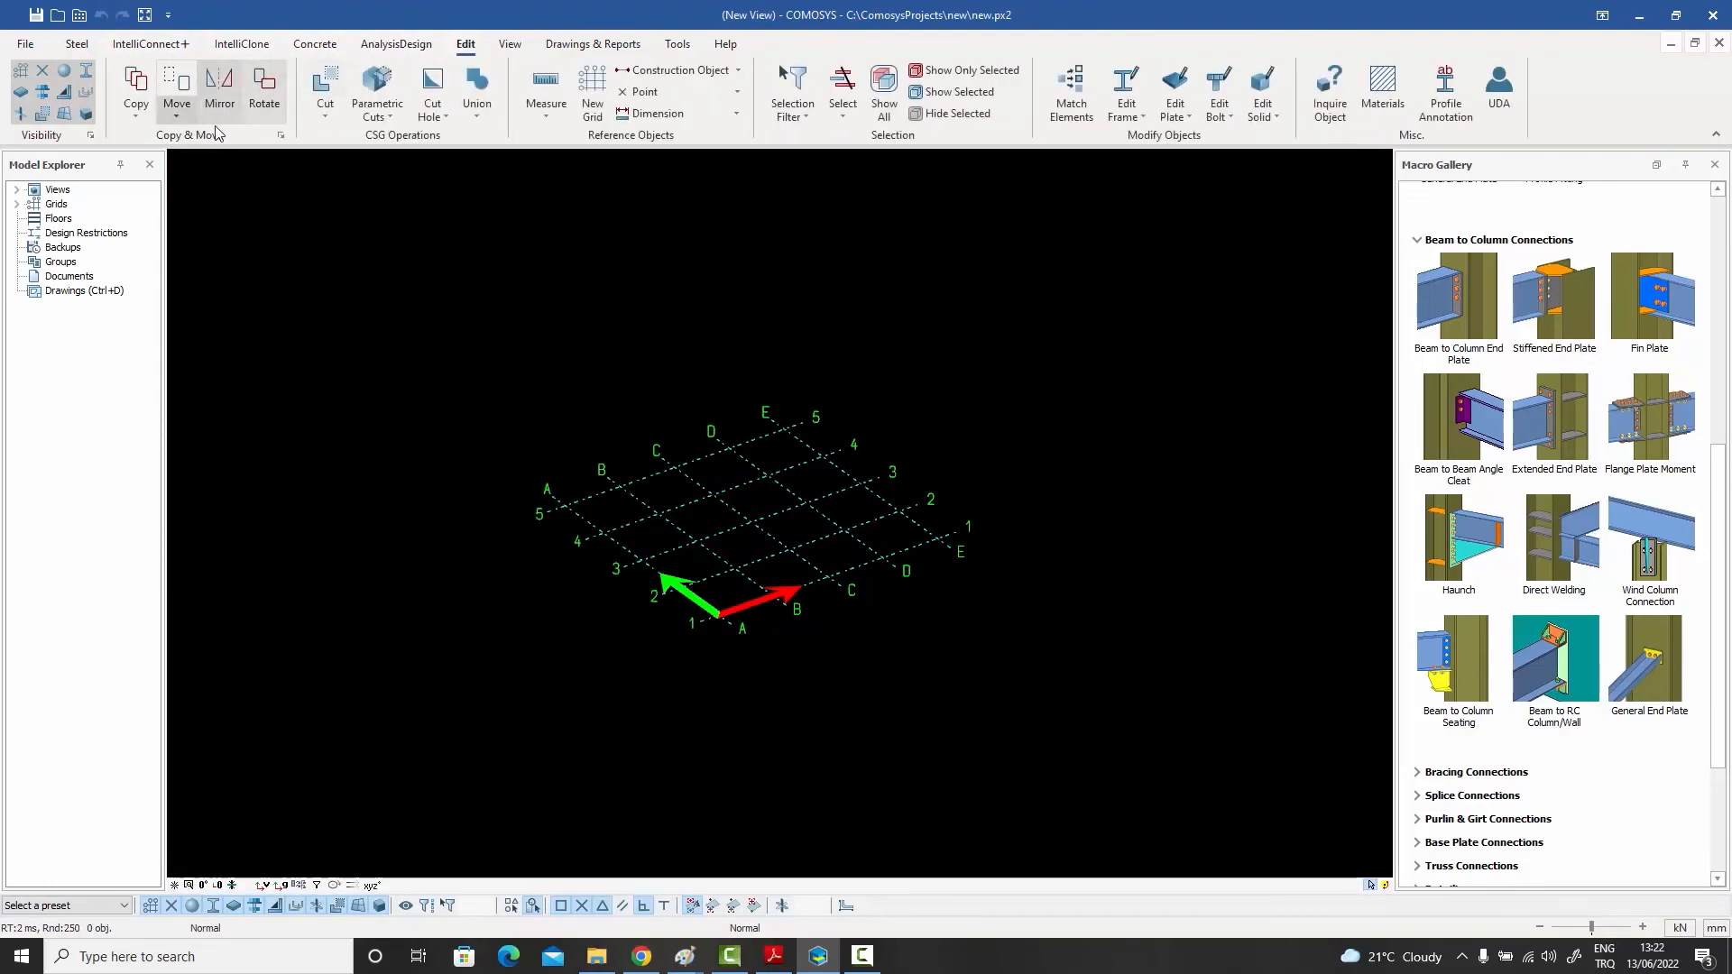
left_click(136, 99)
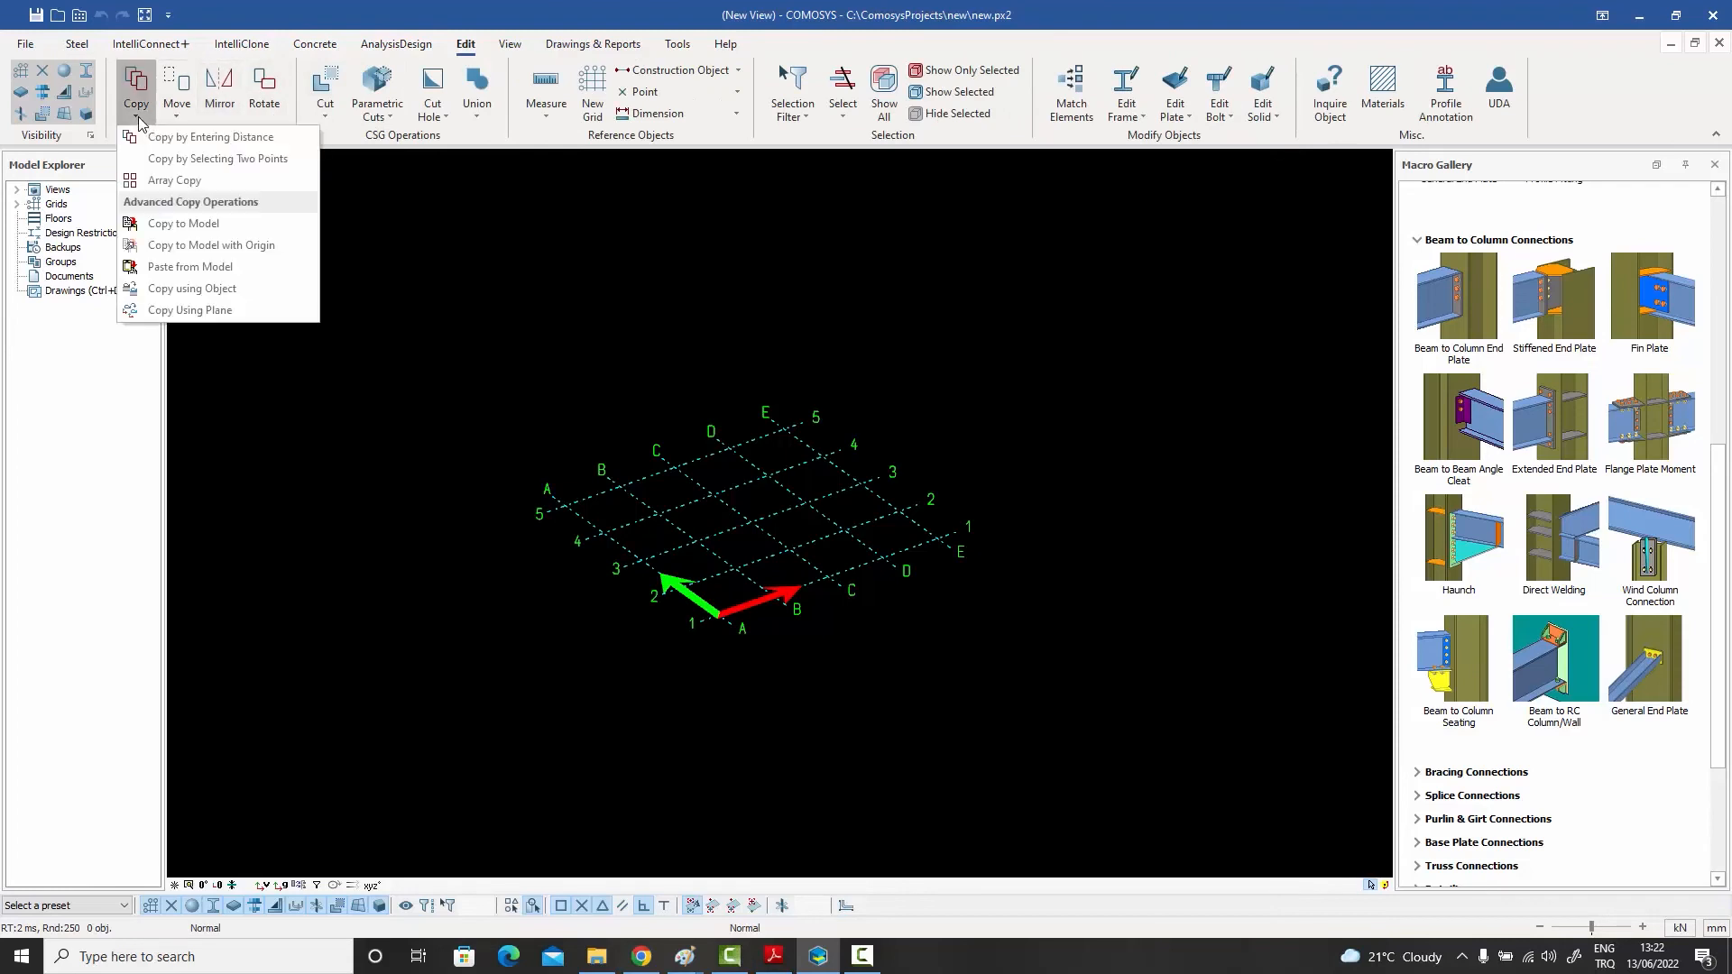
left_click(198, 269)
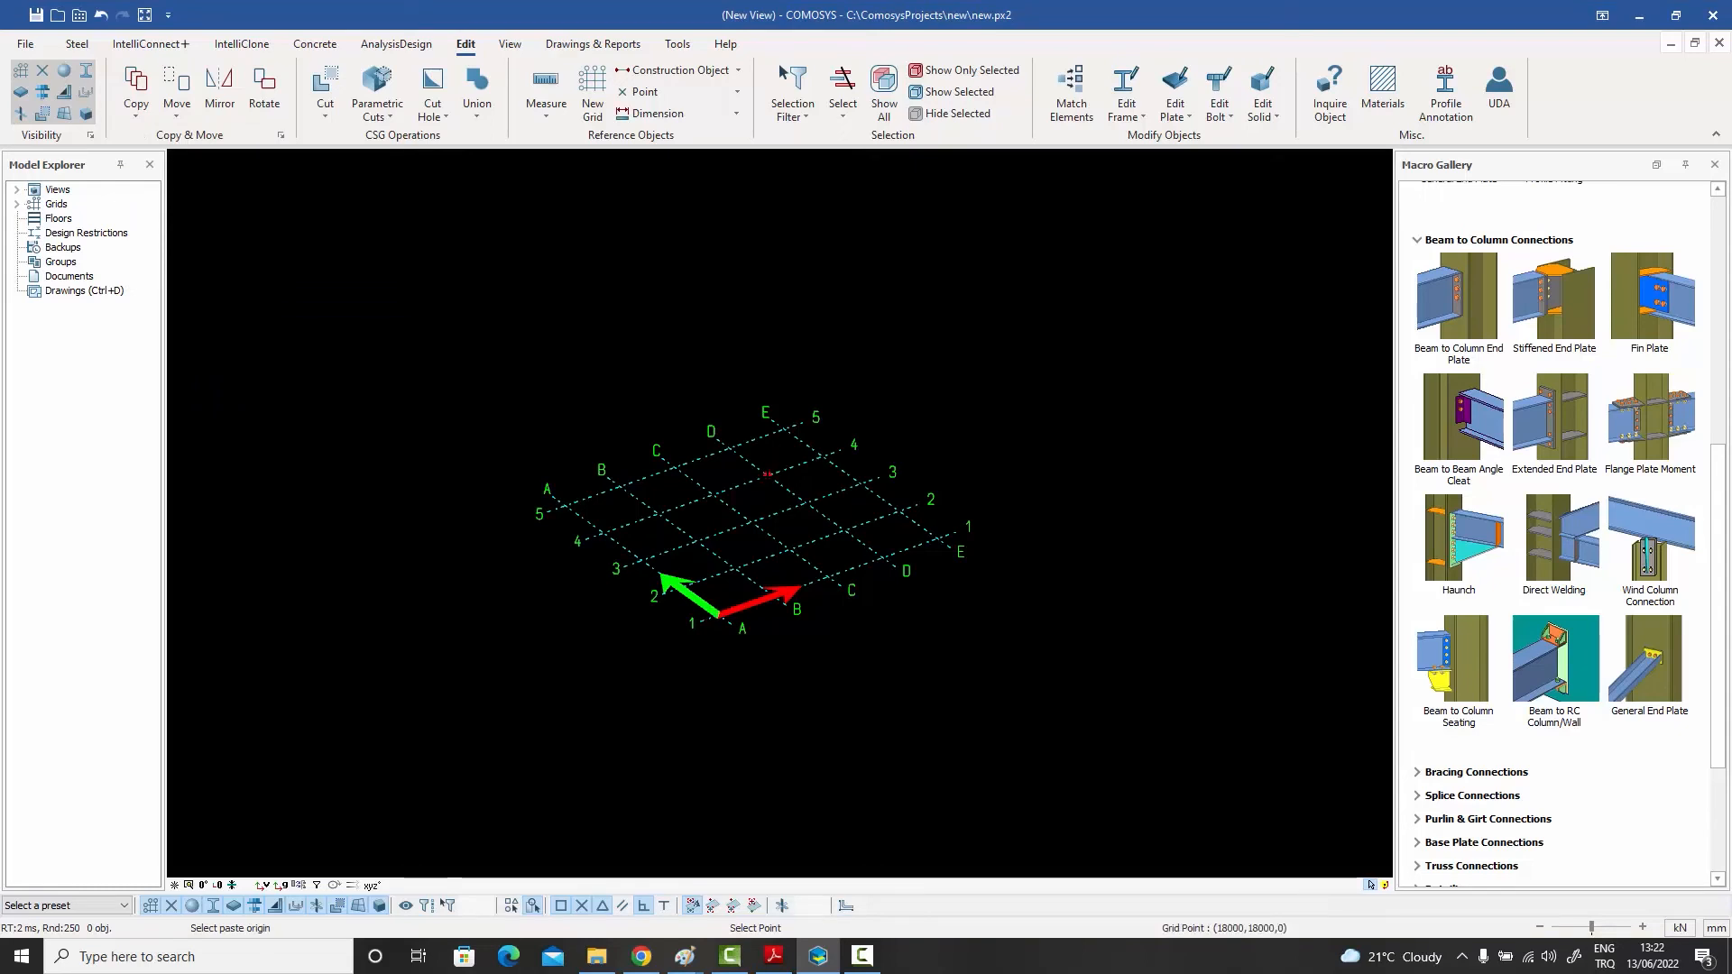
left_click(767, 474)
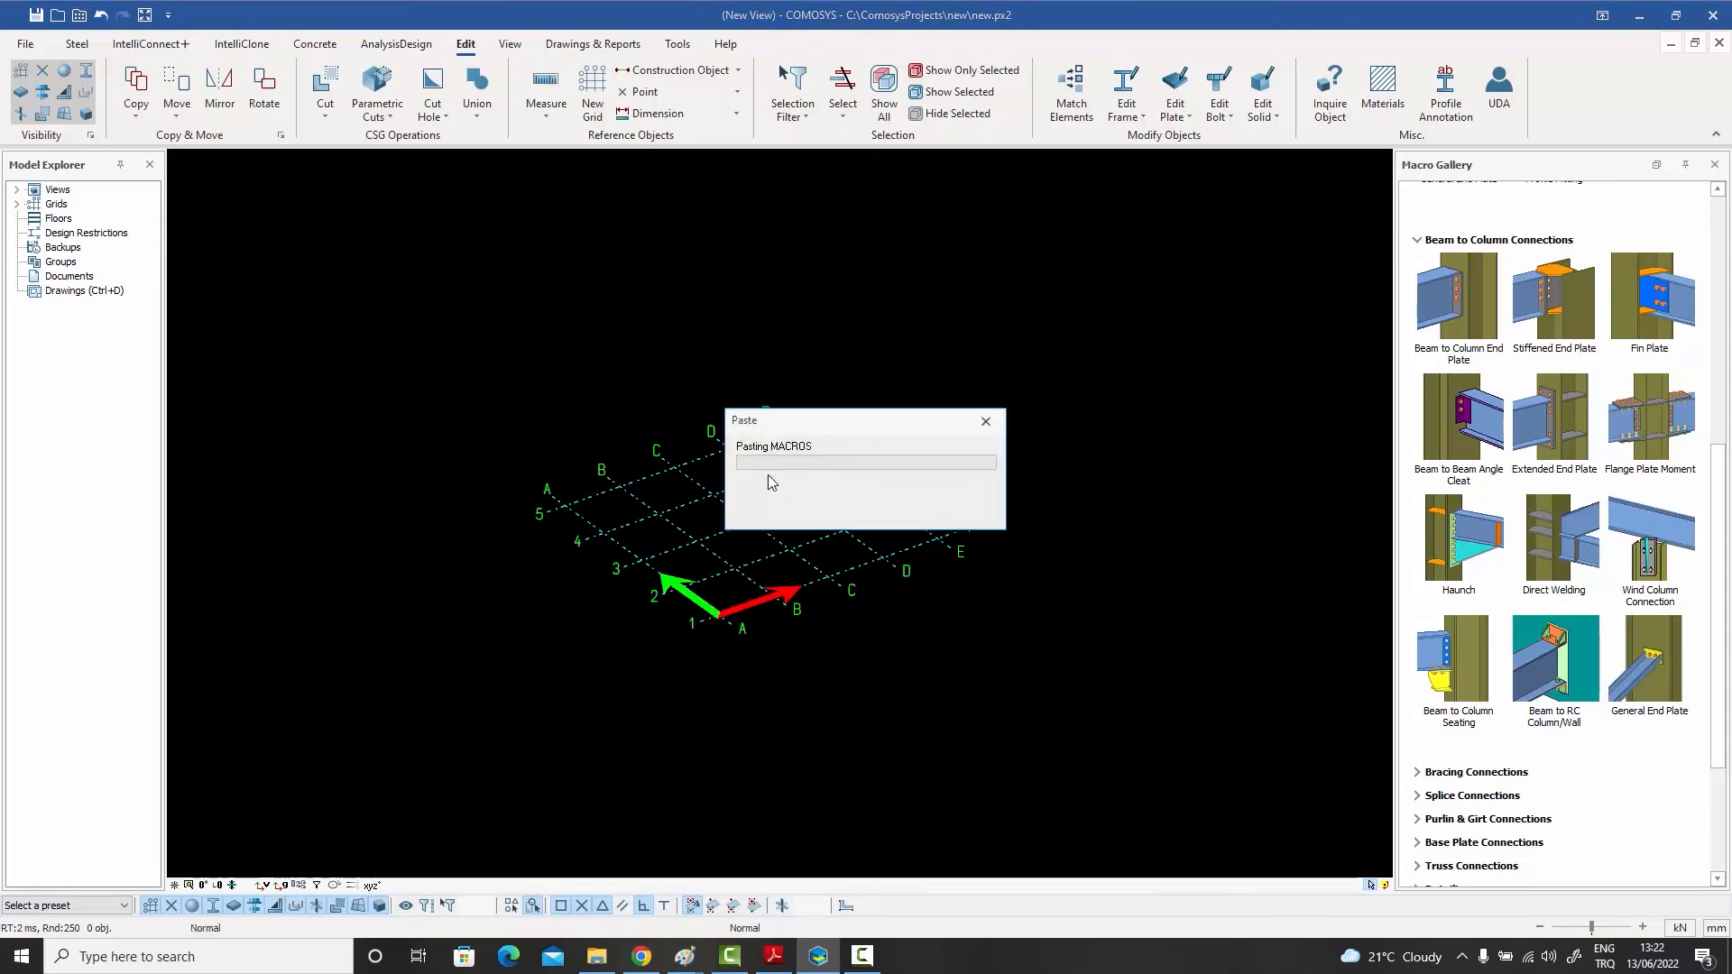
left_click(1119, 693)
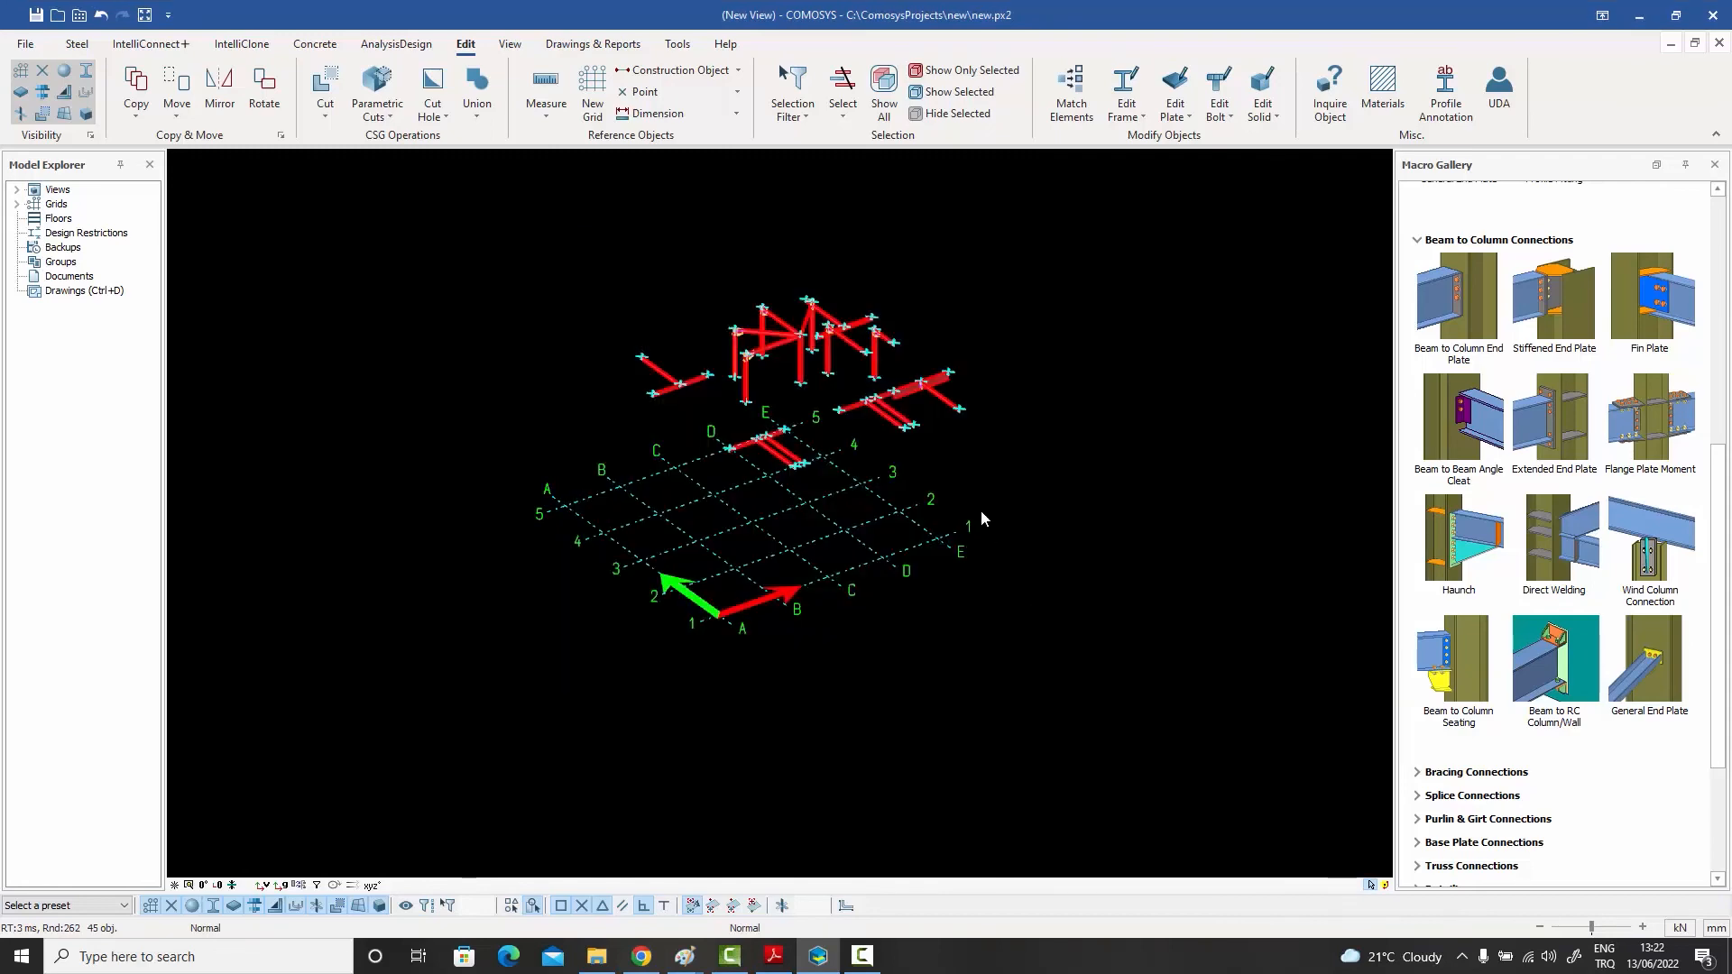
key("Escape")
middle_click_drag(978, 469, 957, 411)
scroll(816, 464, "up", 5)
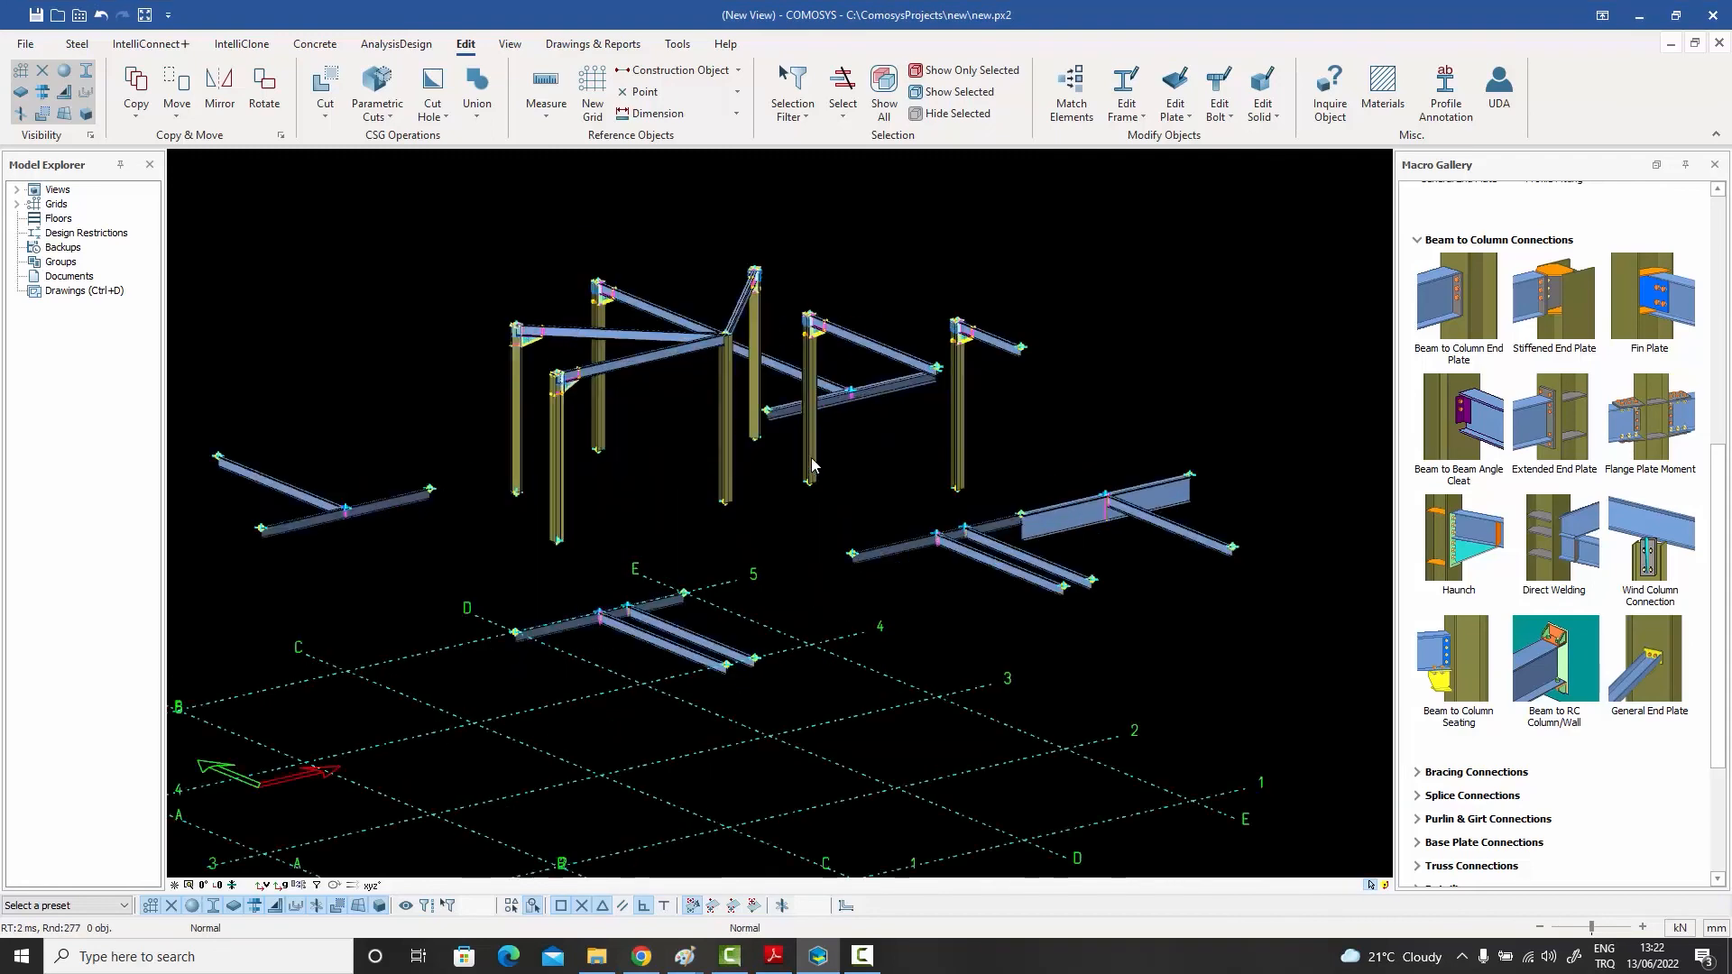
scroll(1024, 566, "up", 2)
scroll(1005, 581, "down", 8)
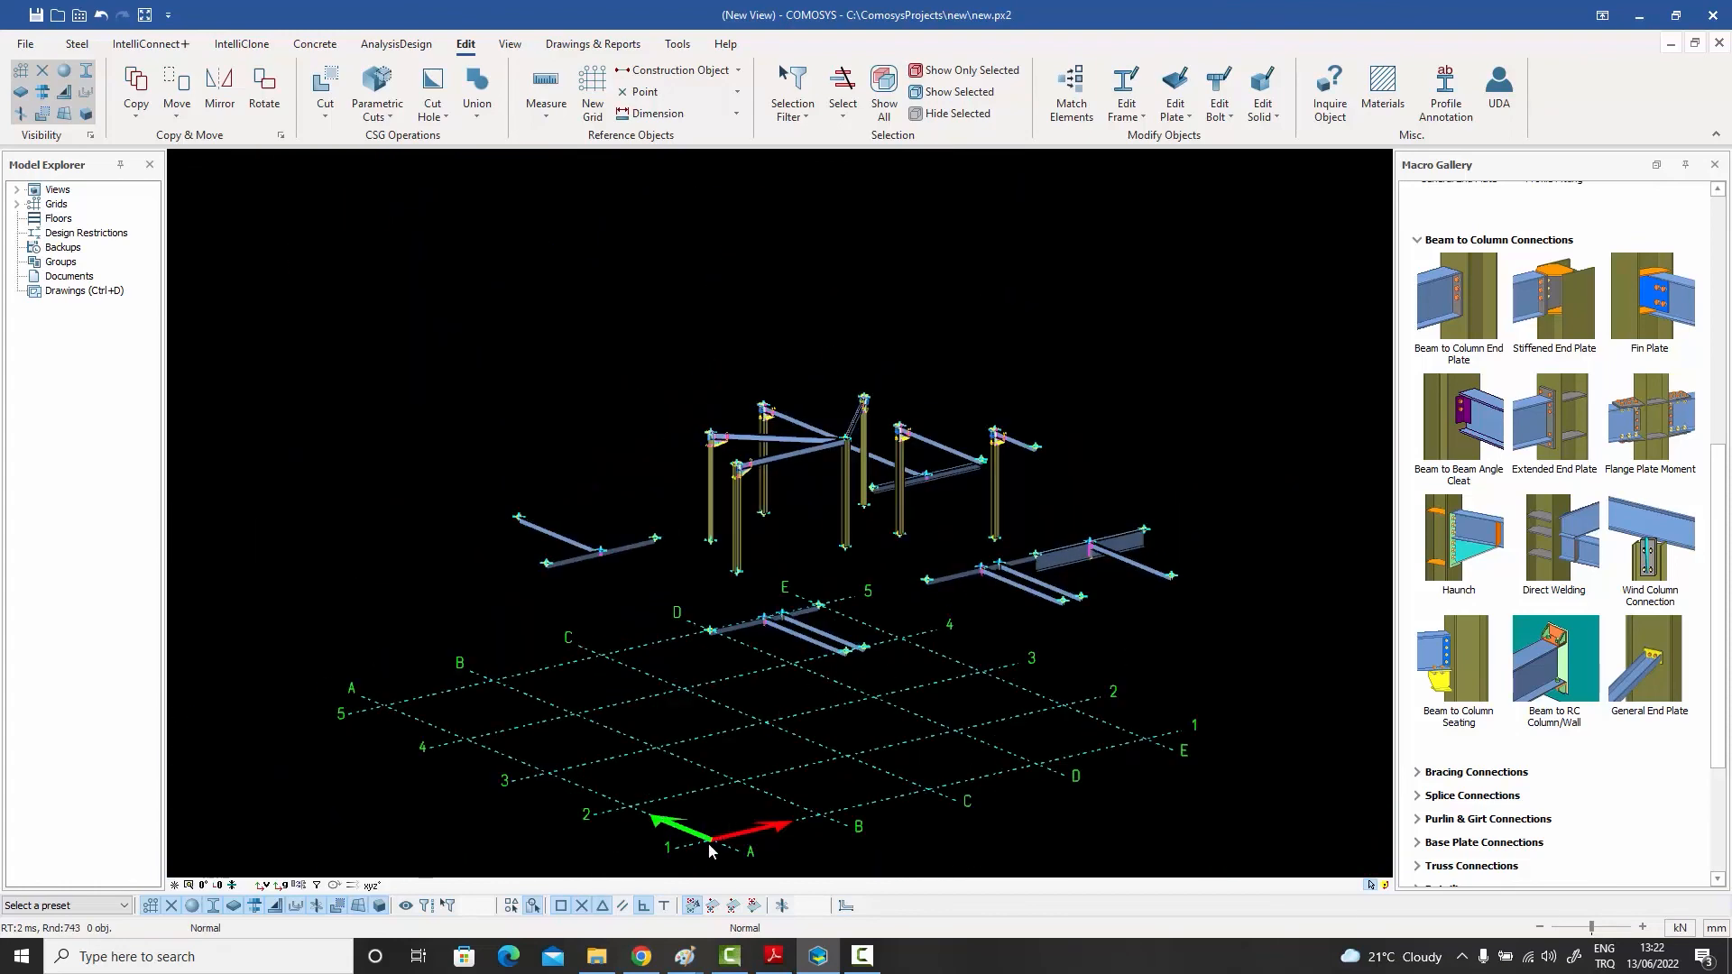
mouse_move(795, 684)
middle_mouse_down()
mouse_move(793, 648)
mouse_move(797, 684)
middle_mouse_up()
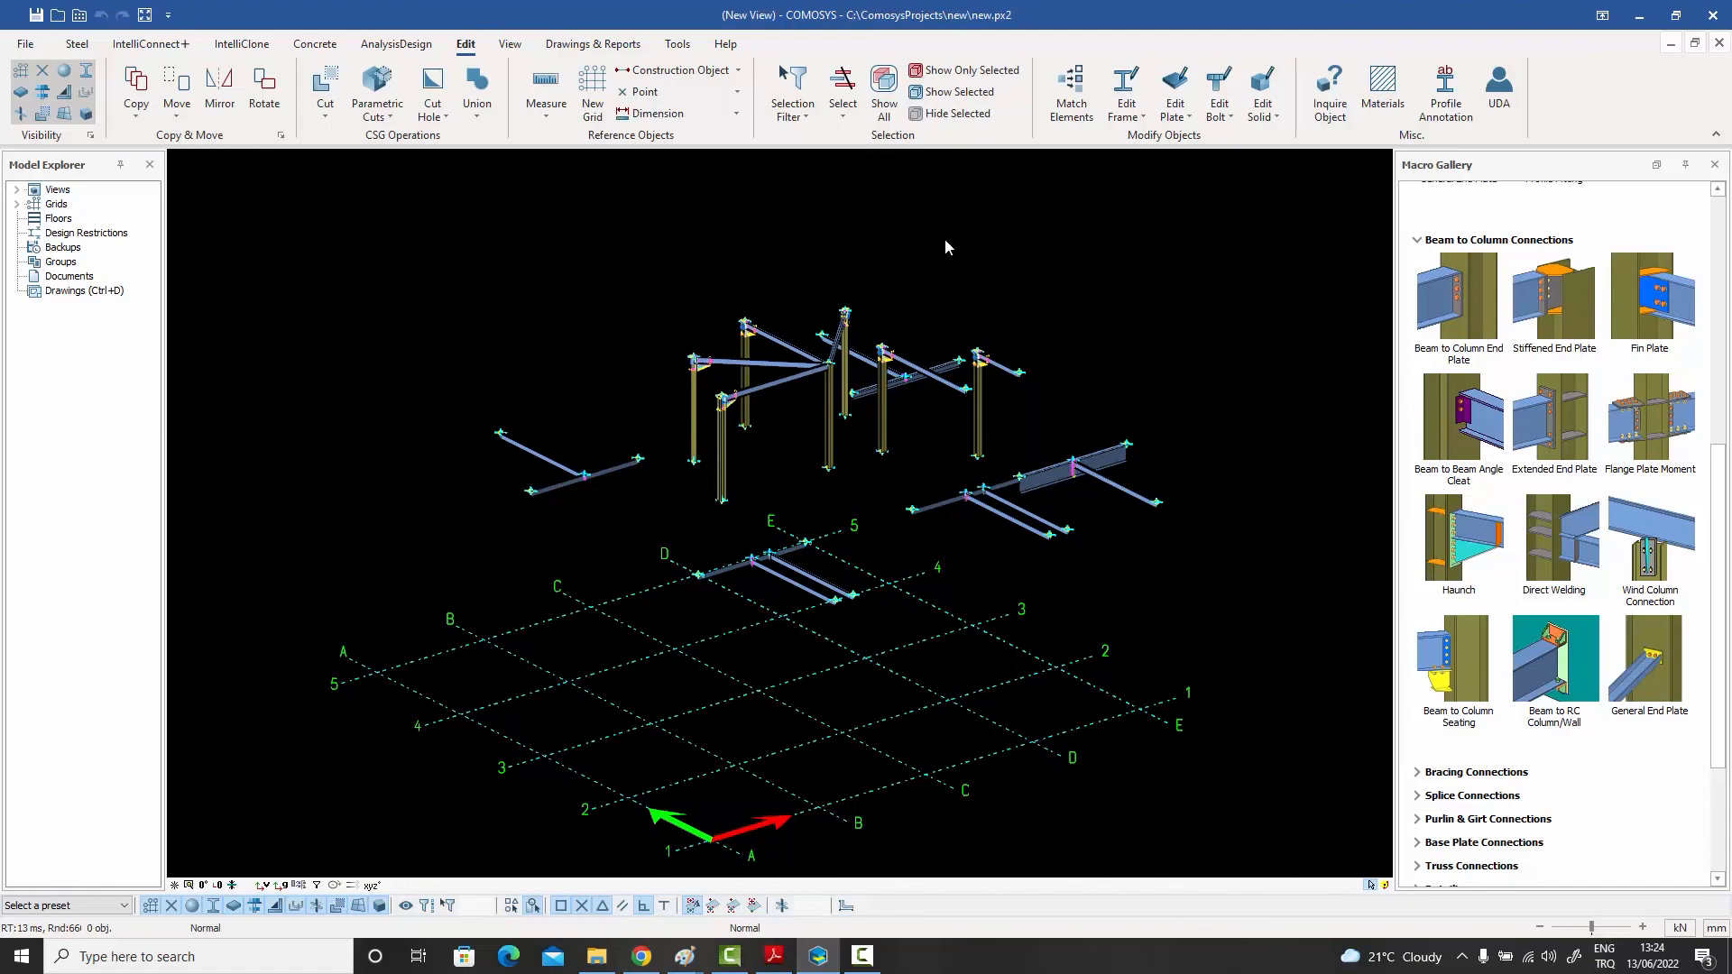
- Select the pasted pair of joined beams standing apart from the columns and examine their connection up close
left_click_drag(610, 500, 474, 411)
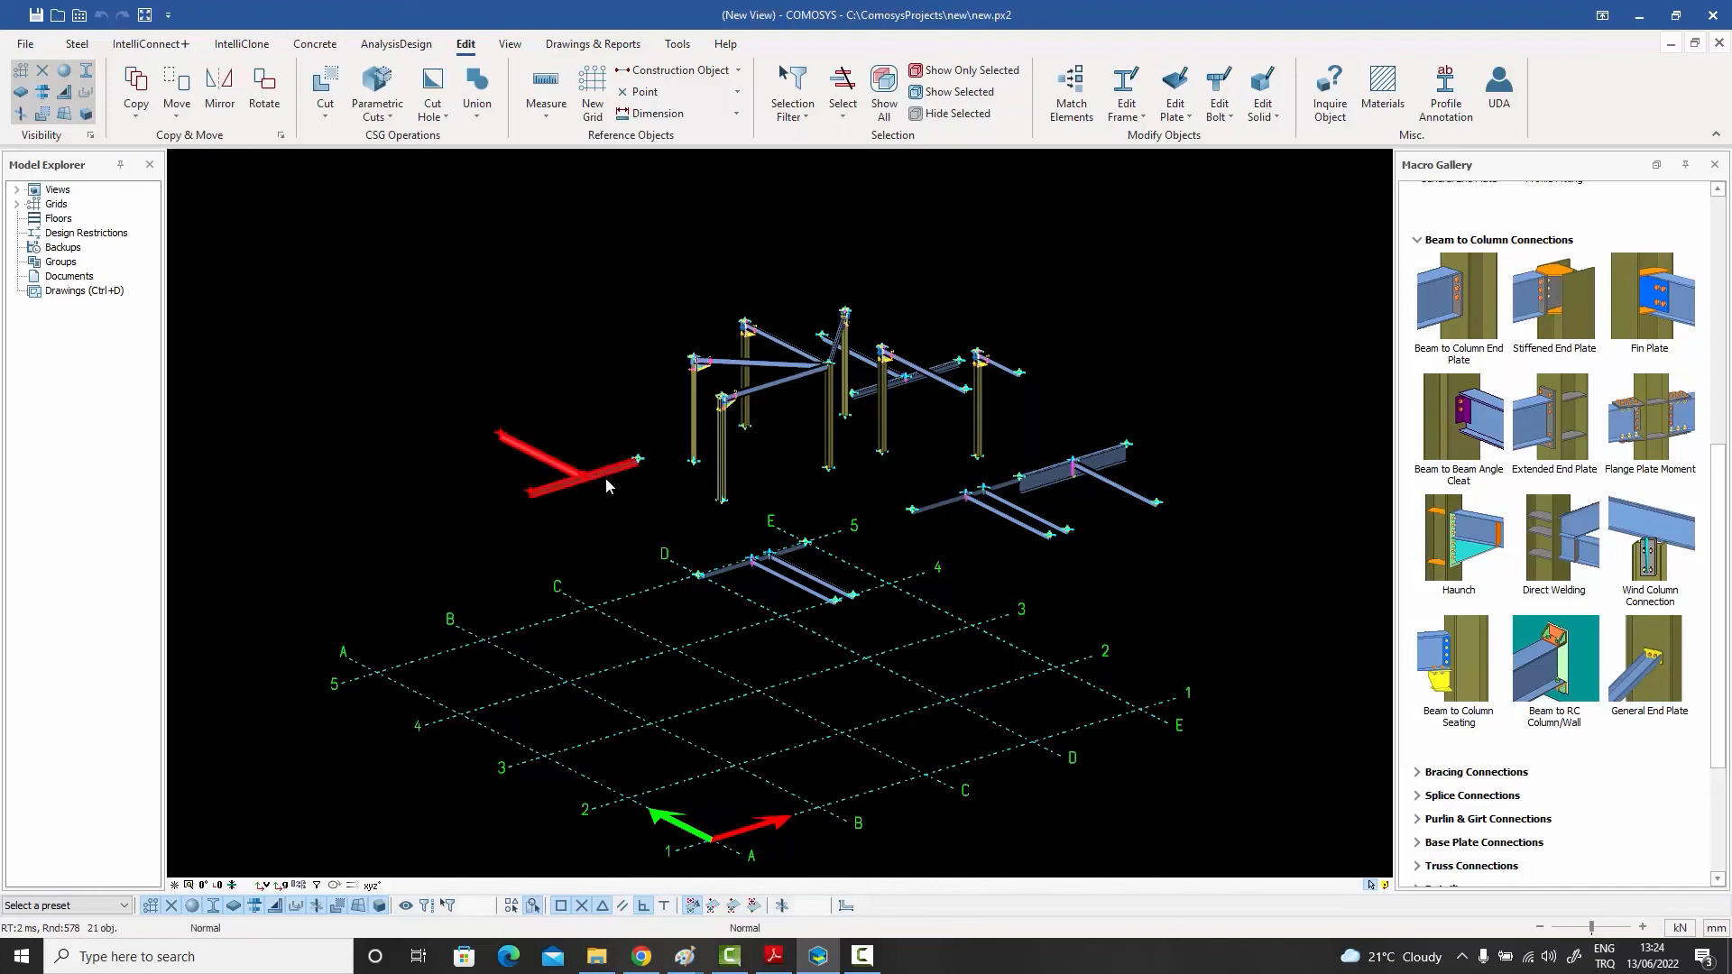
left_click_drag(642, 507, 484, 407)
scroll(581, 477, "up", 4)
scroll(586, 474, "up", 3)
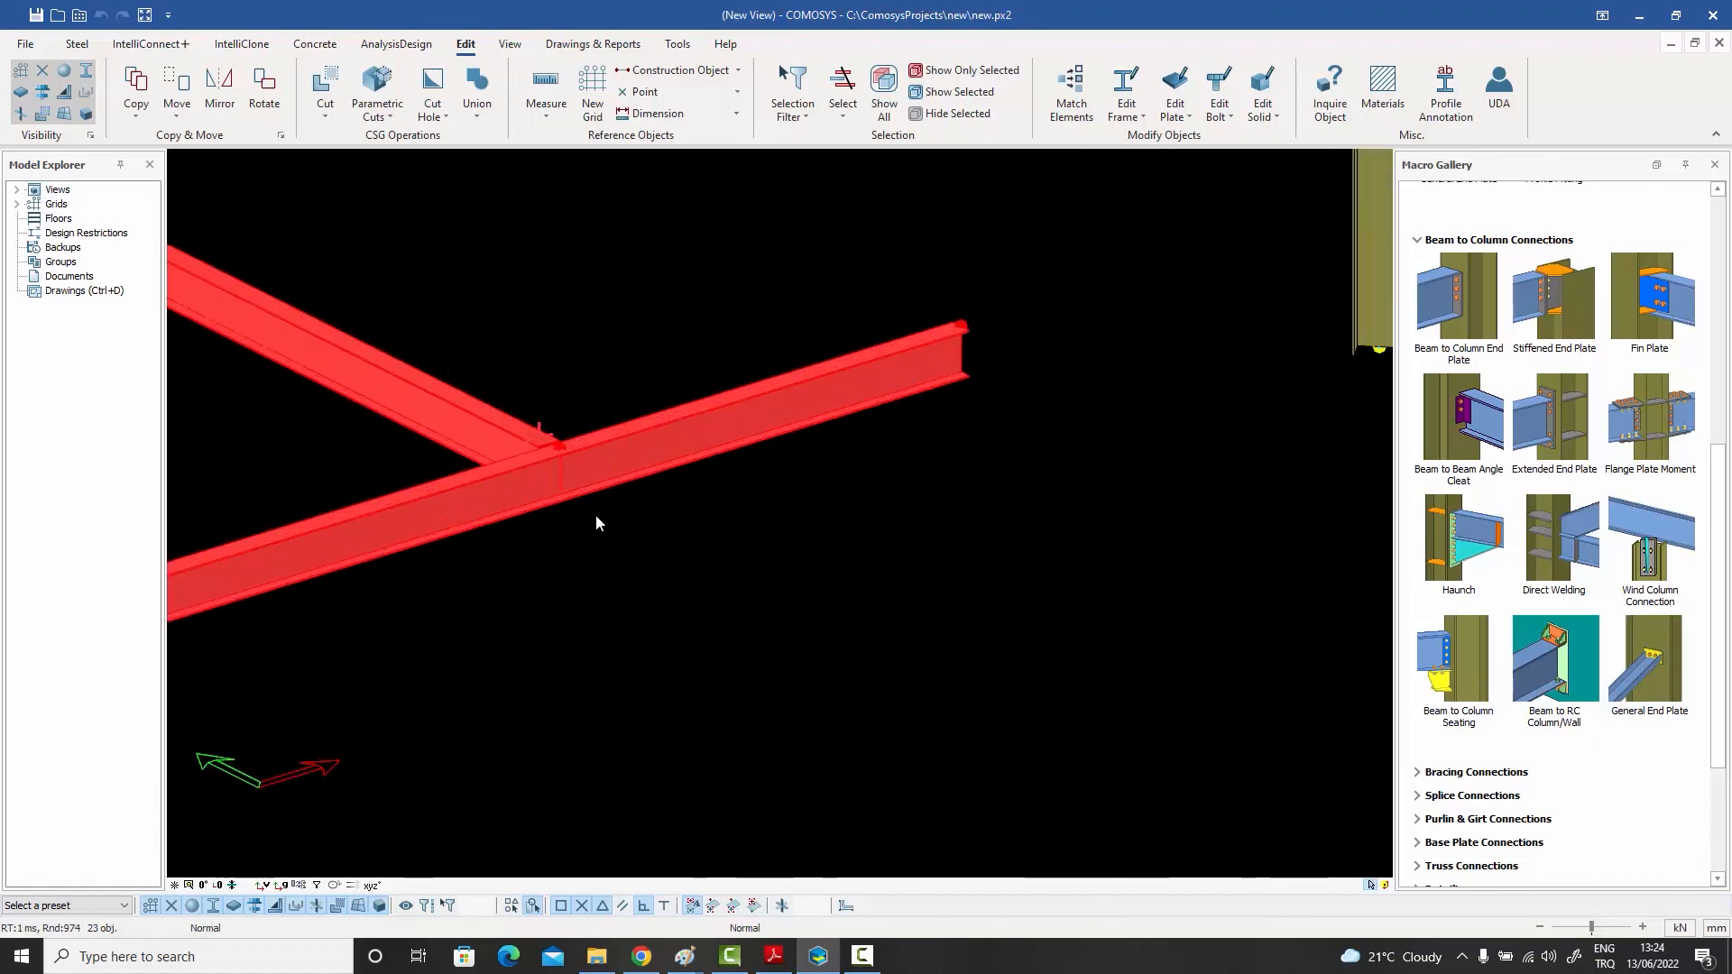
scroll(596, 522, "down", 5)
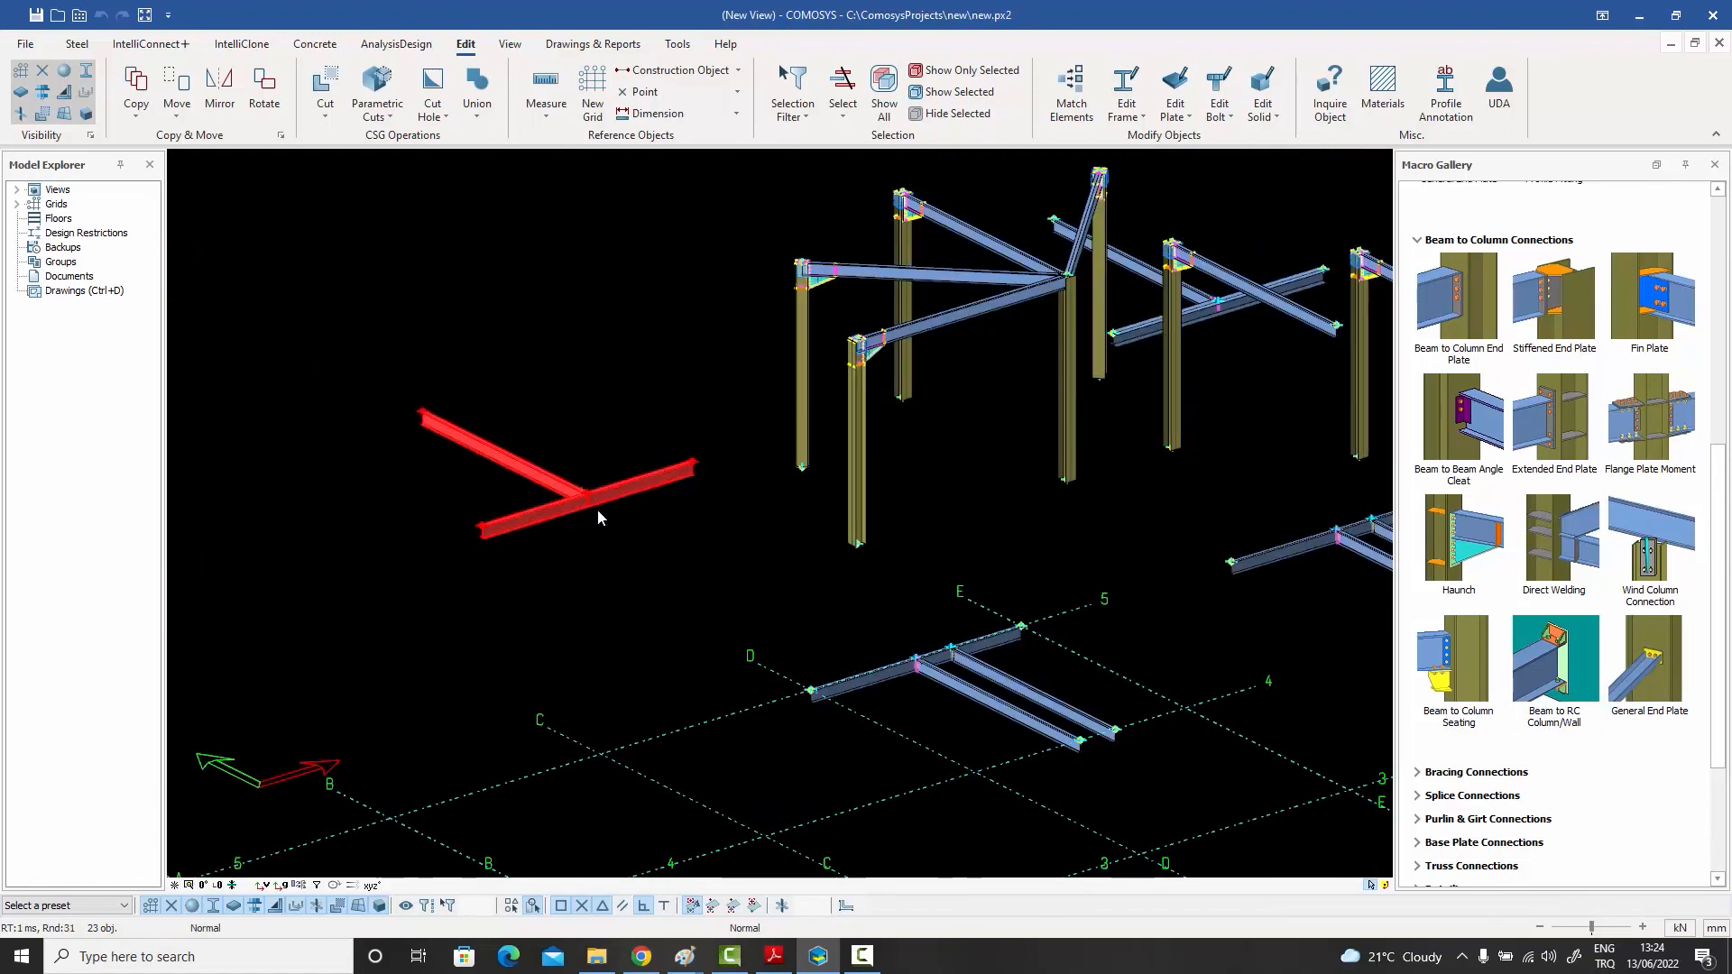
left_click(658, 552)
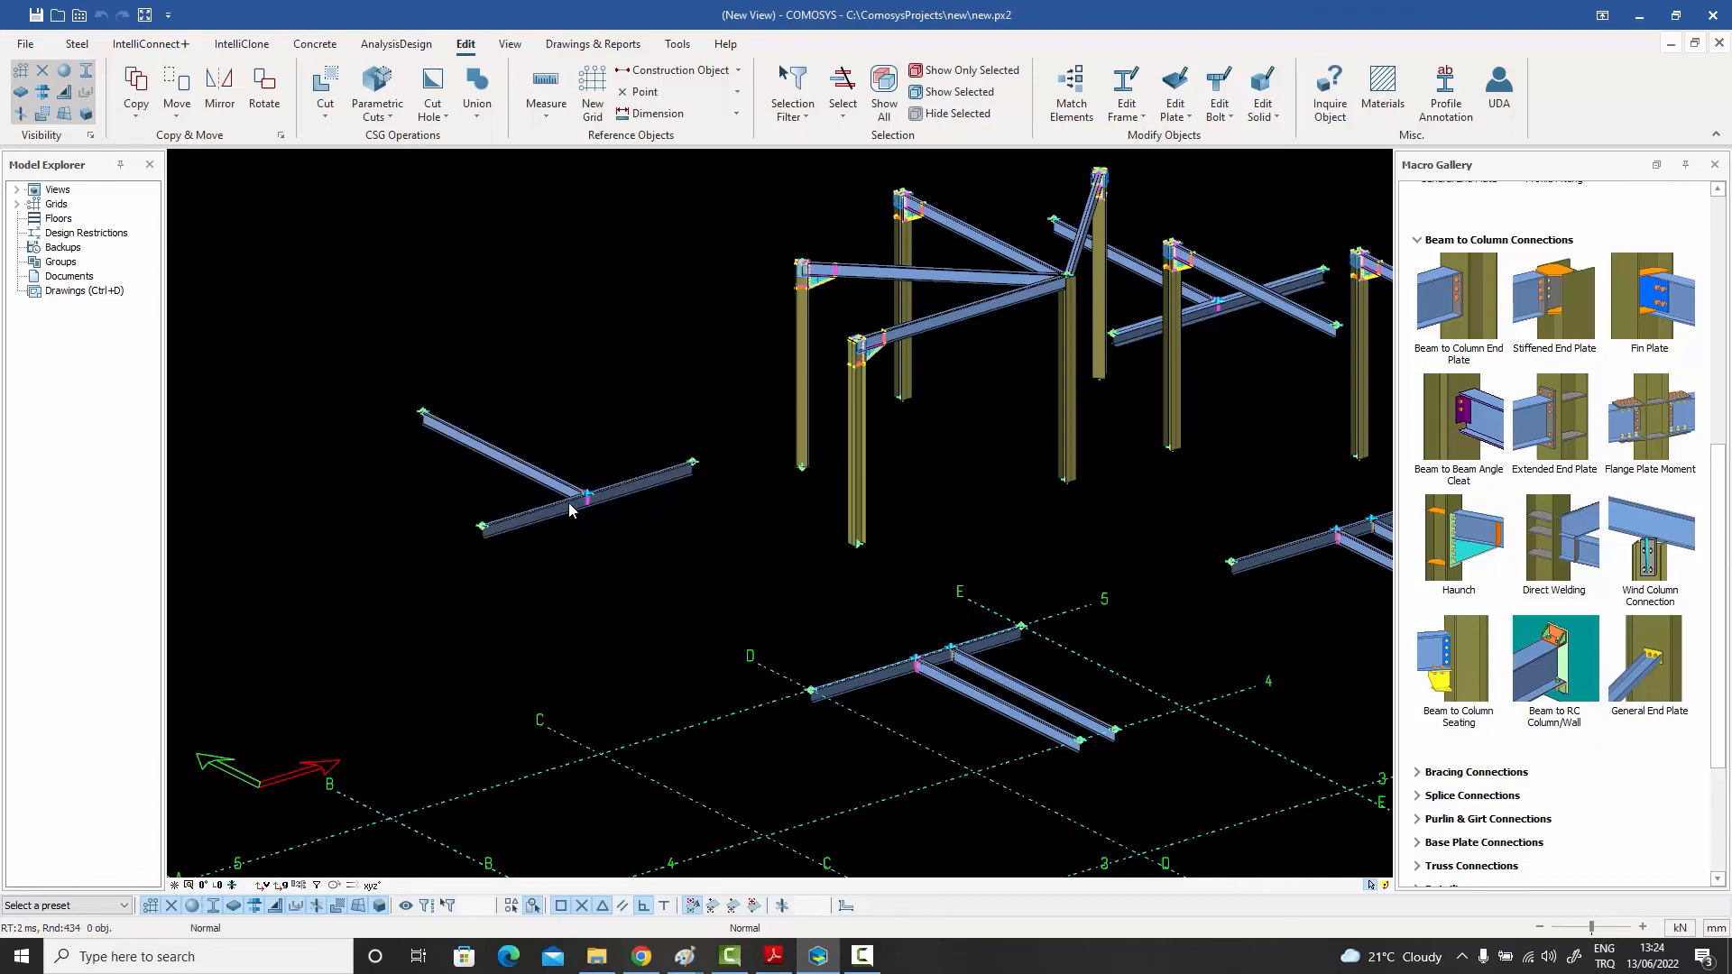
- Select the secondary beam and the main beam of that pair in turn, clear the selection and review the whole structure
left_click(539, 479)
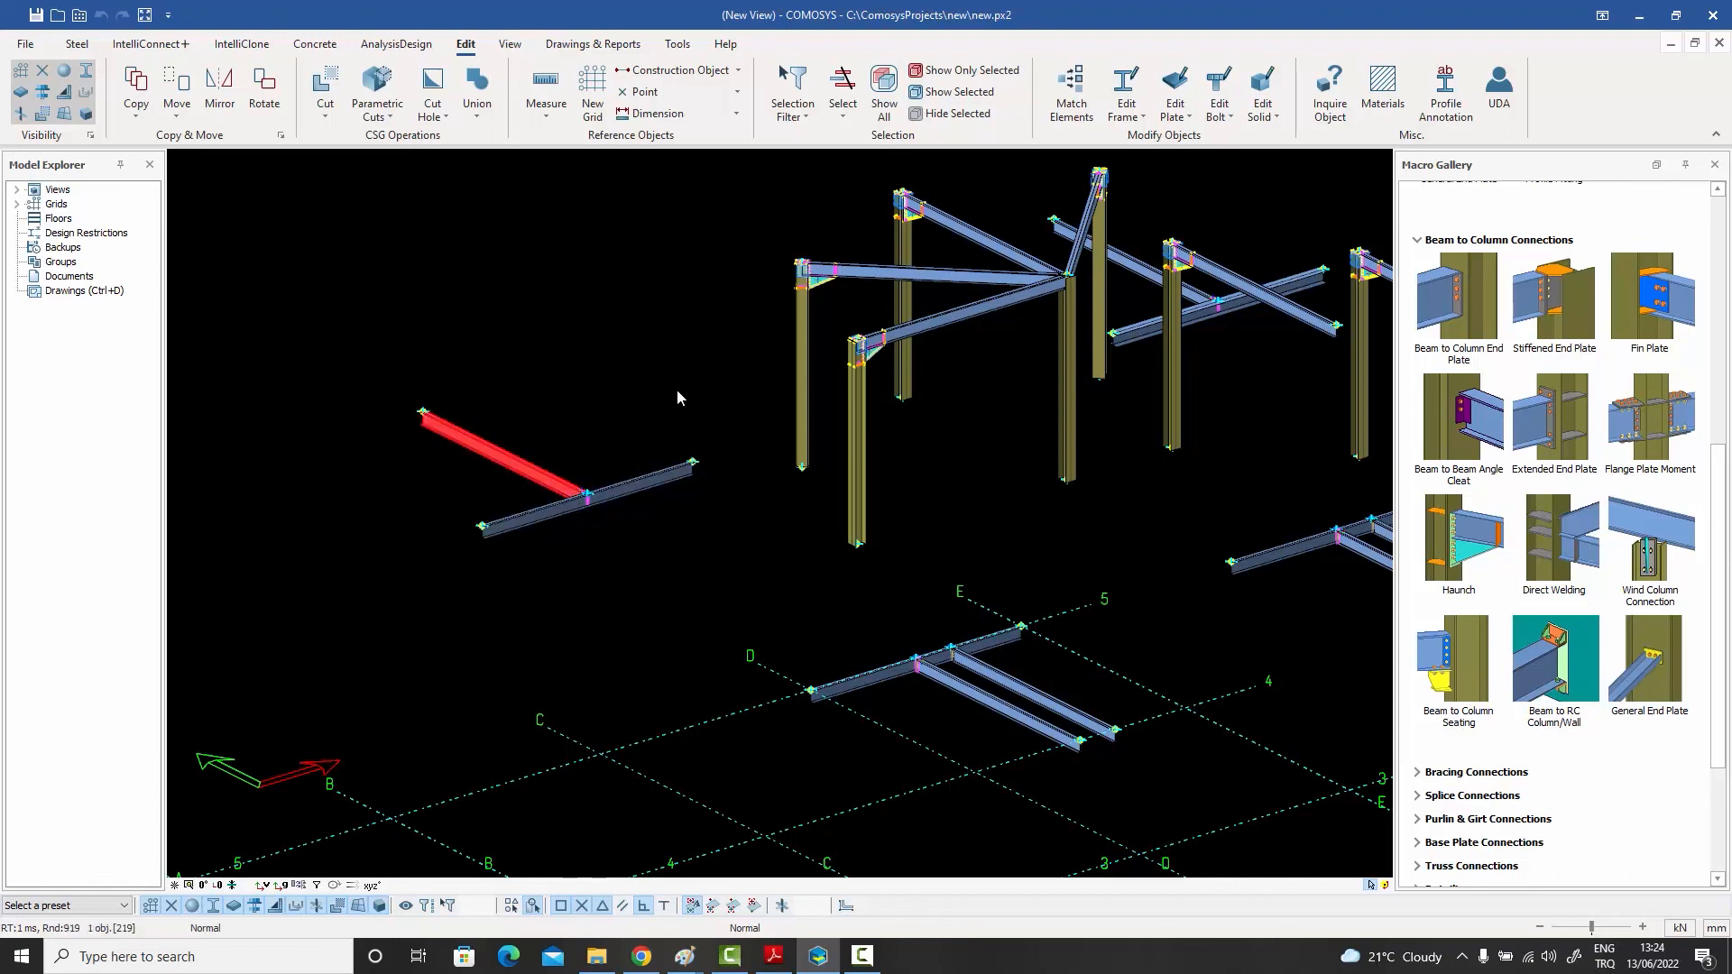
left_click(548, 518)
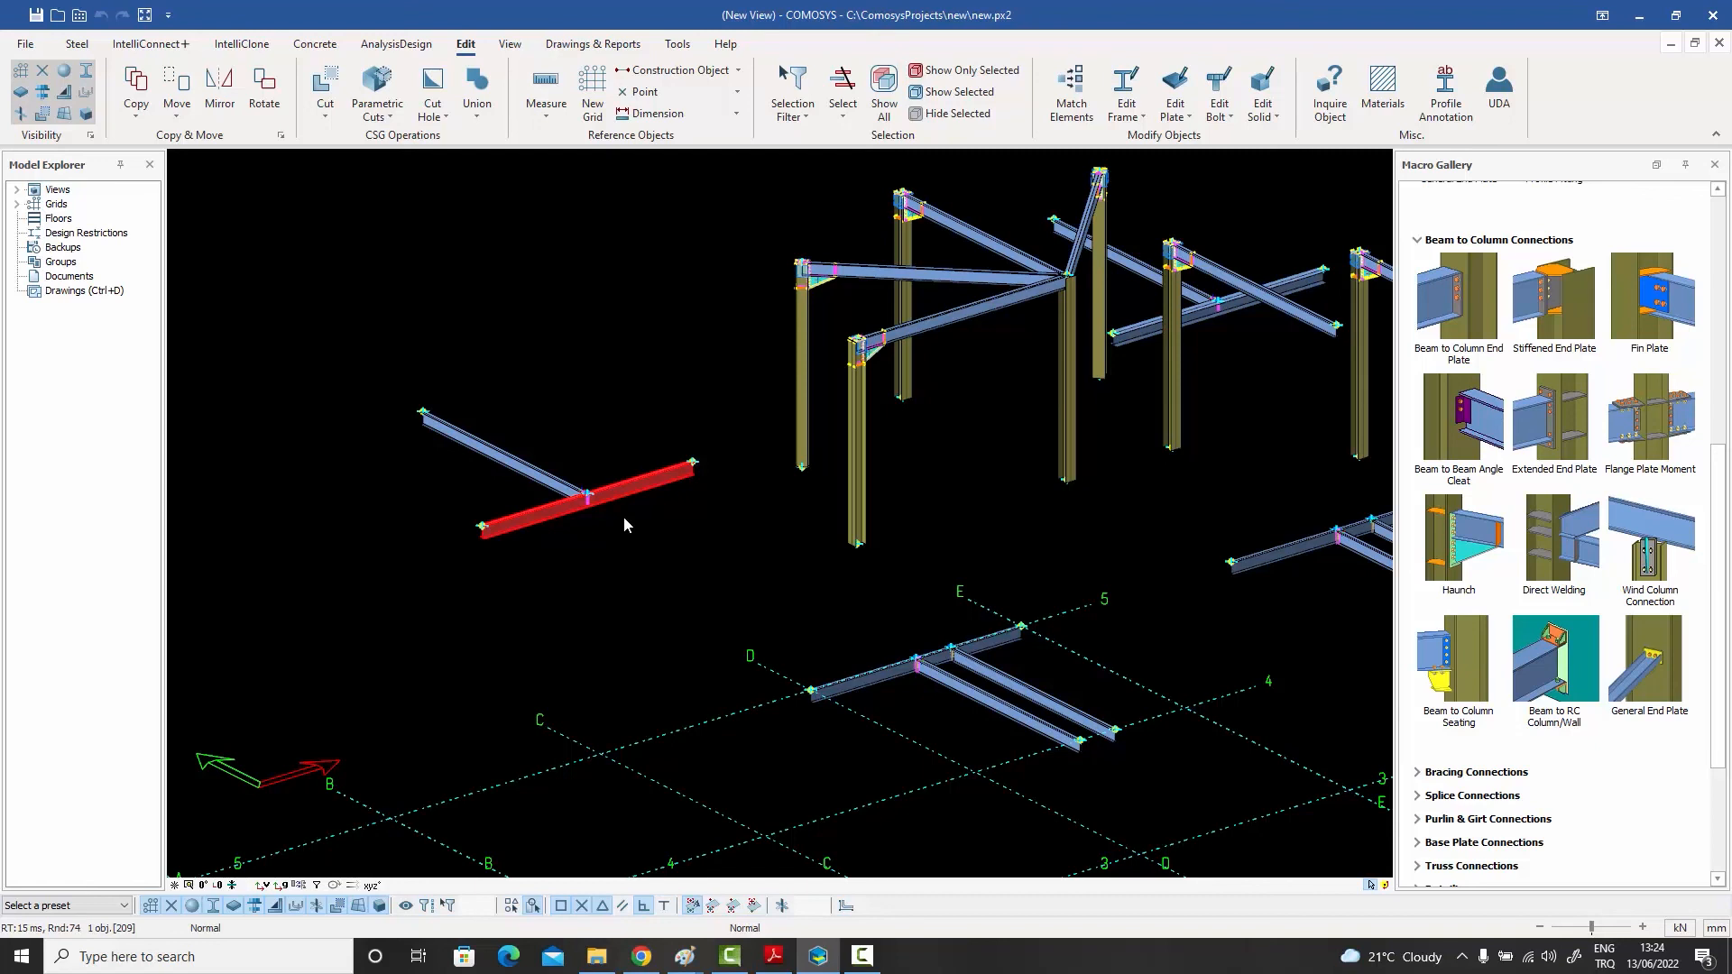
scroll(623, 518, "down", 3)
middle_click_drag(647, 533, 514, 492)
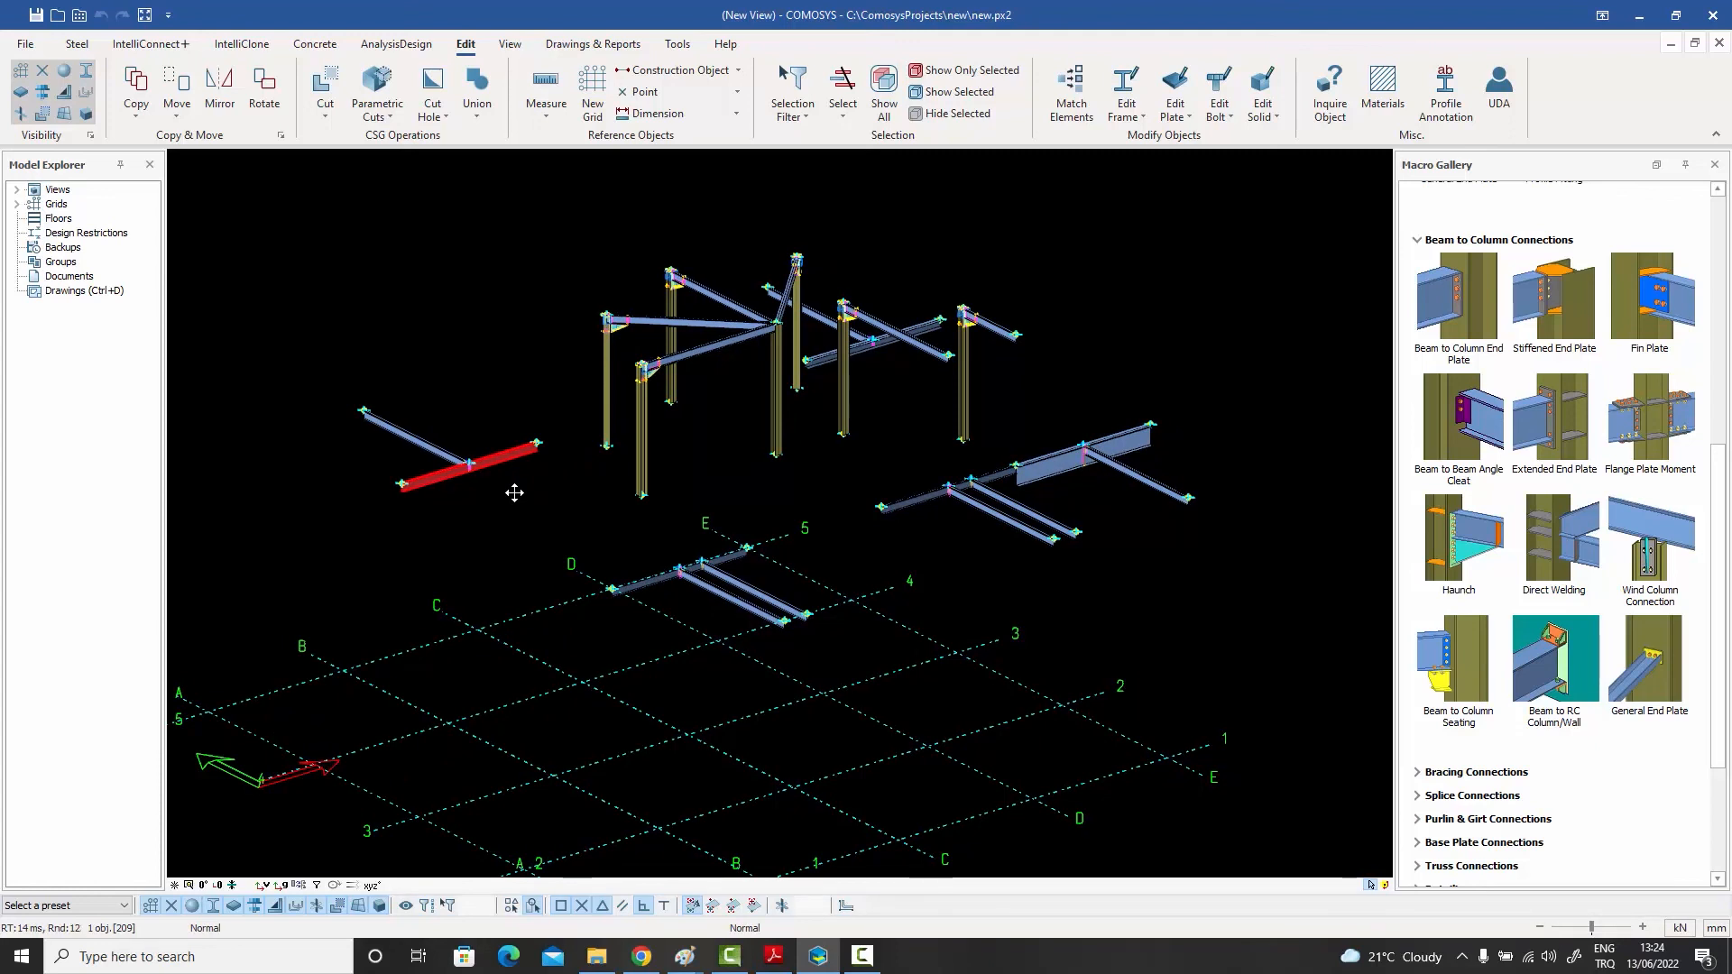
left_click(529, 512)
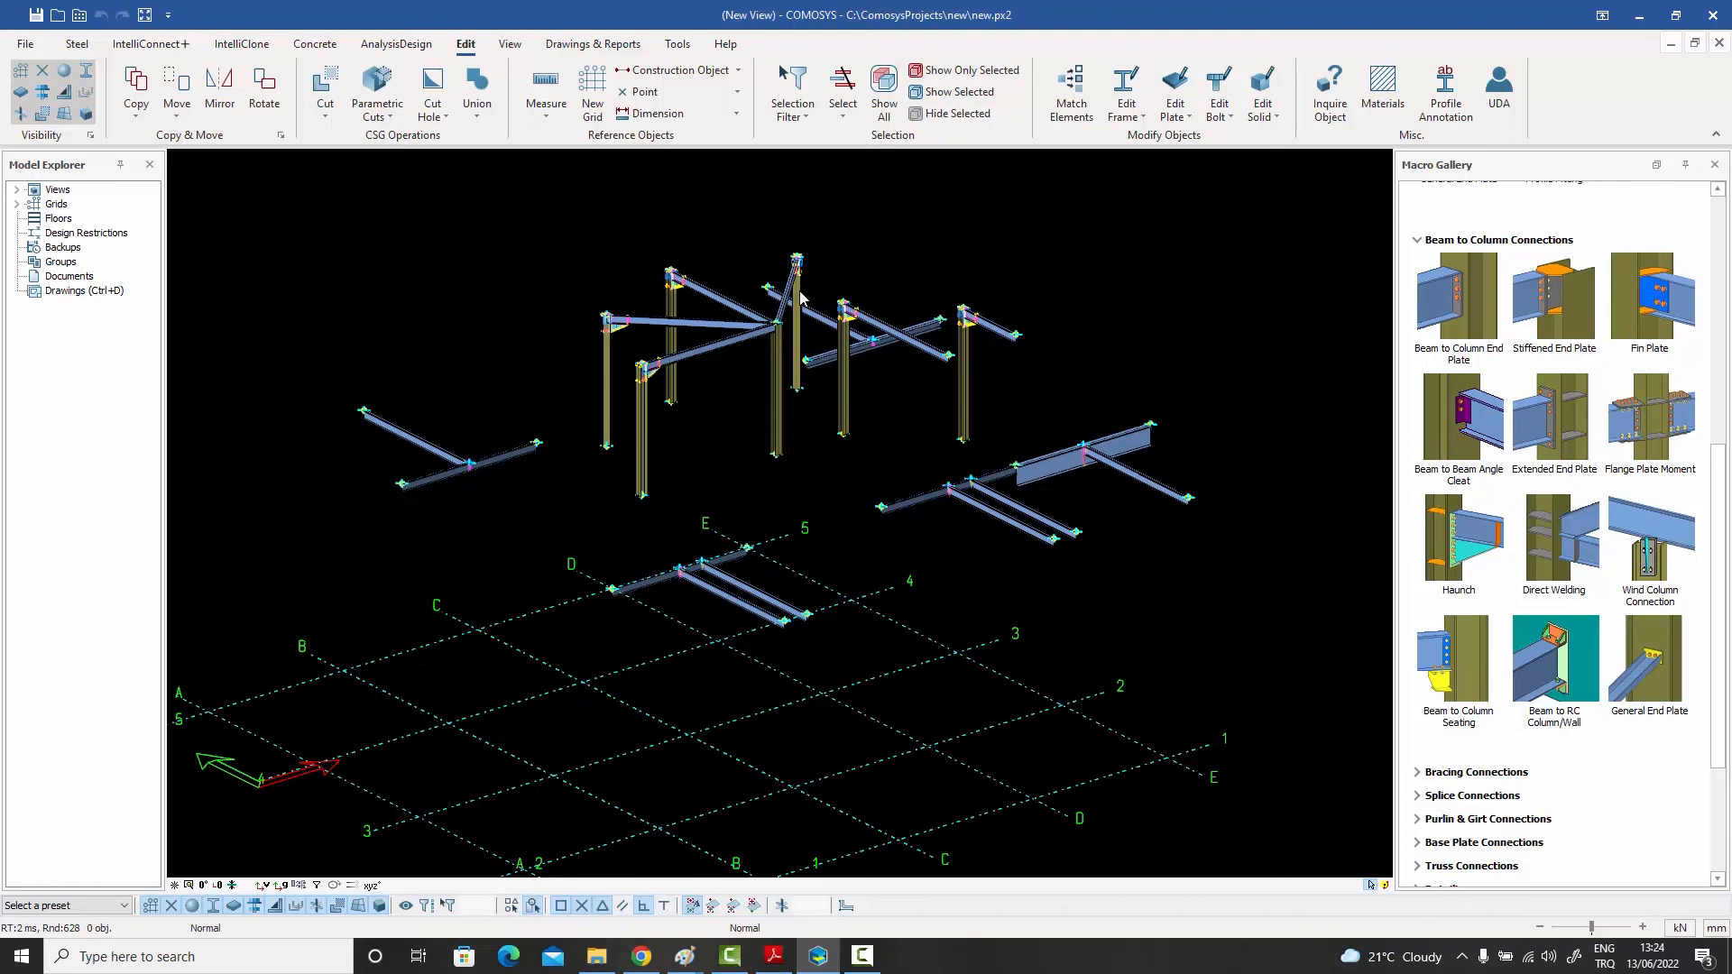
middle_click_drag(801, 297, 811, 317)
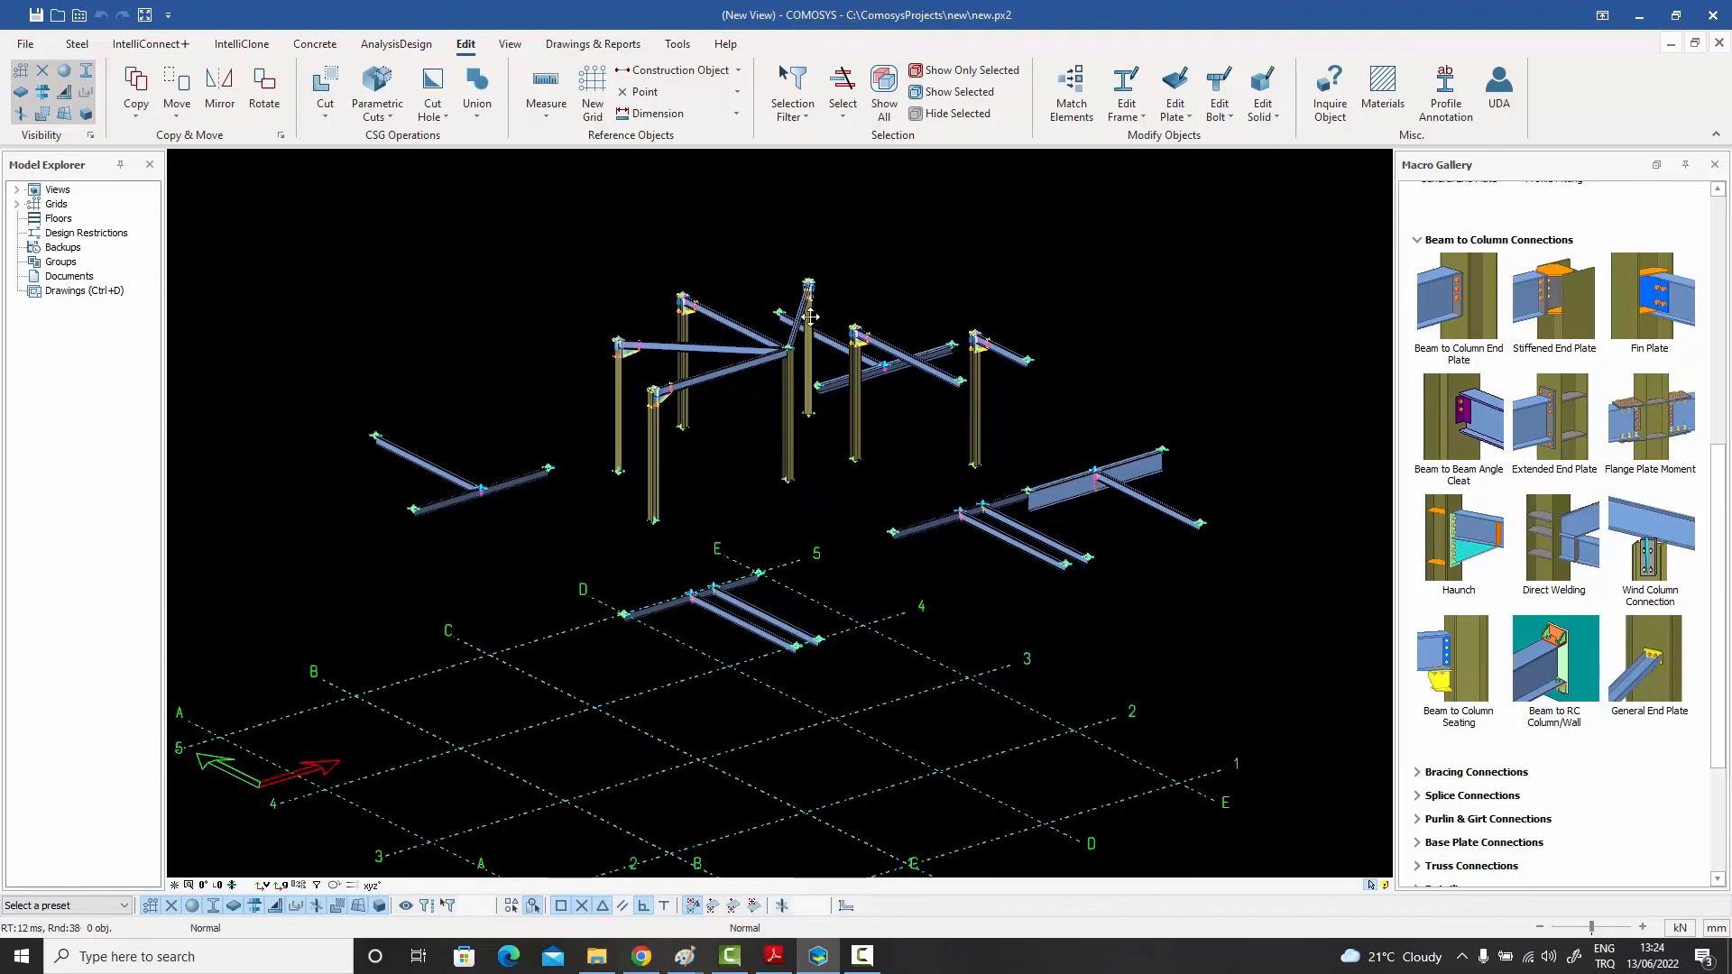